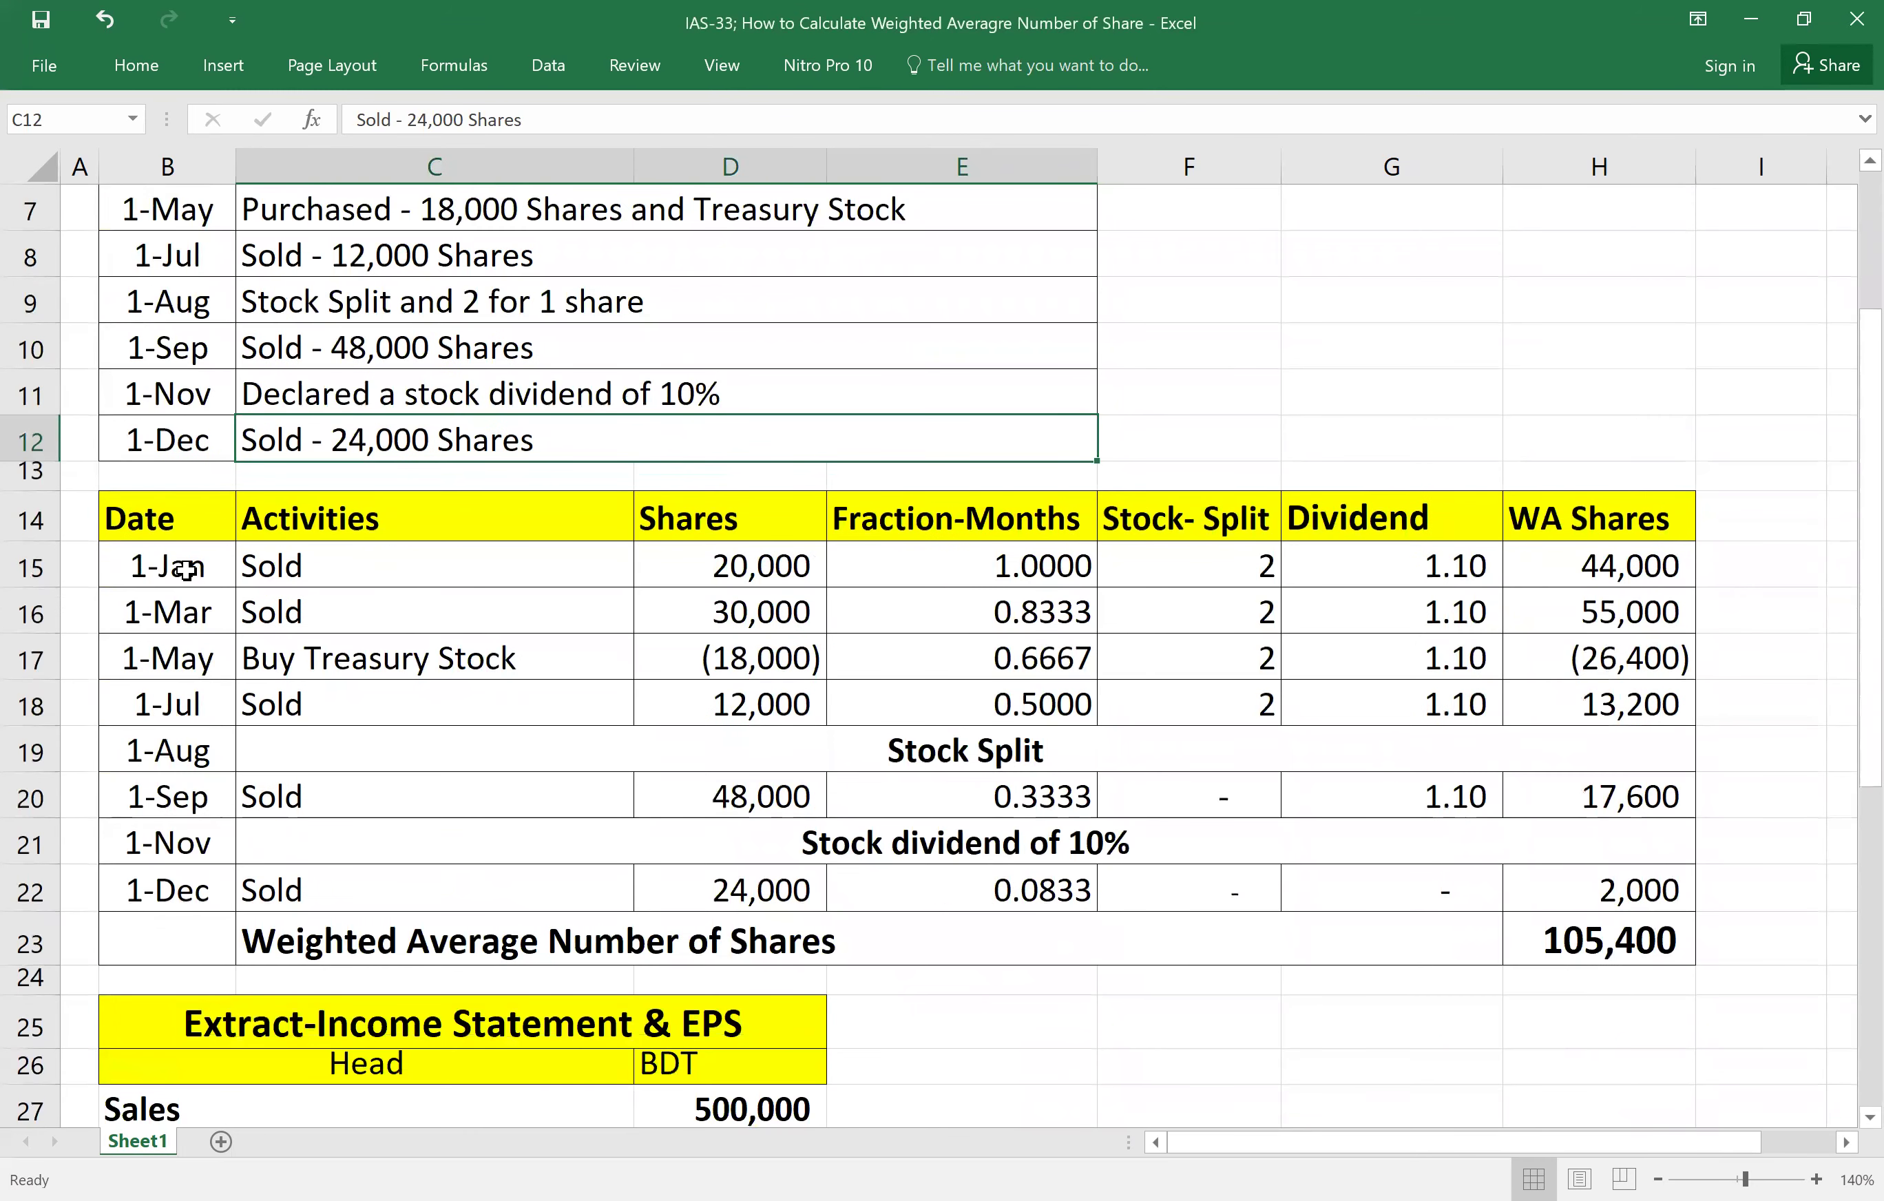
Examine the share quantities and month-fraction formulas for the 1-Jan, 1-Mar and 1-May transactions against the activities list.
click(190, 571)
click(742, 569)
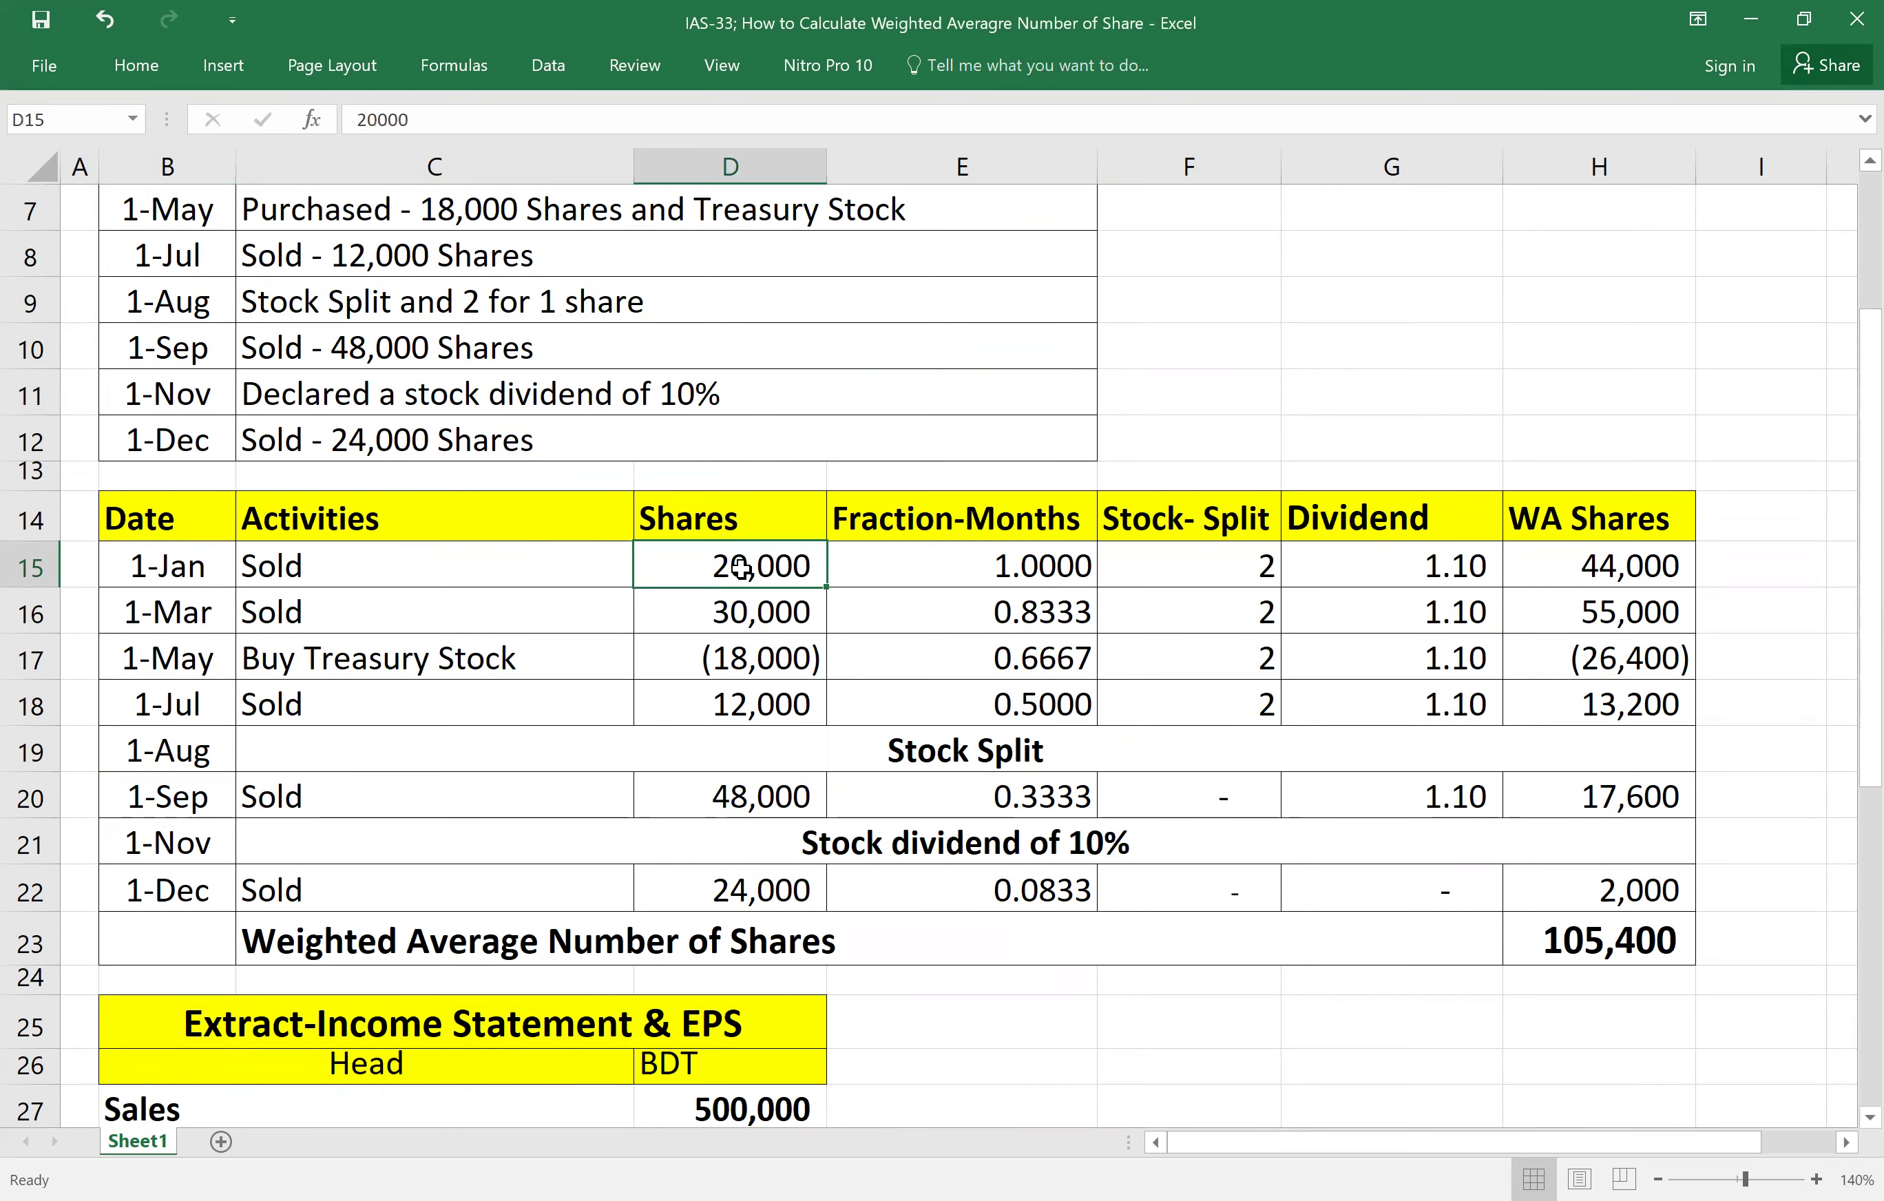
scroll(742, 569, up, 1)
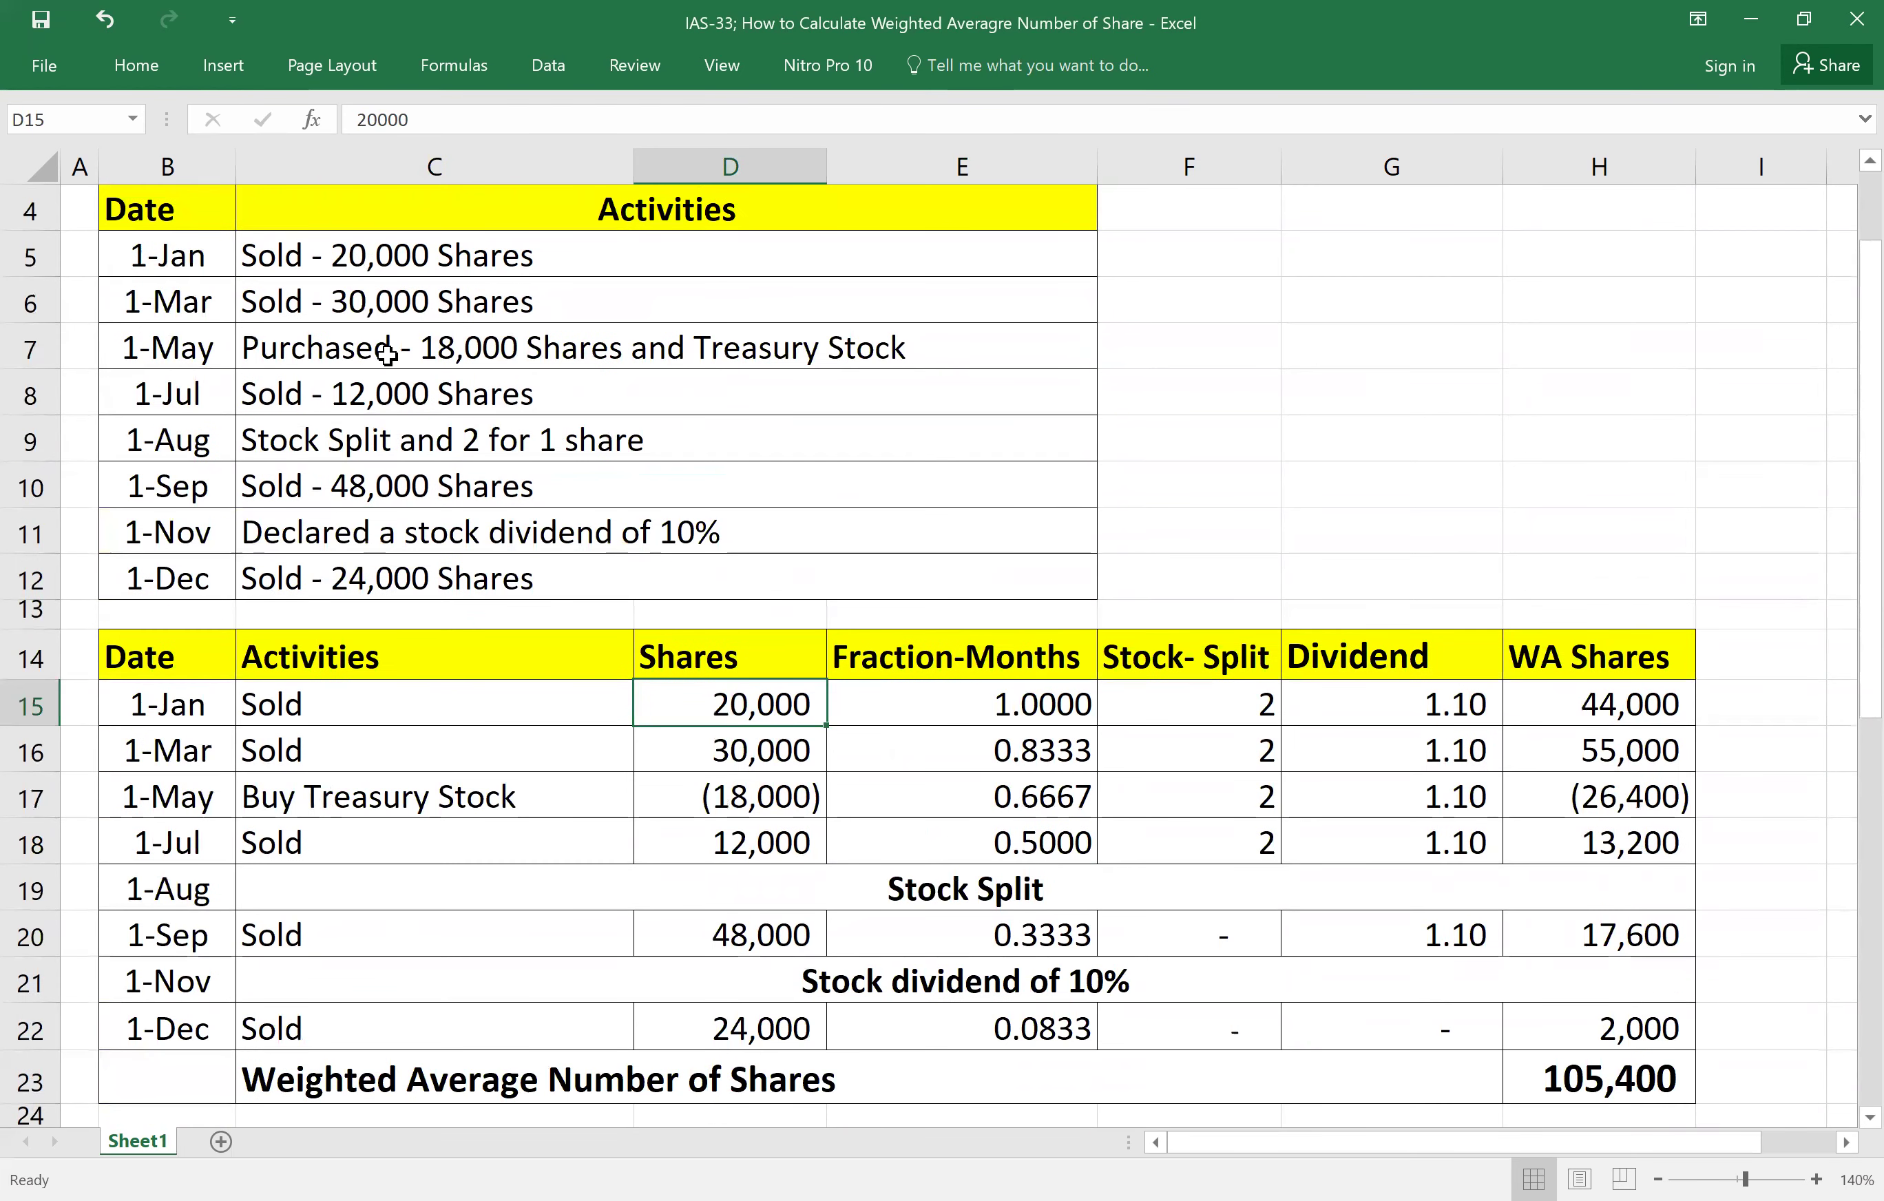
click(157, 275)
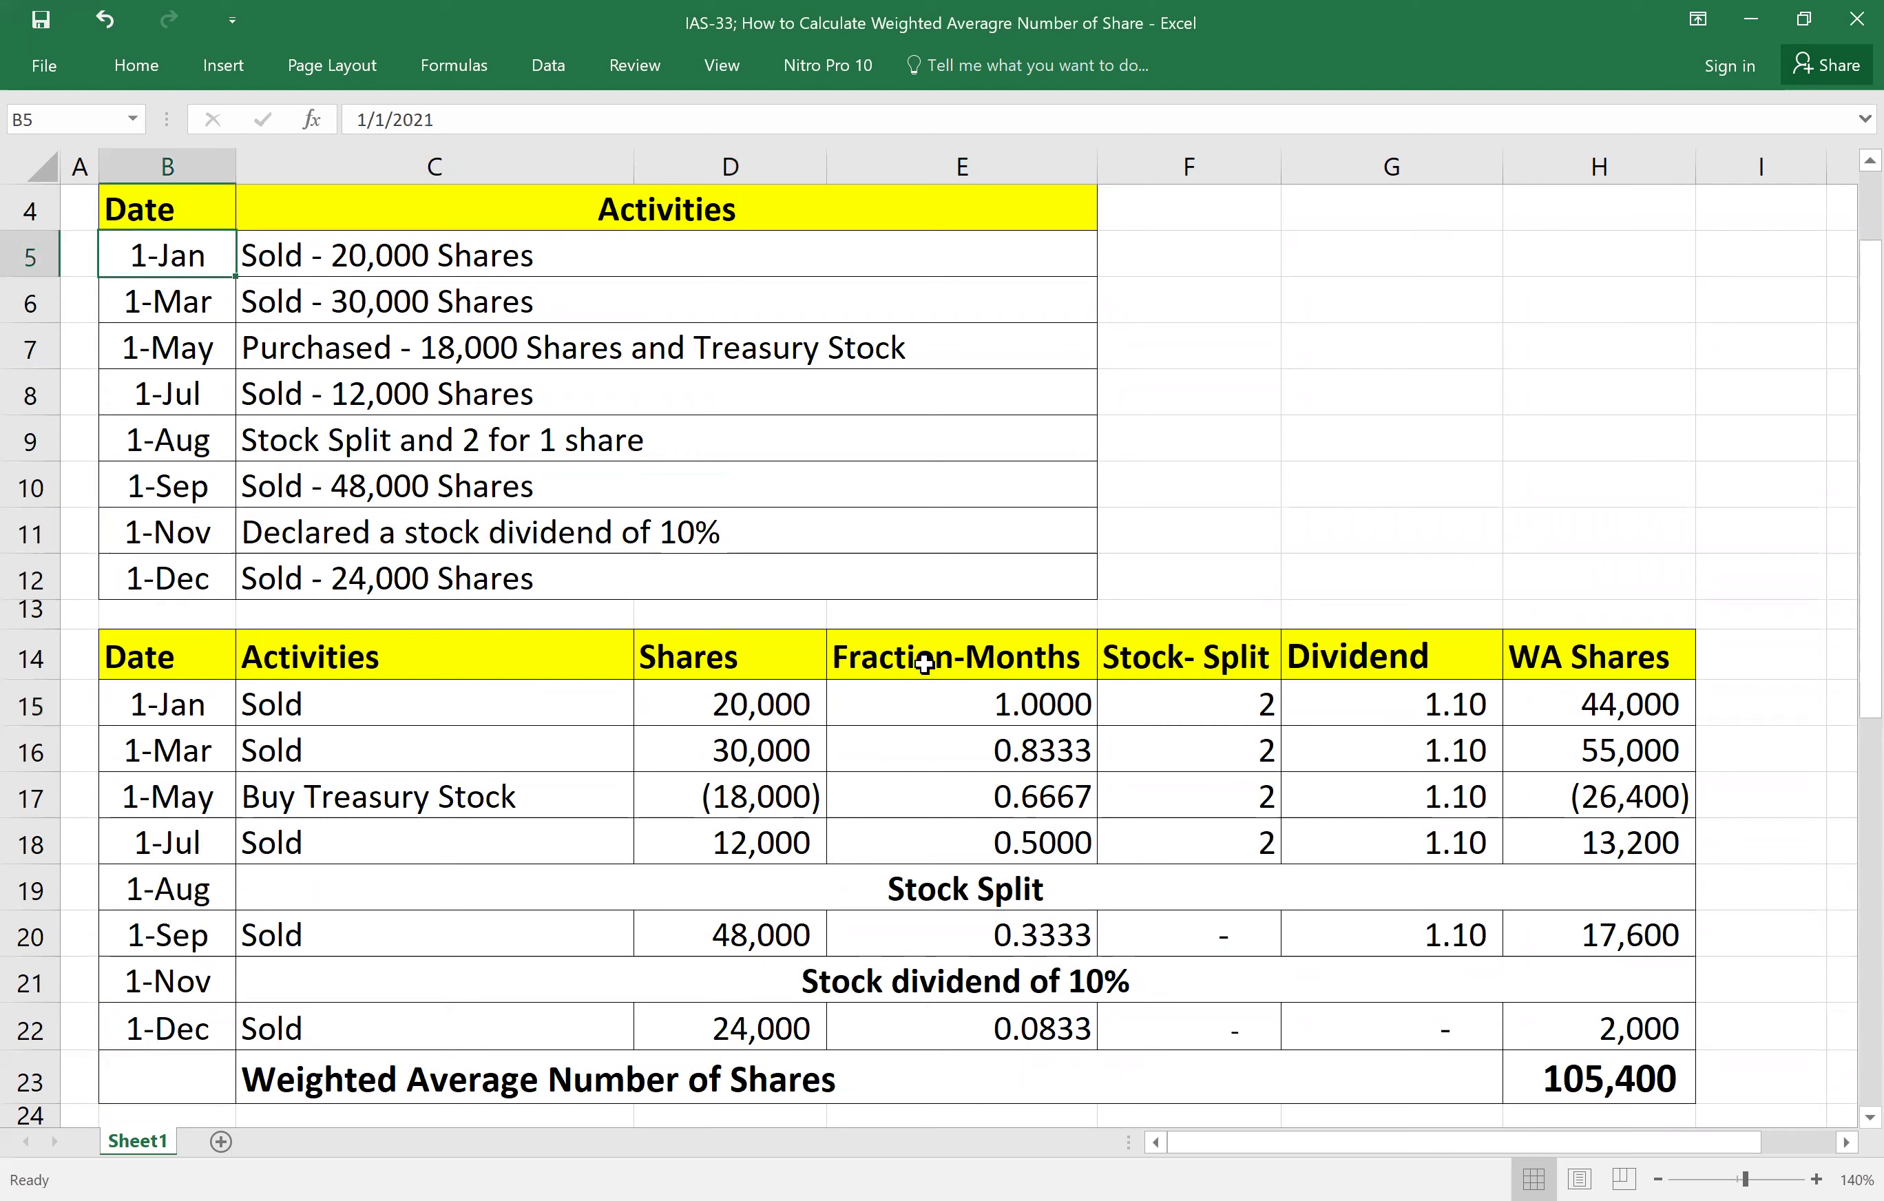
click(937, 689)
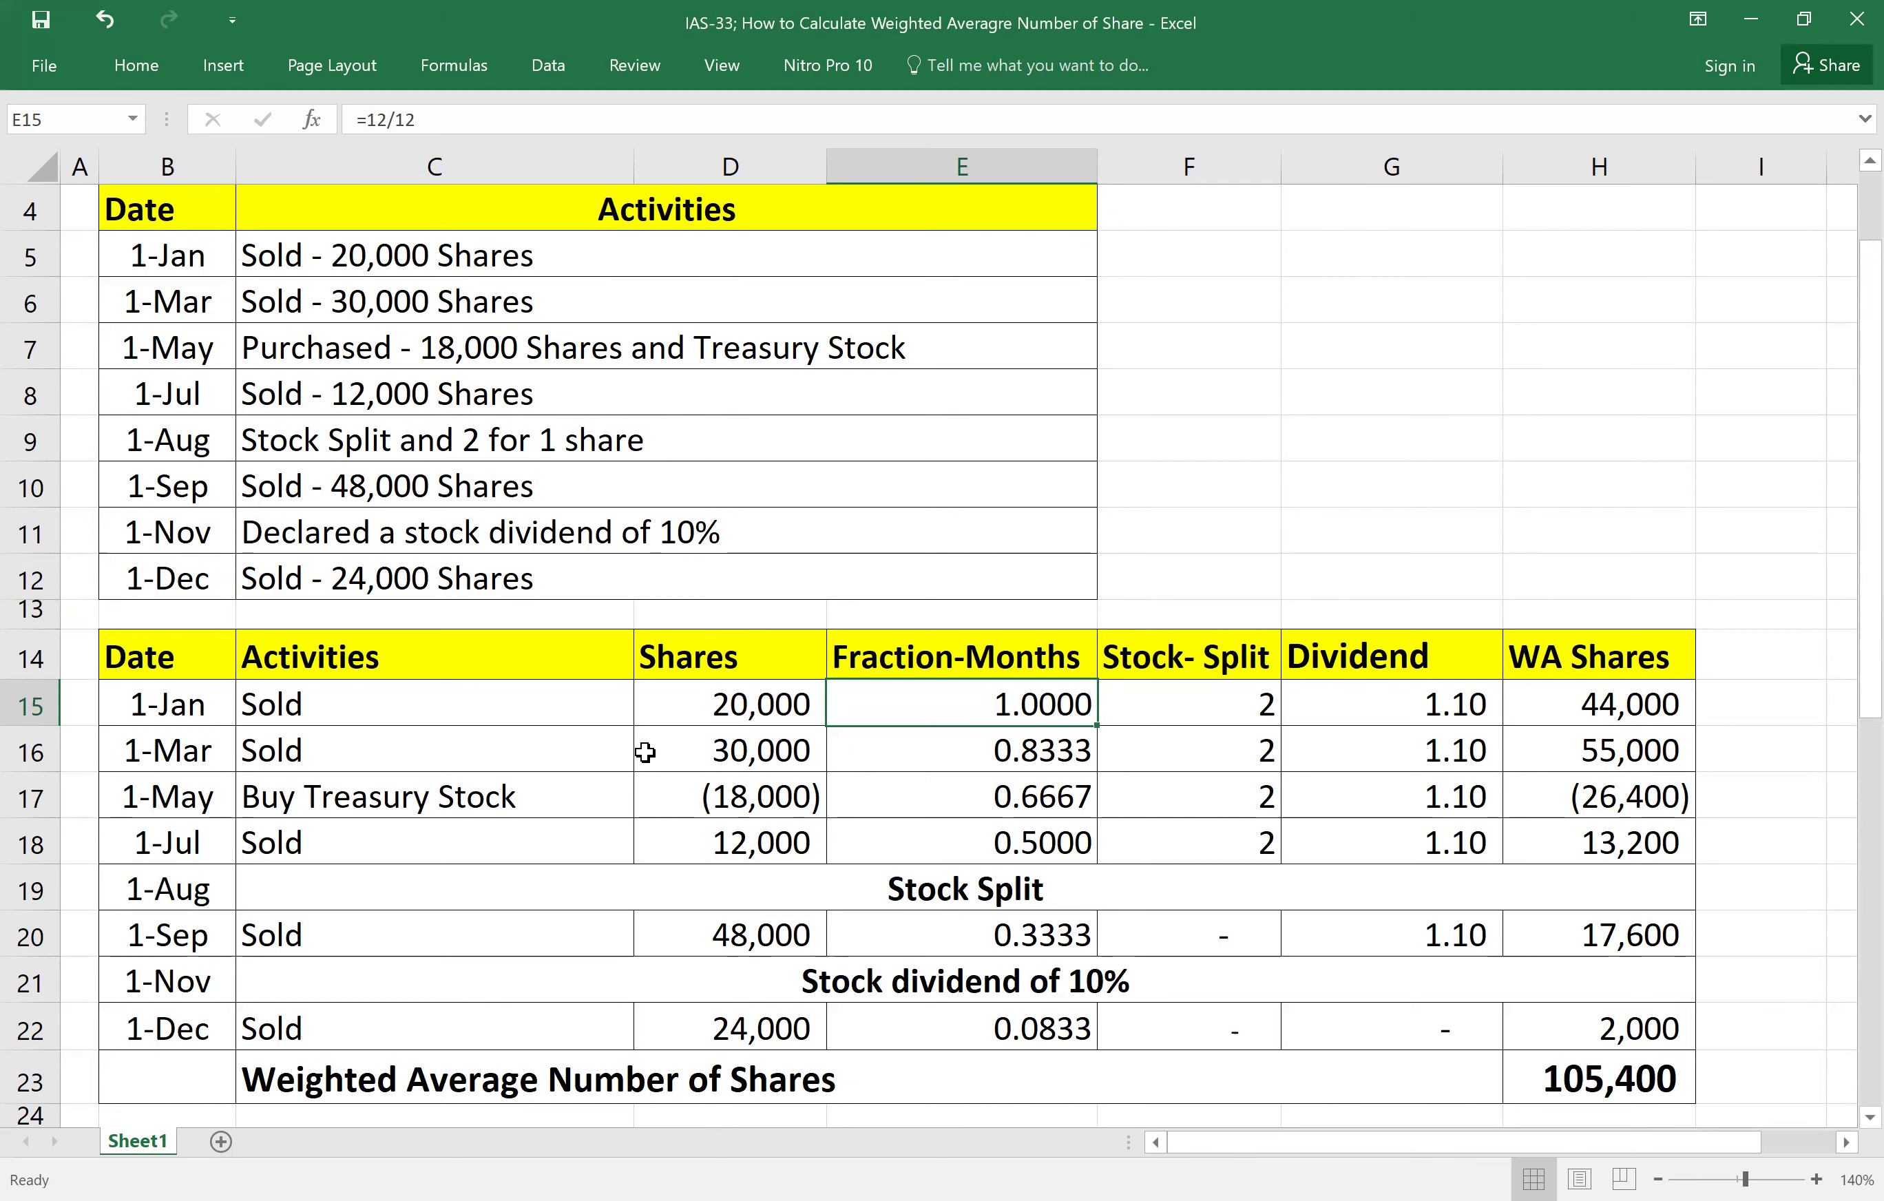
click(723, 709)
click(989, 704)
click(179, 304)
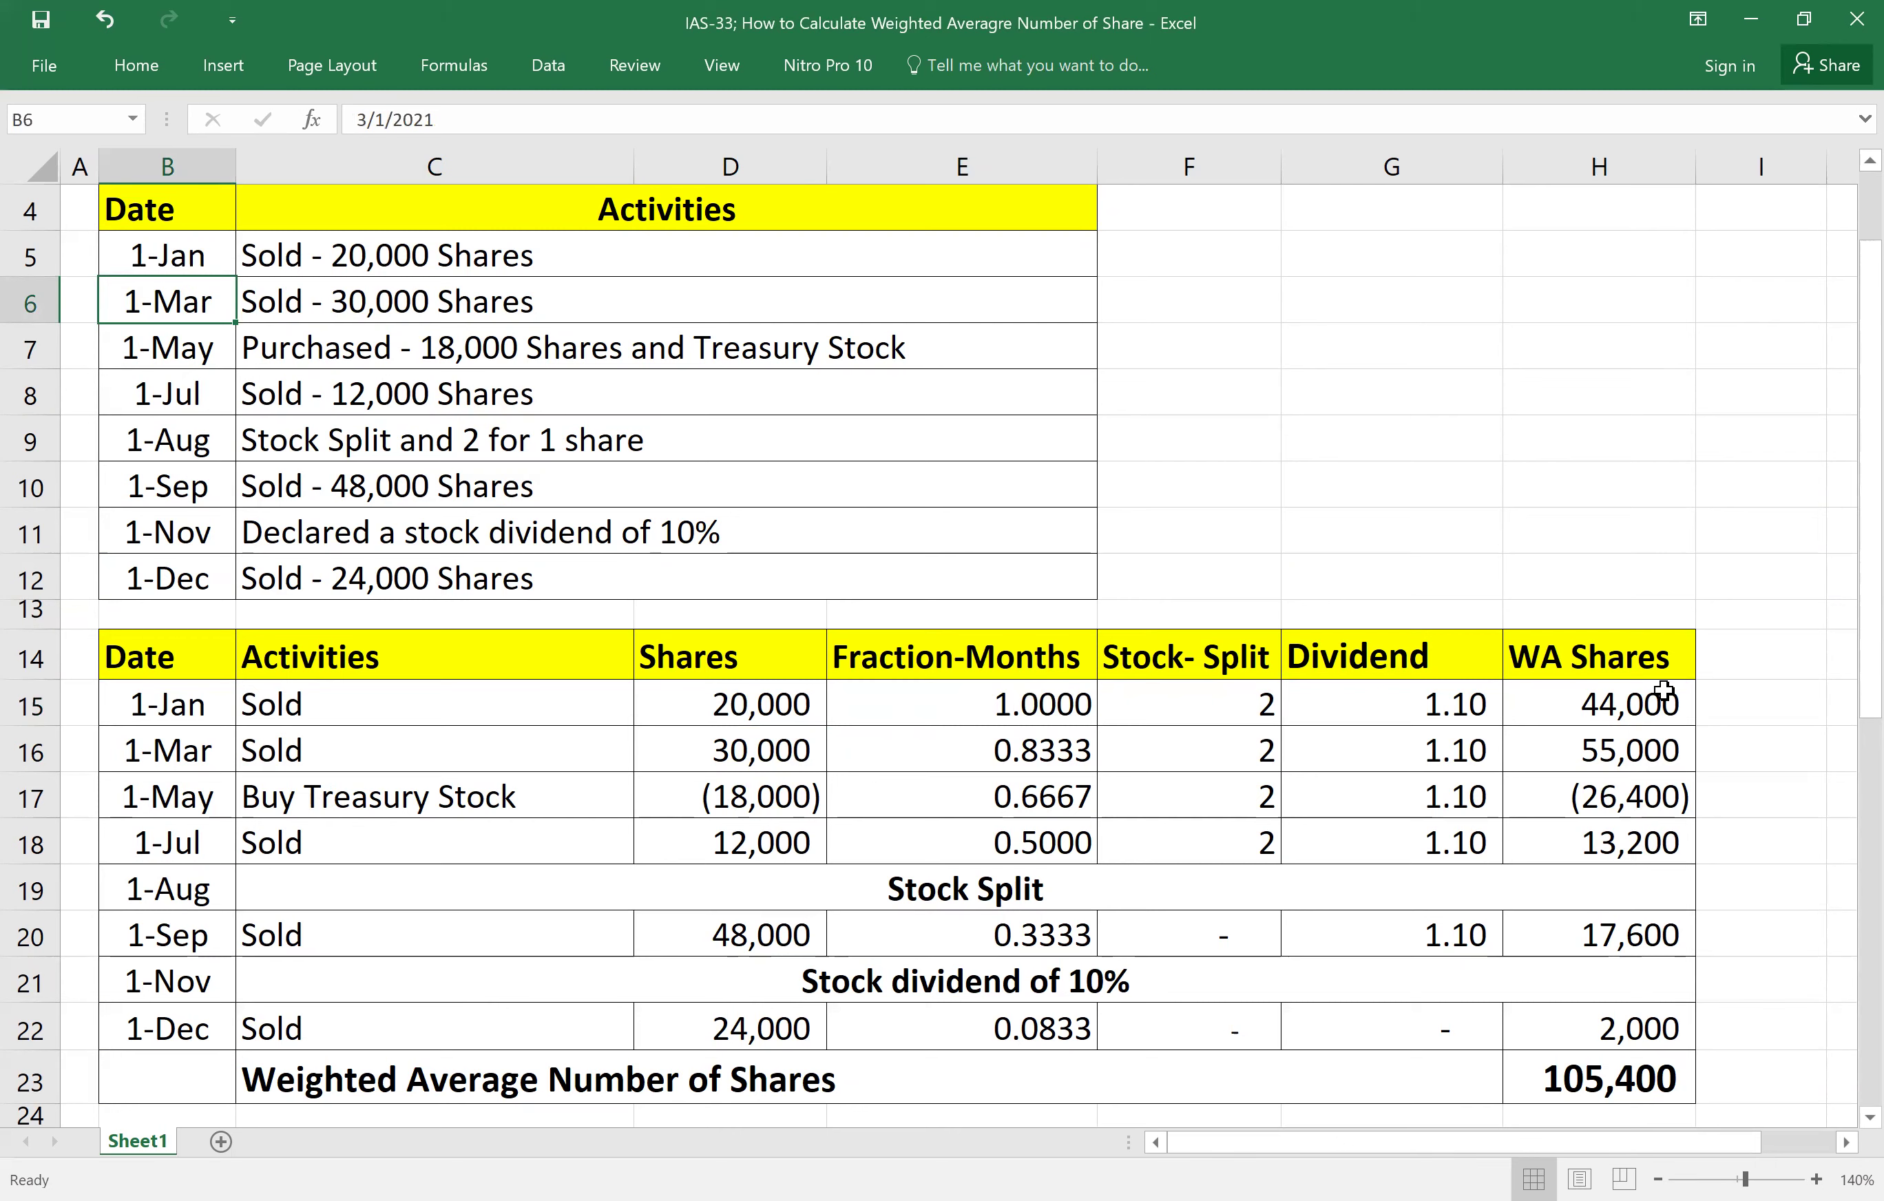
click(1022, 748)
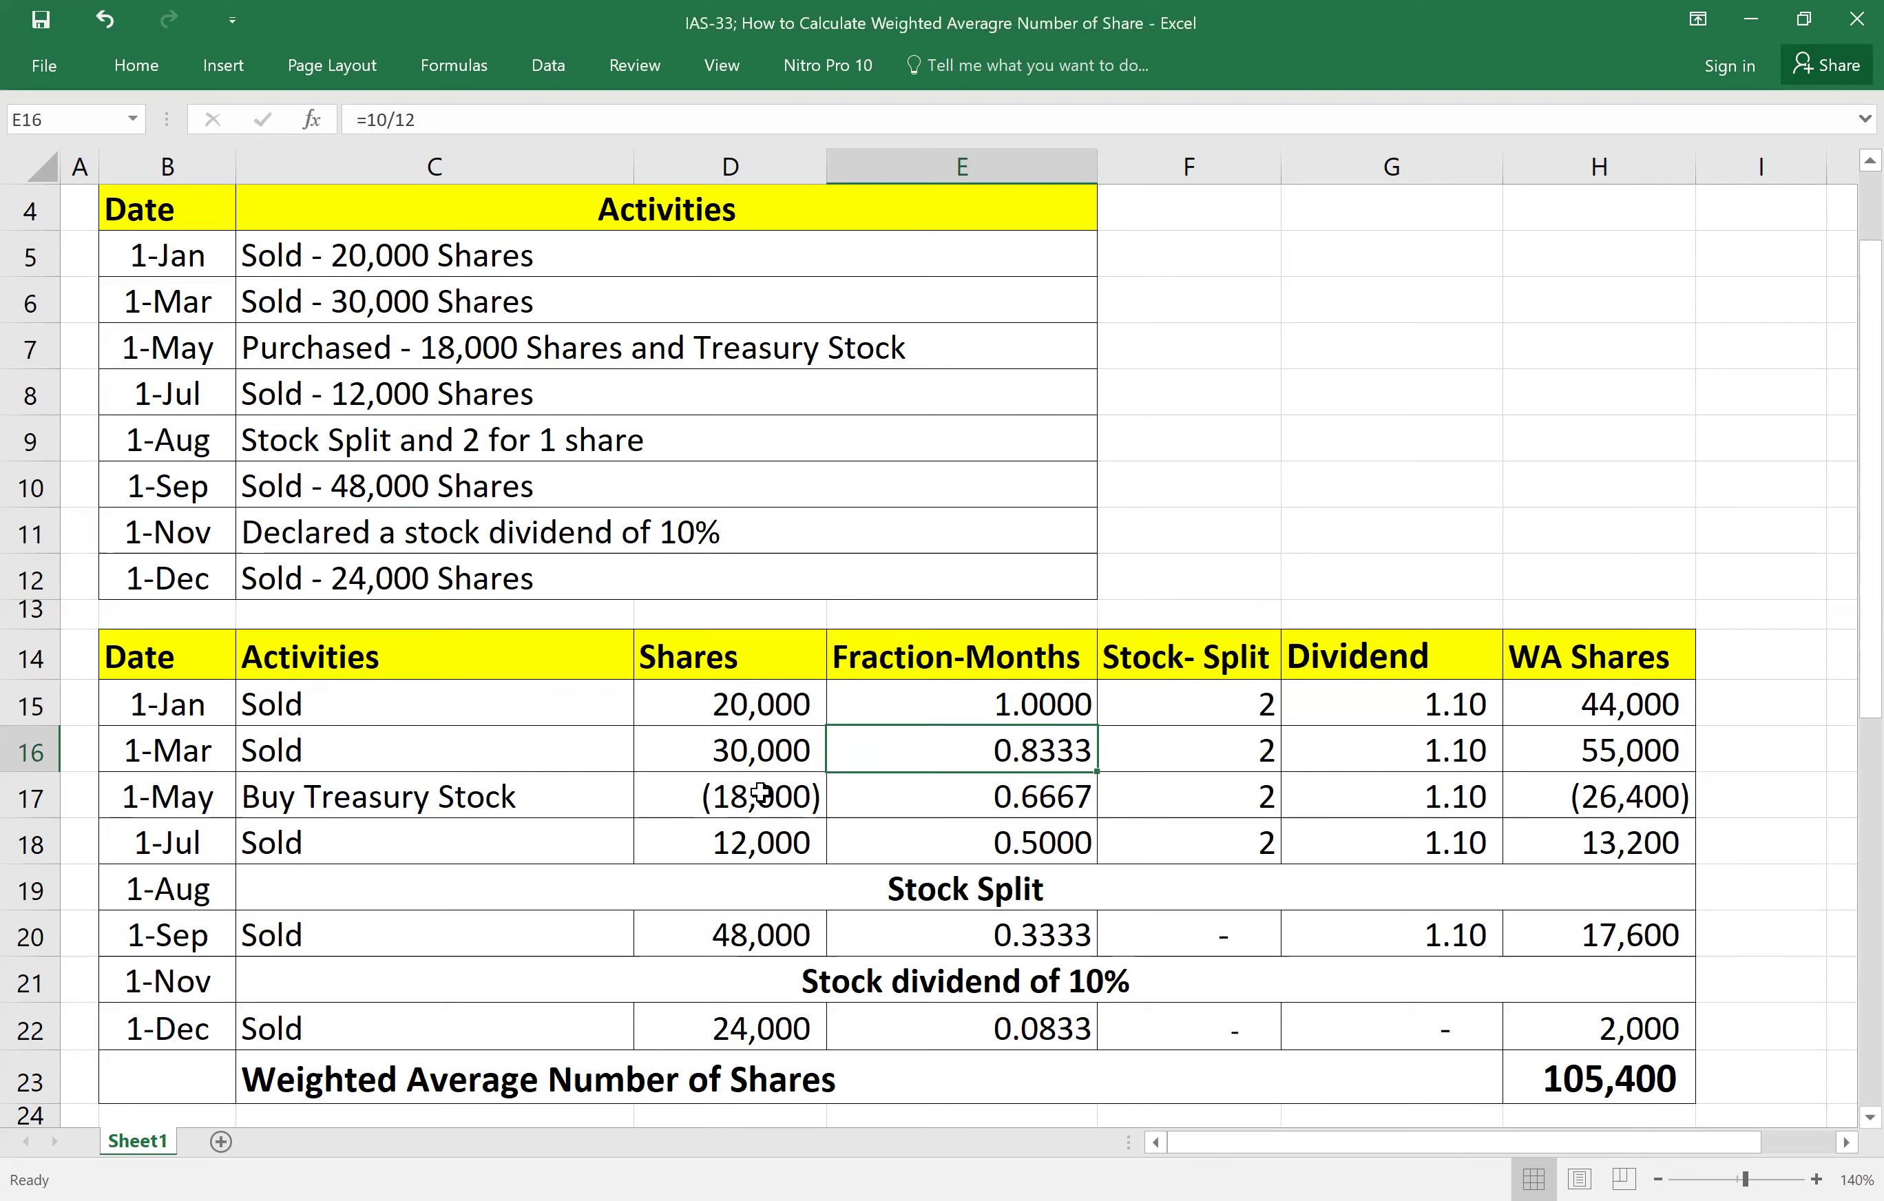
click(730, 796)
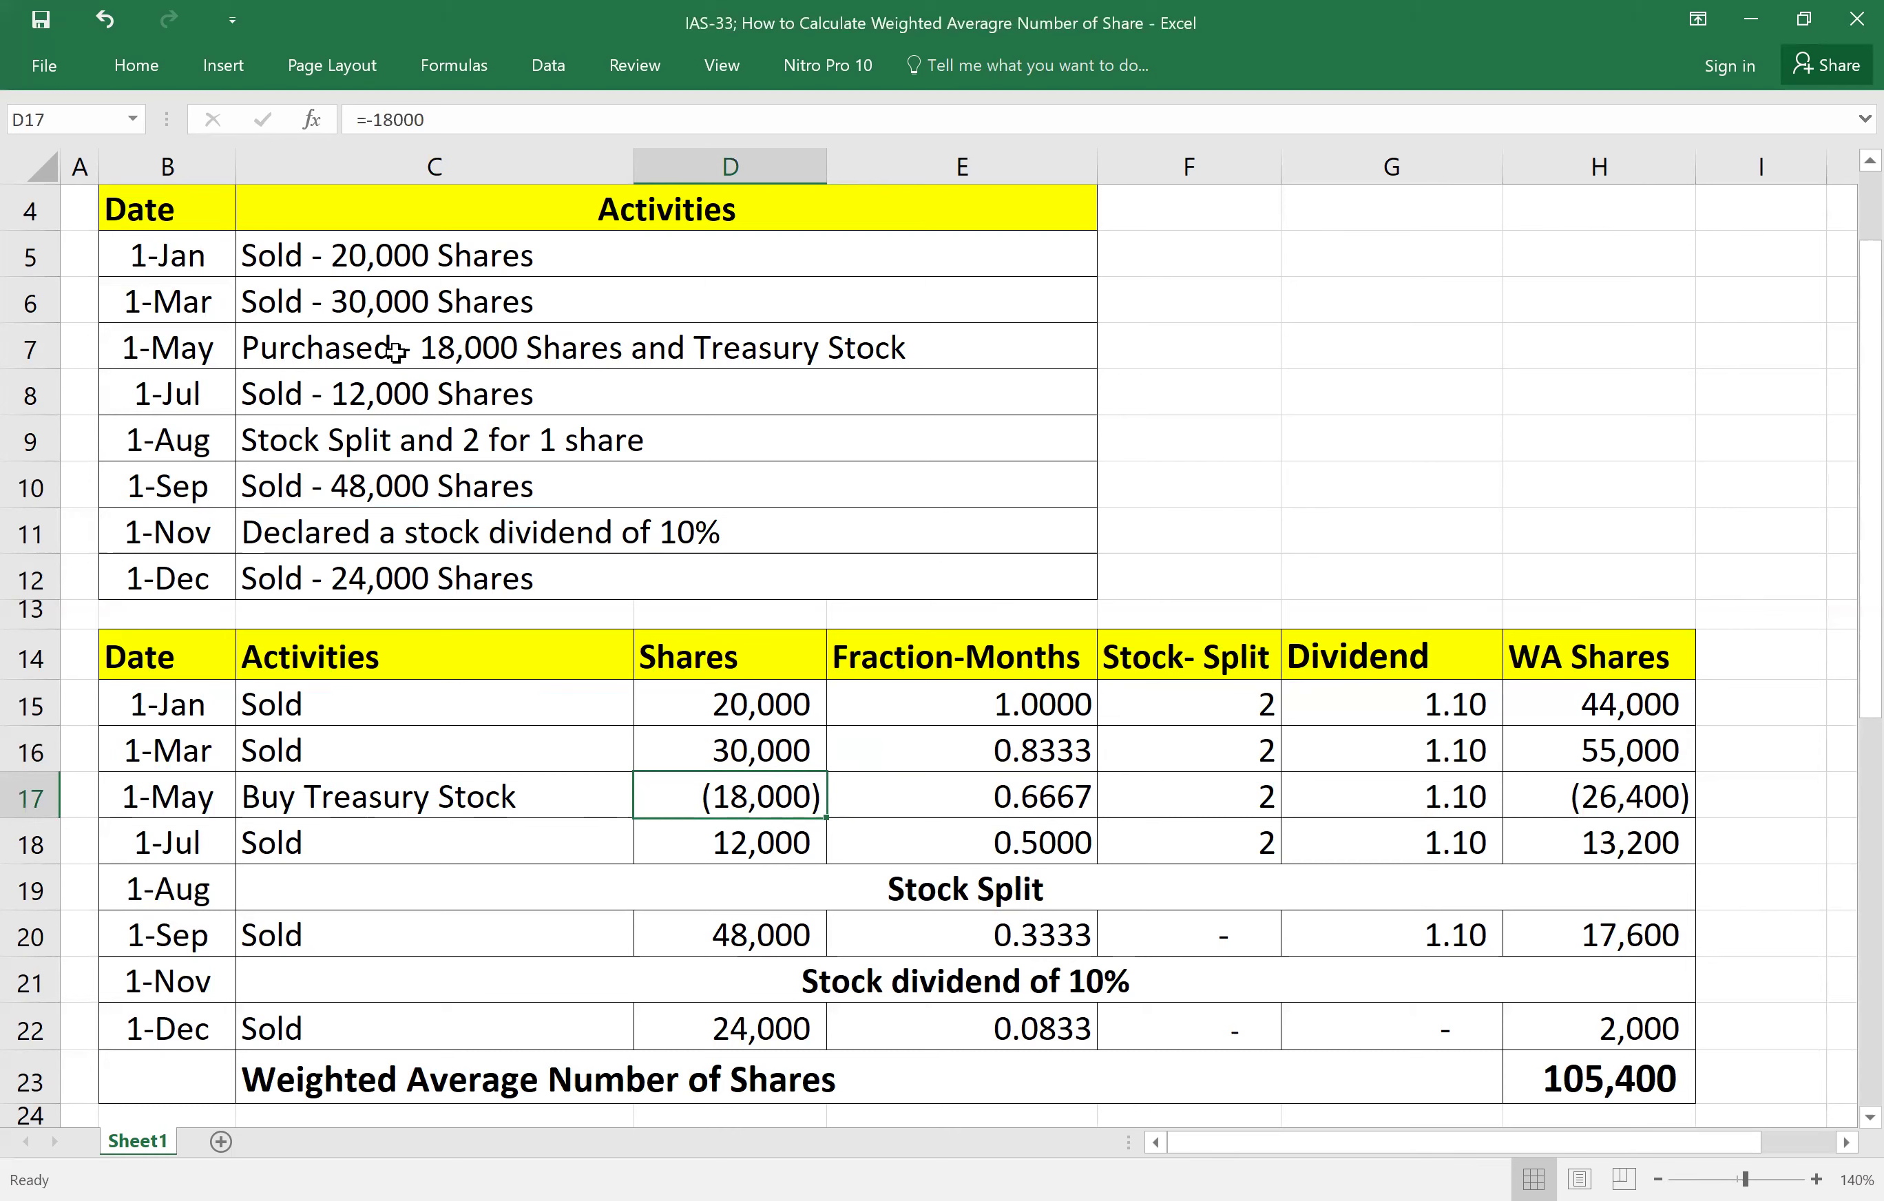
click(170, 352)
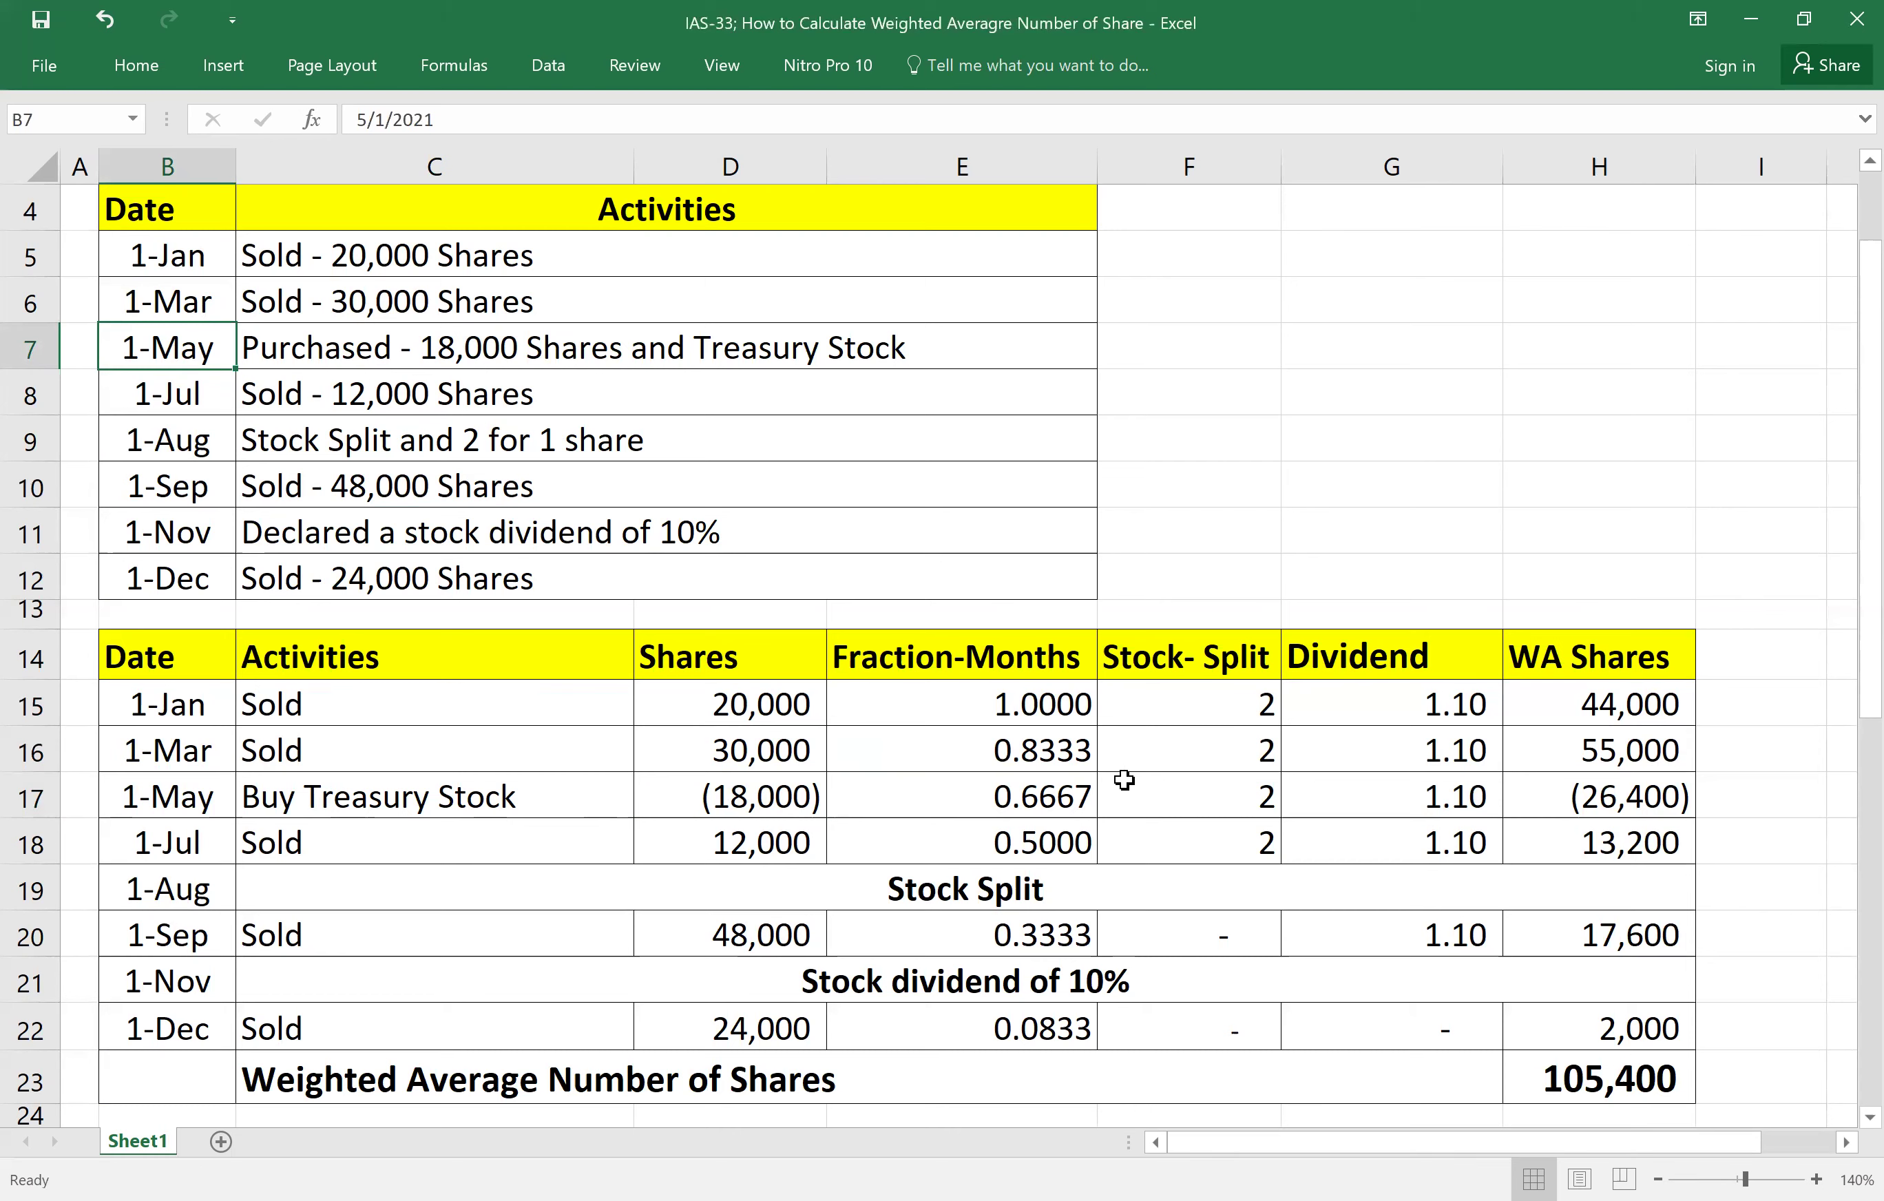
click(986, 796)
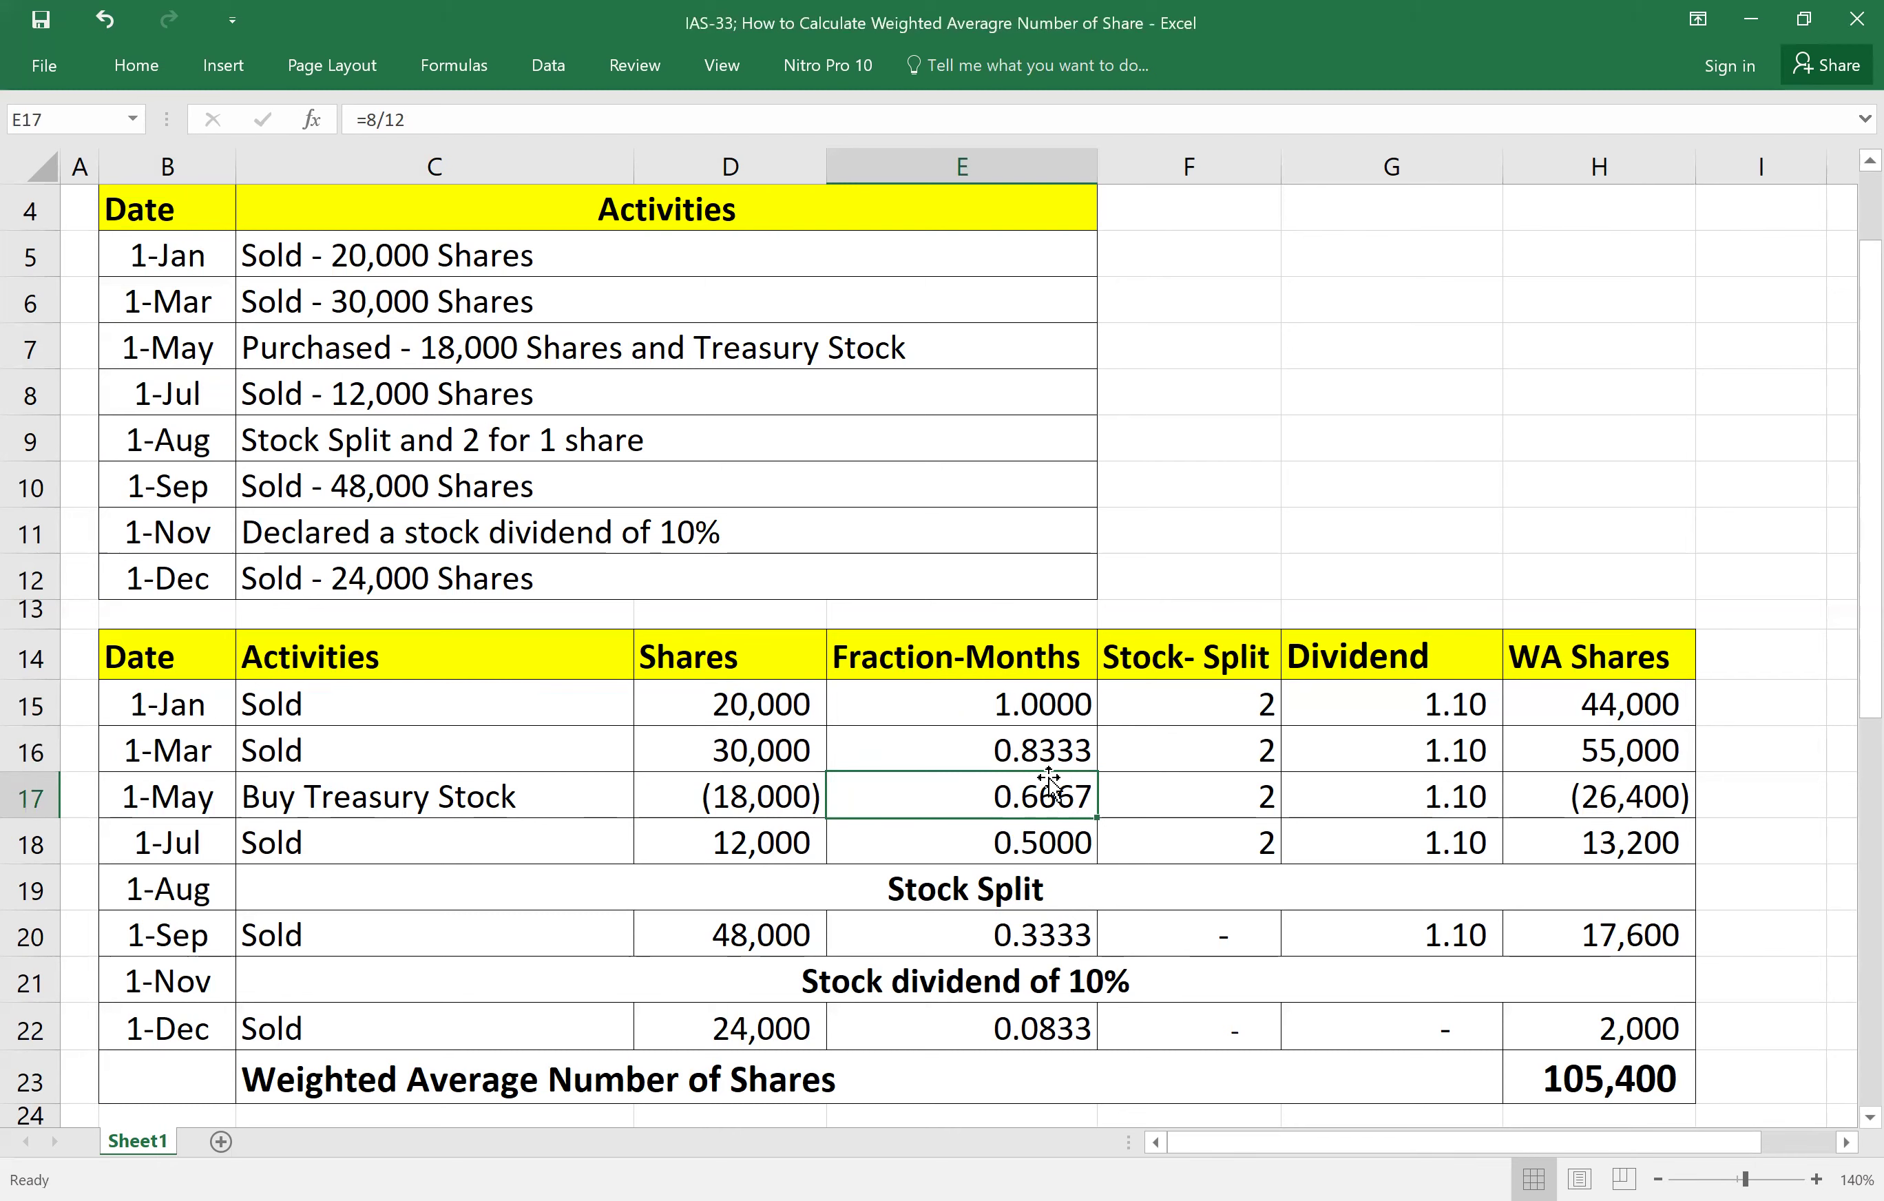
Fill the activity, shares and fraction cells C15:E17 of the calculation table with light blue.
drag(309, 700, 1008, 783)
right_click(1010, 787)
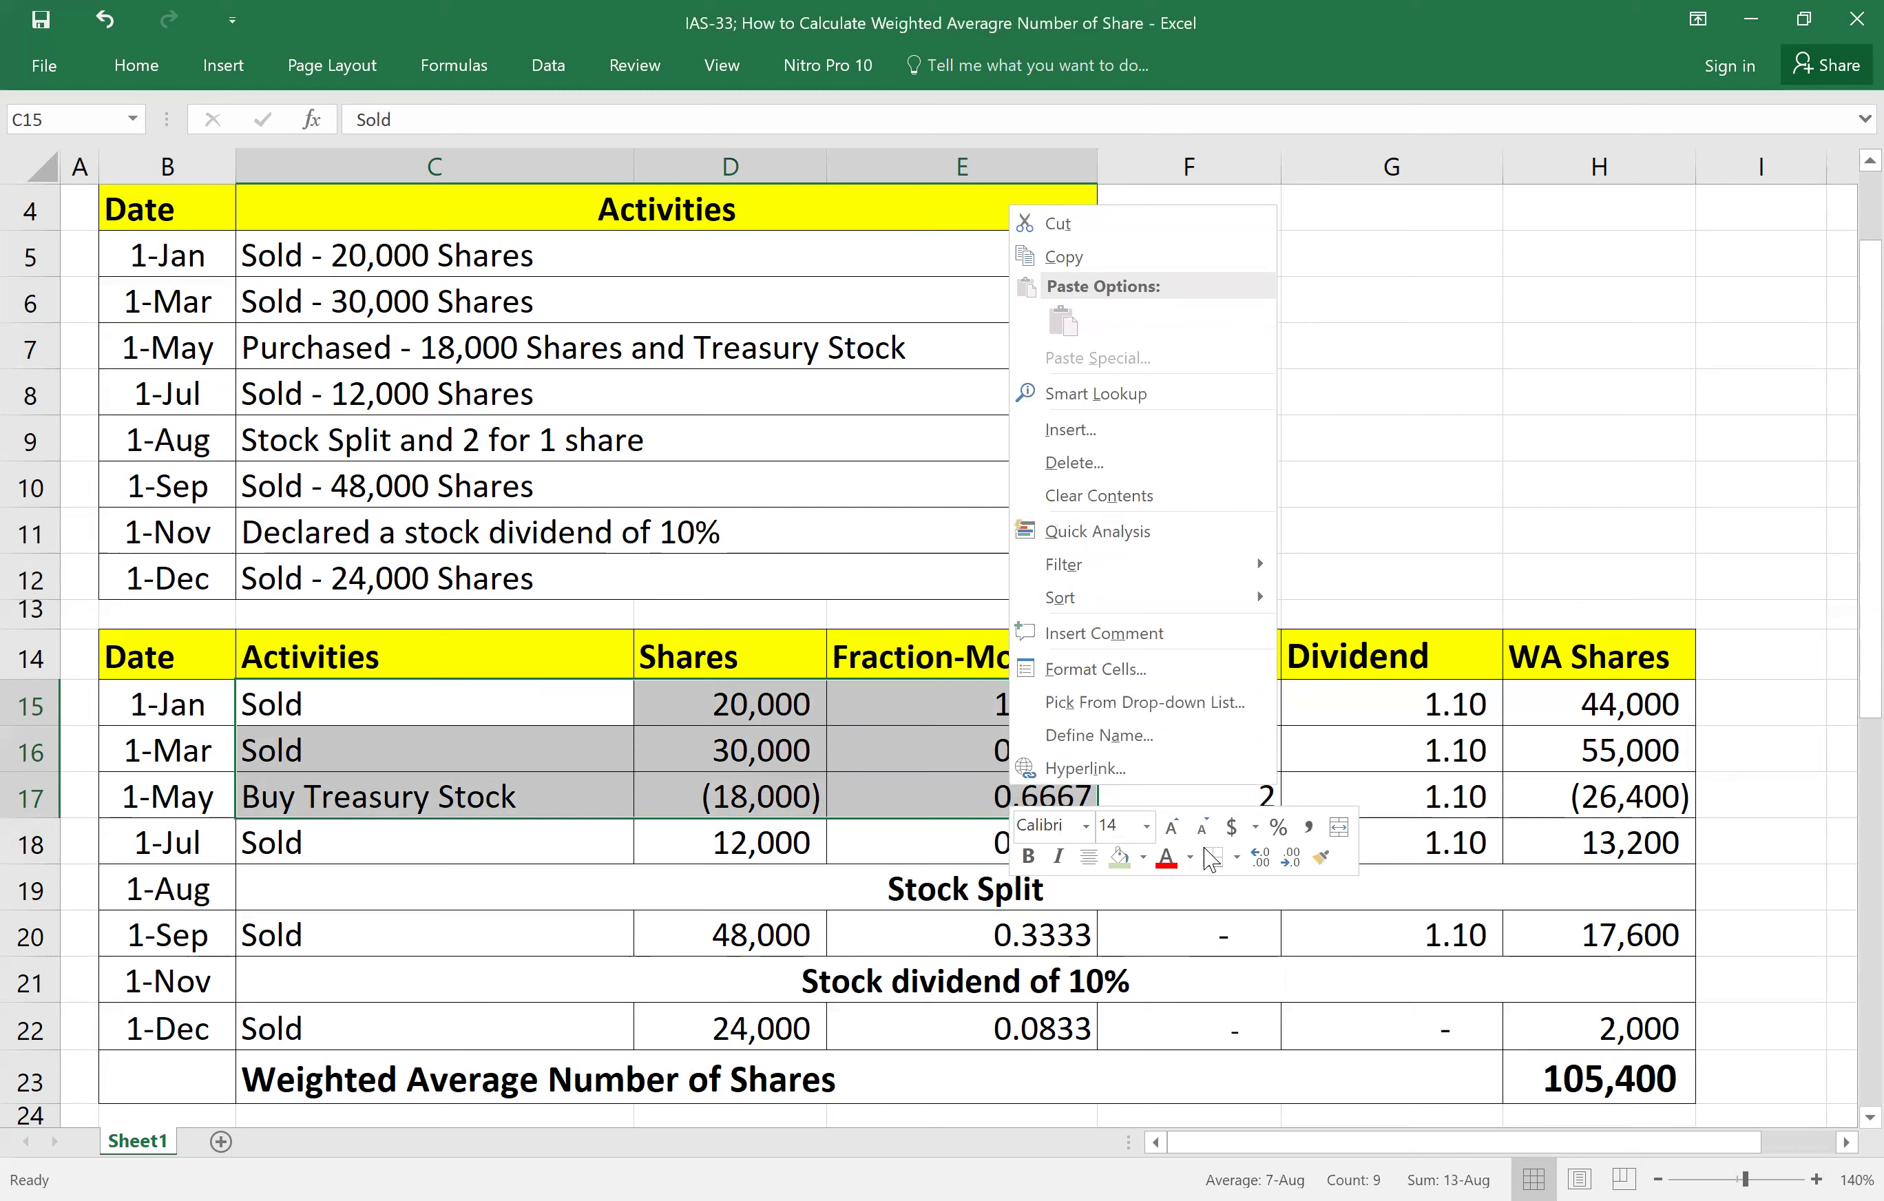
click(1143, 857)
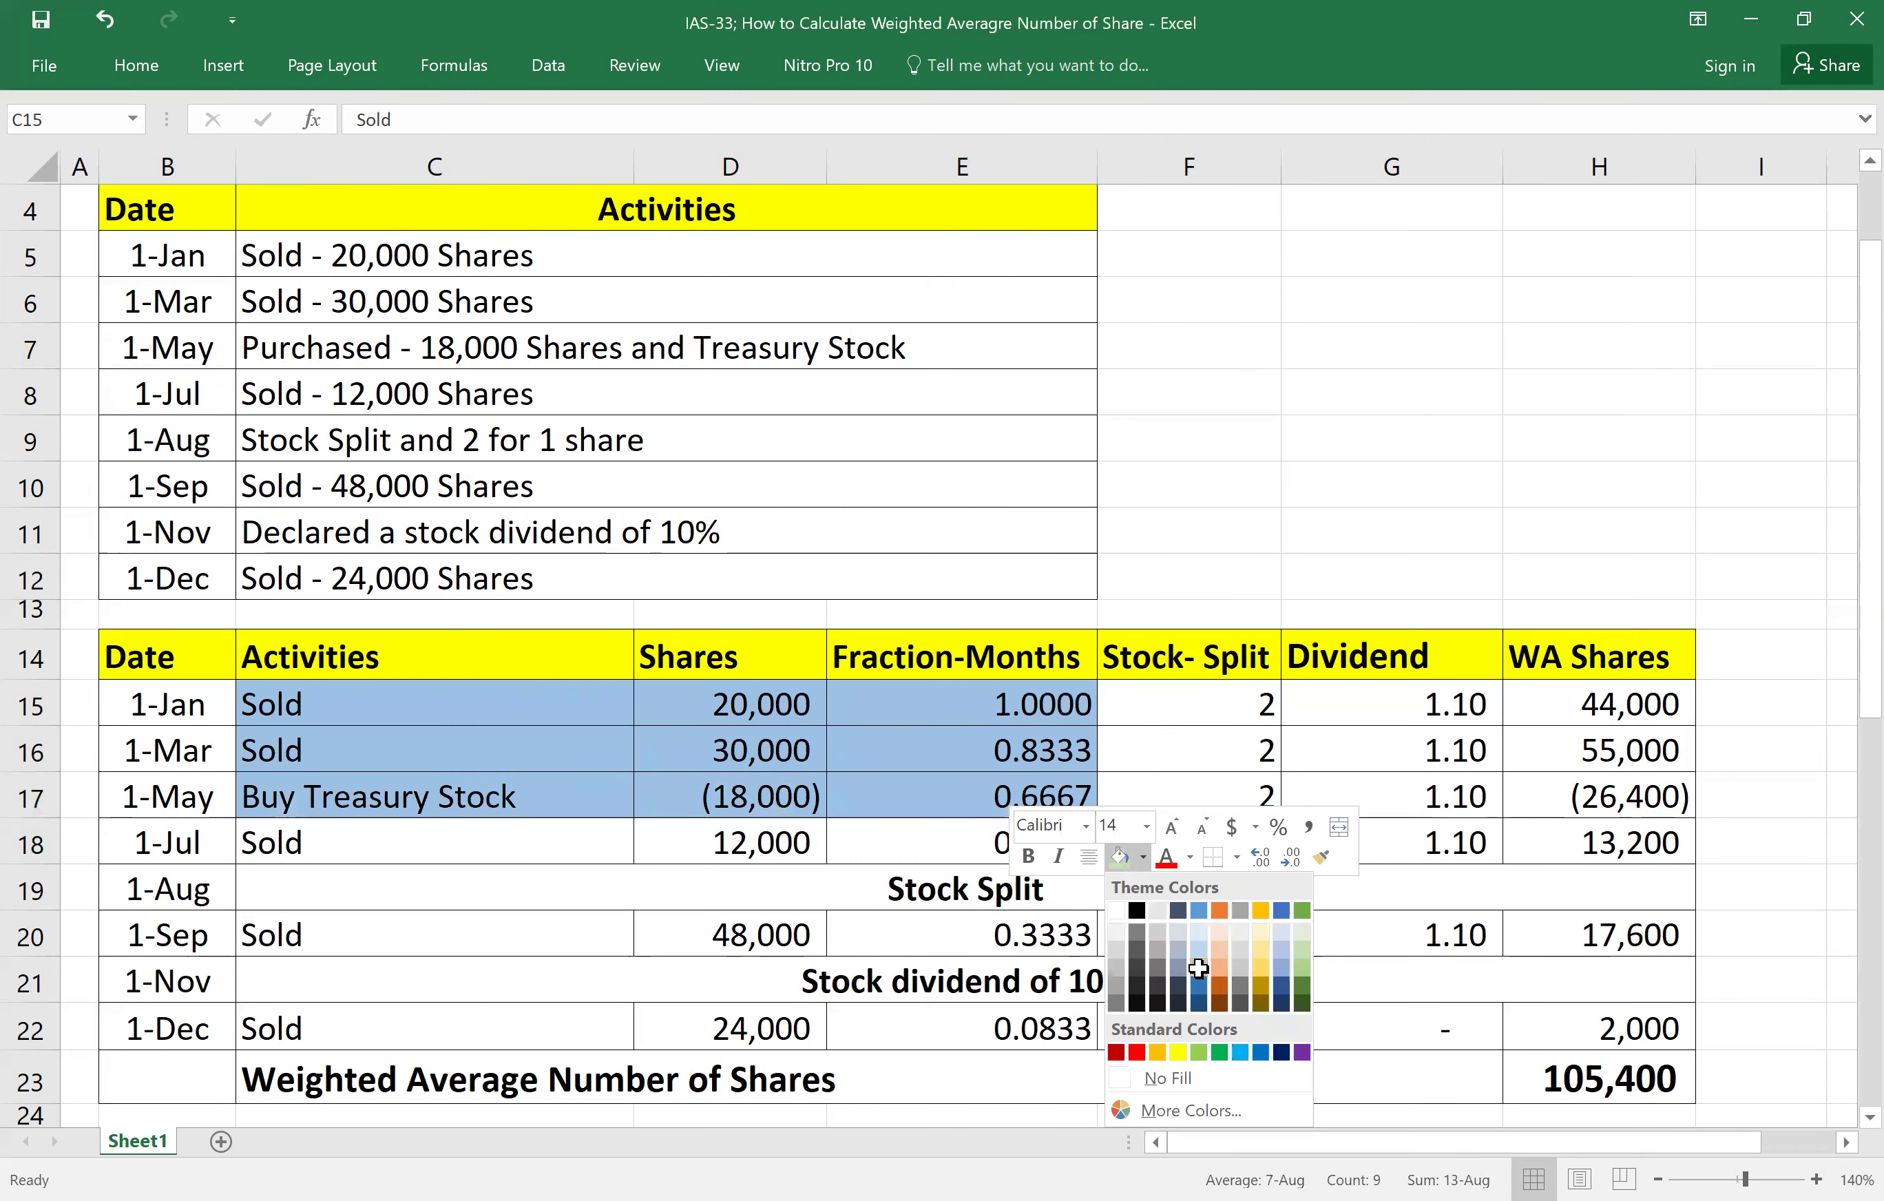
click(1200, 971)
click(1543, 481)
click(1370, 438)
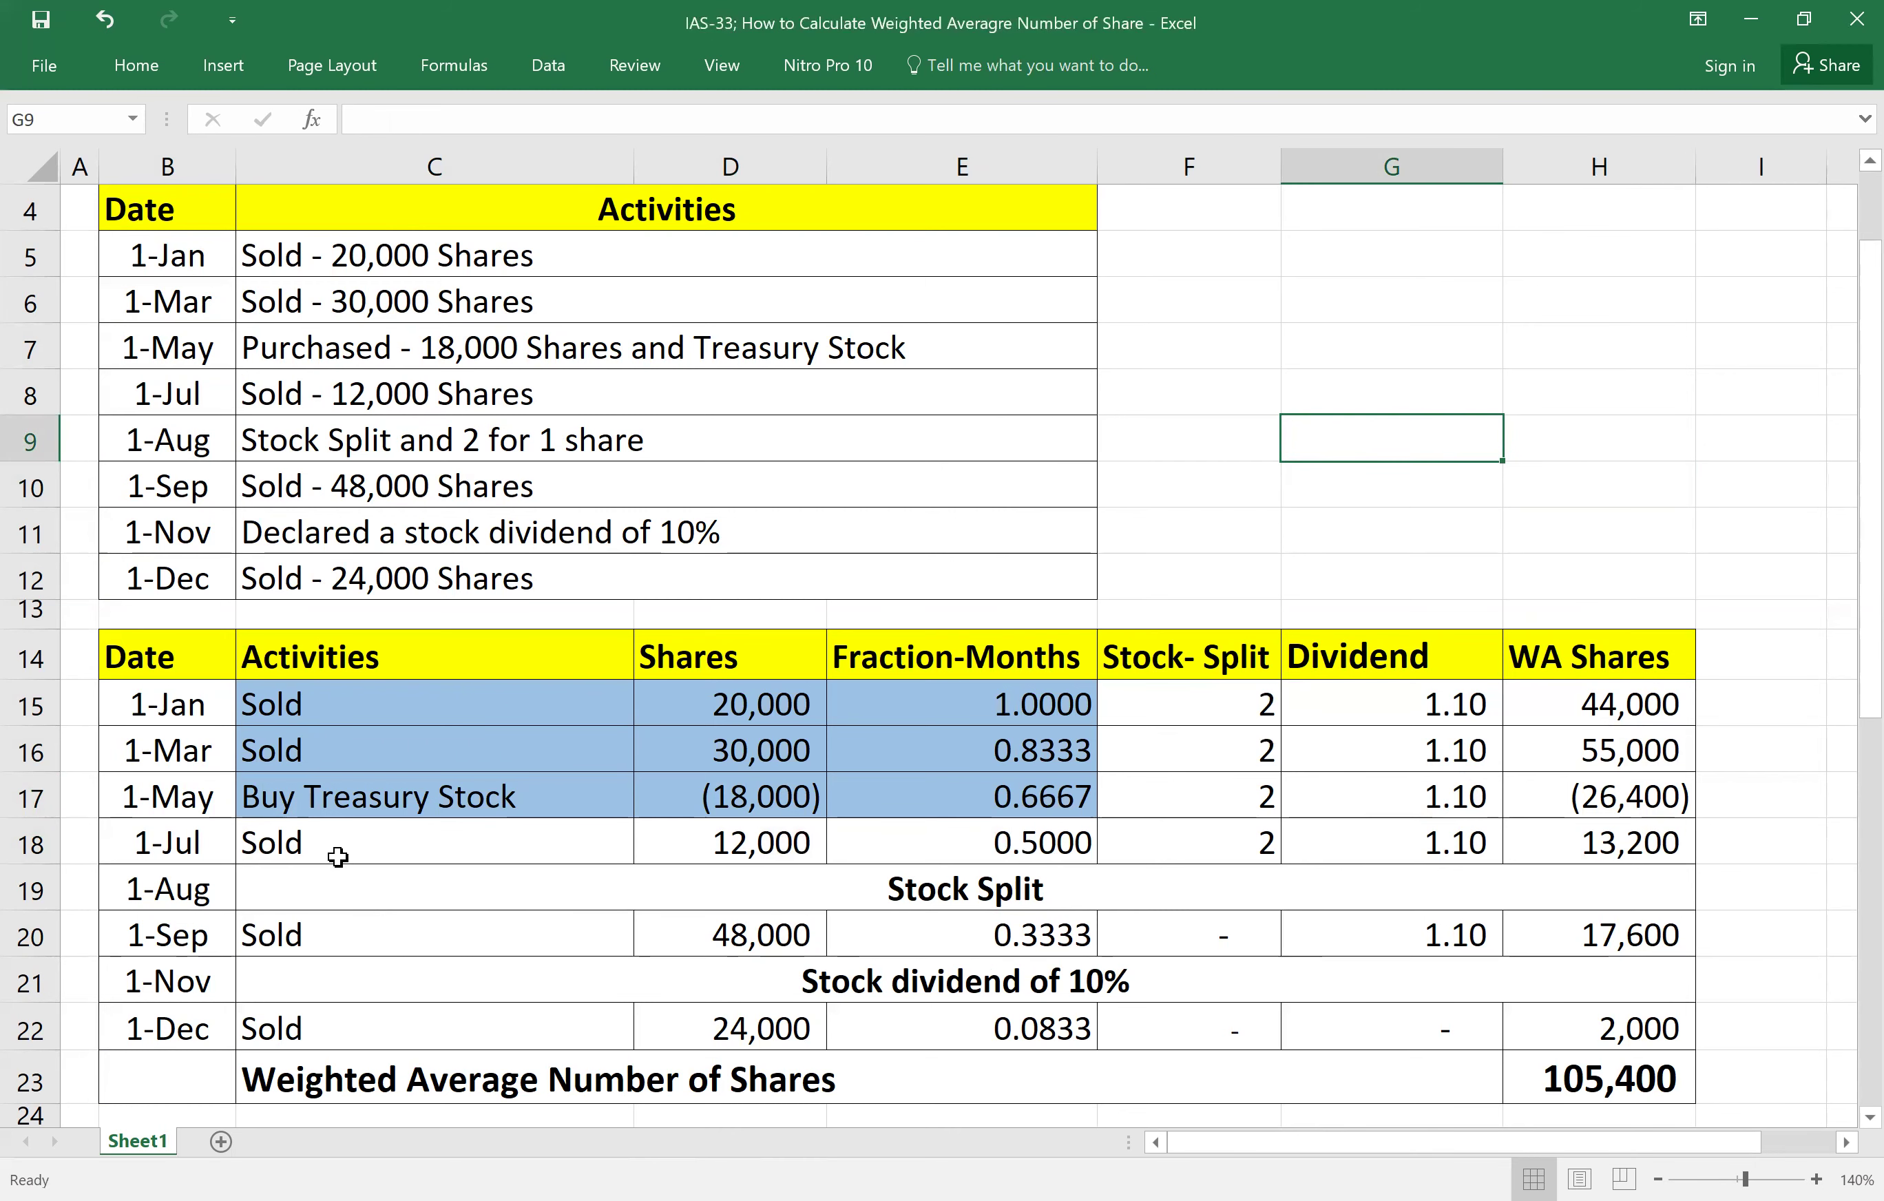
Check the 1-Jul sale and its month fraction, and extend the light blue fill to cells C17:E18.
click(354, 400)
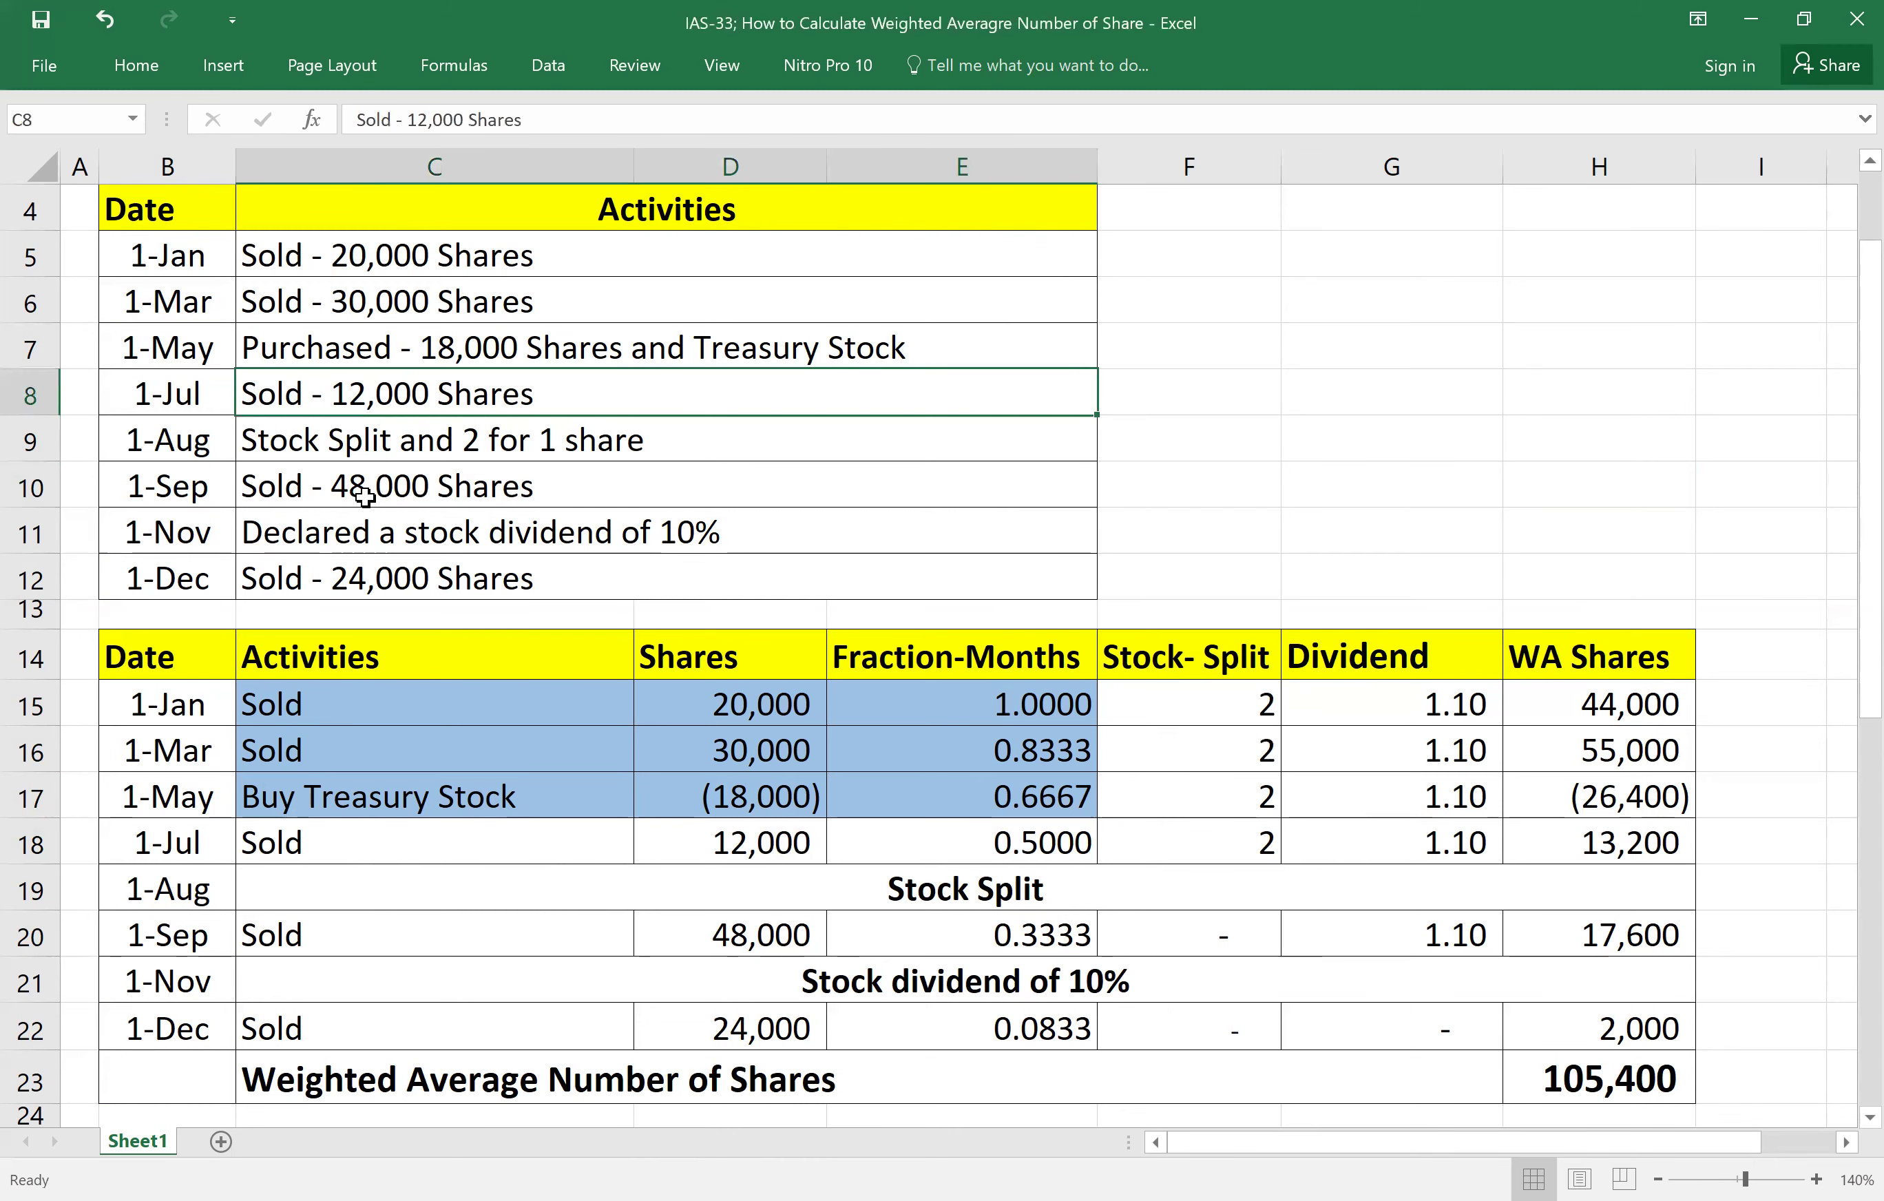
click(277, 849)
click(285, 409)
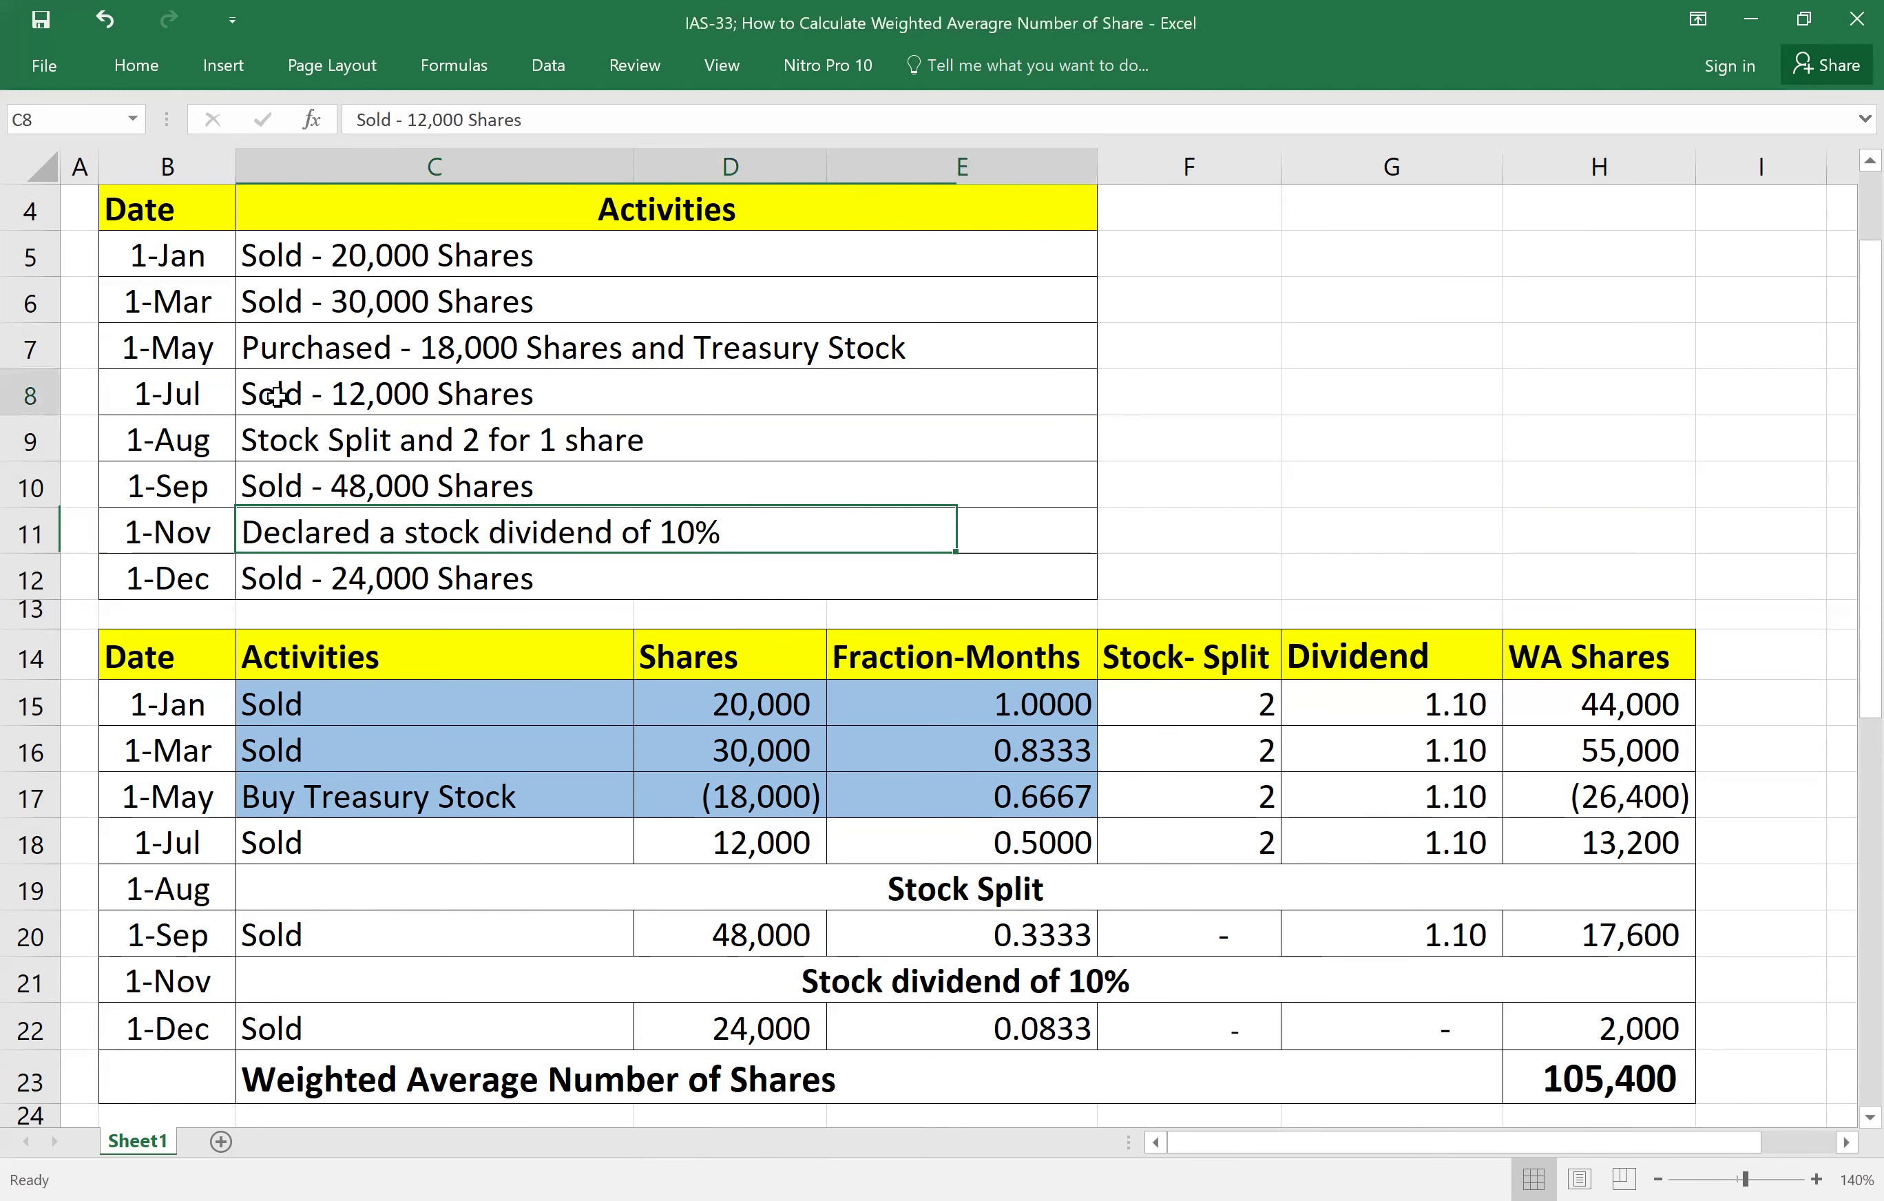
click(974, 844)
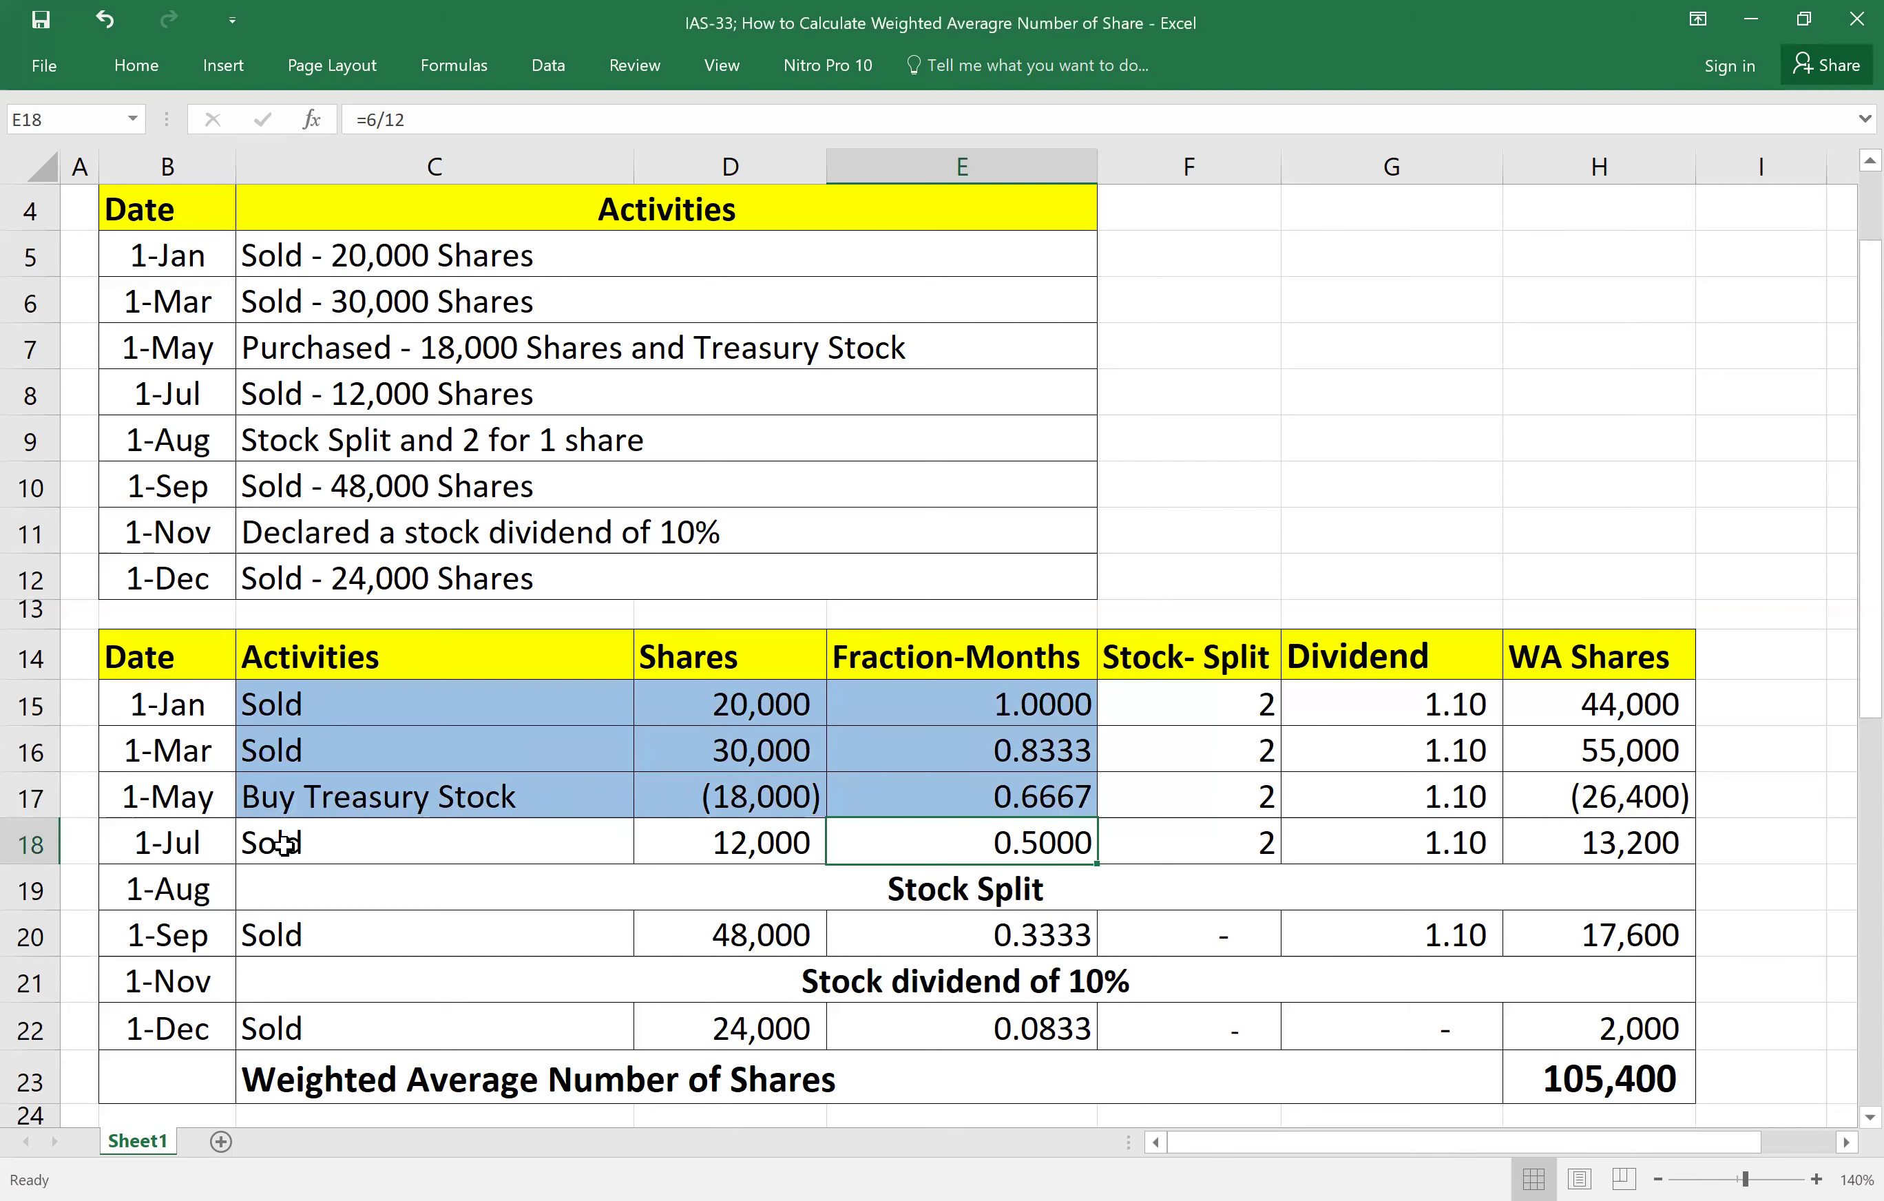
mouse_move(285, 793)
mouse_down()
mouse_move(325, 841)
mouse_move(922, 839)
mouse_up()
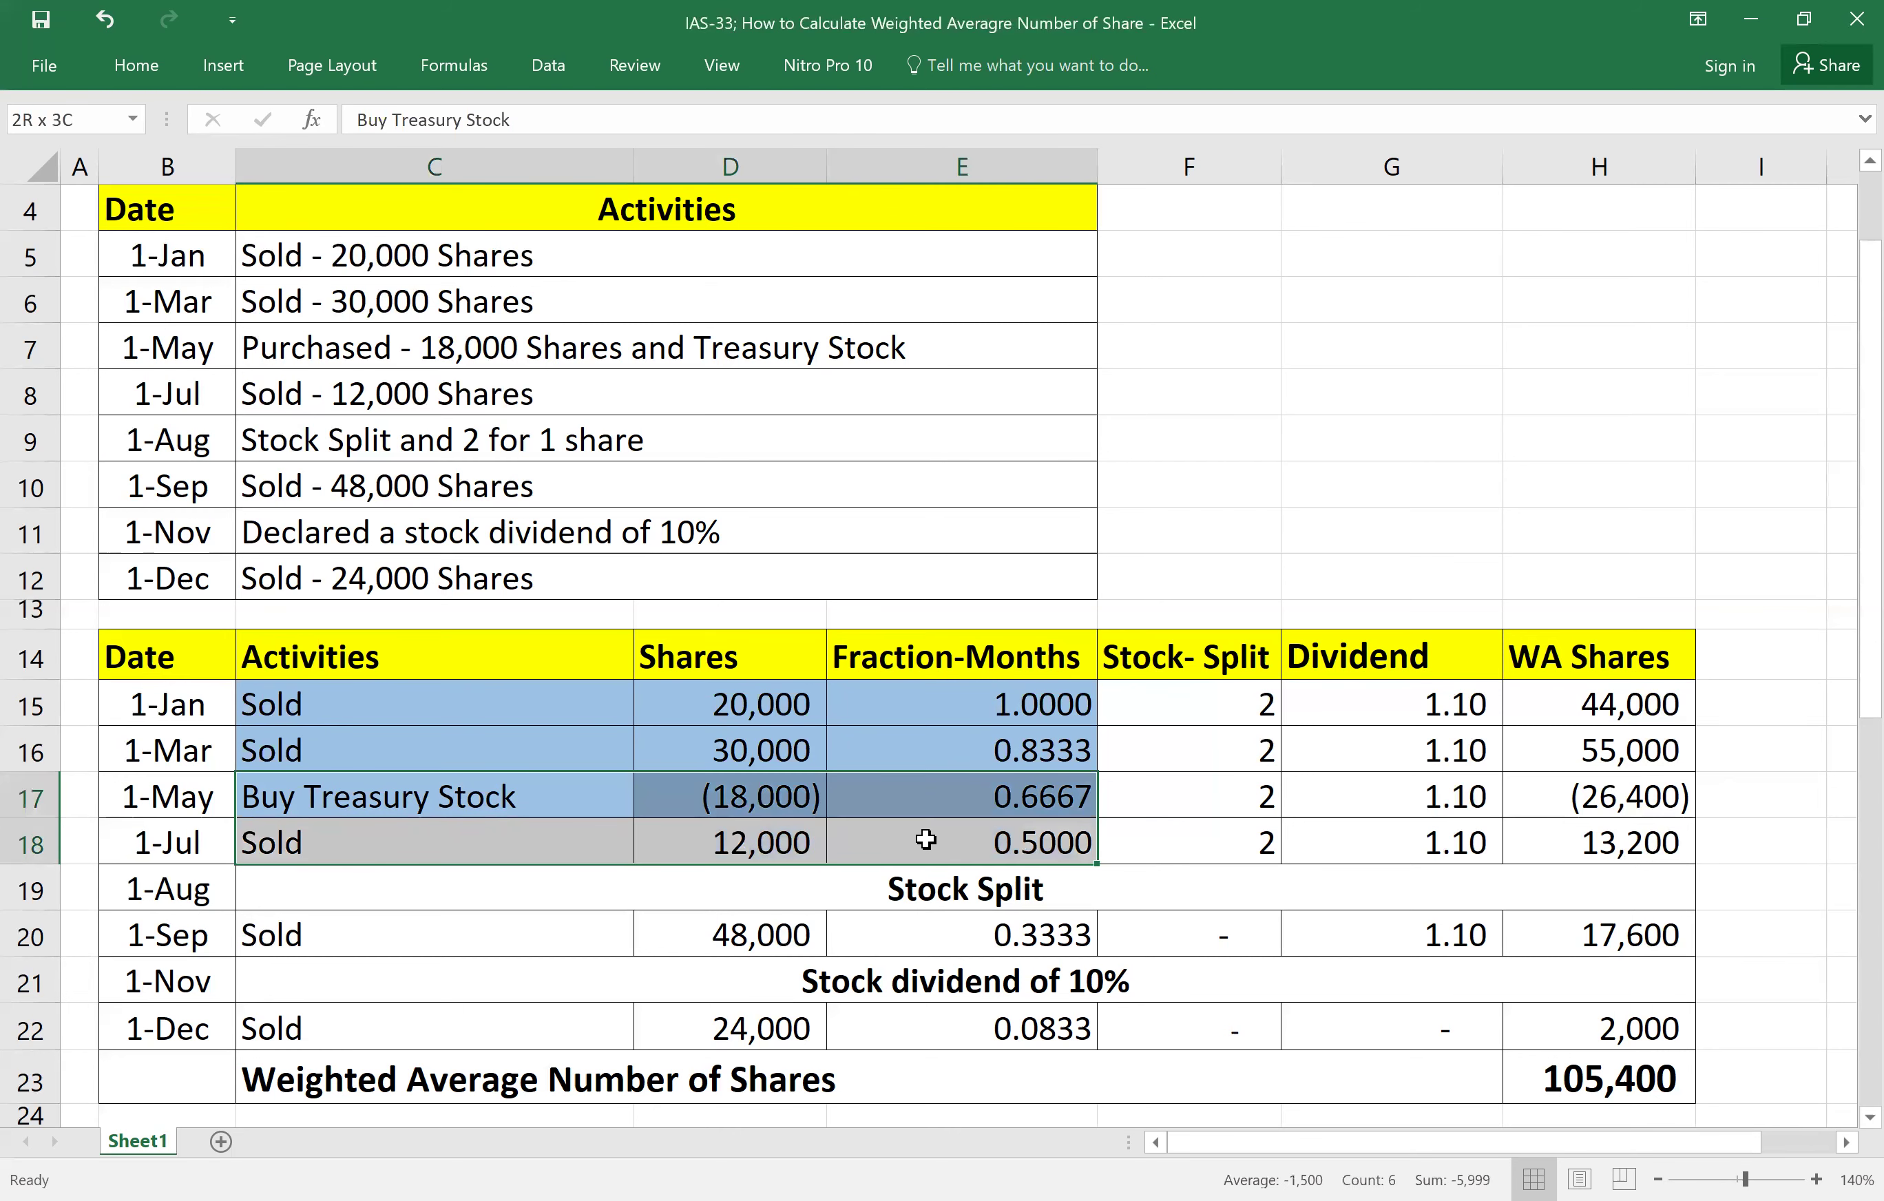
right_click(676, 794)
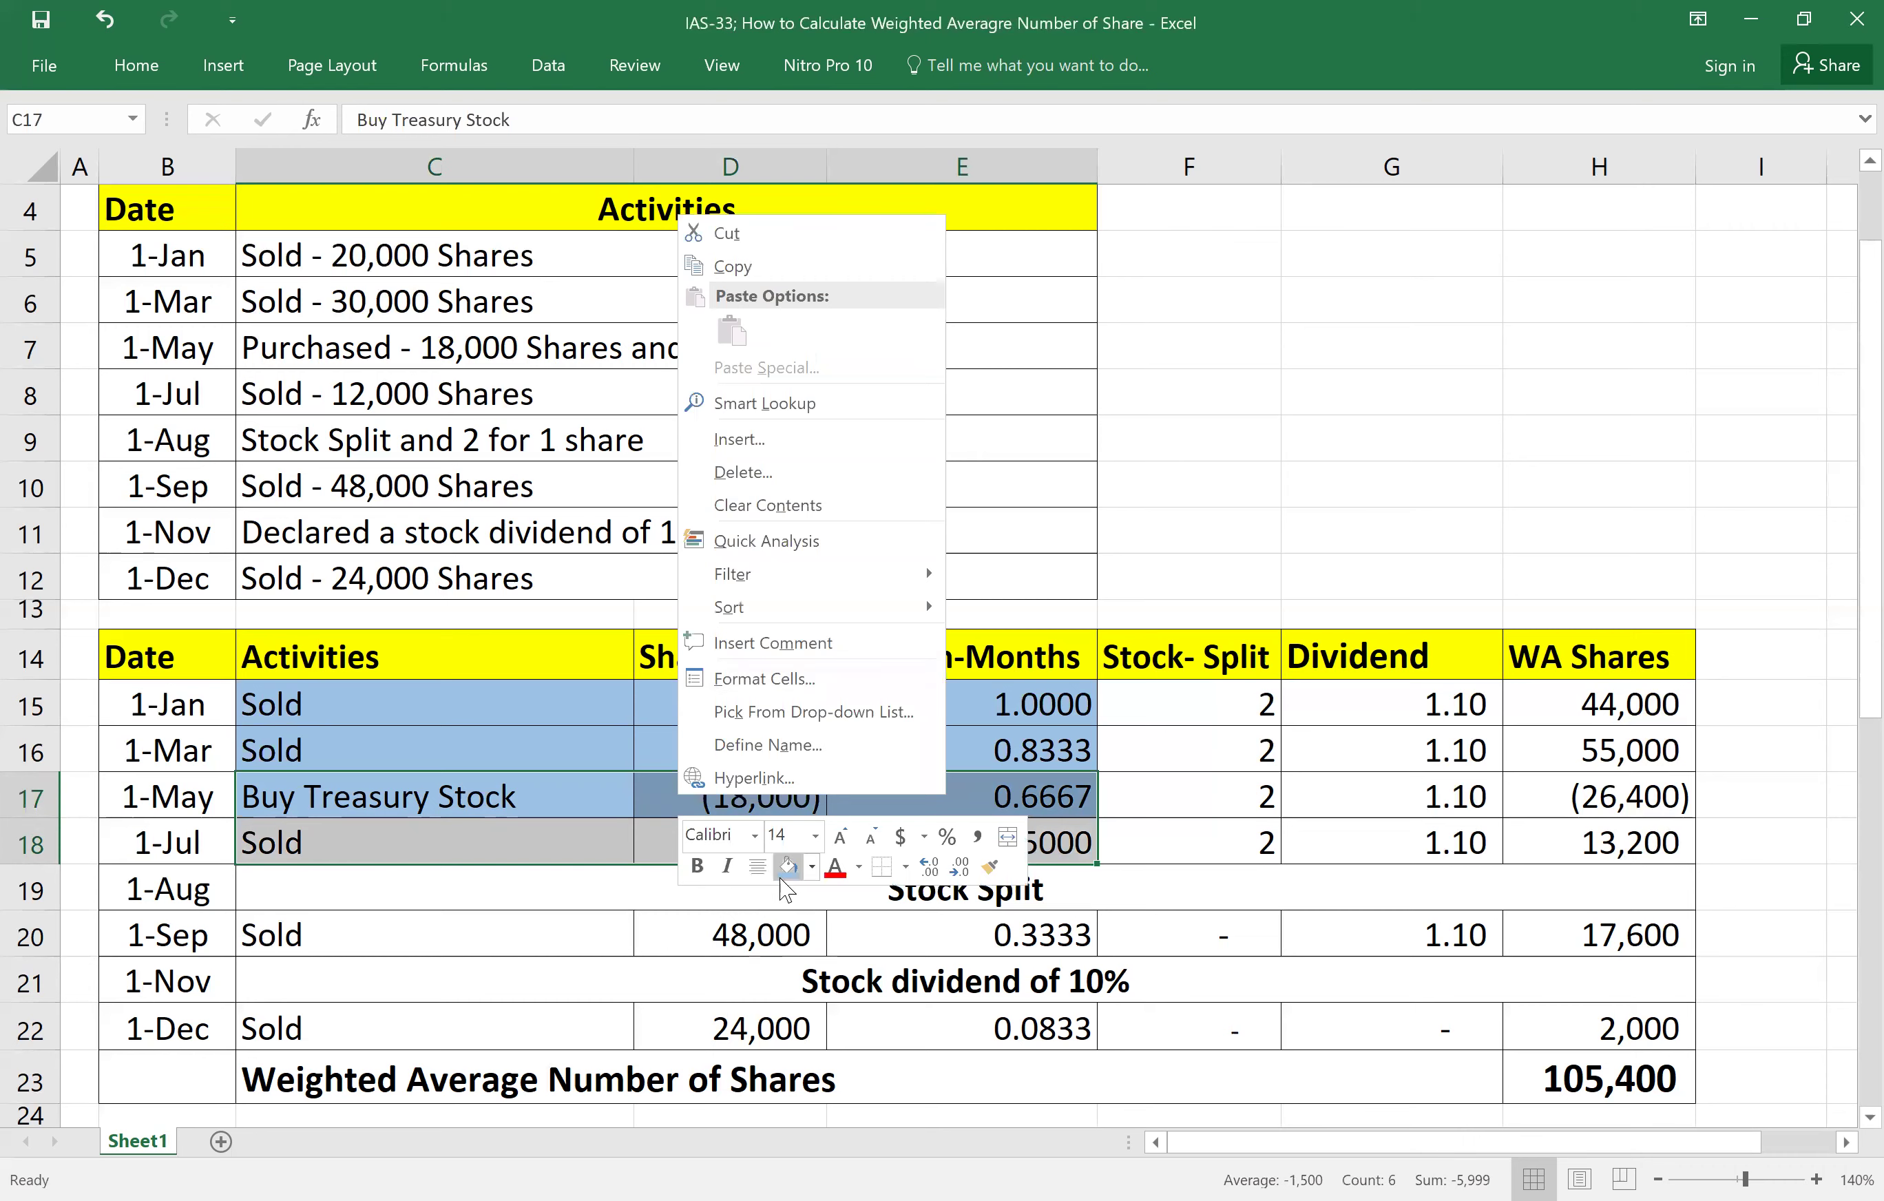
click(1212, 543)
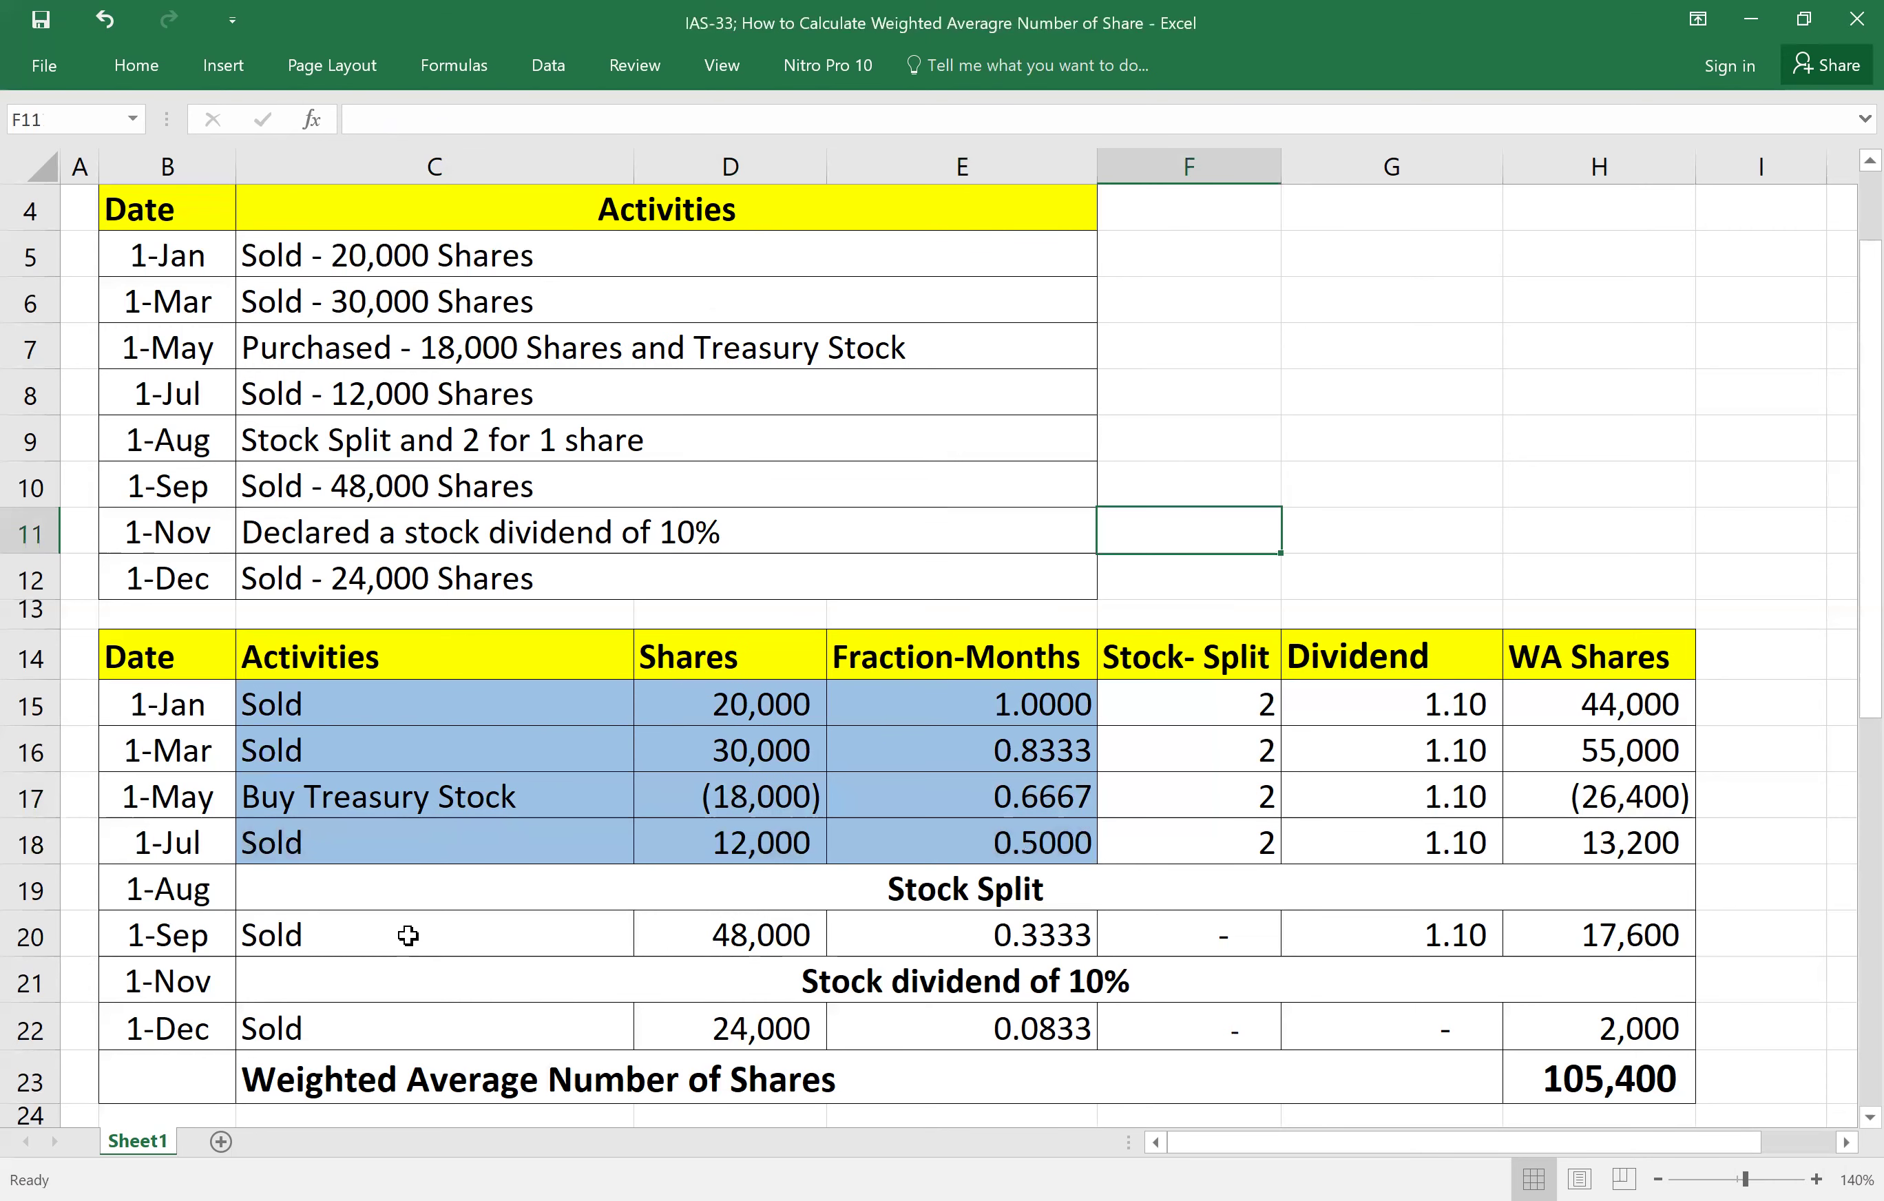
Color the text of the 1-Aug Stock Split row in the calculation table red.
click(331, 886)
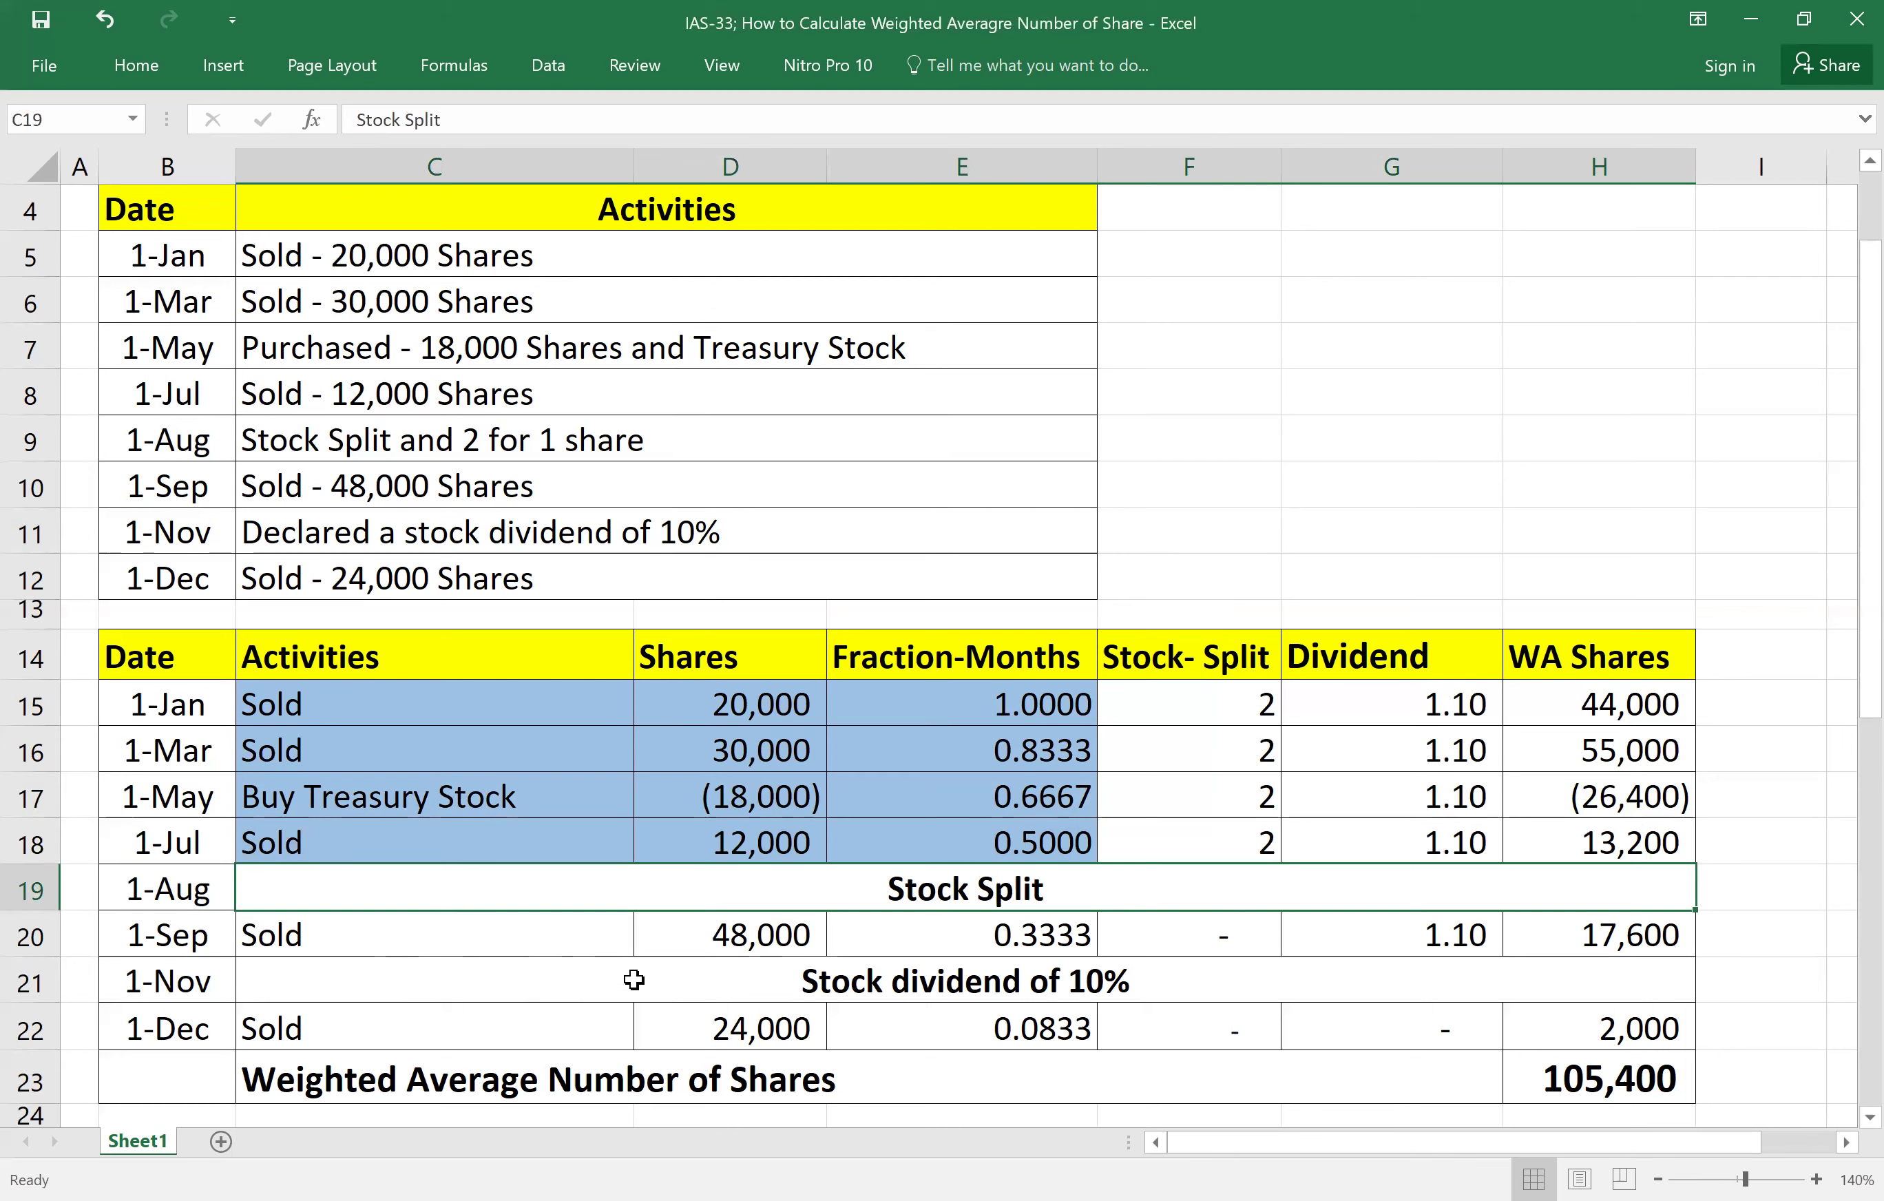
click(181, 899)
shift+click(1283, 875)
right_click(1290, 883)
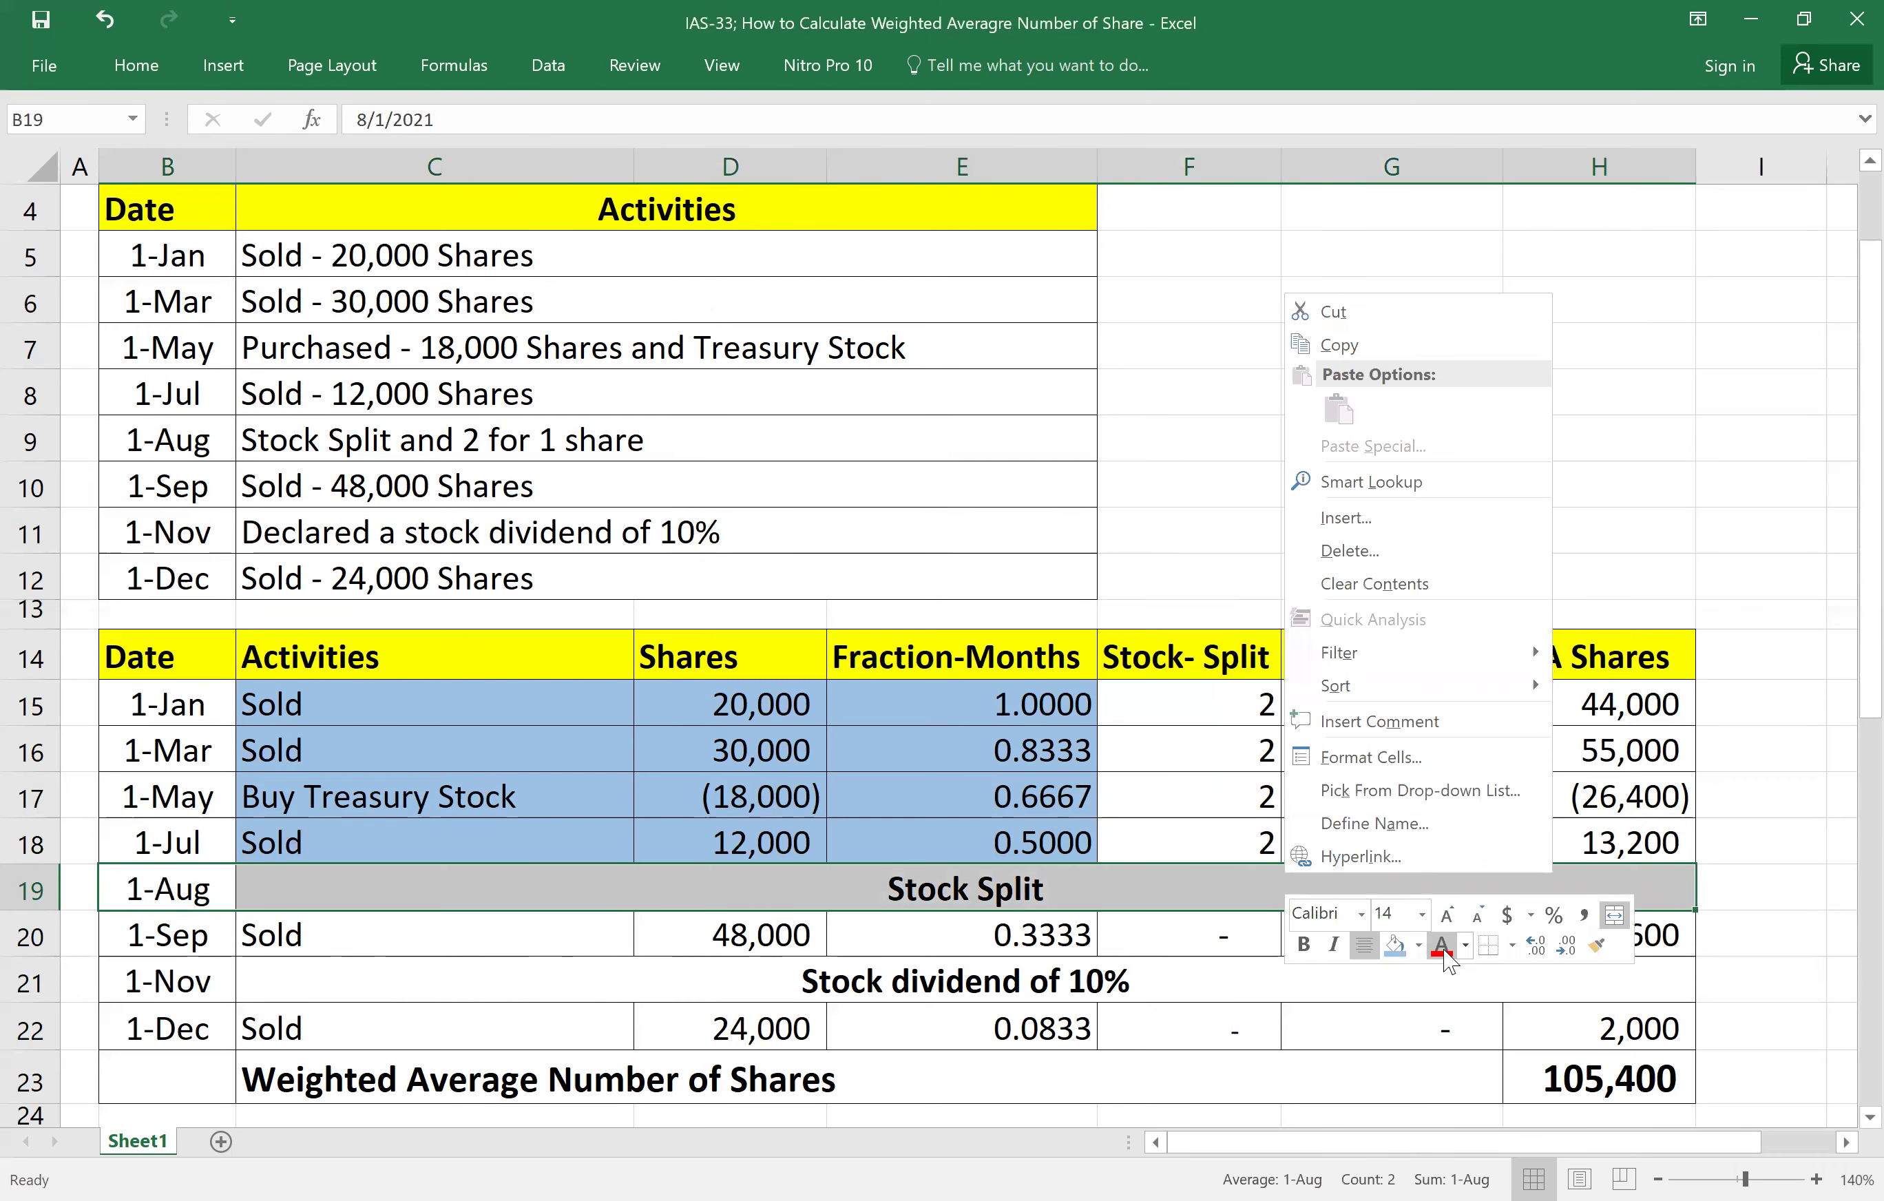
click(1445, 950)
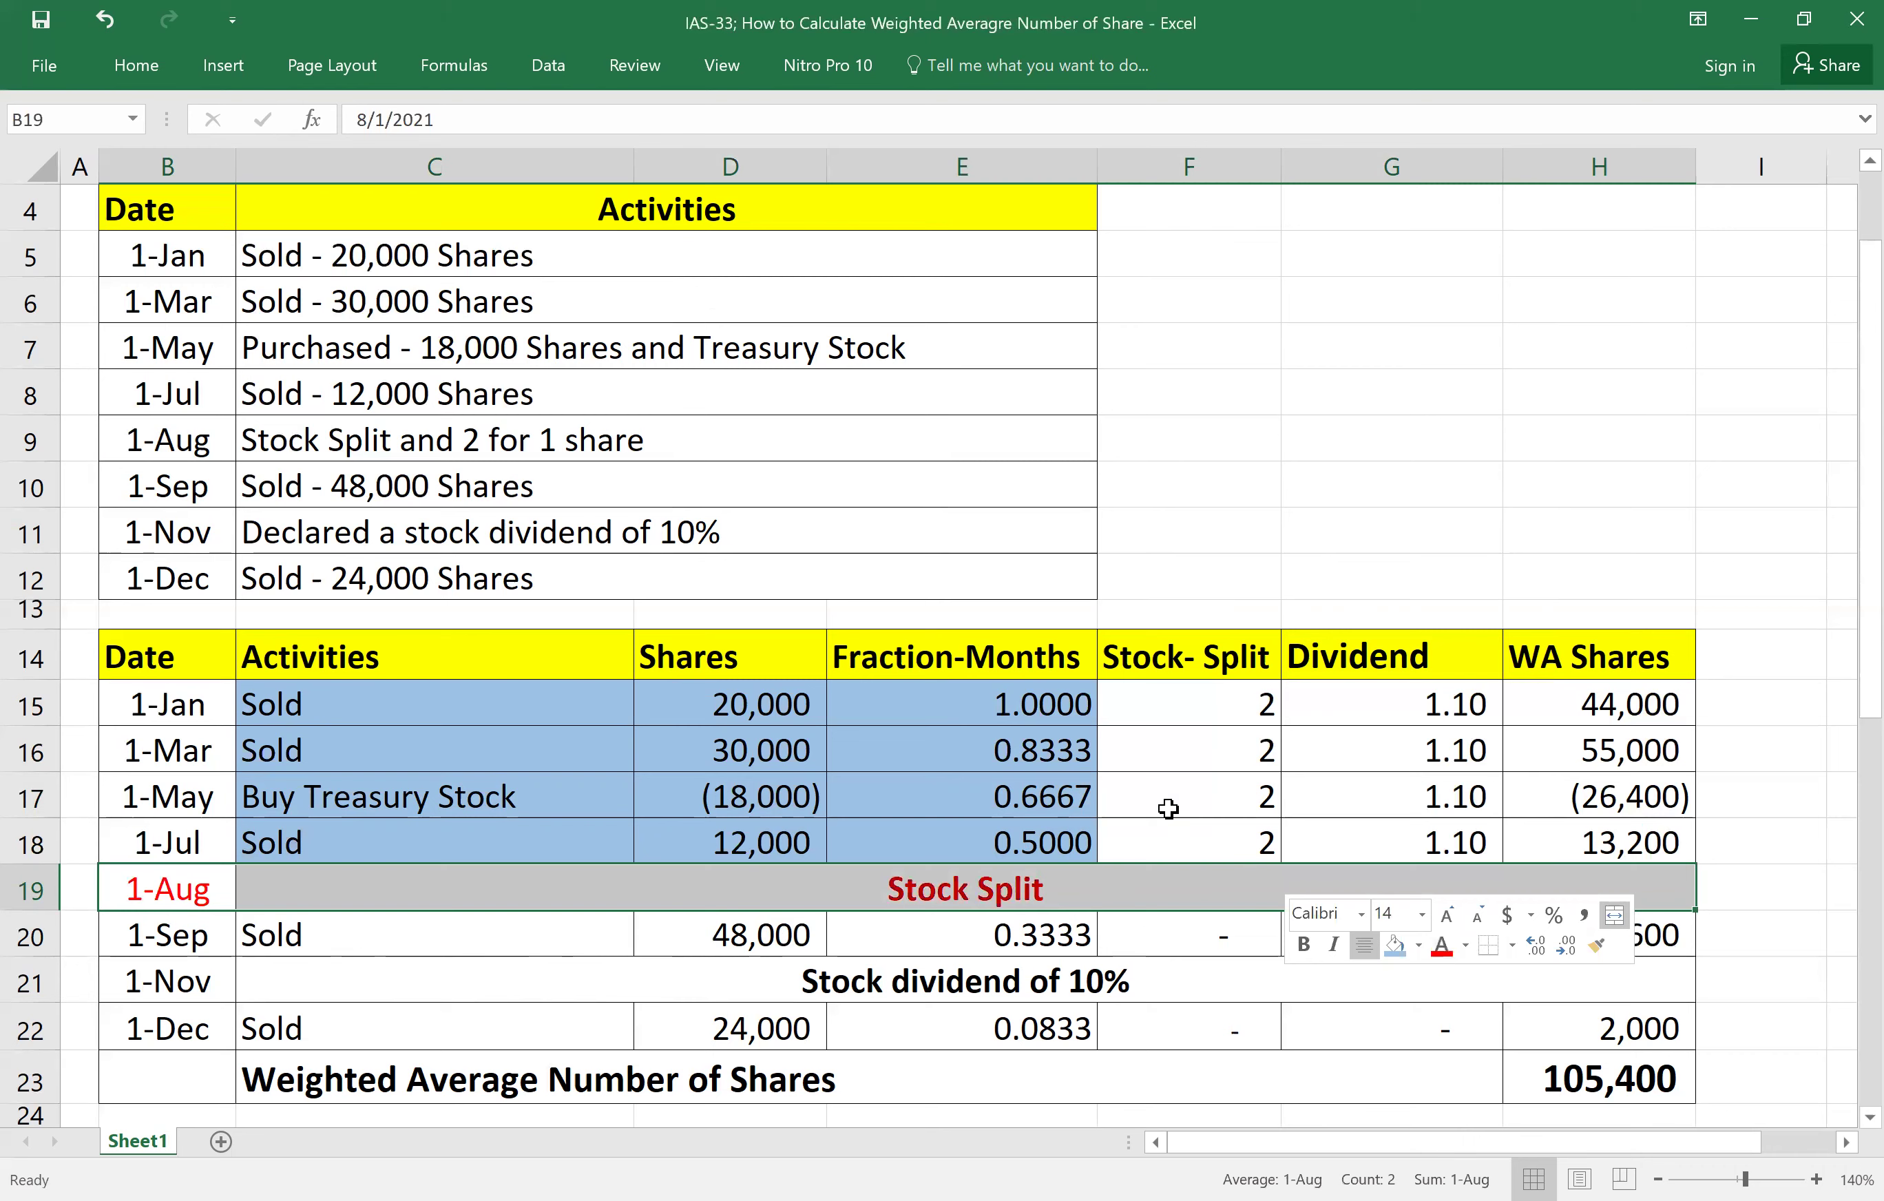
click(1562, 405)
Color the 1-Aug stock split date and description in the activities list red.
drag(185, 451, 612, 455)
right_click(610, 448)
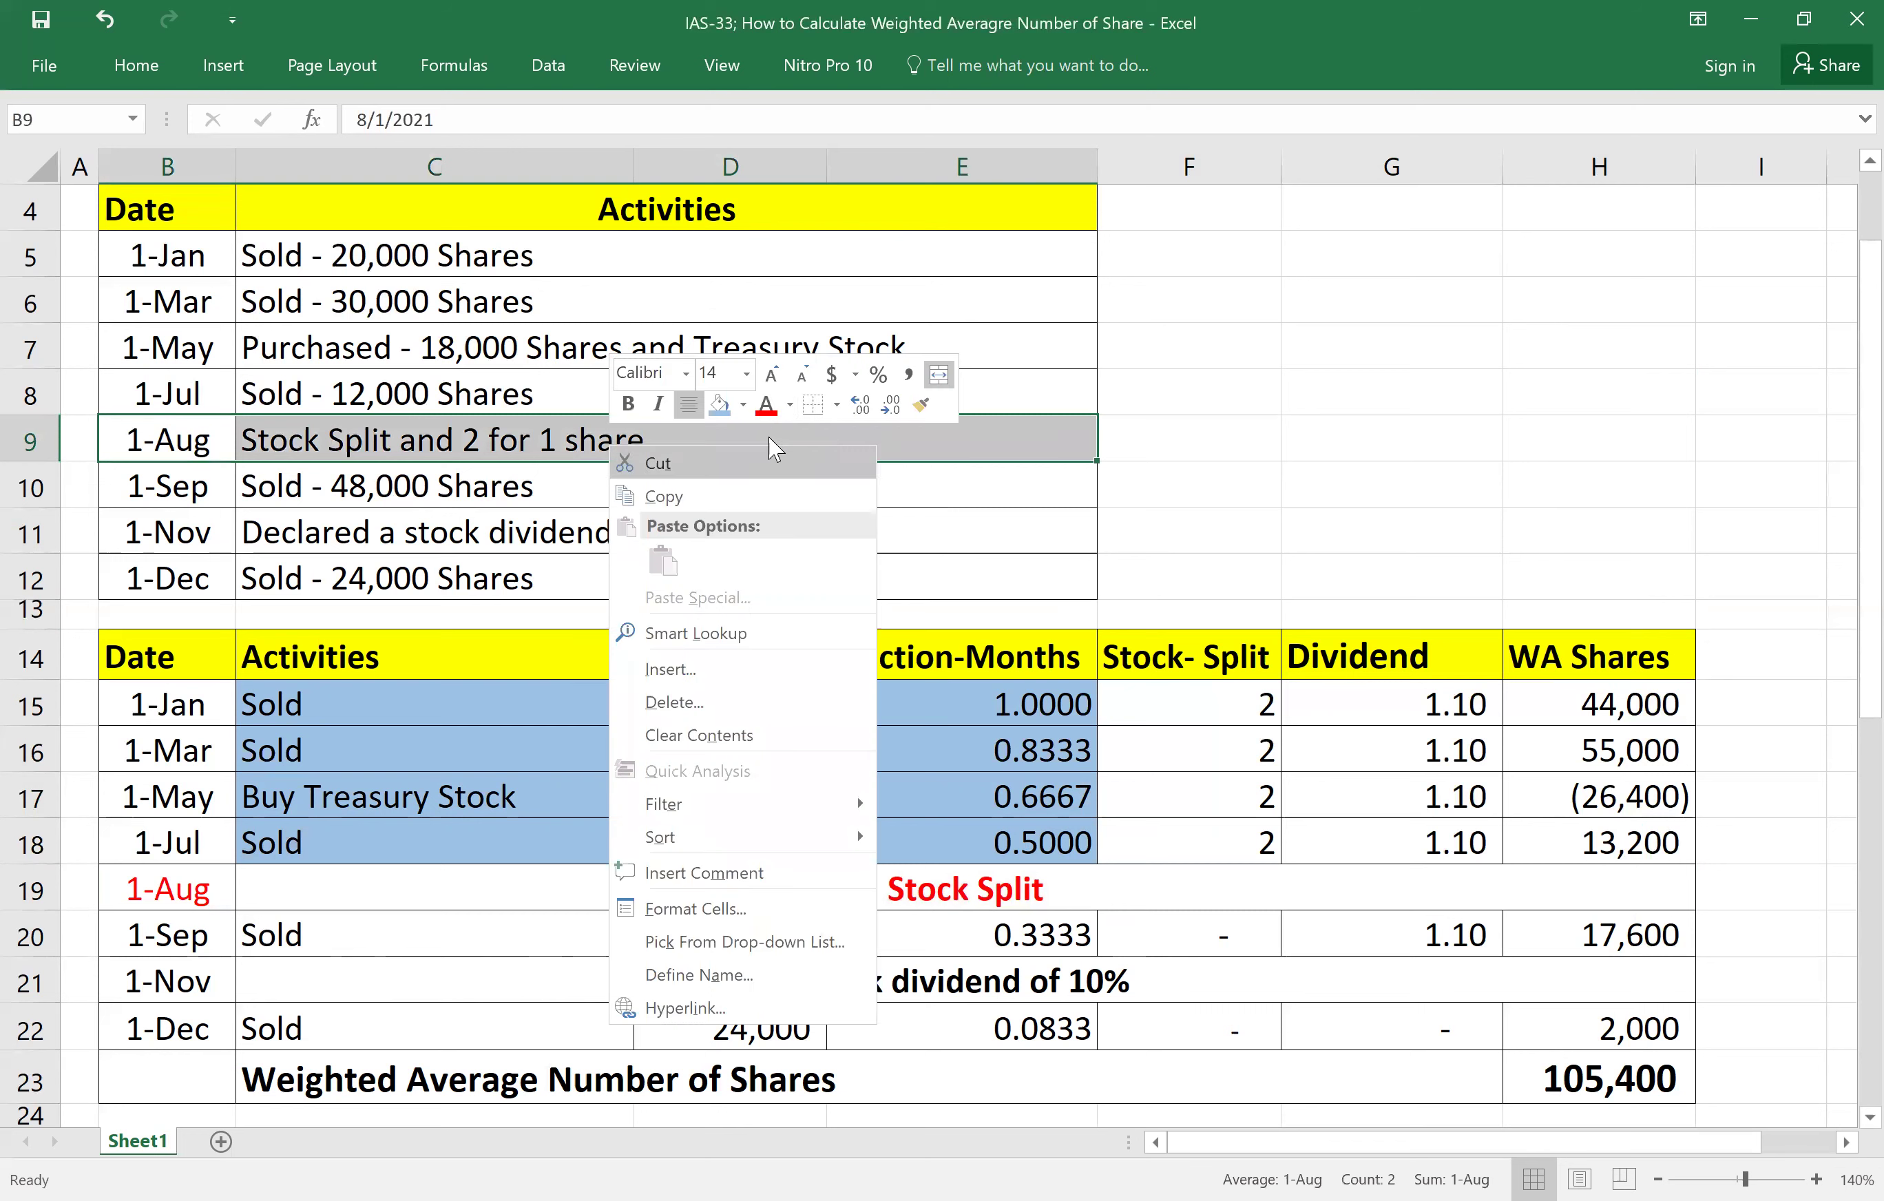
click(763, 410)
click(1232, 396)
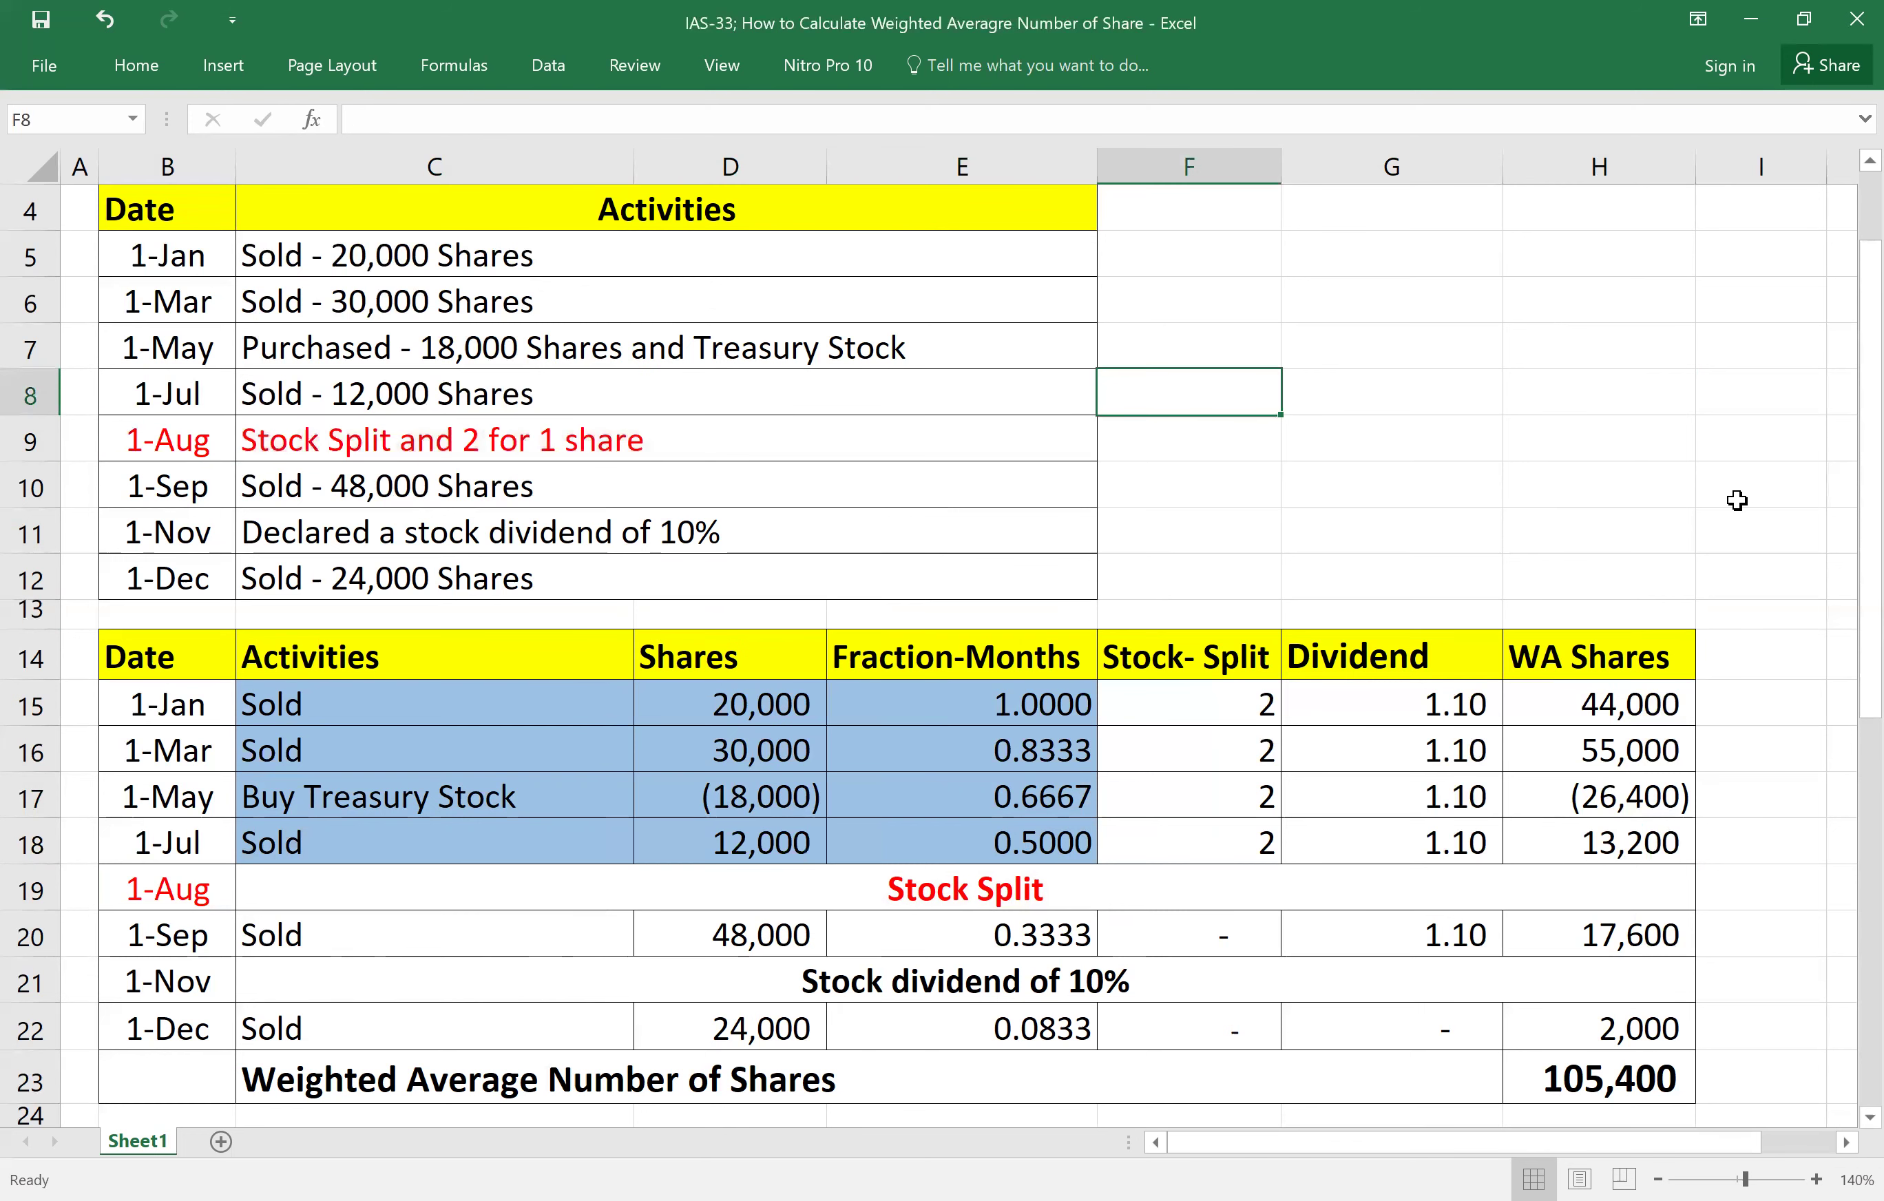
Color the Stock-Split factors in F15:F18, for the transactions before the split, red.
click(963, 892)
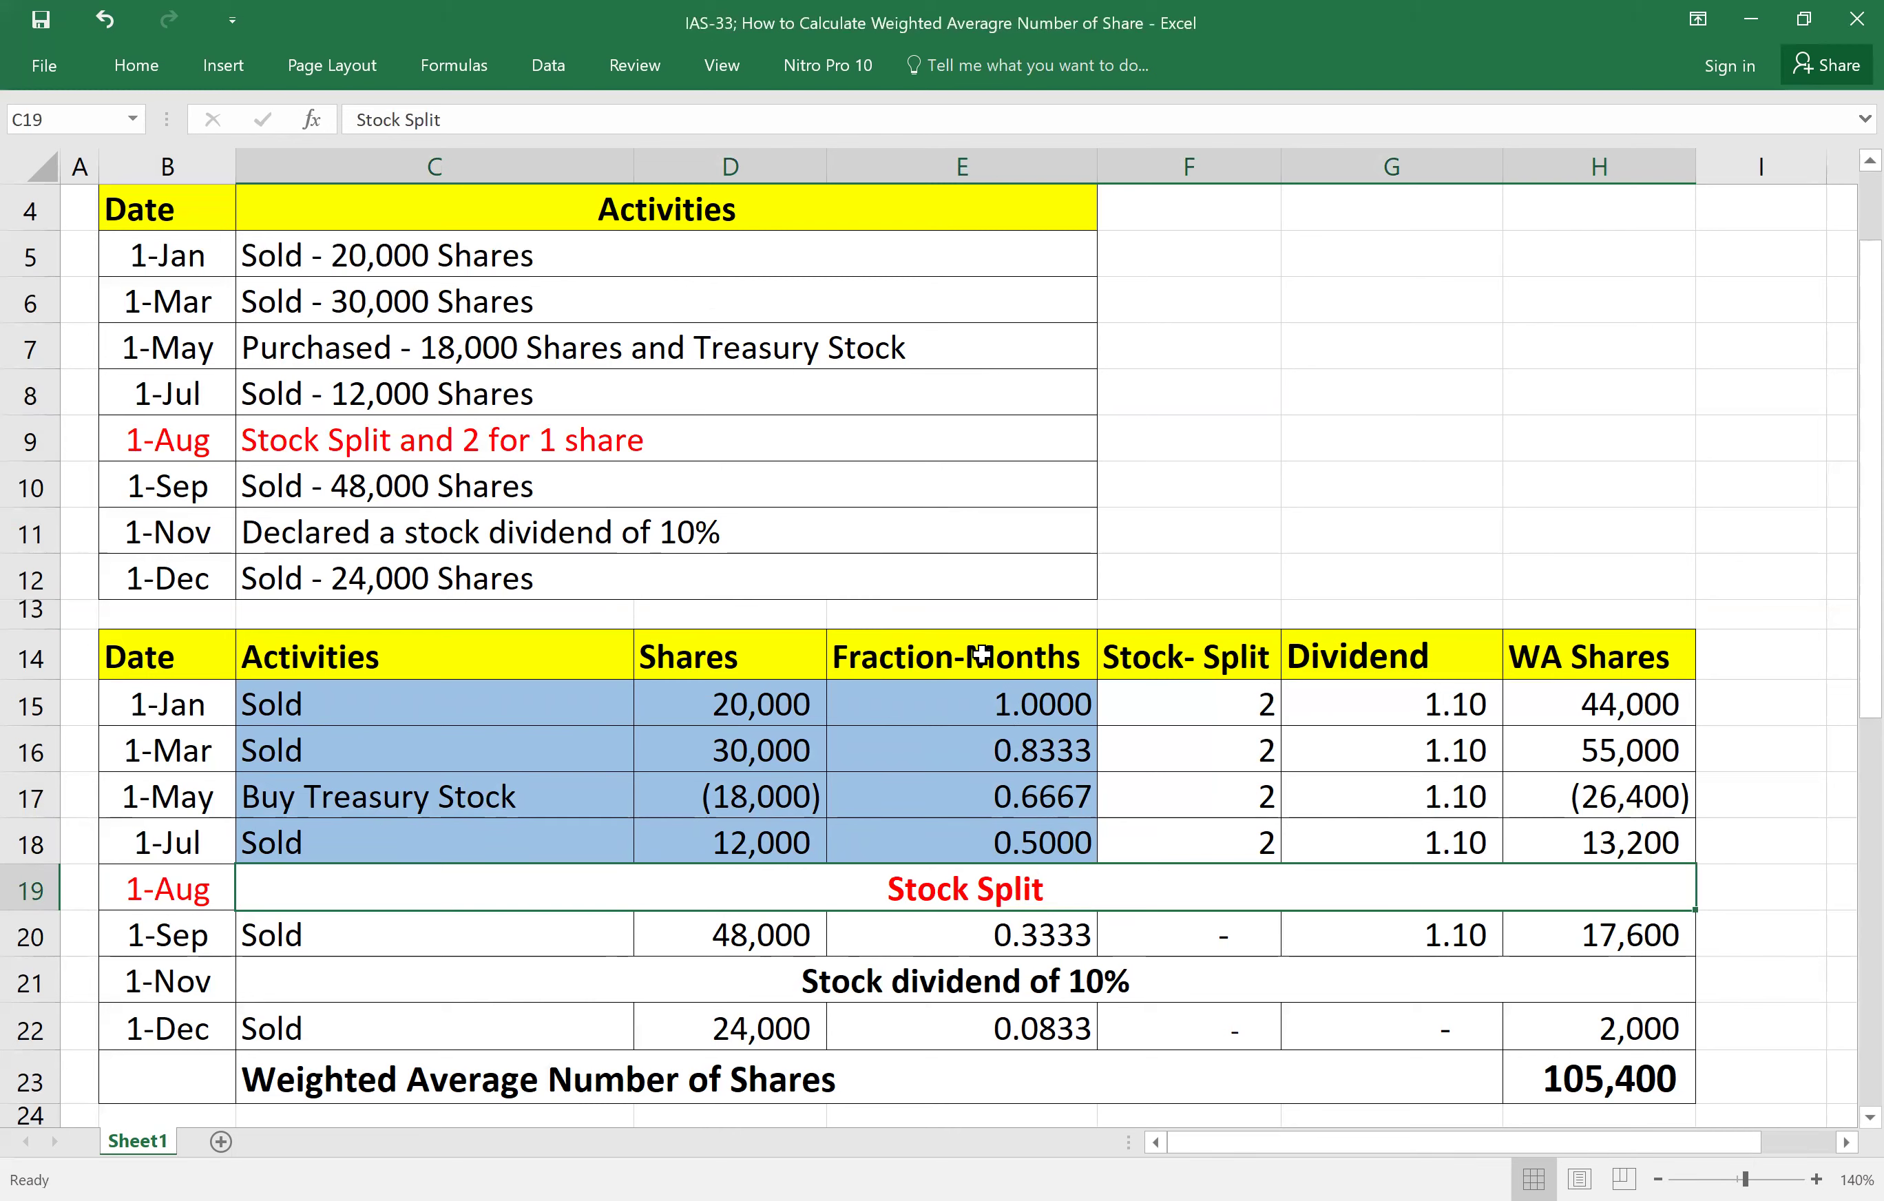
click(1208, 697)
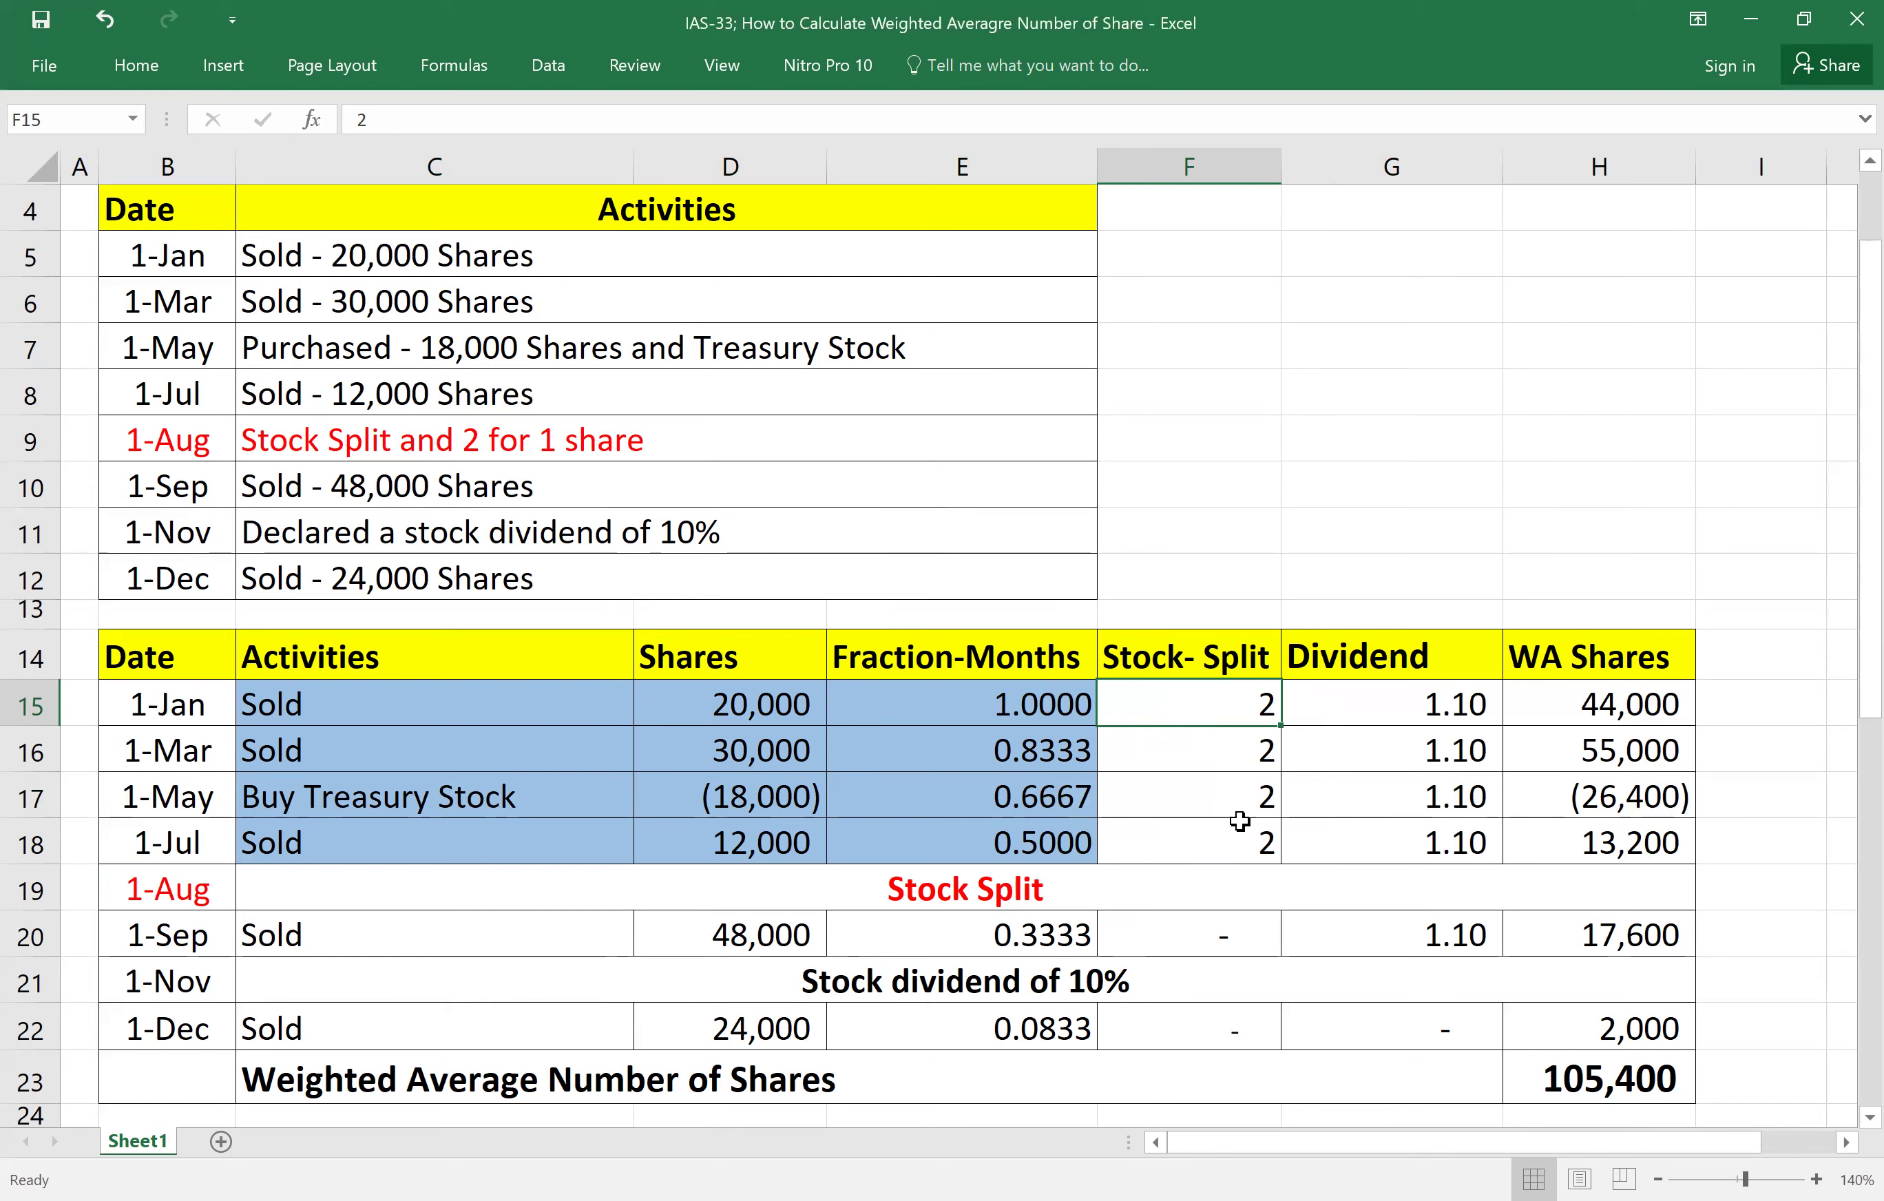
drag(1209, 708, 1217, 840)
right_click(1225, 807)
click(1556, 447)
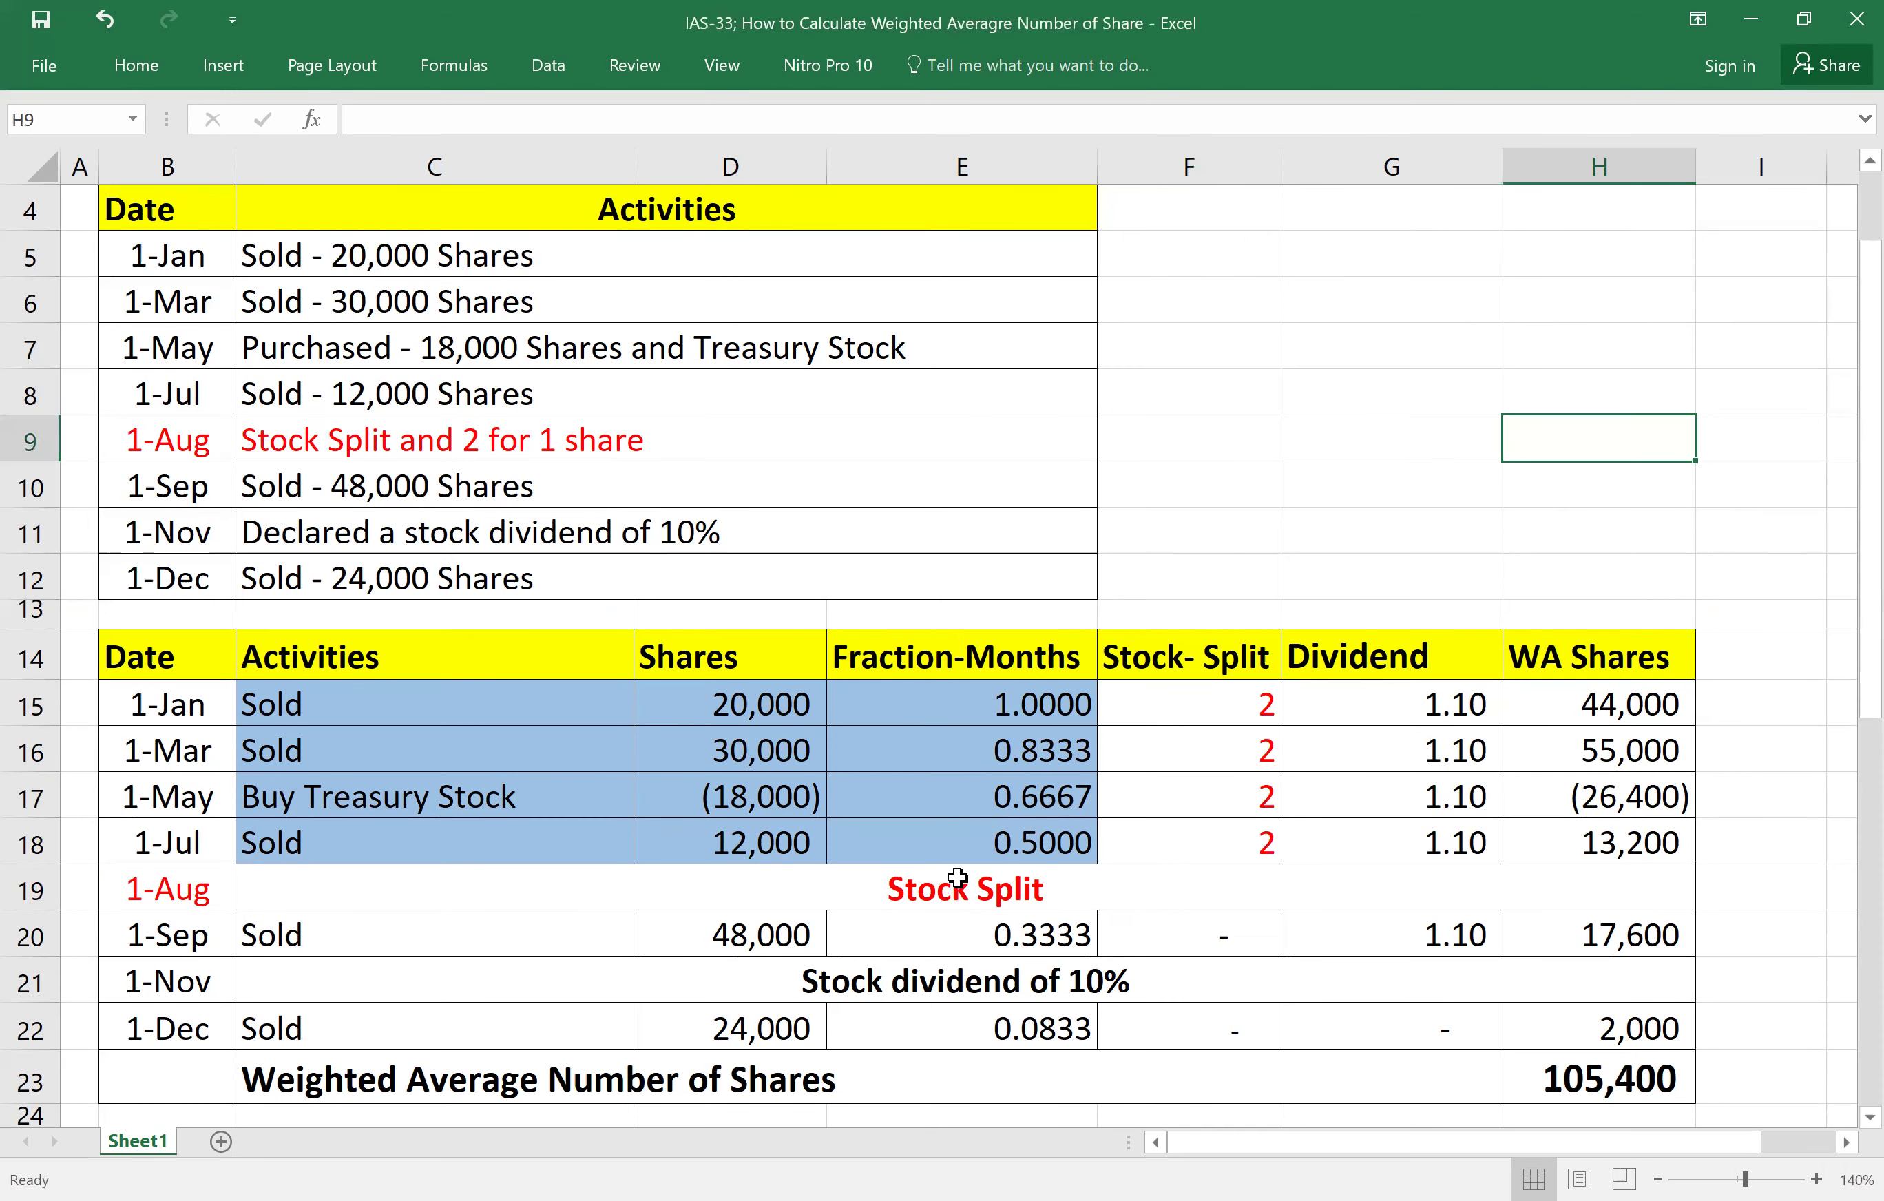
Make the Stock-Split factors in F15:F18 bold.
click(1249, 711)
drag(1249, 712, 1232, 837)
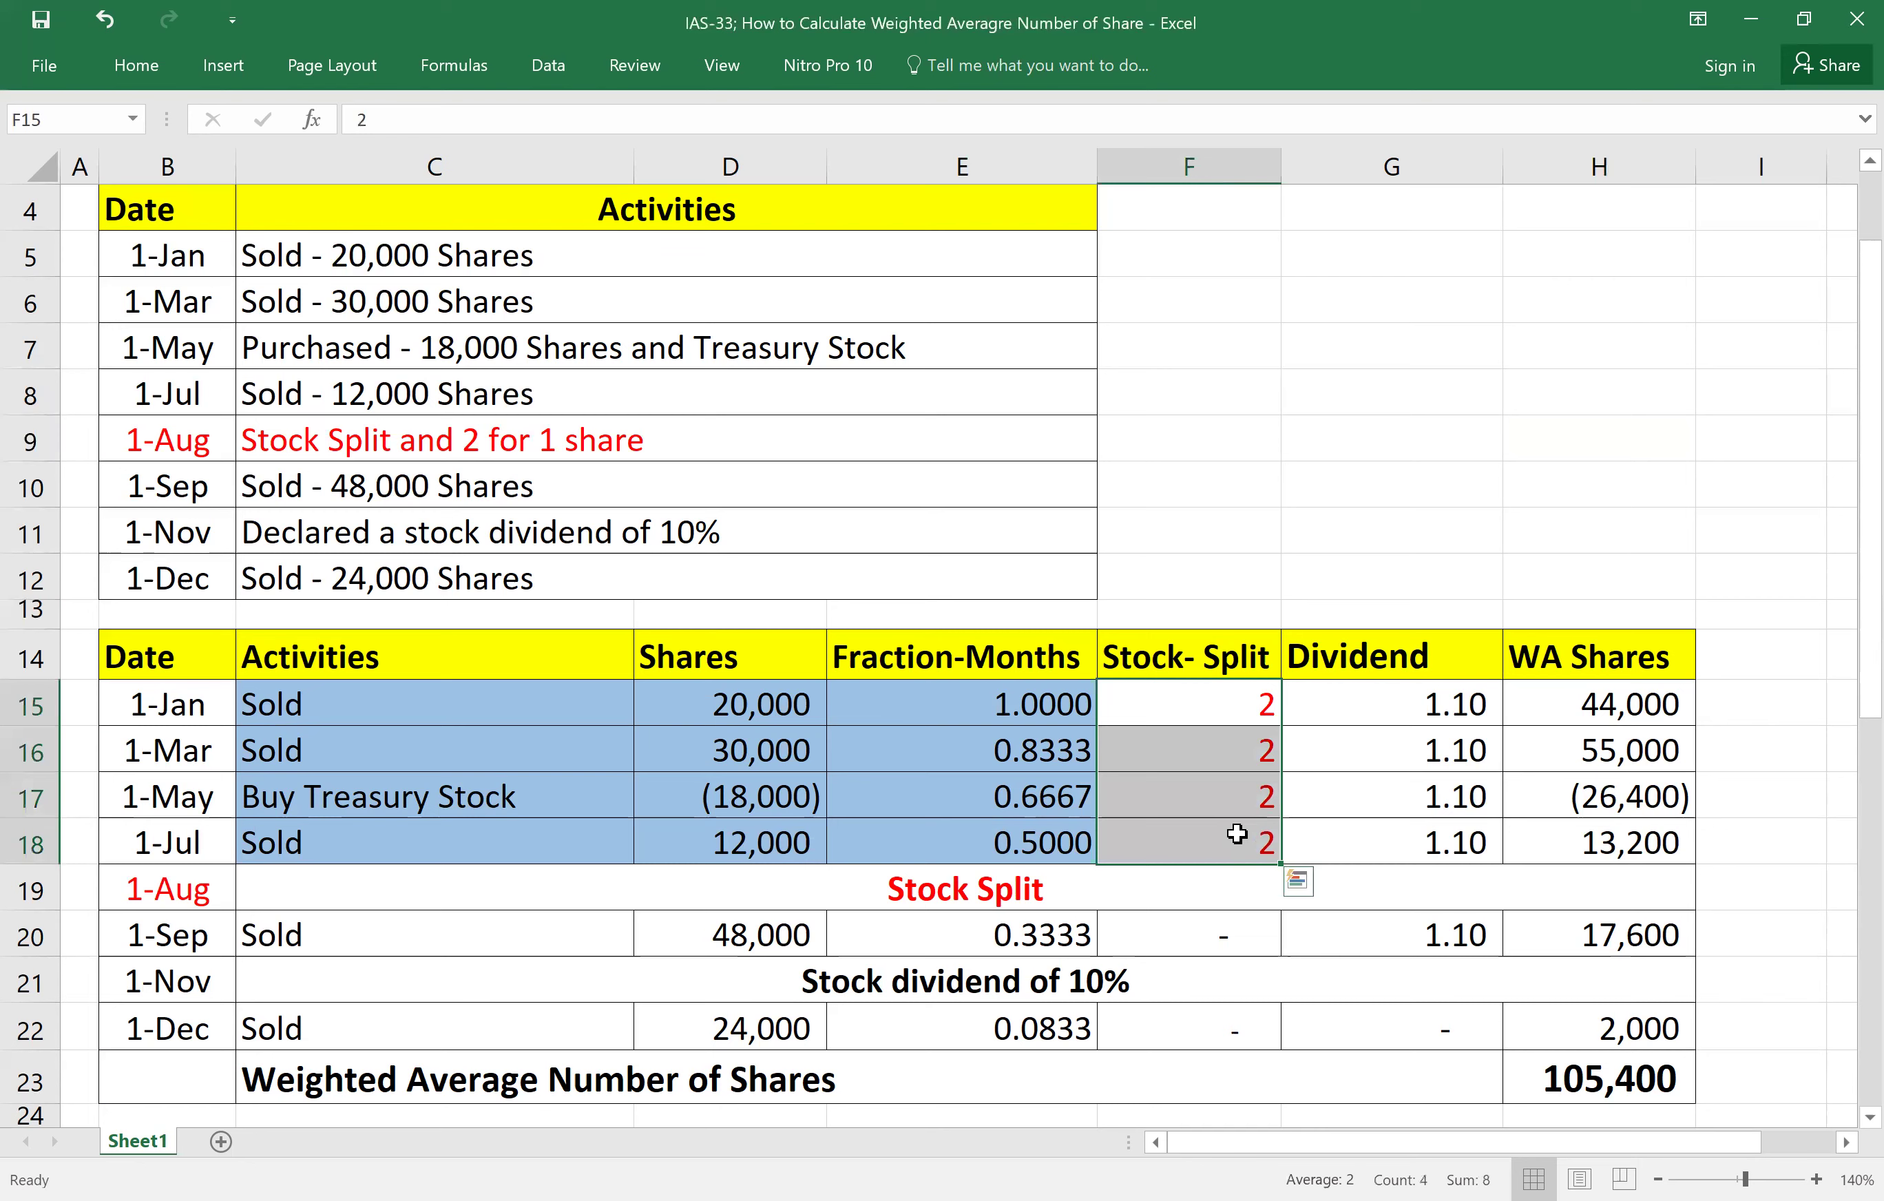
right_click(1219, 793)
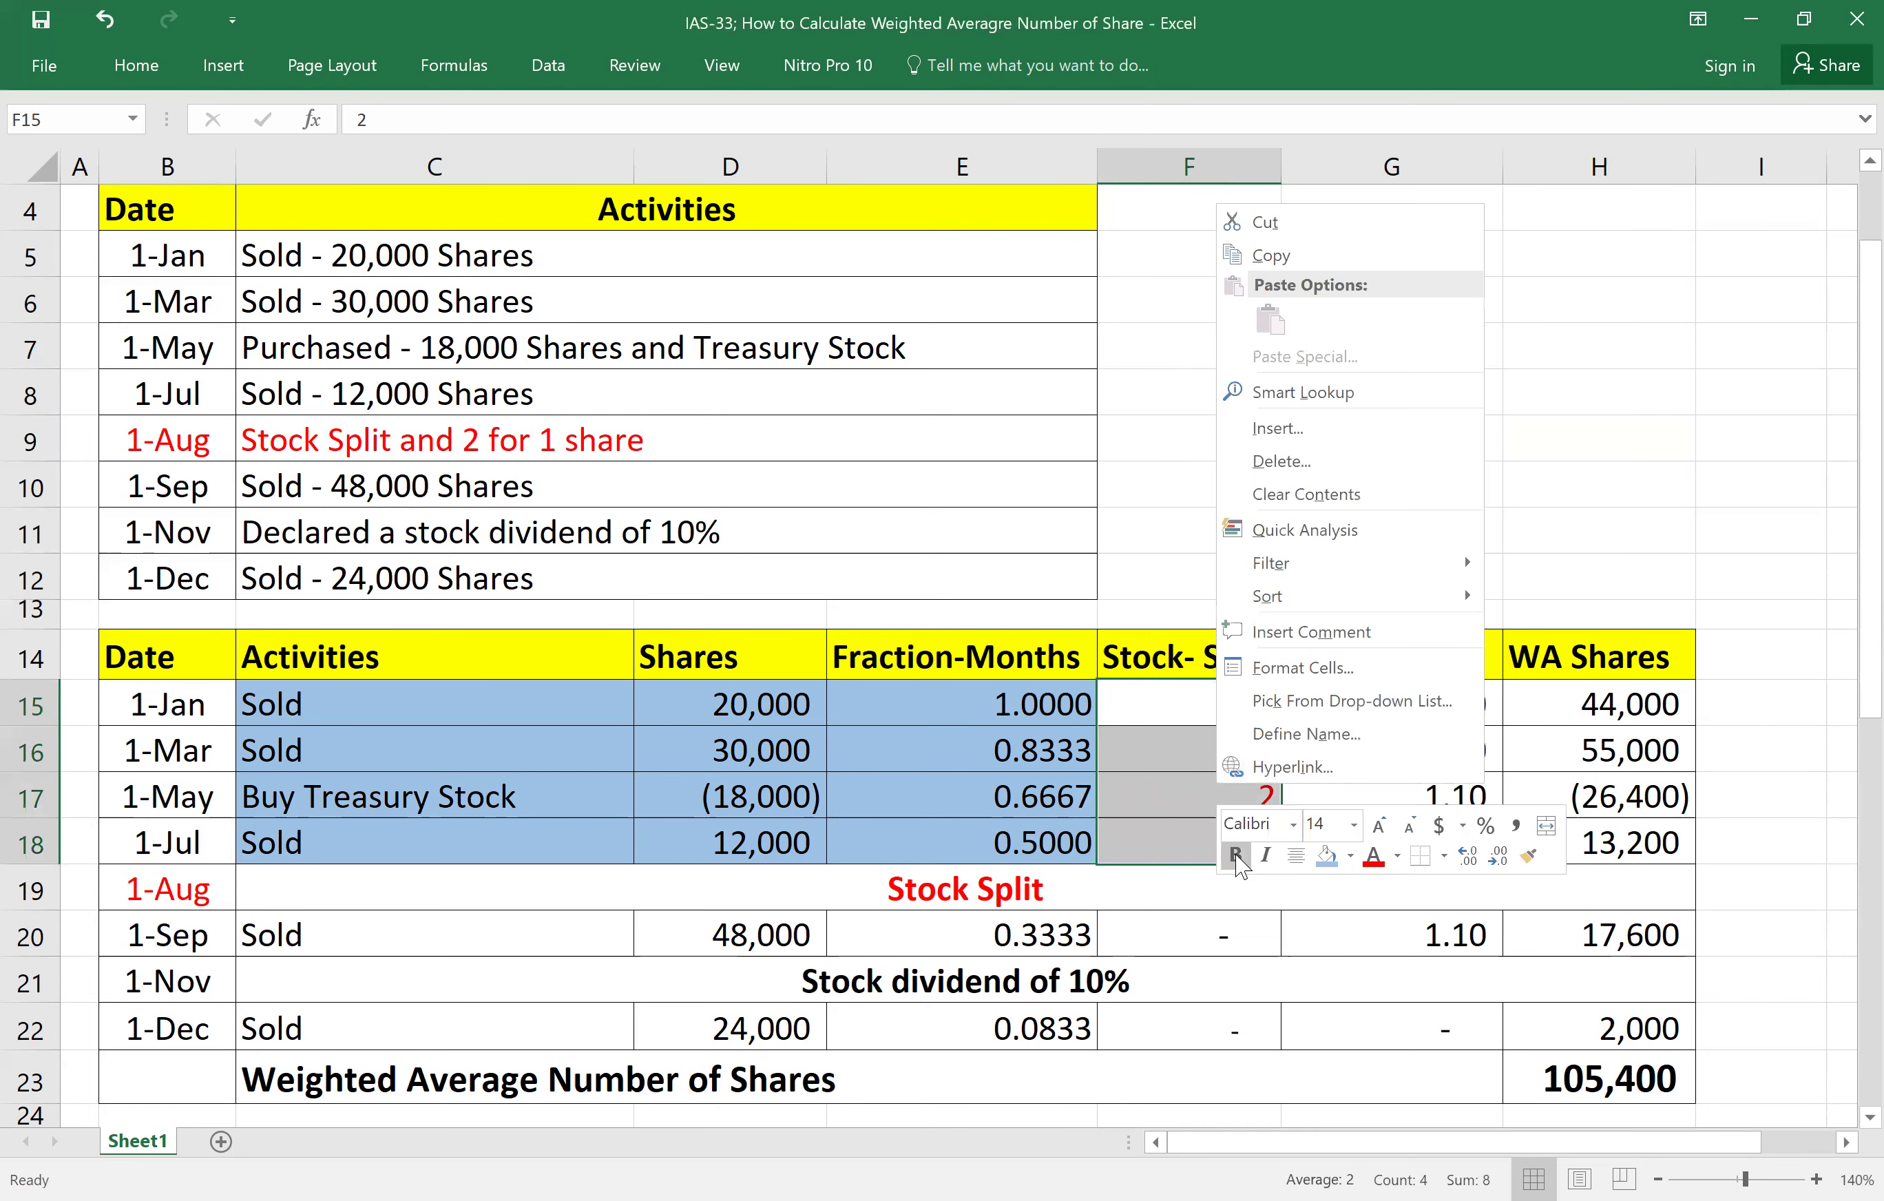
click(1234, 856)
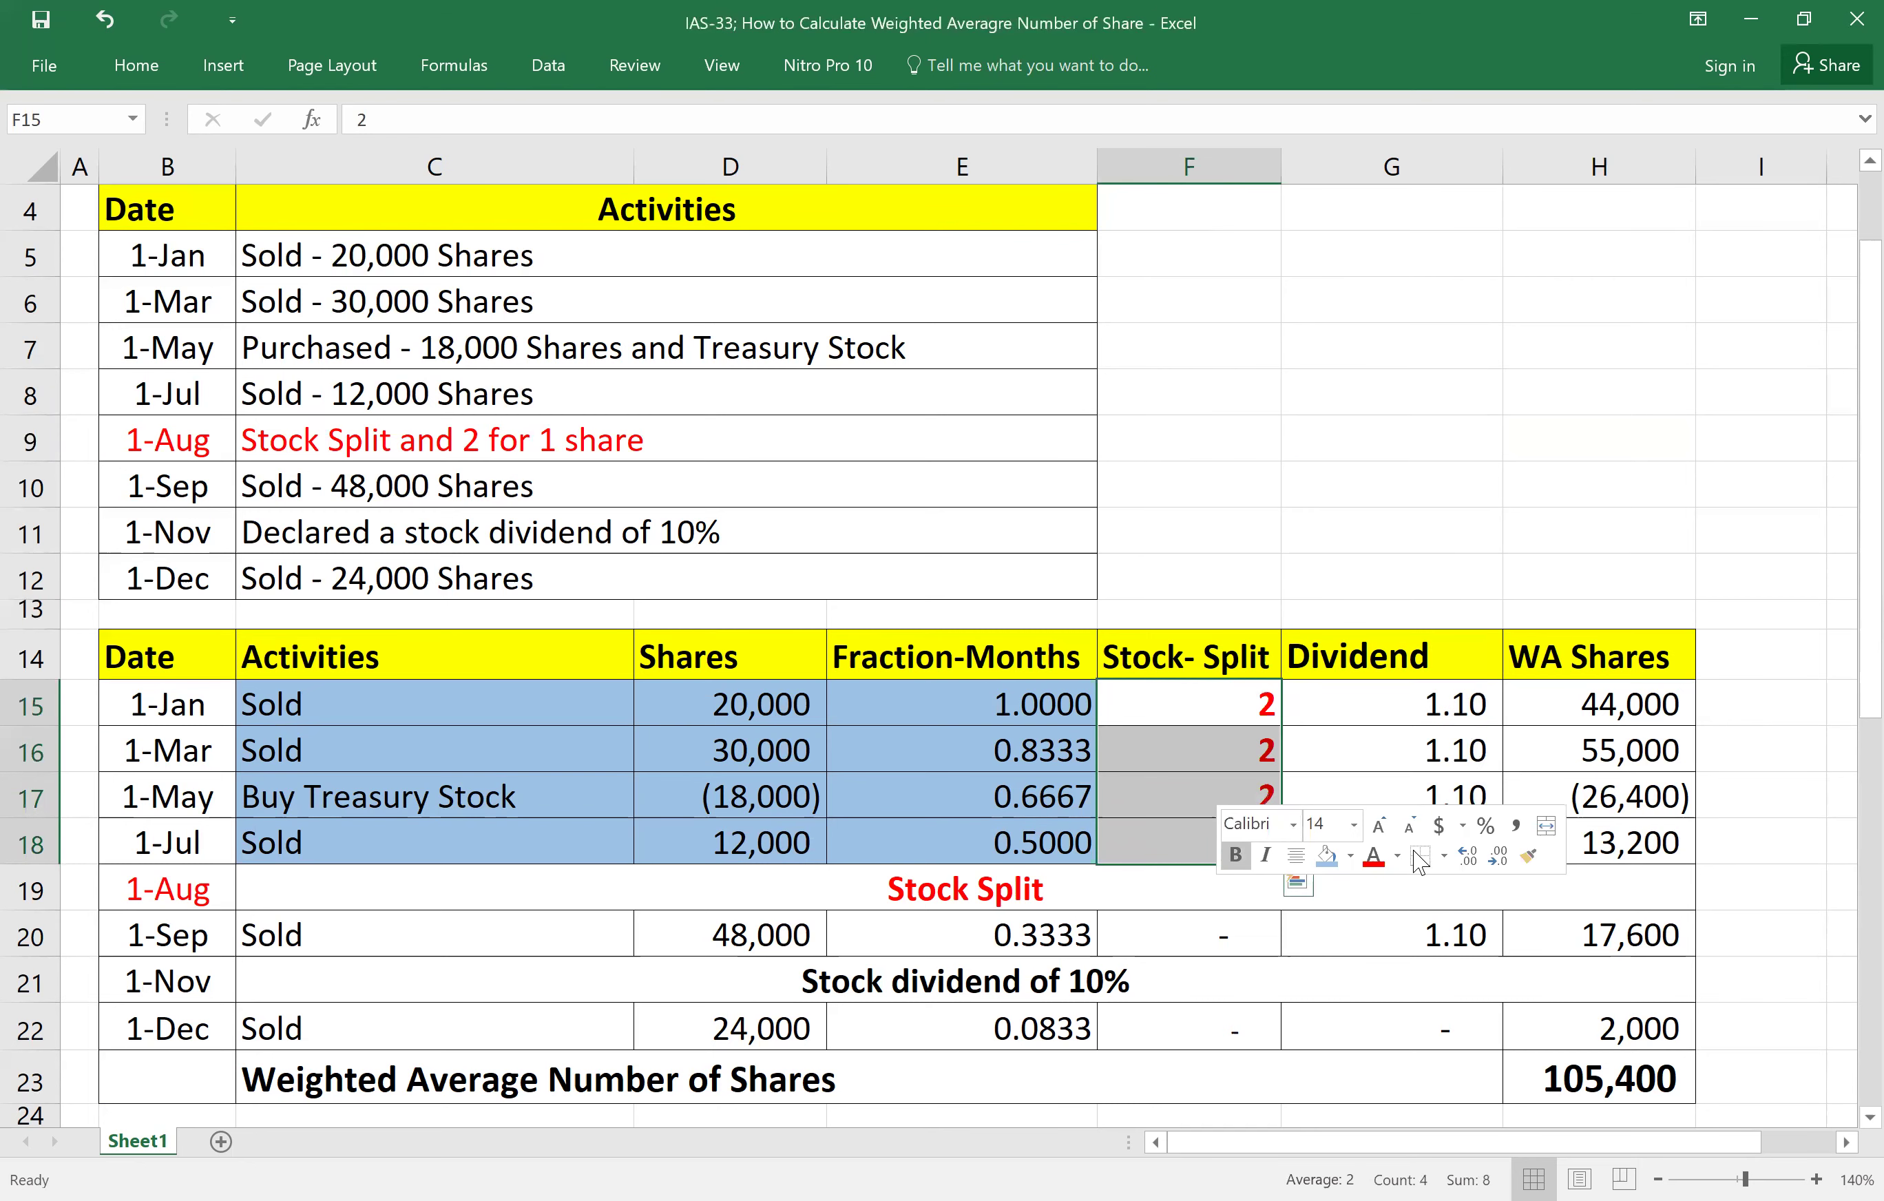
click(988, 899)
click(1336, 442)
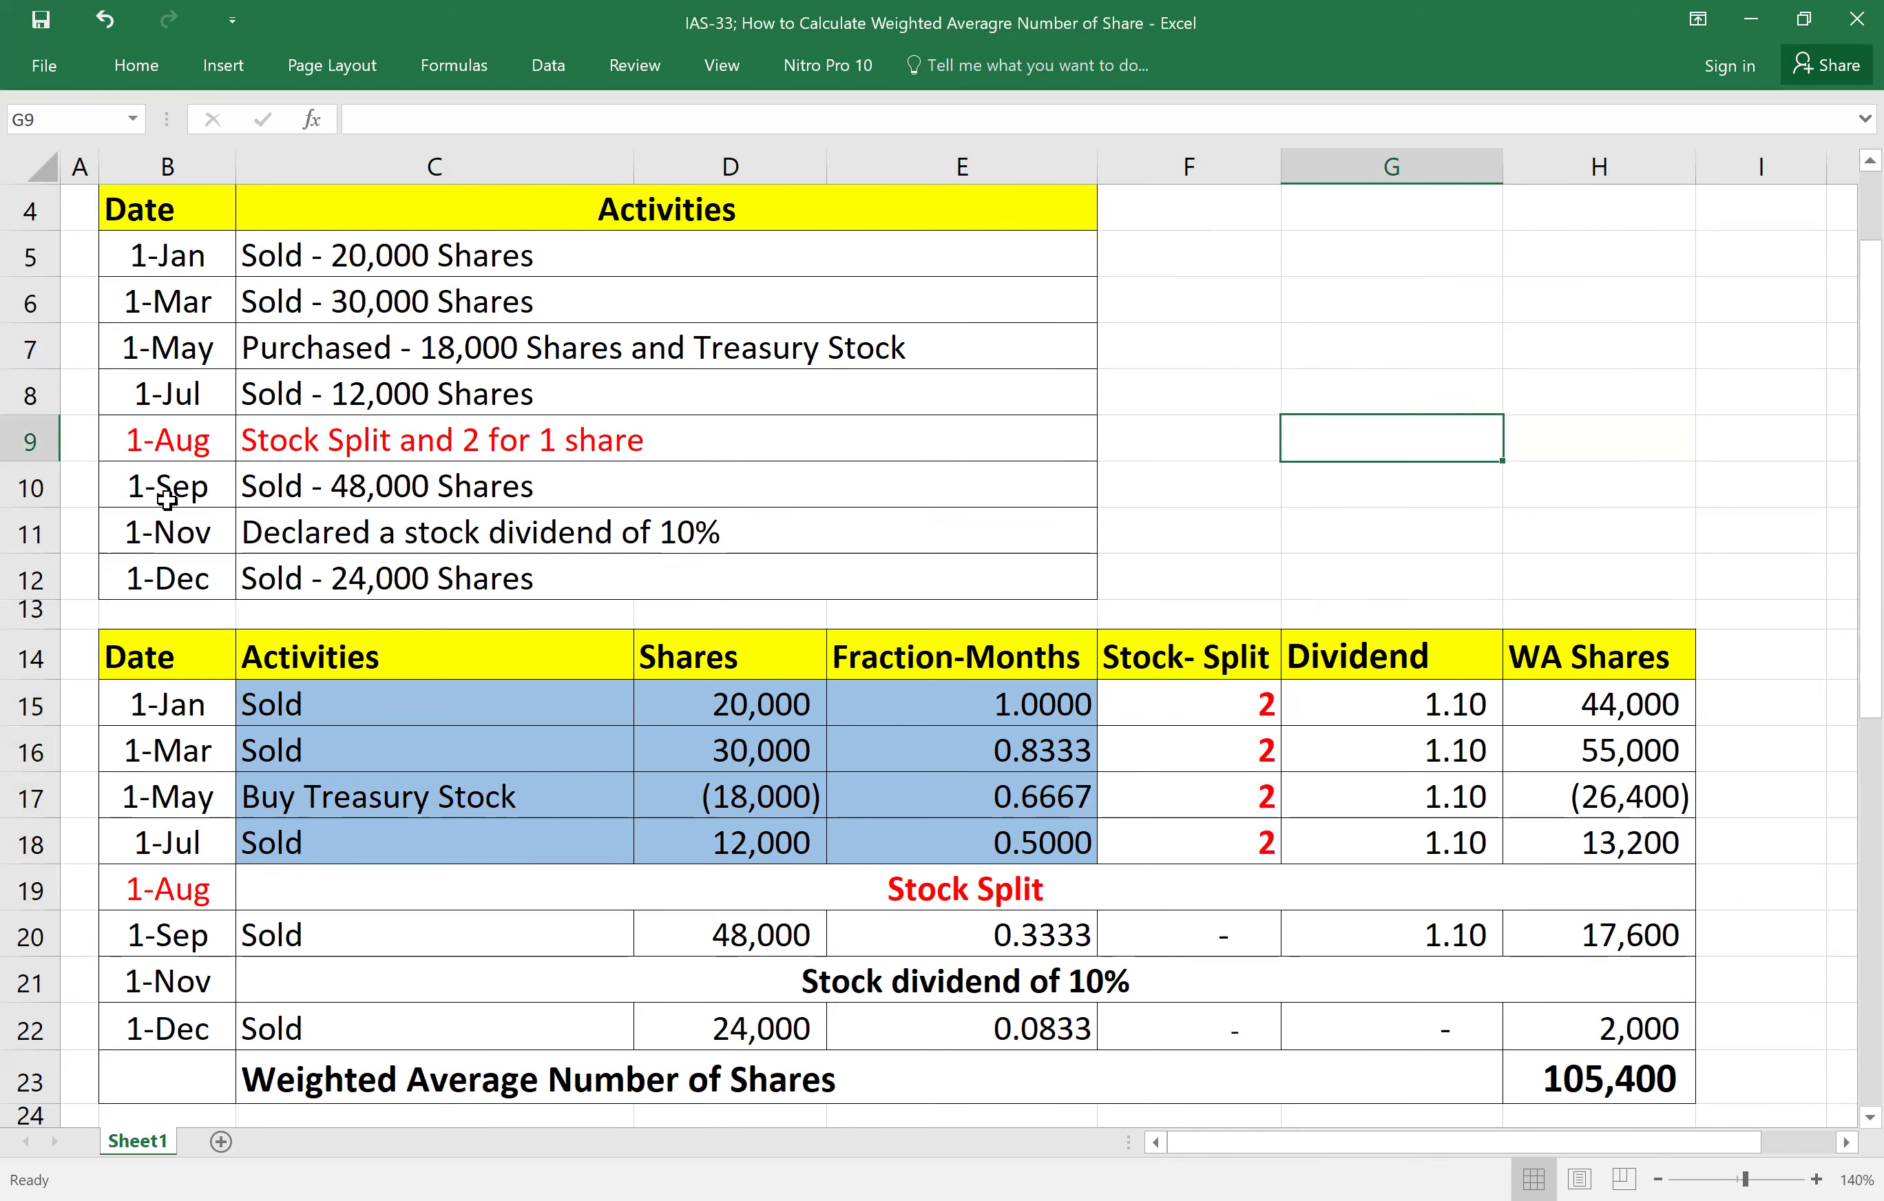
Examine the 1-Sep sale's shares, month fraction and stock-split factor against its entry in the activities list.
drag(154, 492, 460, 487)
right_click(460, 487)
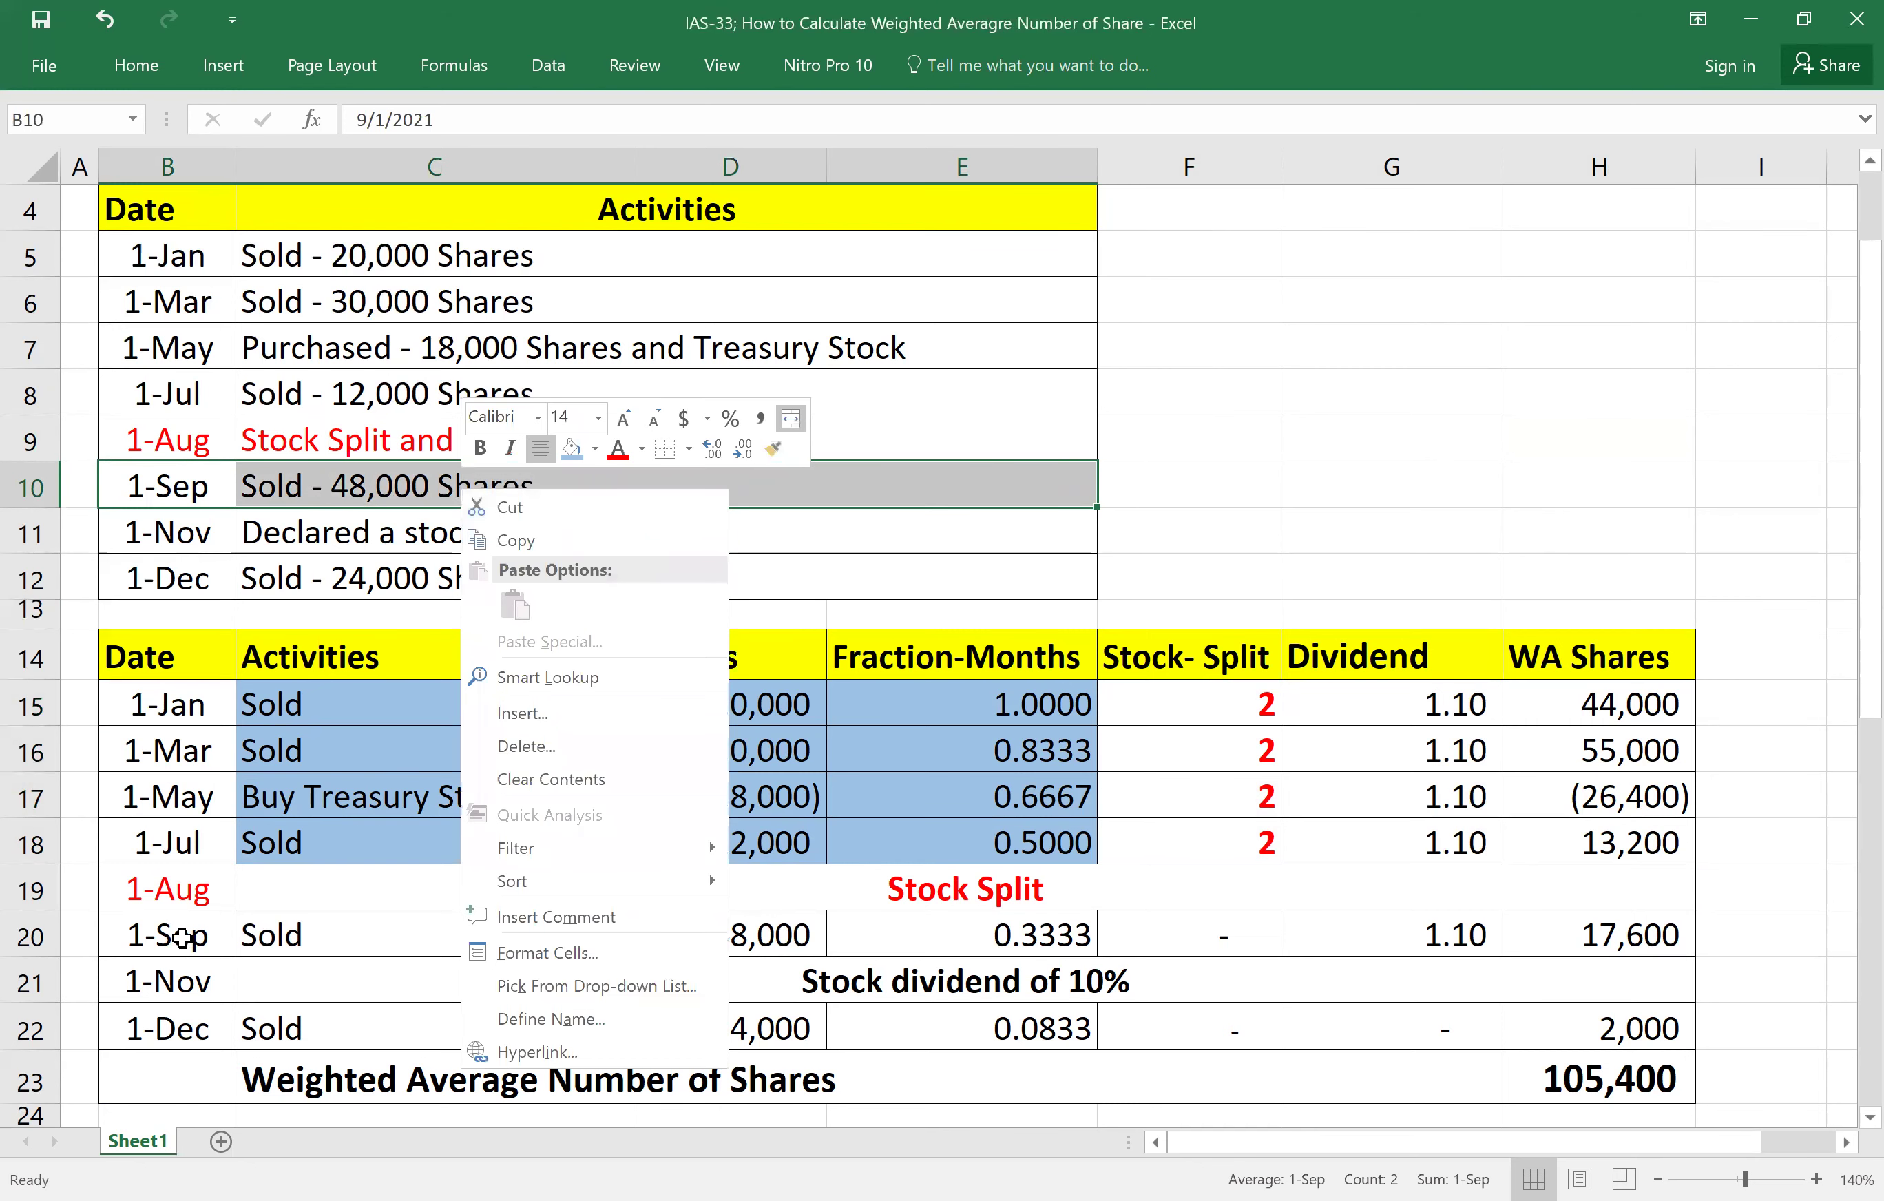
click(201, 939)
click(299, 936)
click(759, 936)
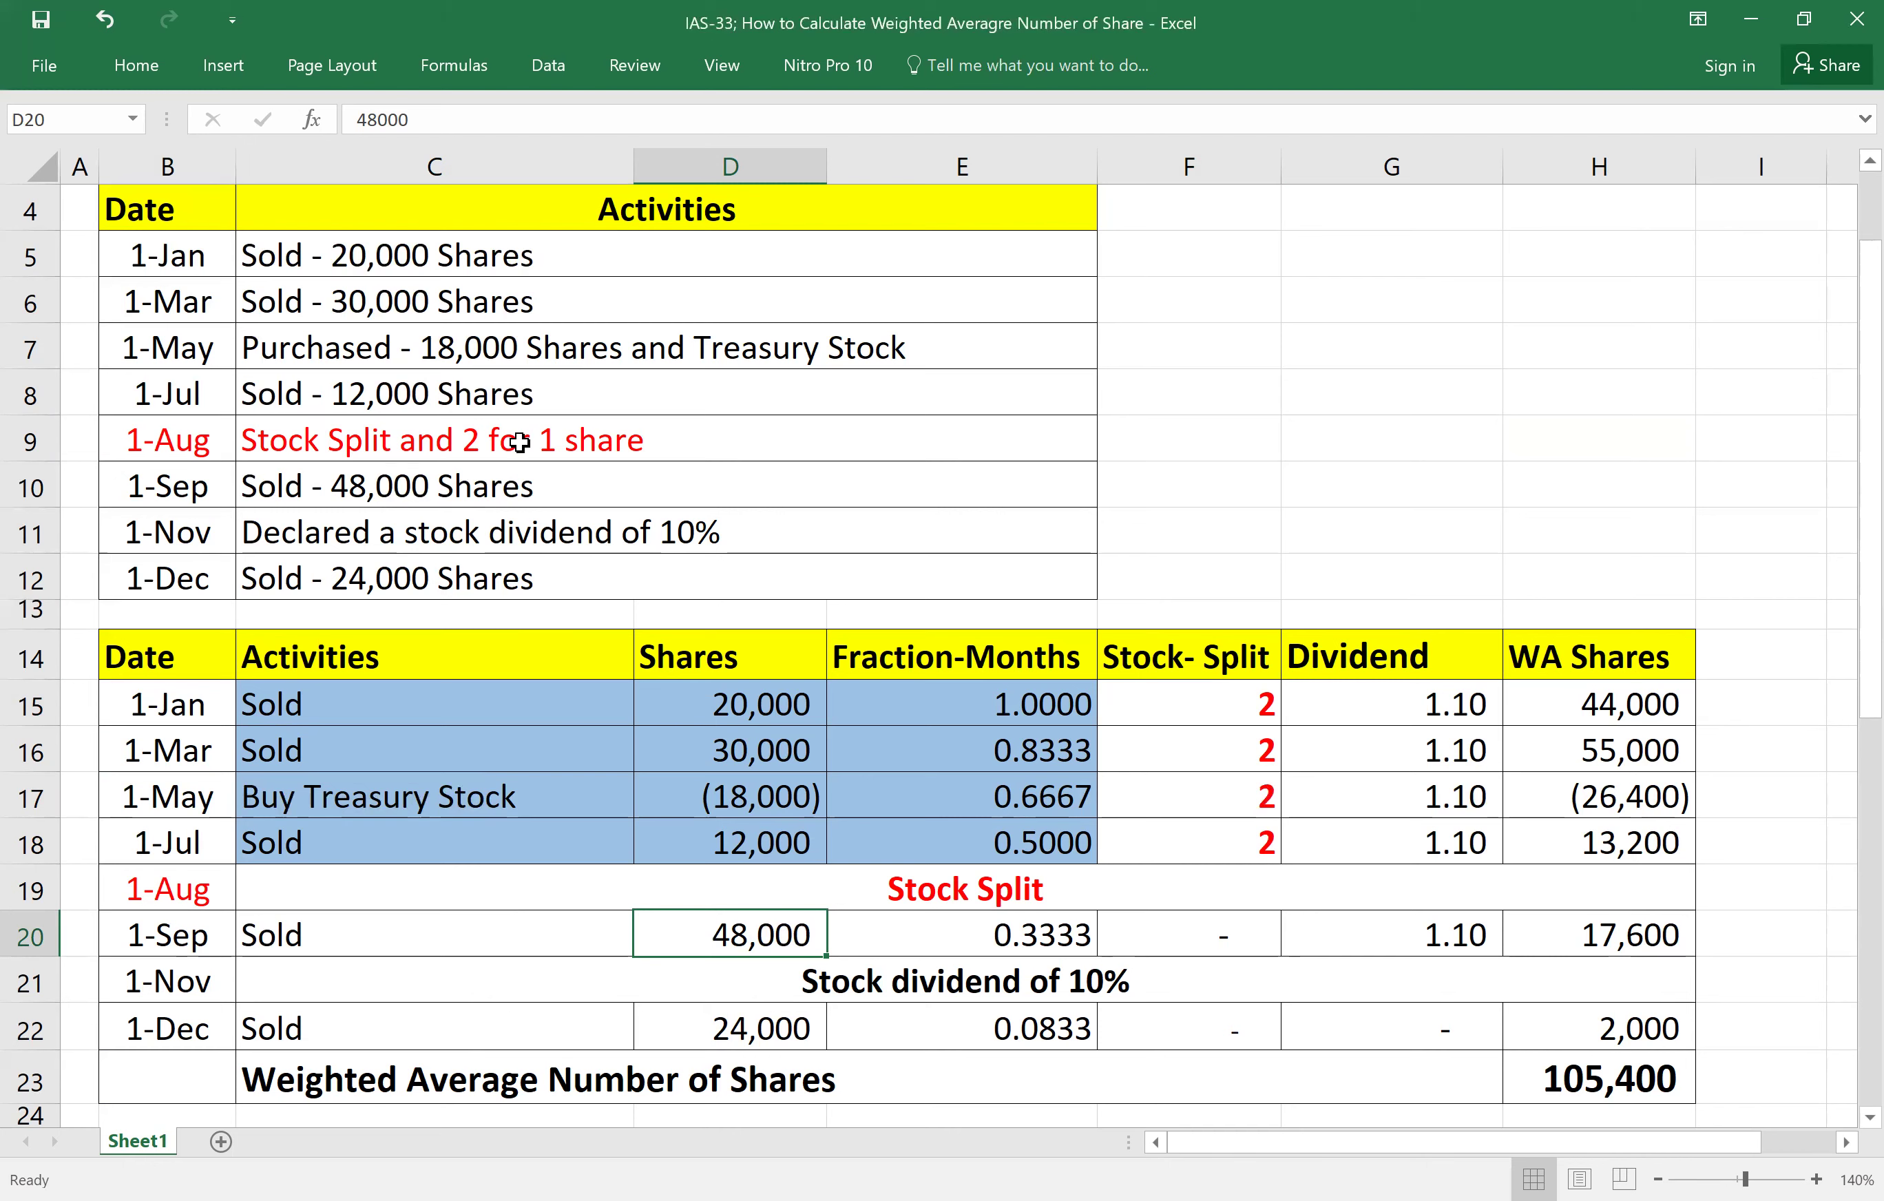
click(965, 916)
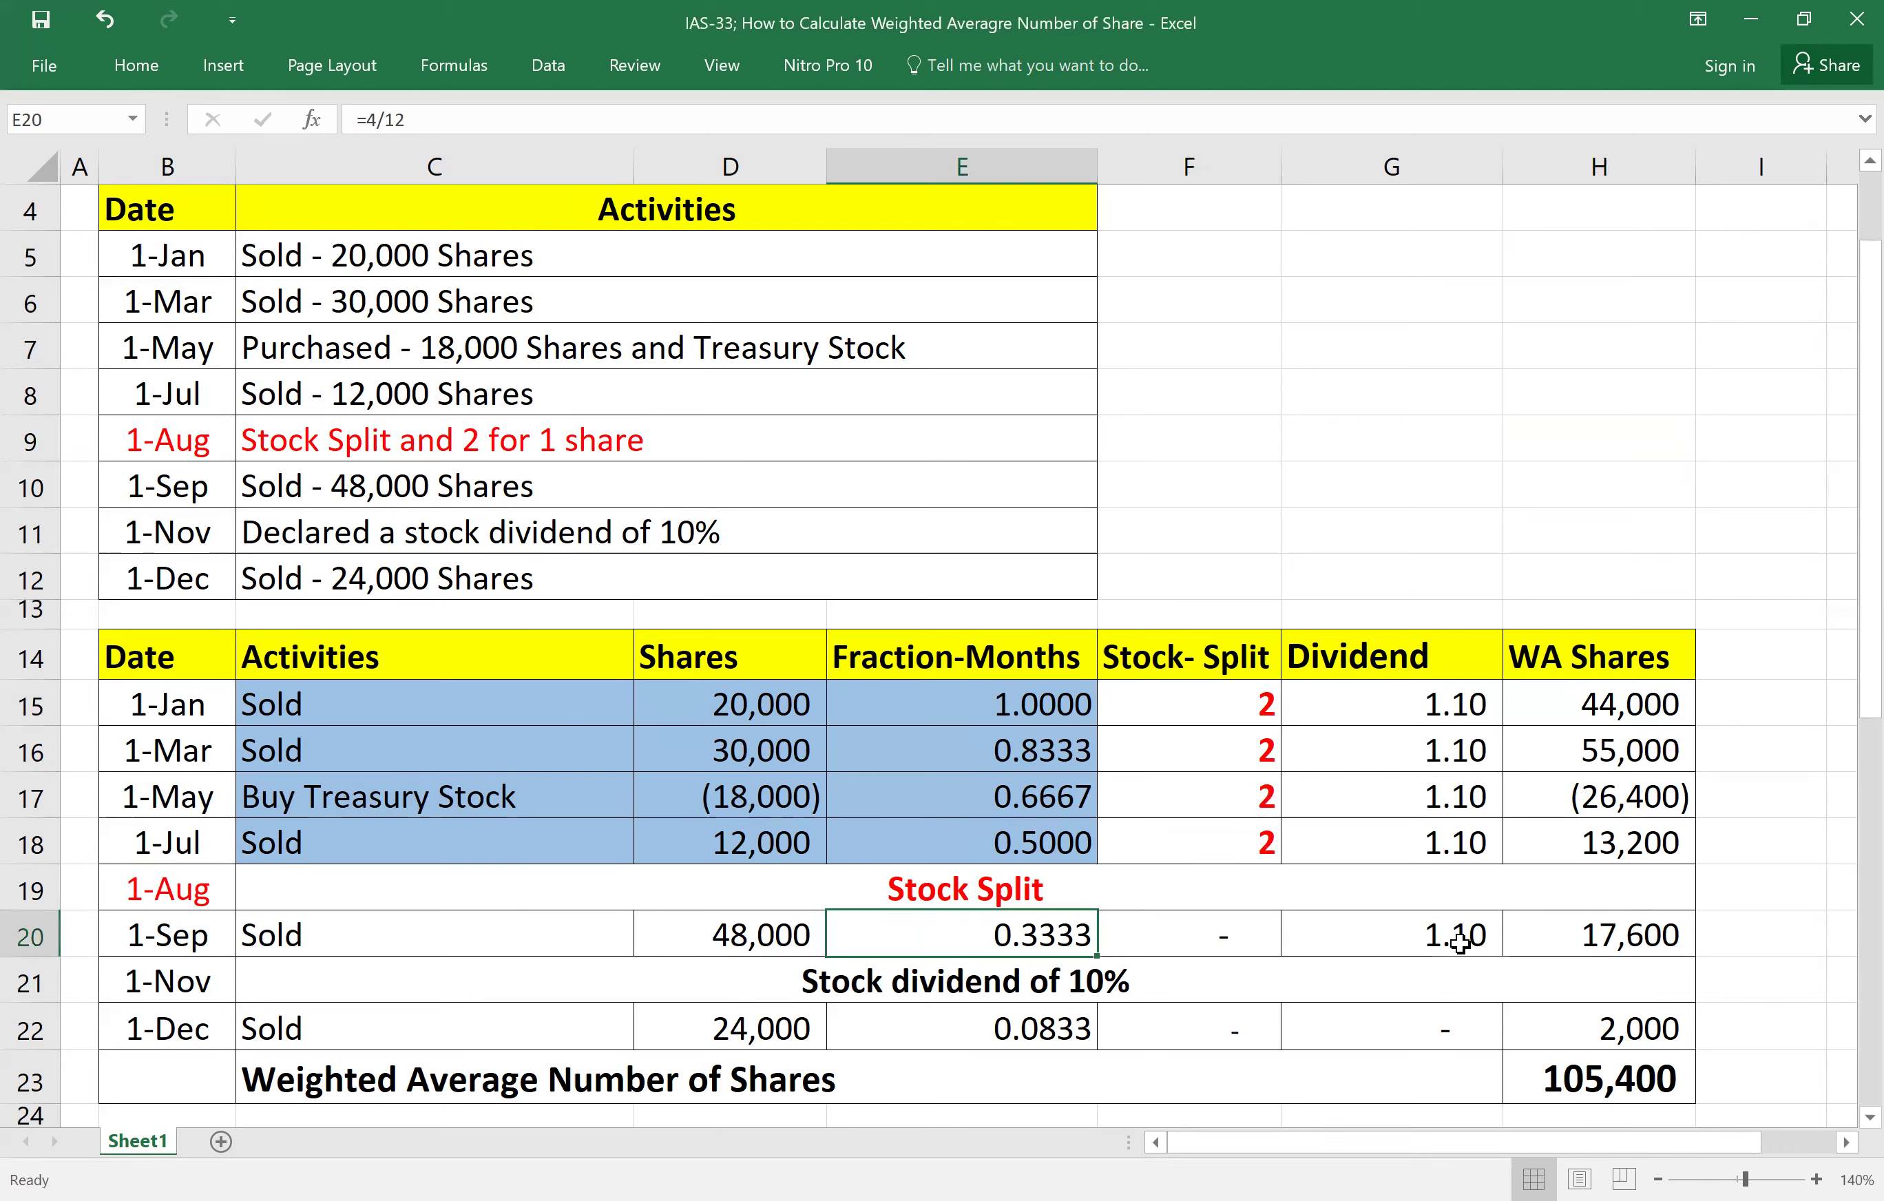
click(1275, 932)
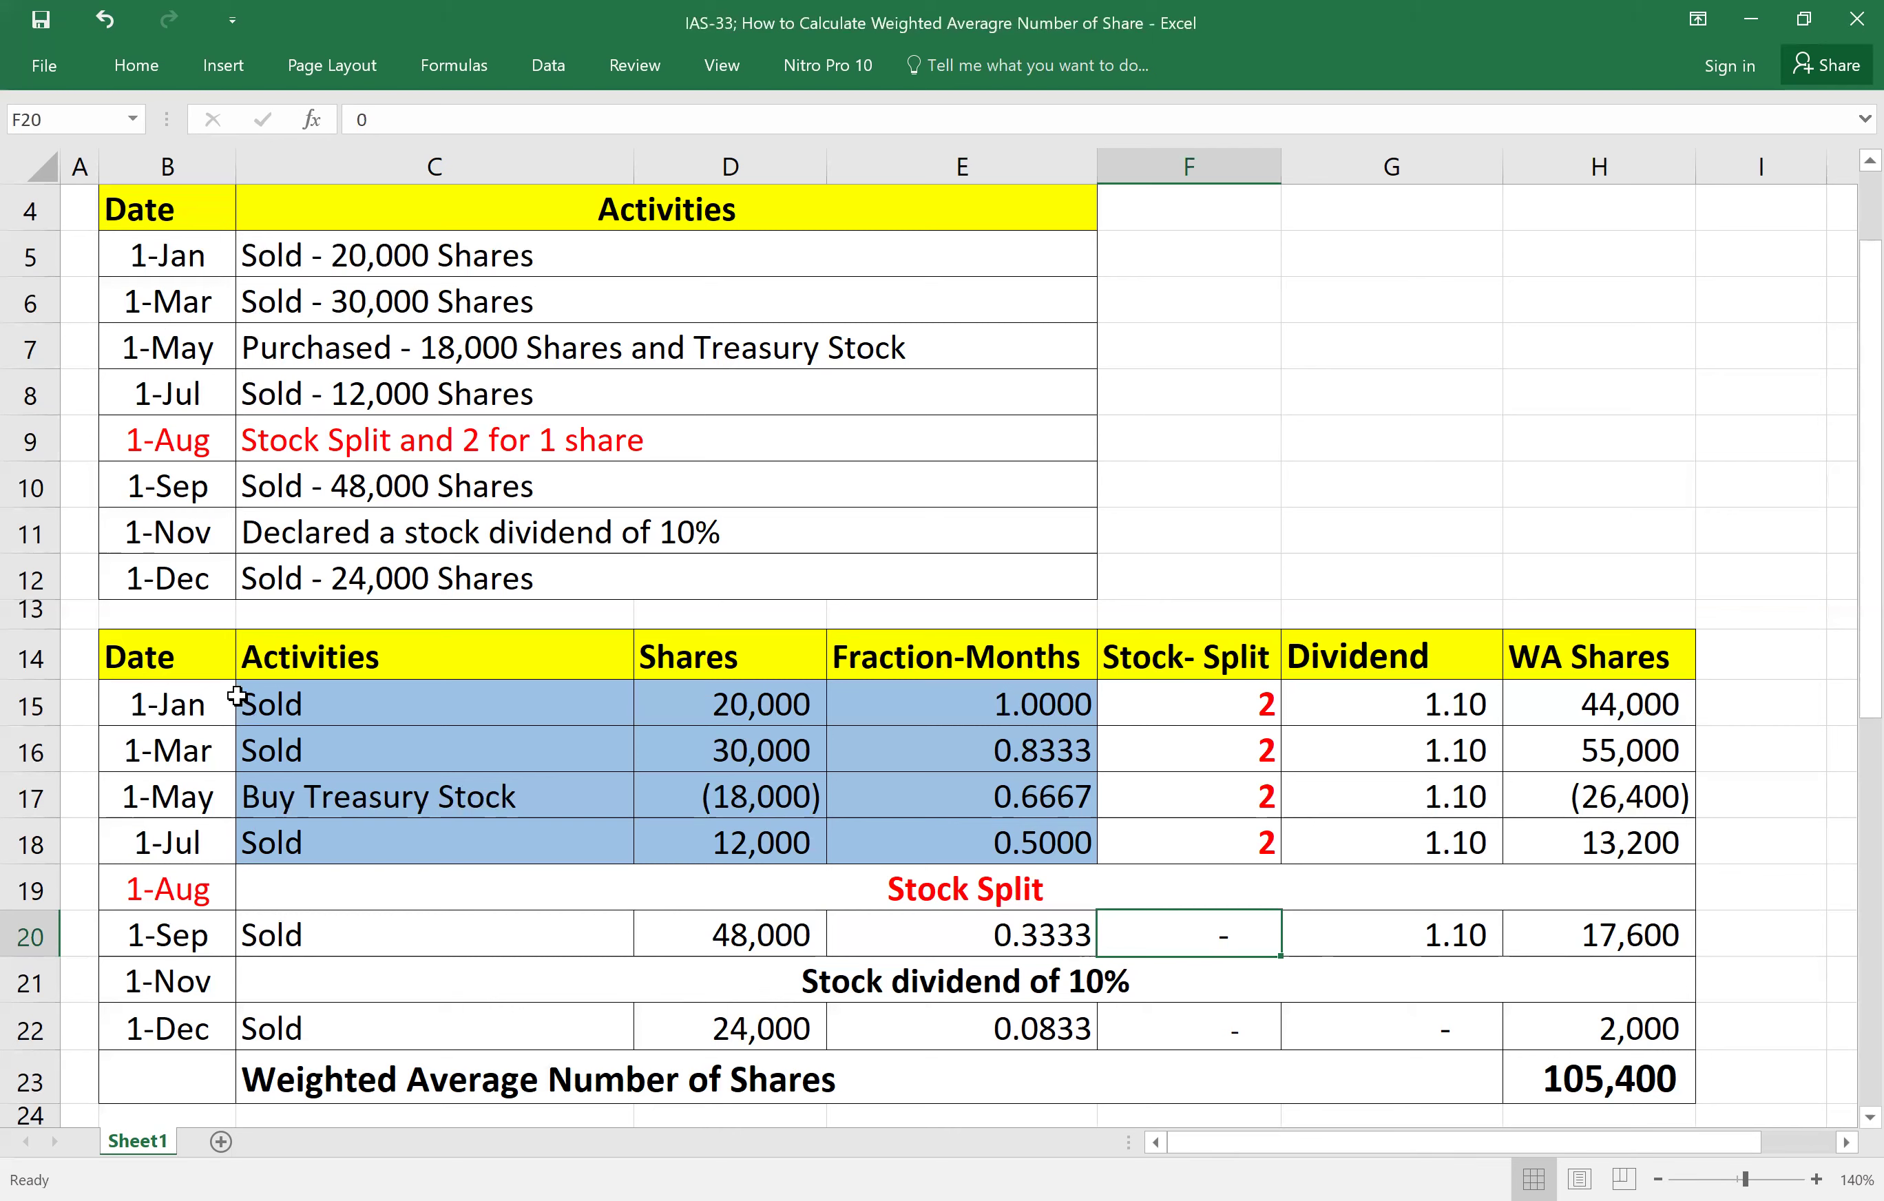
Make the 1-Nov stock dividend date and description in the activities list bold and red.
drag(150, 532, 645, 525)
right_click(646, 525)
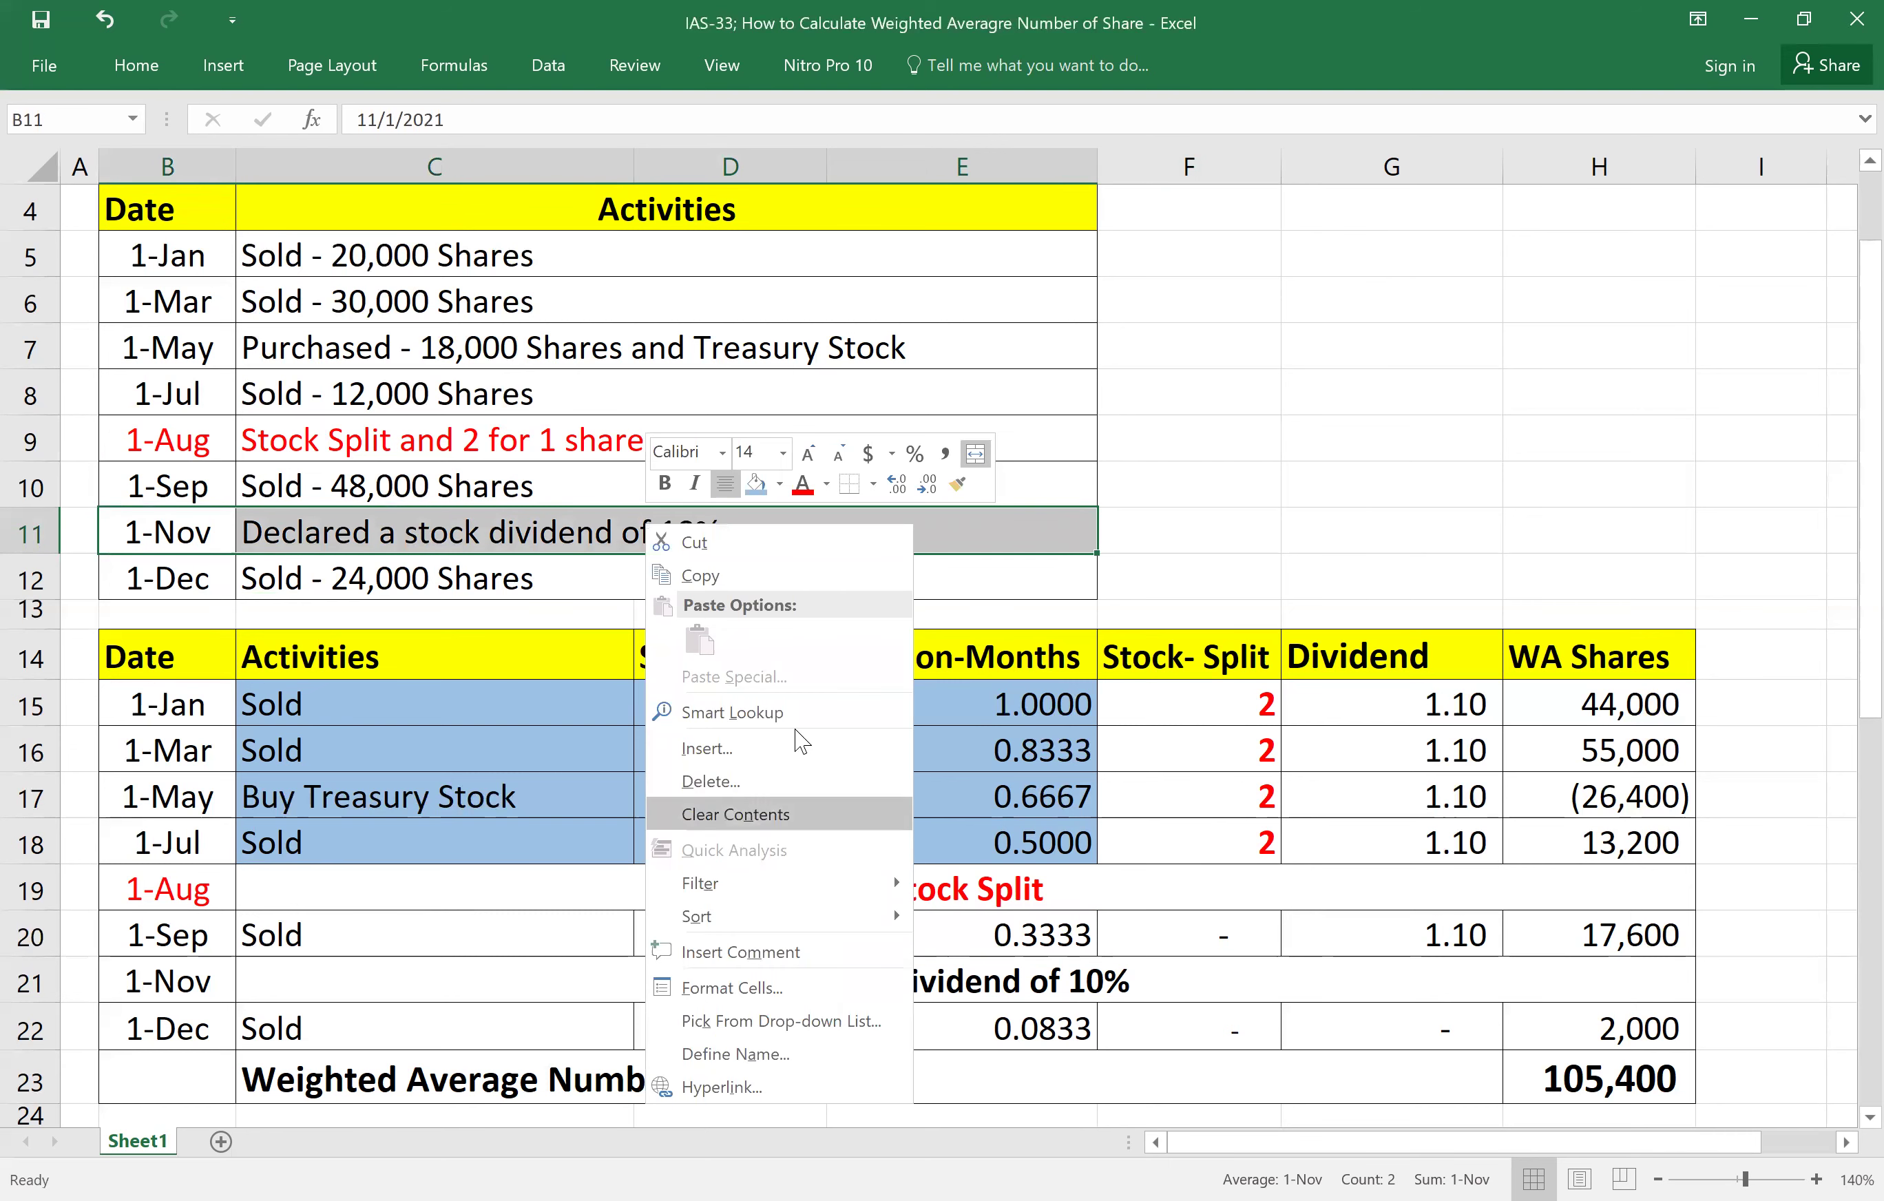
click(804, 483)
click(1338, 423)
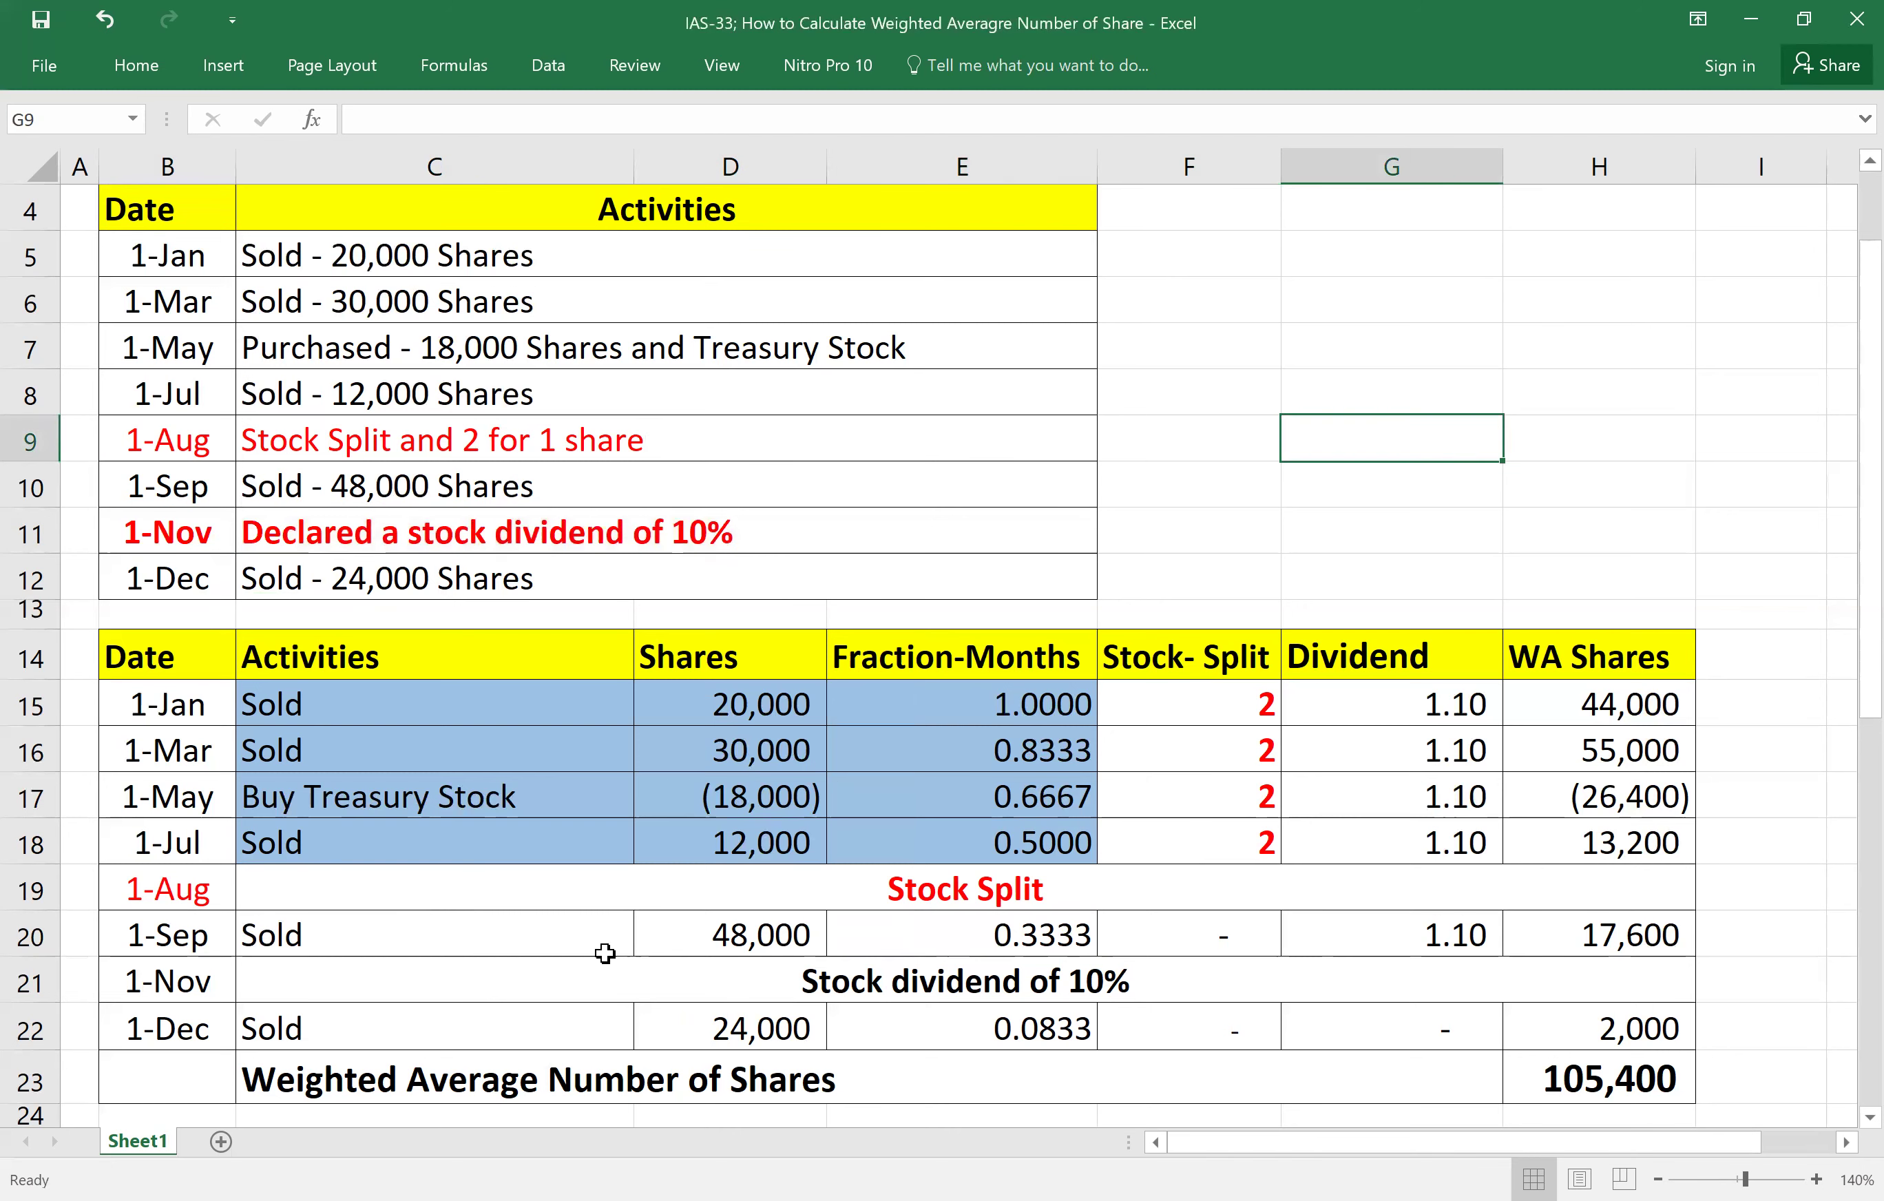
Color the 1-Nov stock dividend row in the calculation table red and give it the standard light blue fill.
drag(170, 979, 1010, 985)
right_click(1010, 985)
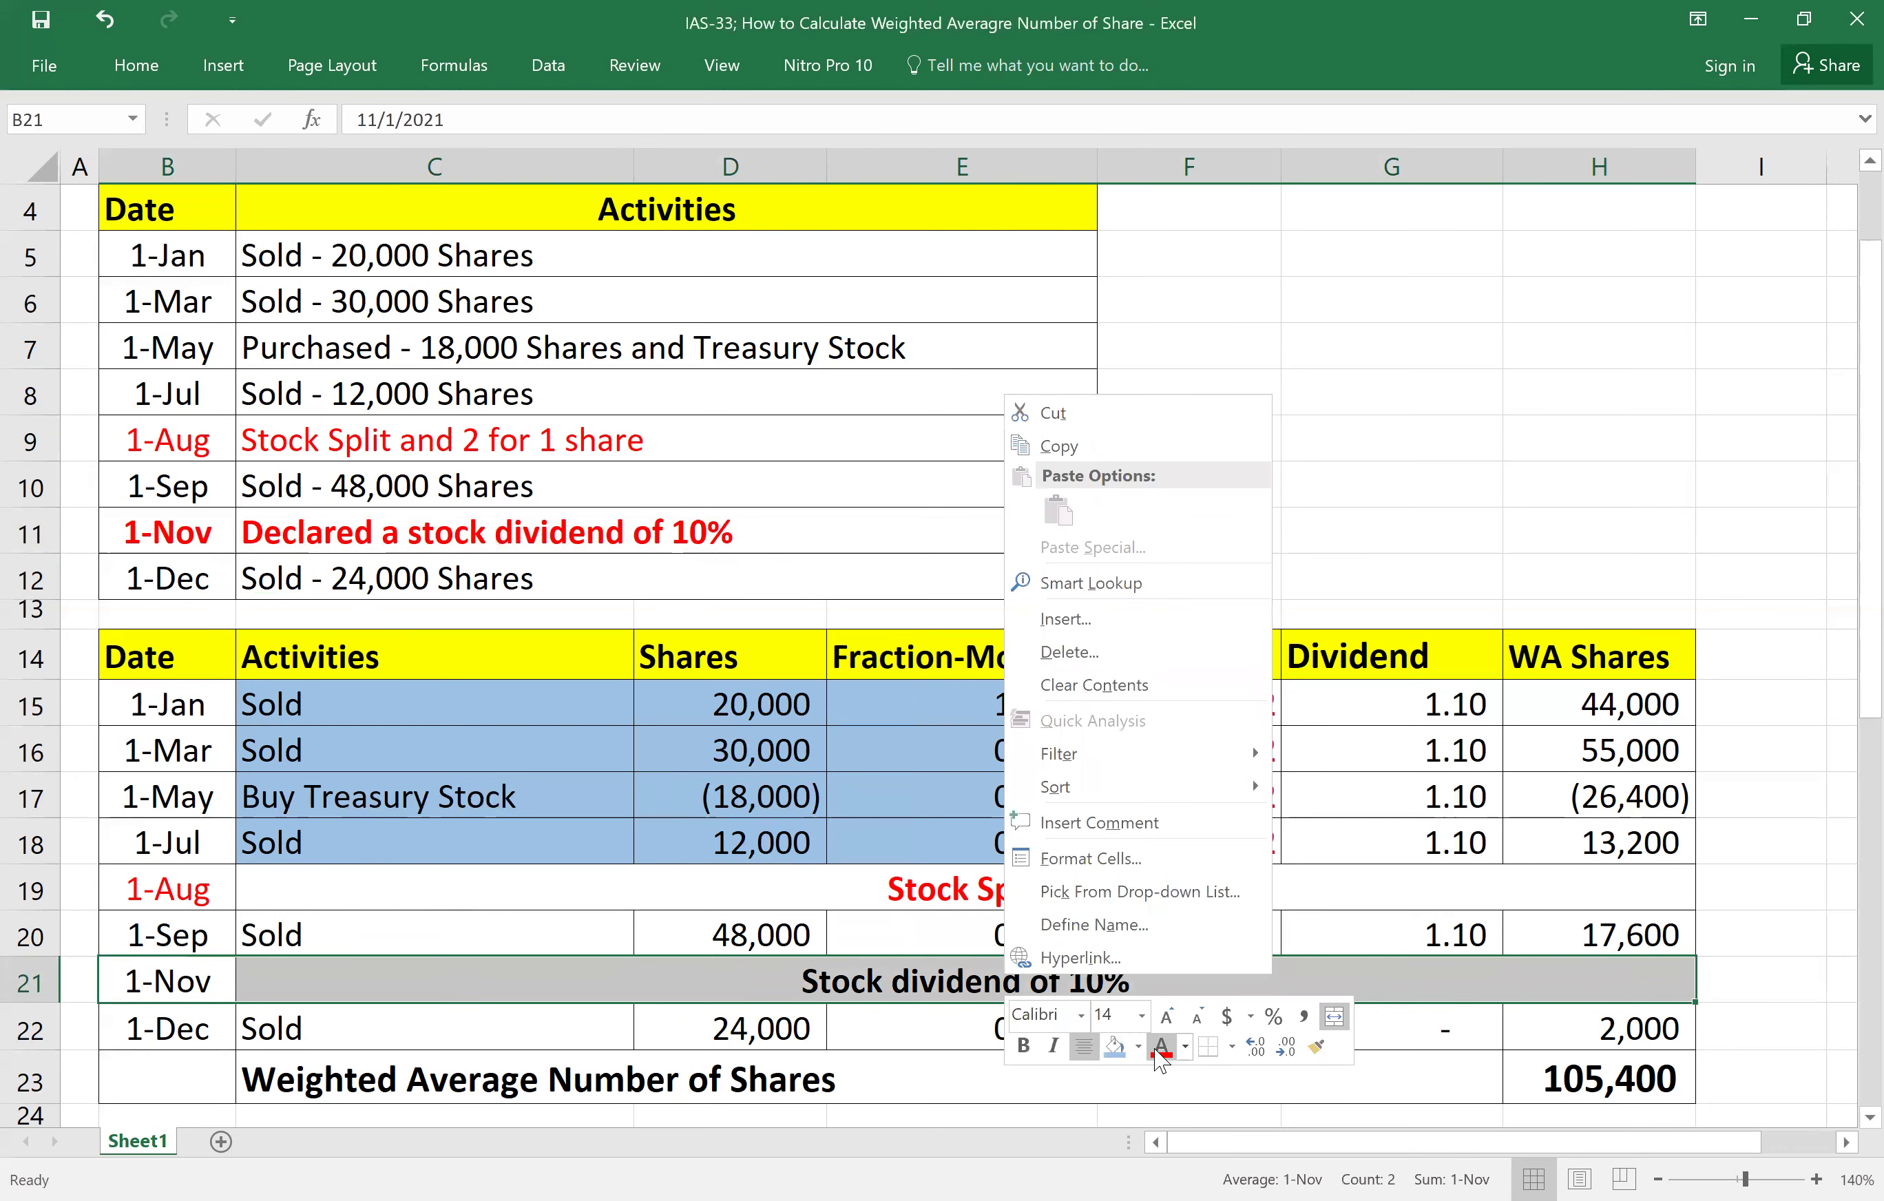
click(1160, 1048)
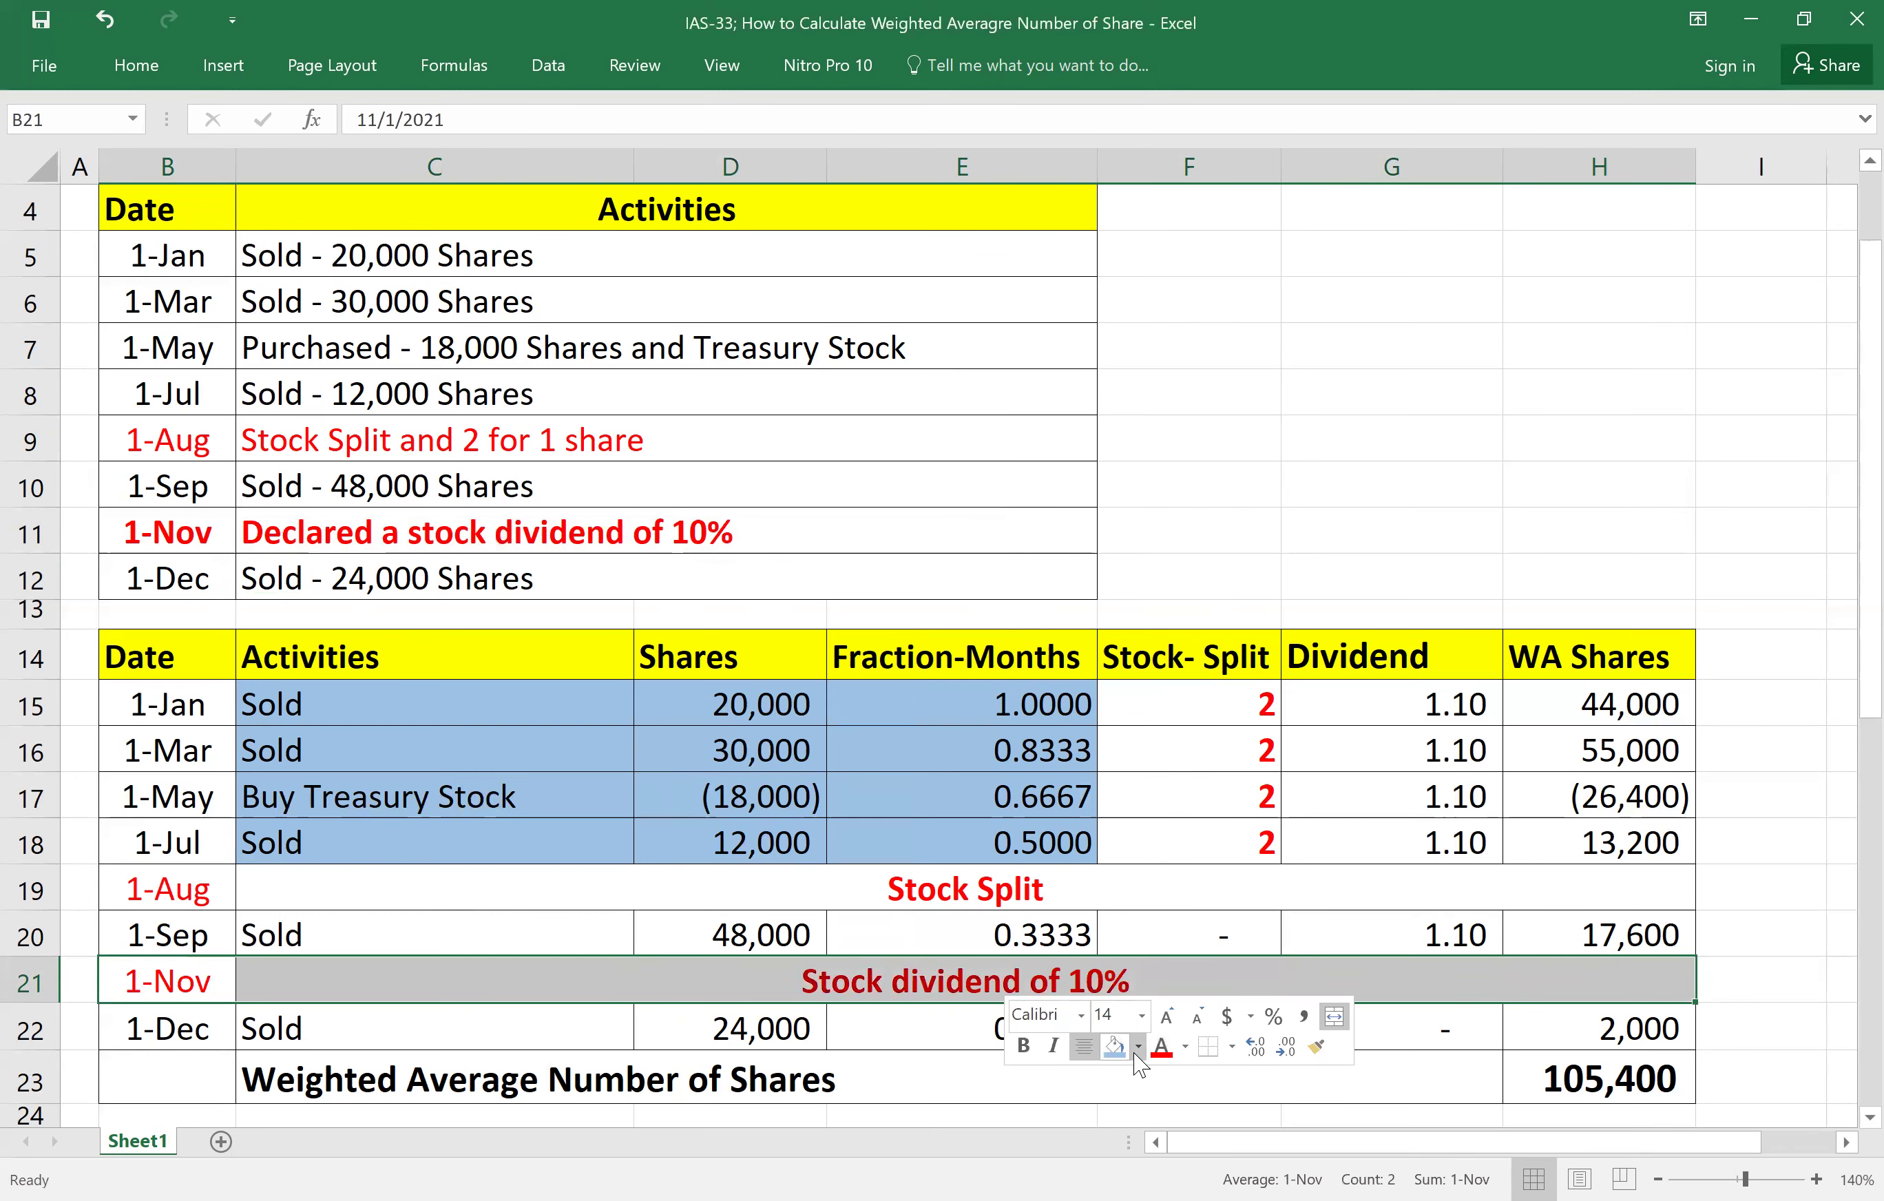
click(1138, 1047)
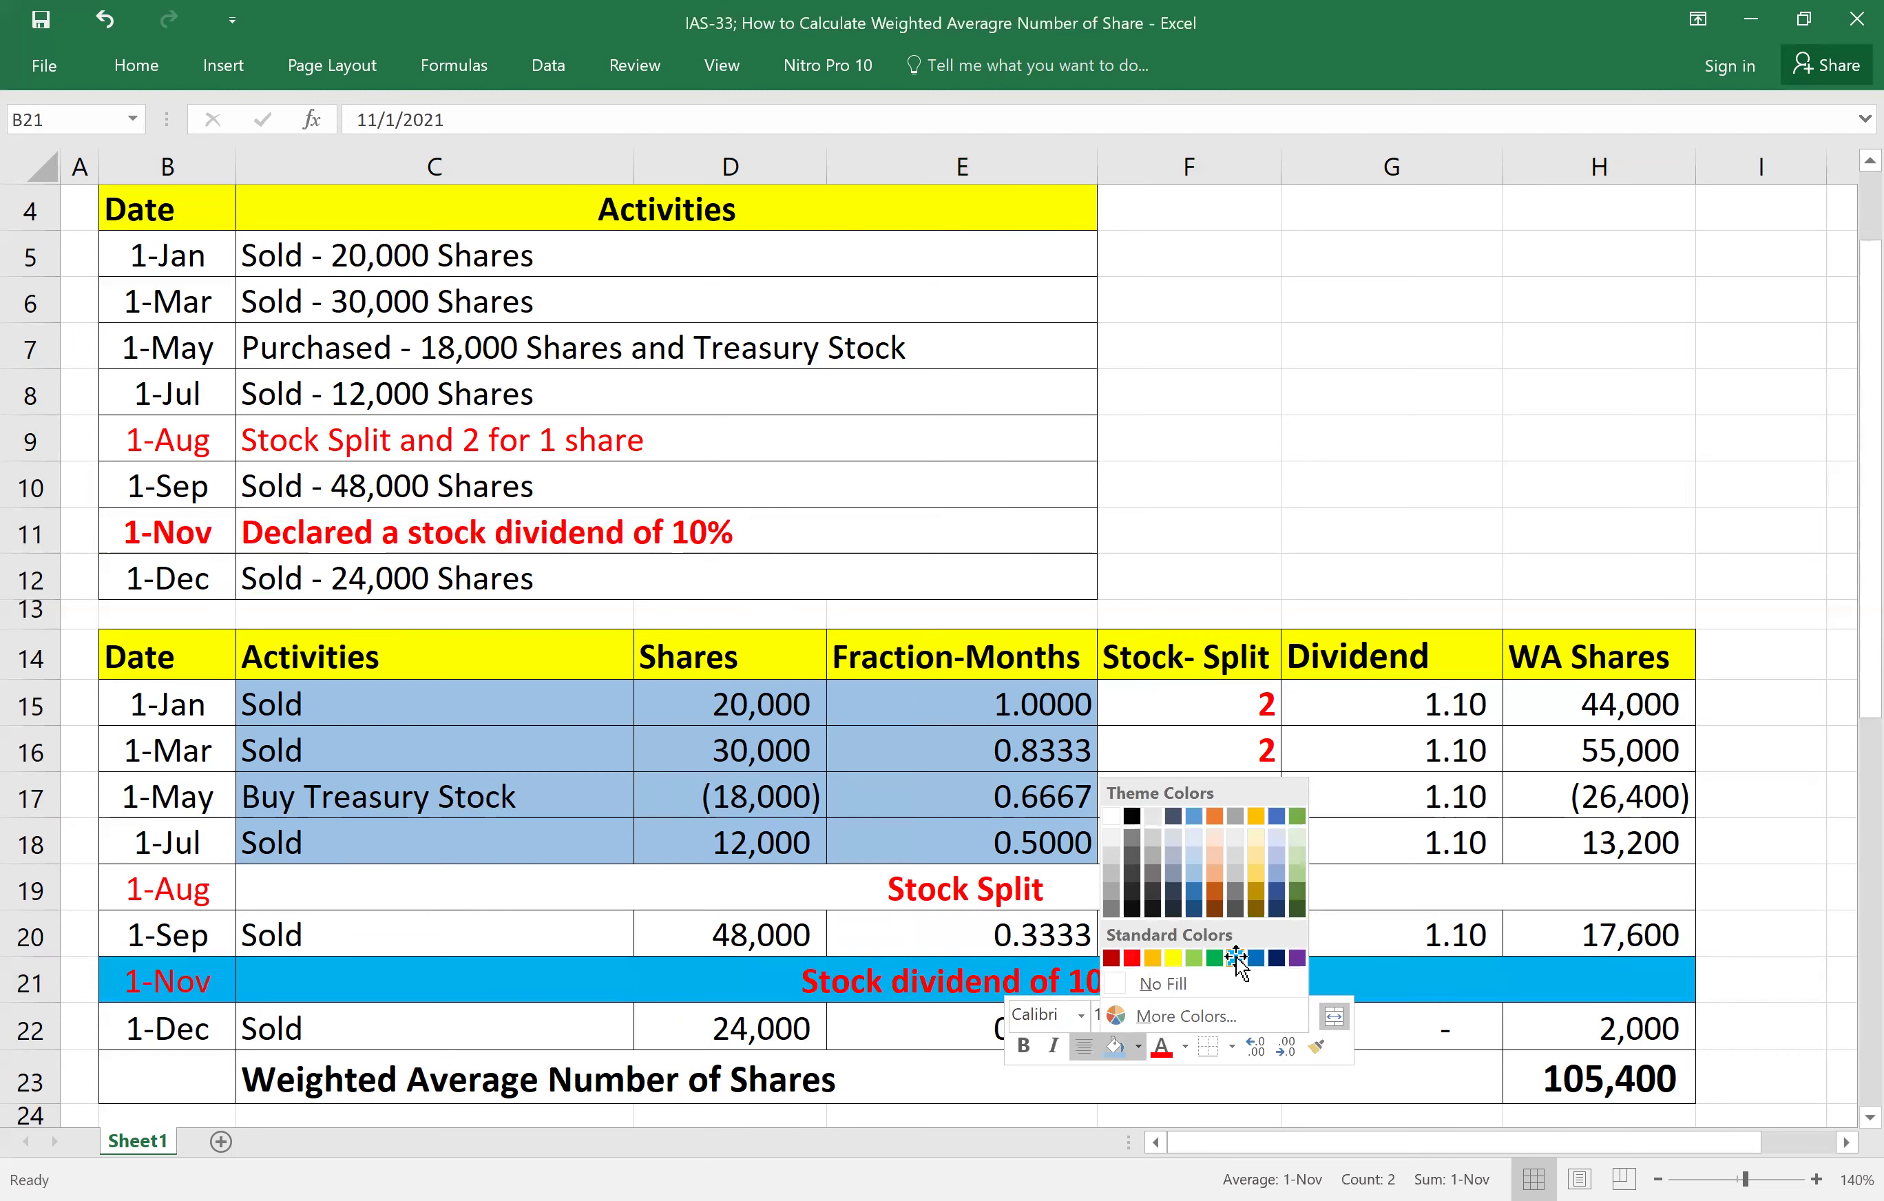
click(1237, 957)
click(1599, 482)
Color the Dividend factors in G15:G18 red and fill them with the same light blue as the stock dividend row.
scroll(1033, 1013, down, 1)
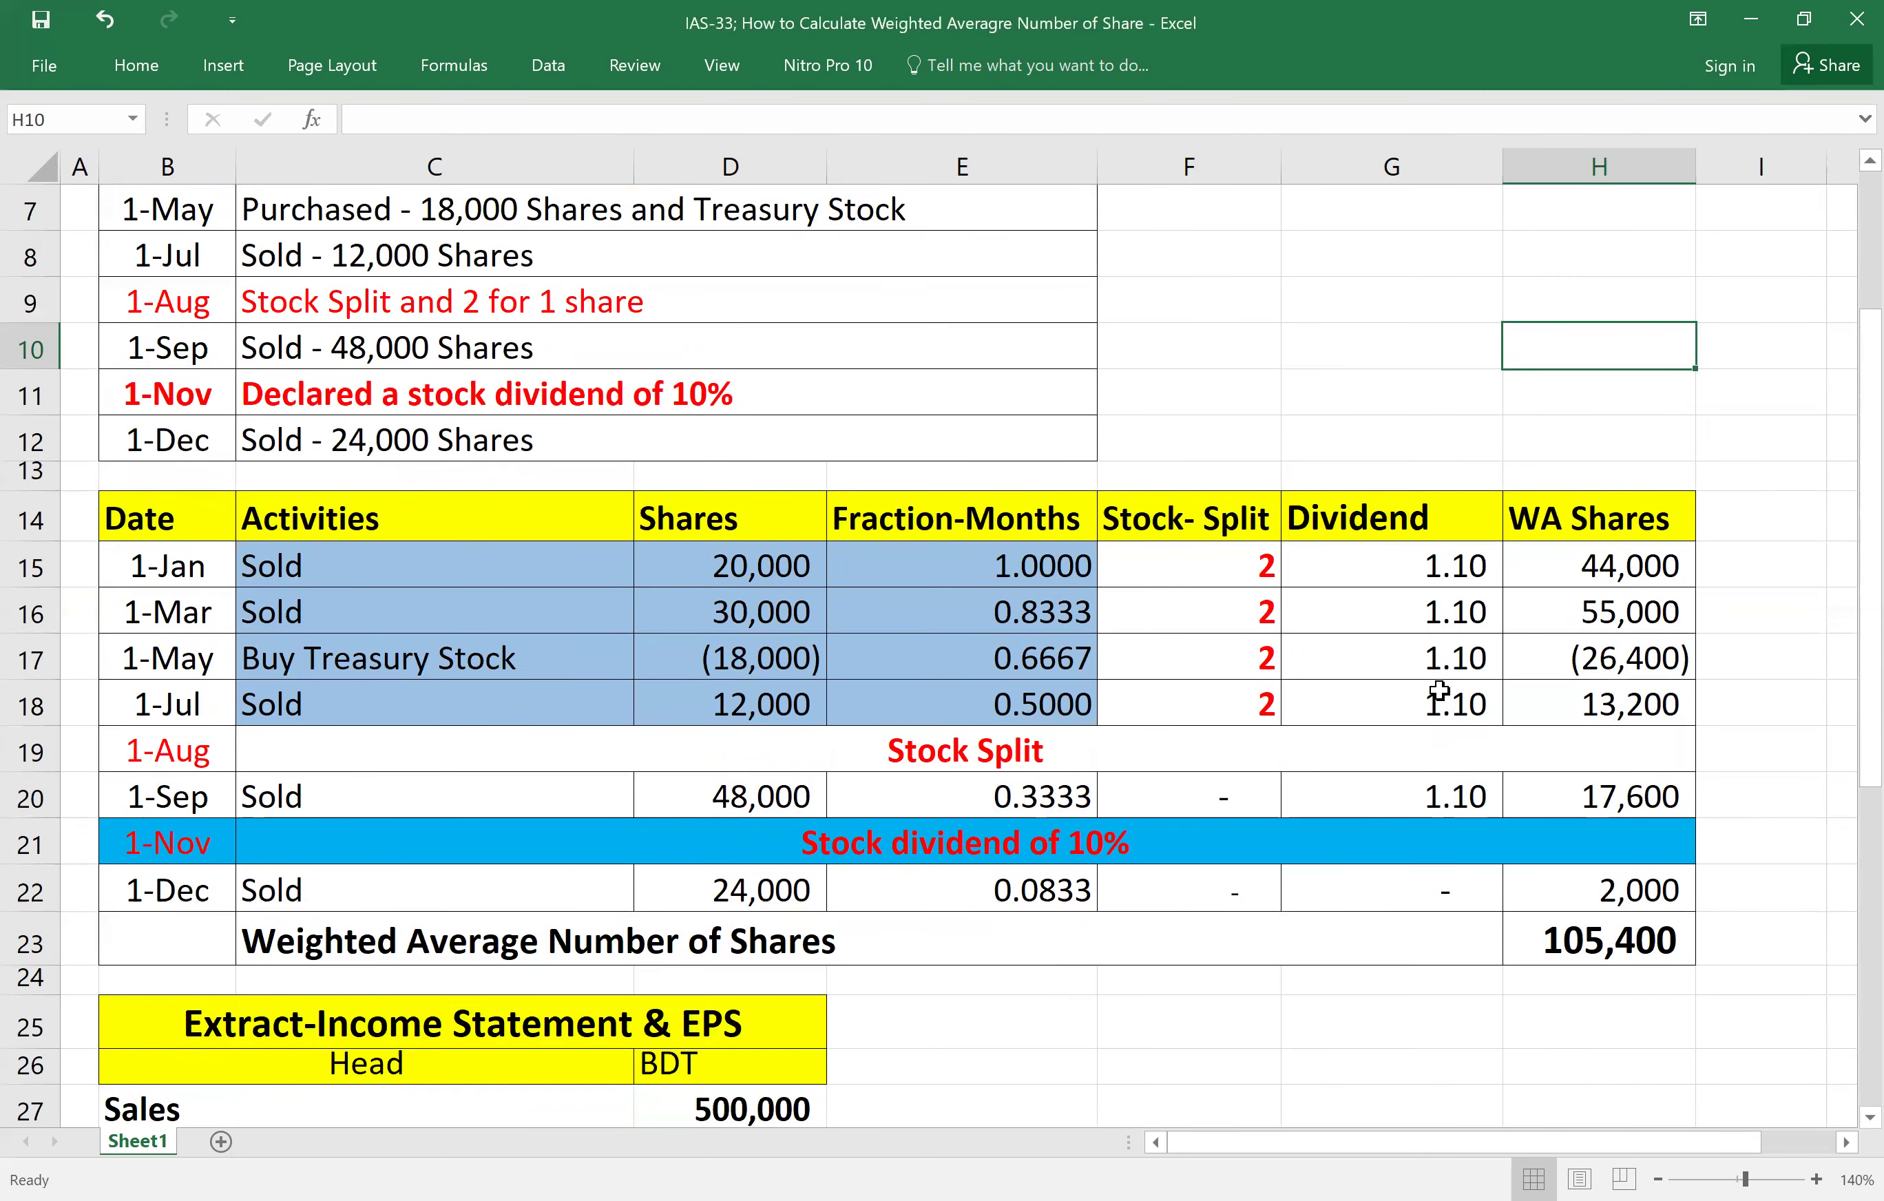
click(1437, 558)
drag(1437, 558, 1457, 751)
click(1477, 357)
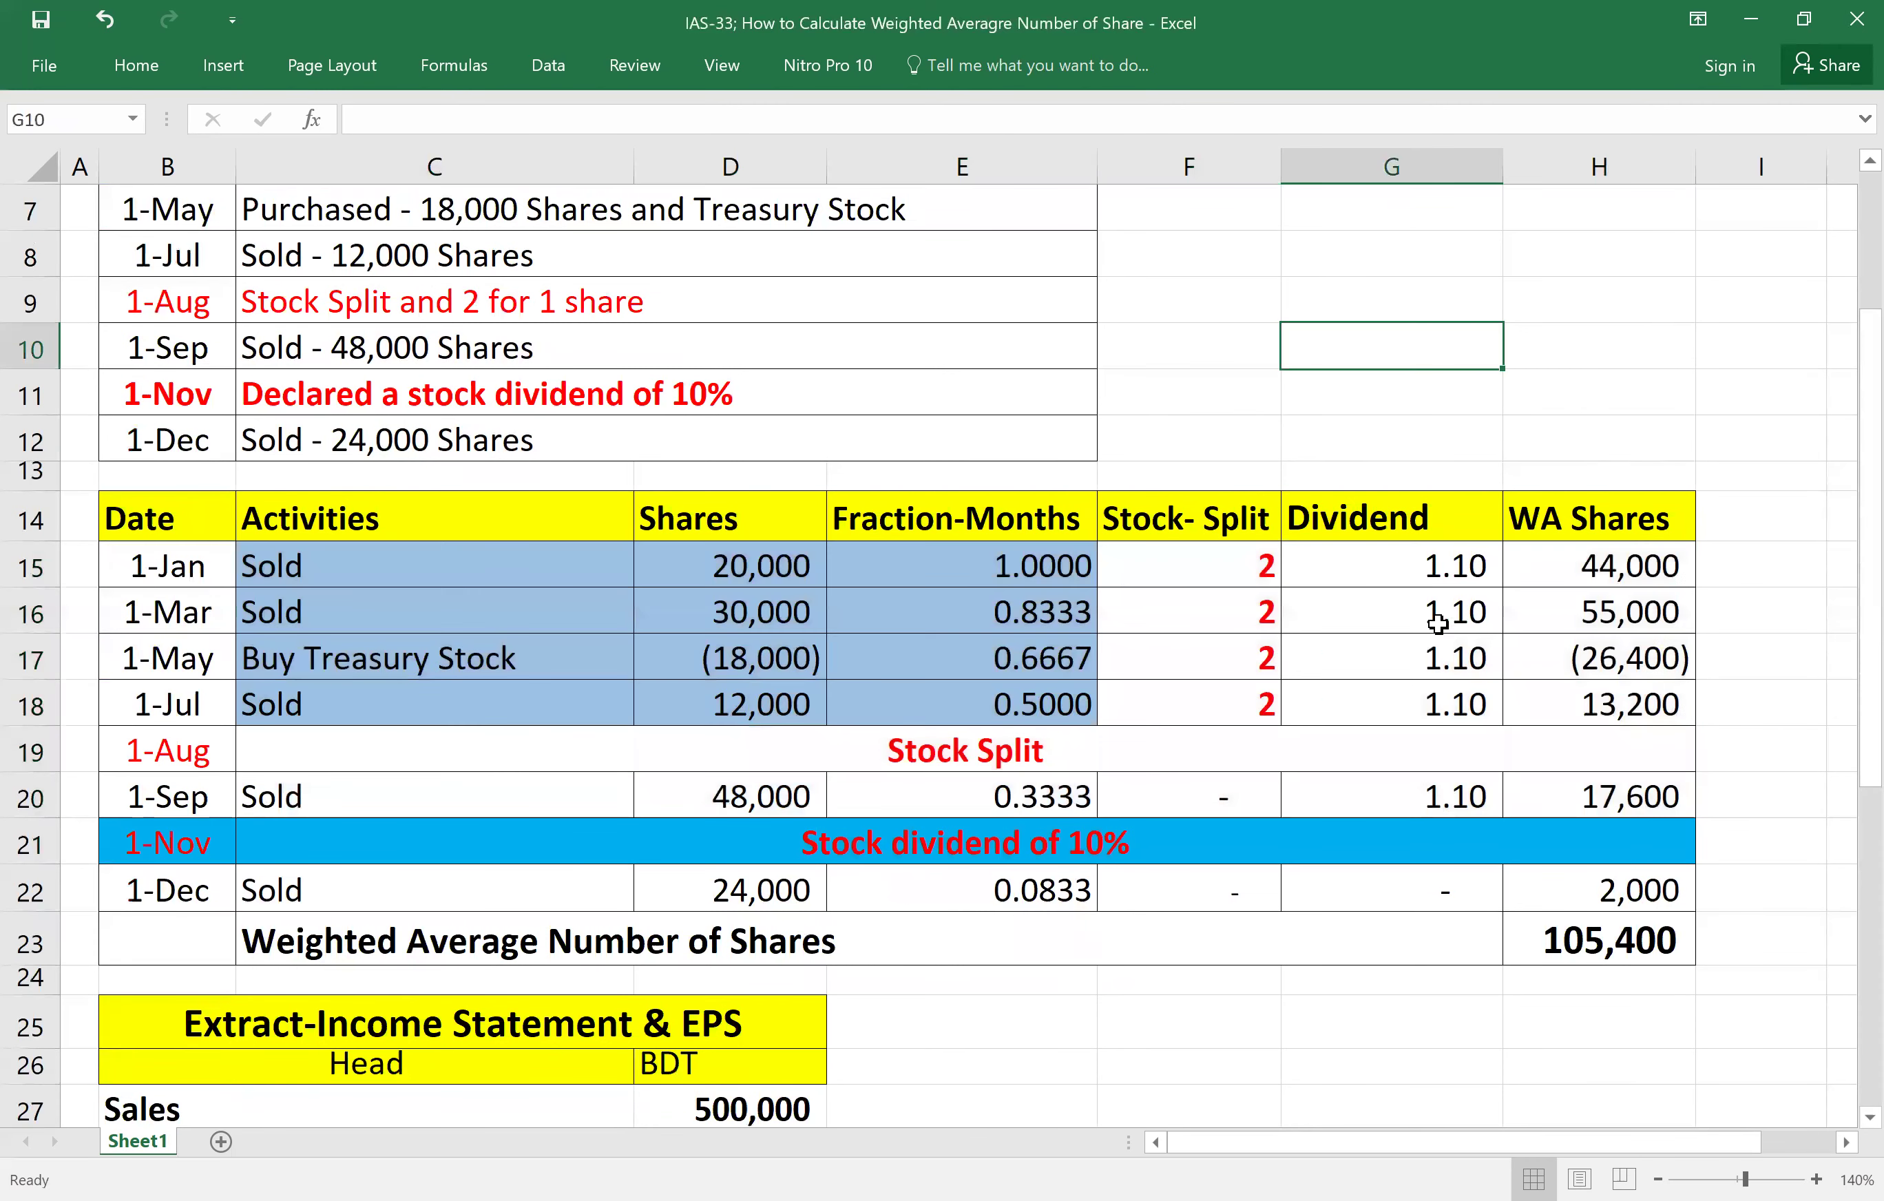
click(1418, 564)
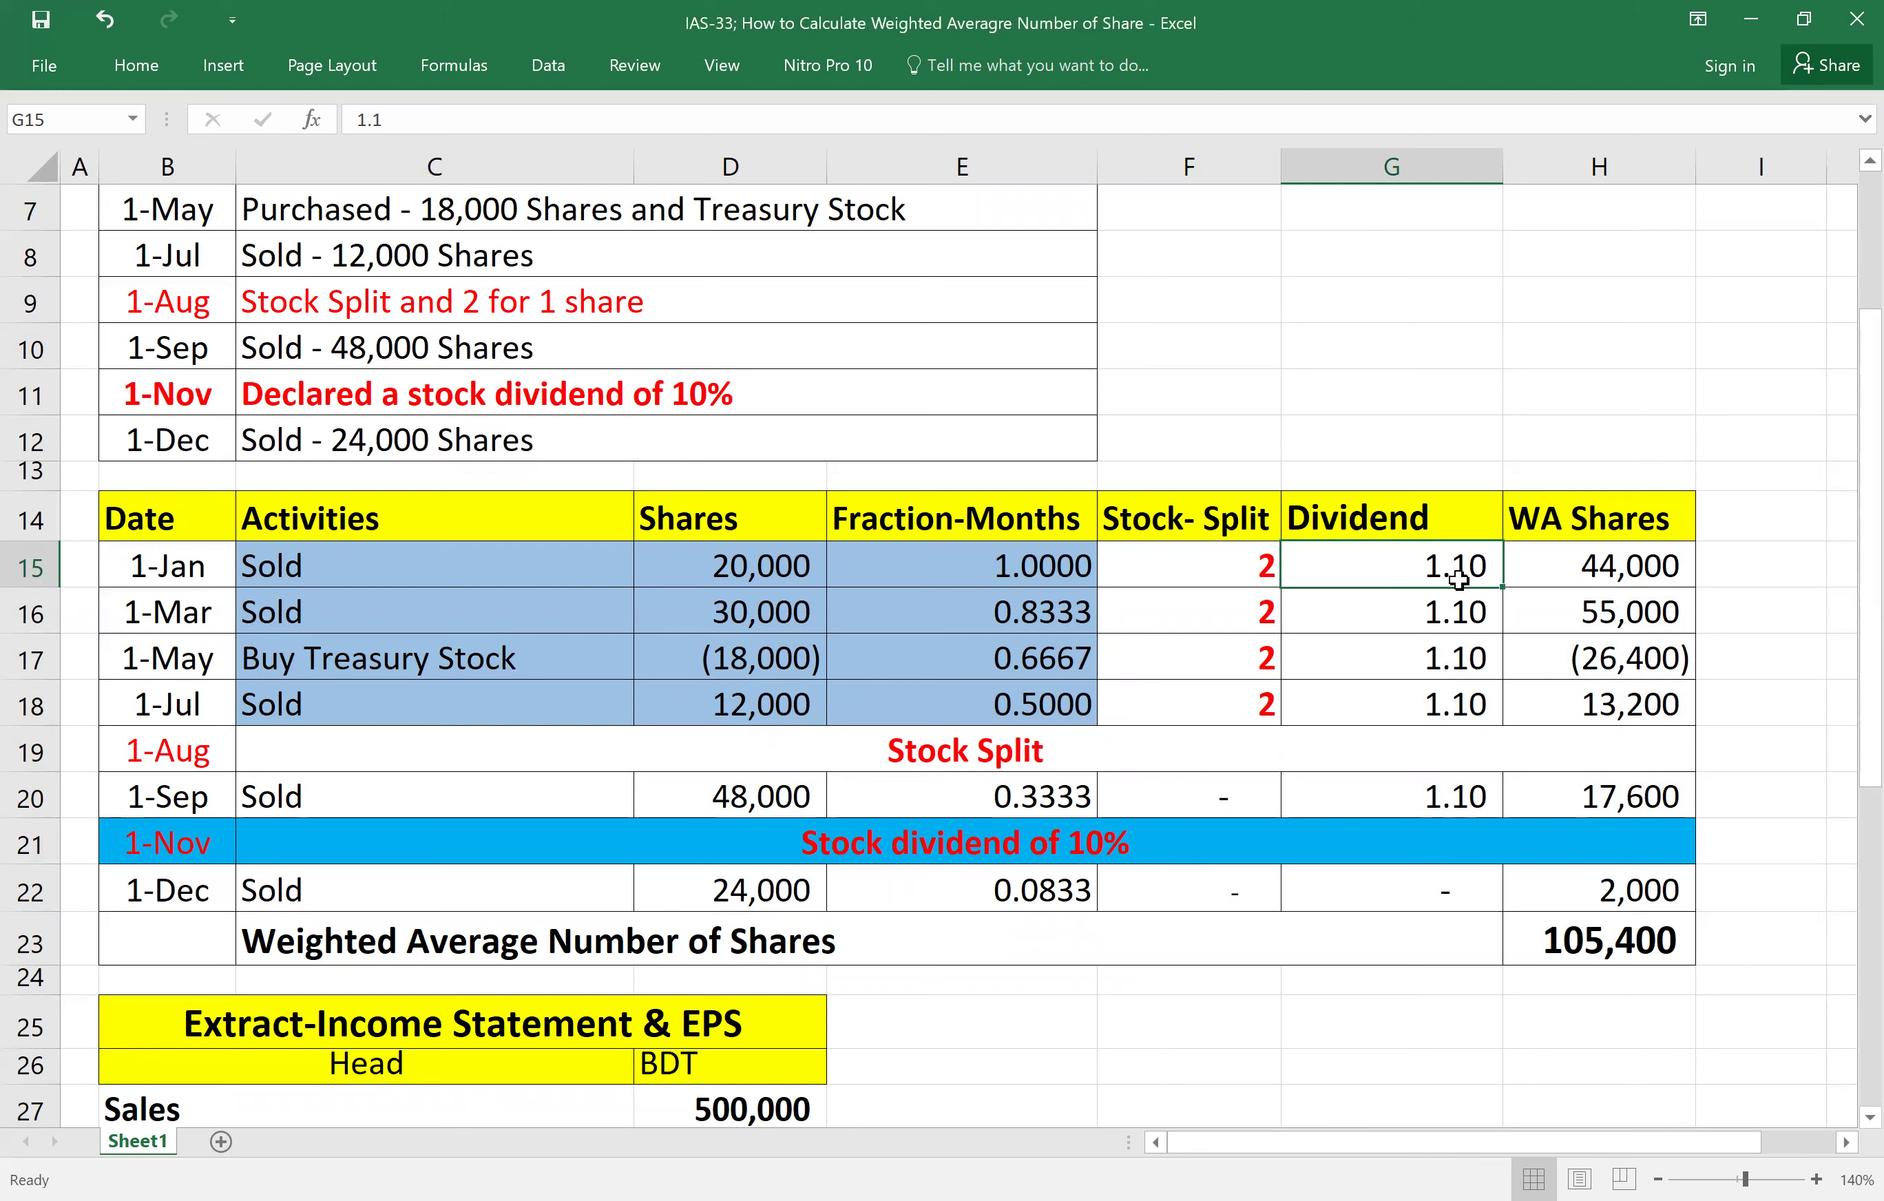
drag(1443, 562, 1438, 692)
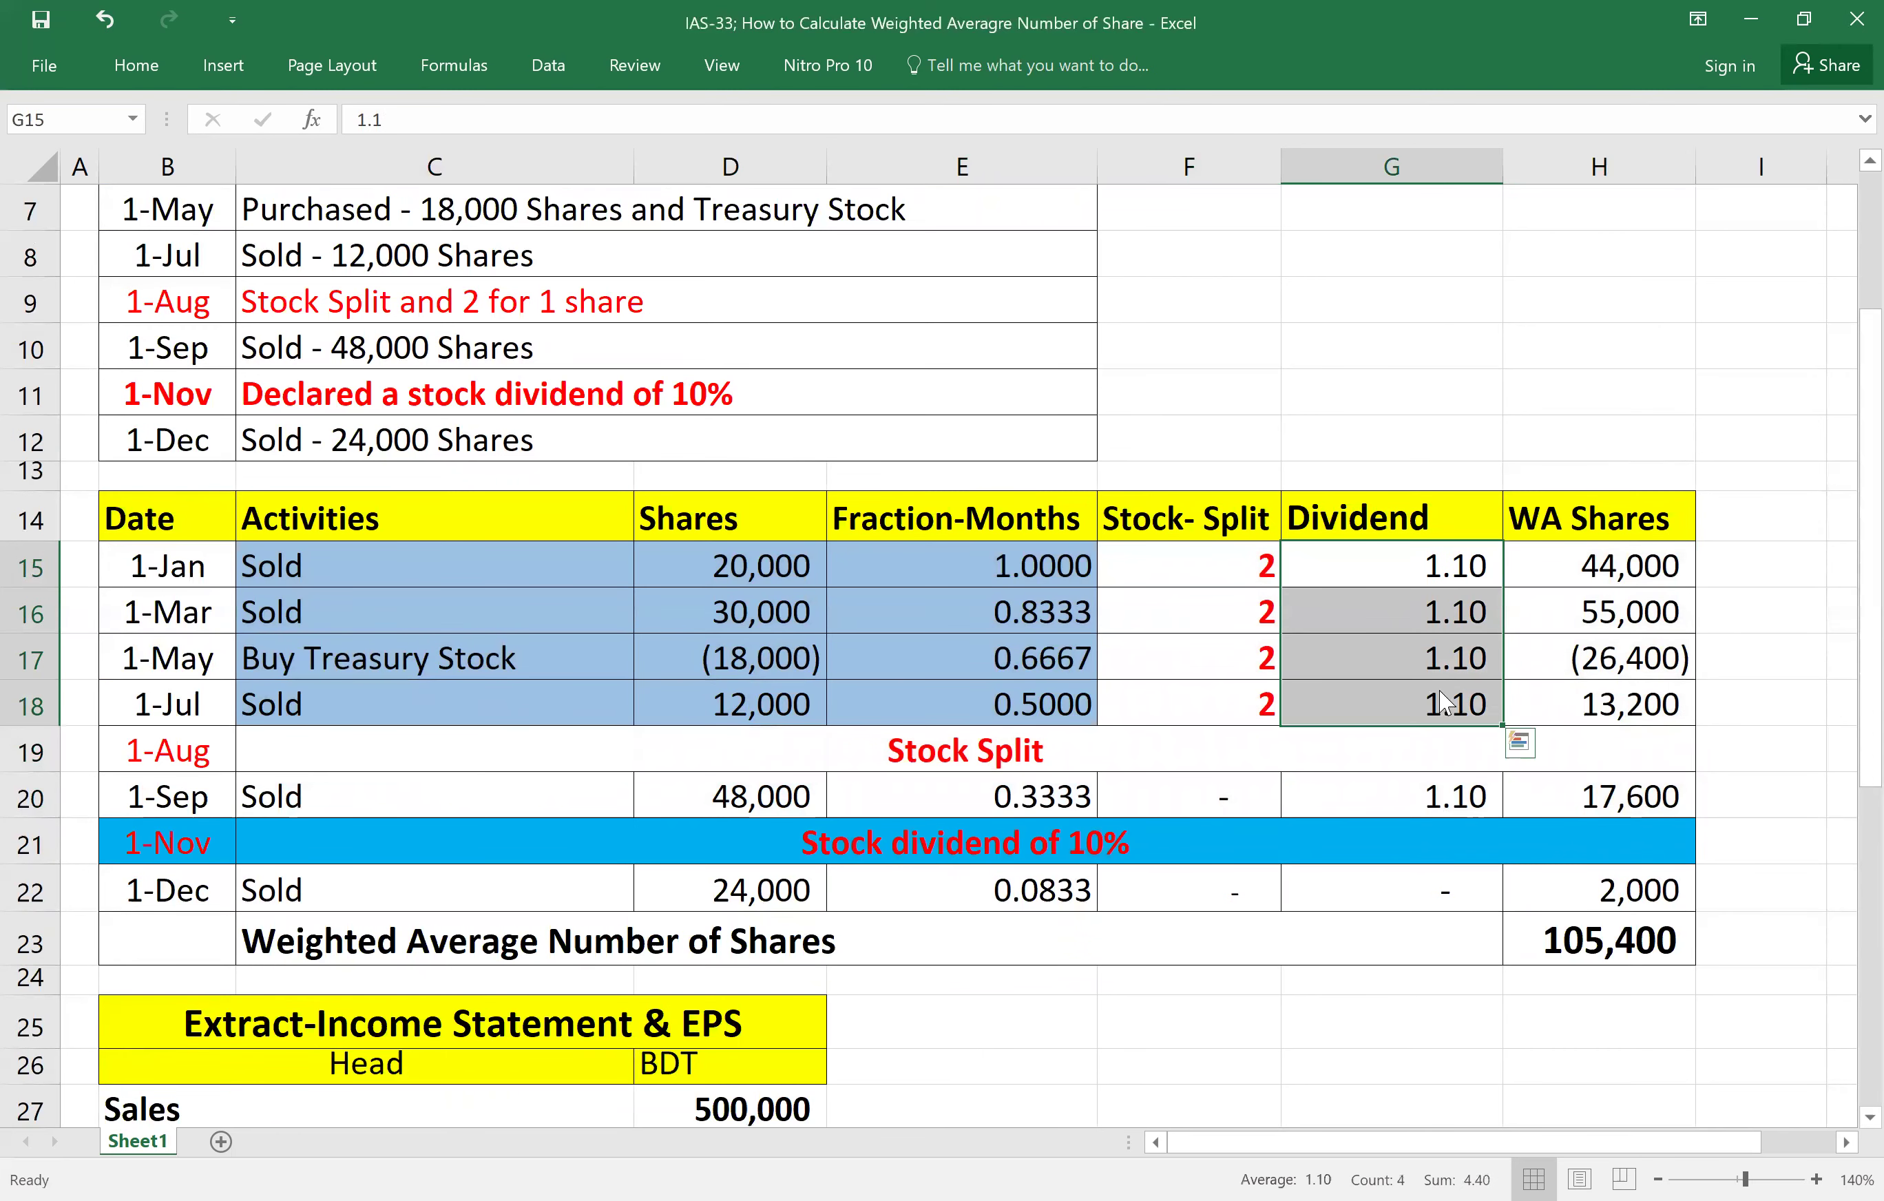
right_click(1441, 702)
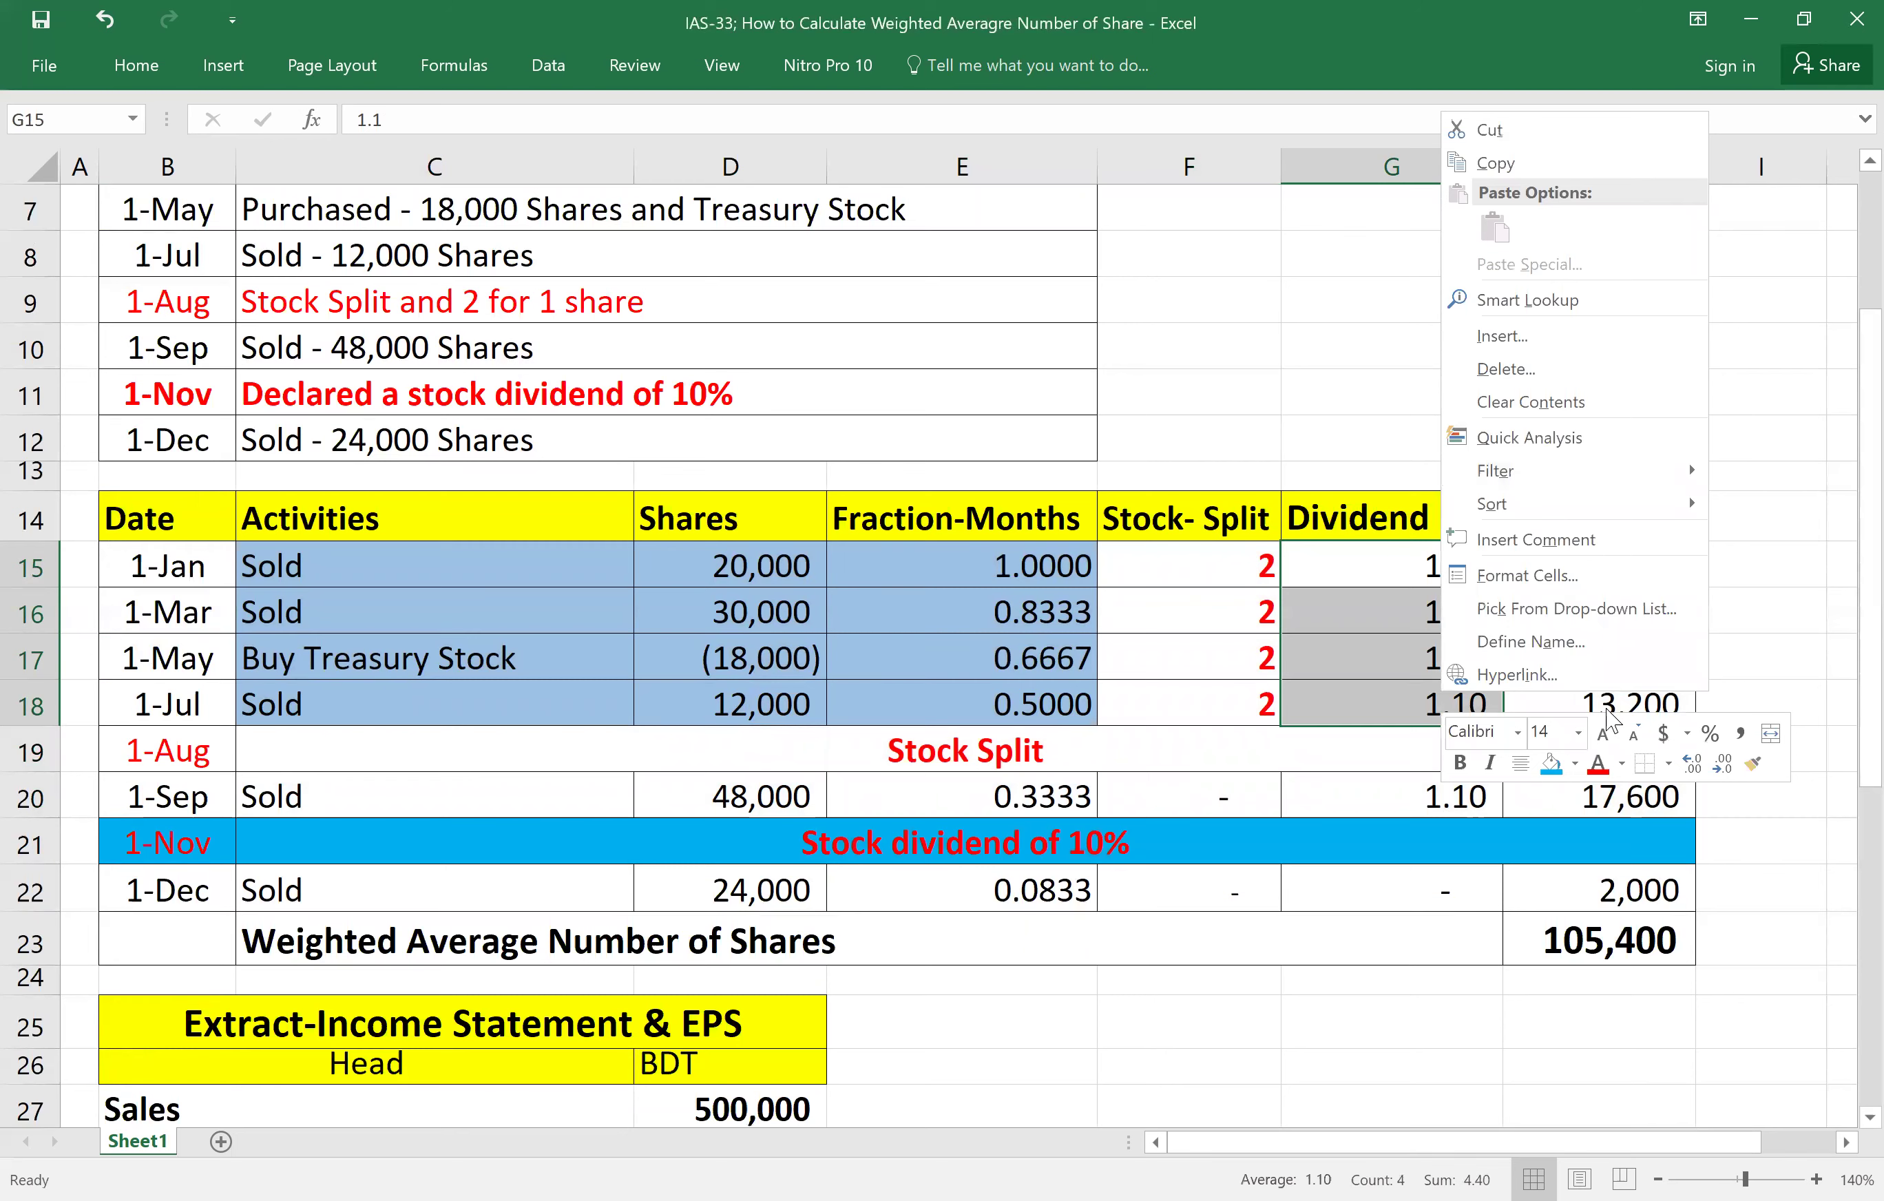
click(1598, 767)
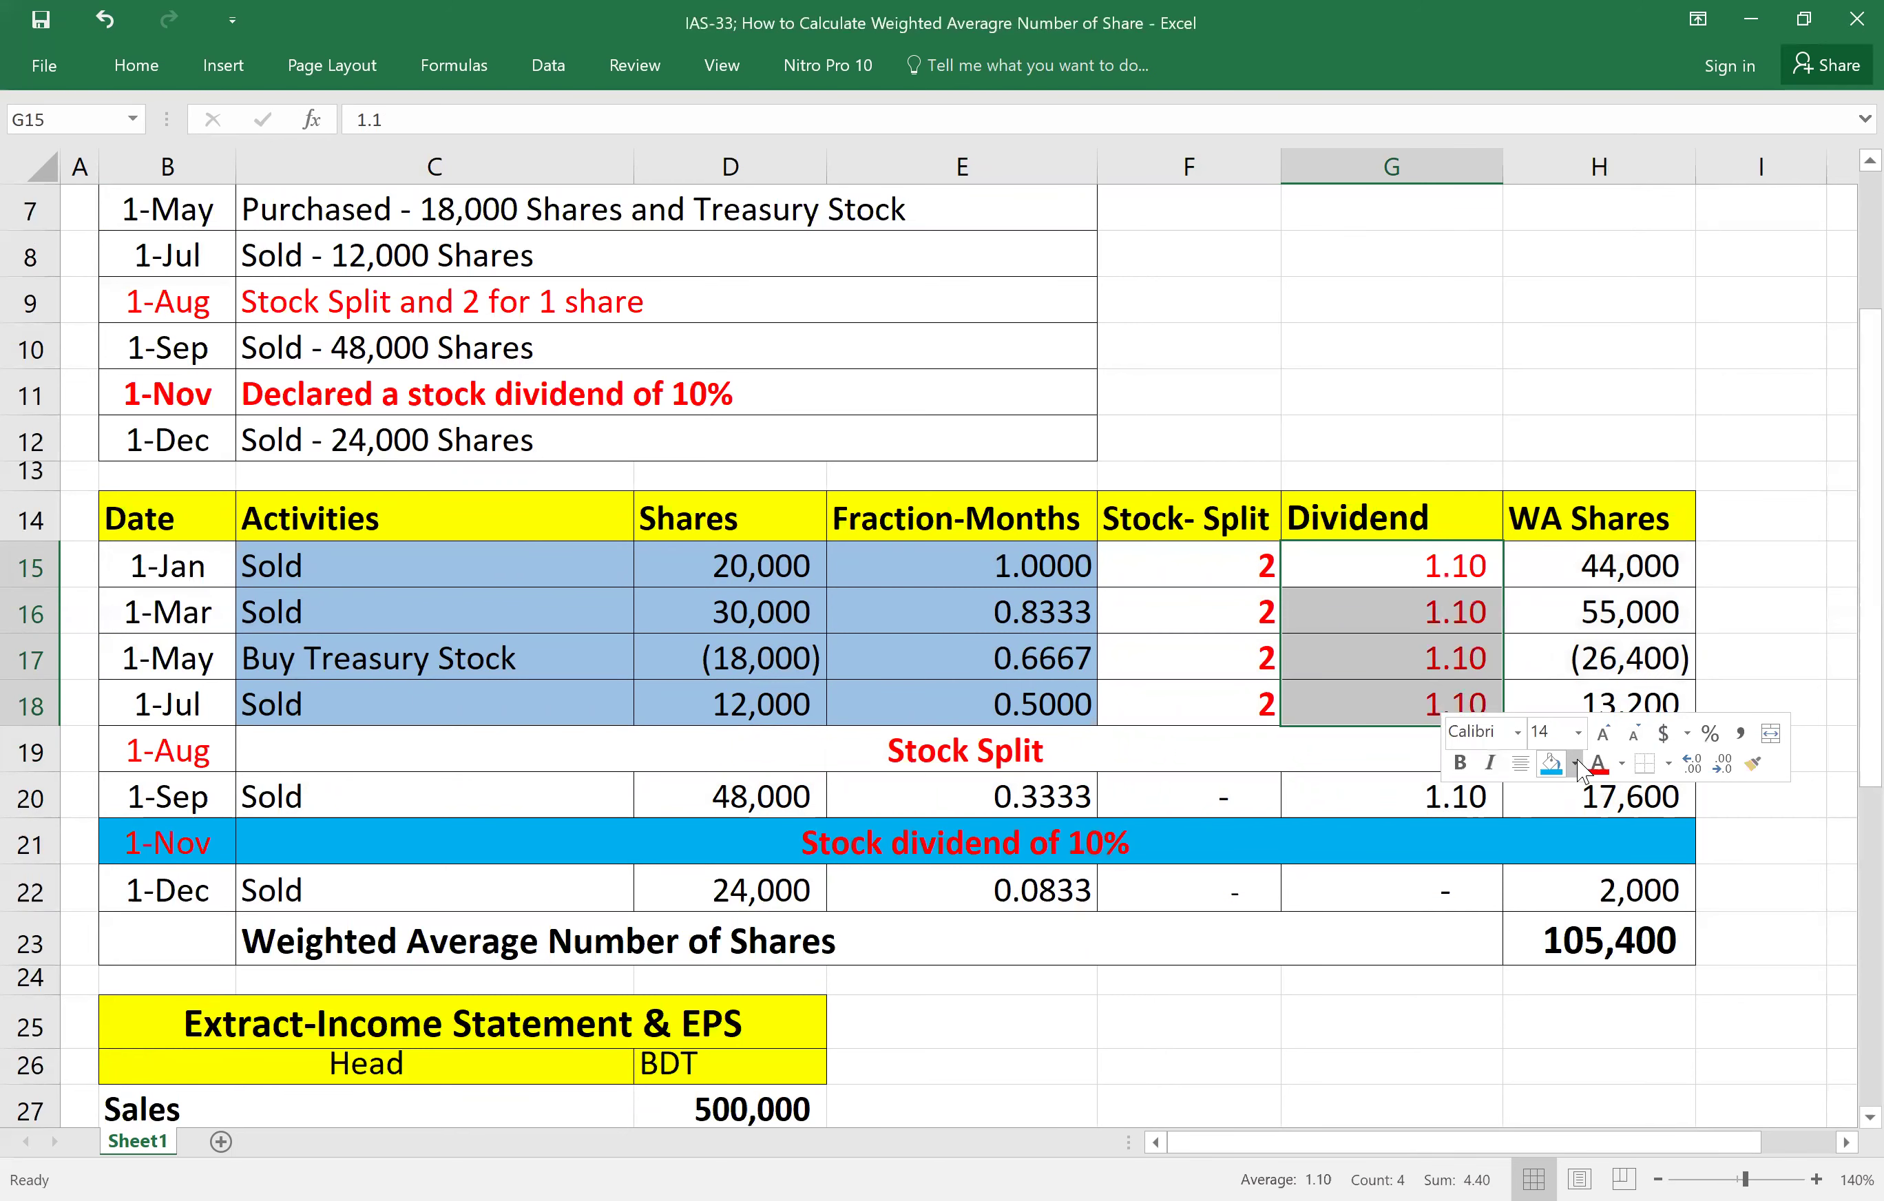
click(1551, 764)
click(1593, 407)
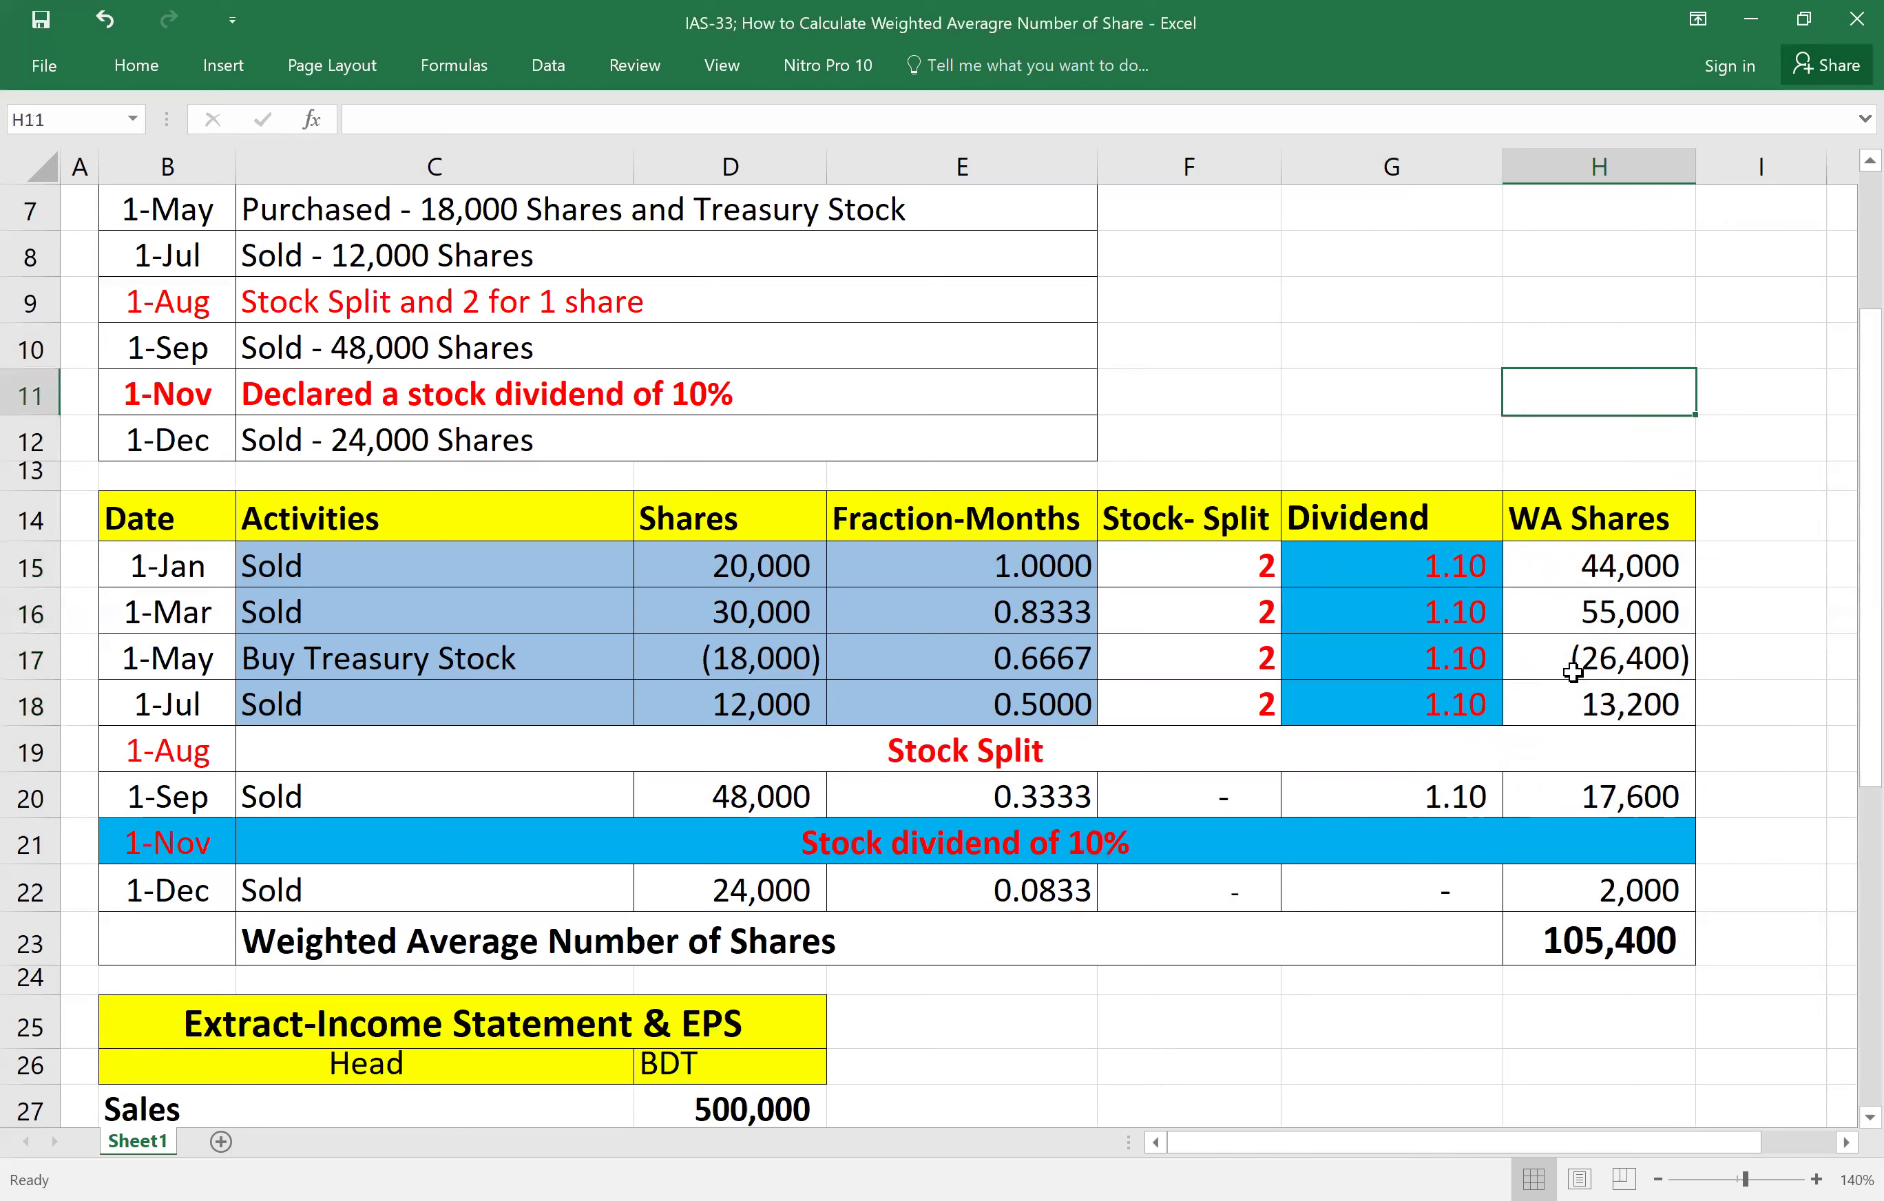
Give the 1-Sep sale's Dividend factor in G20 red text and the light blue fill.
click(1430, 797)
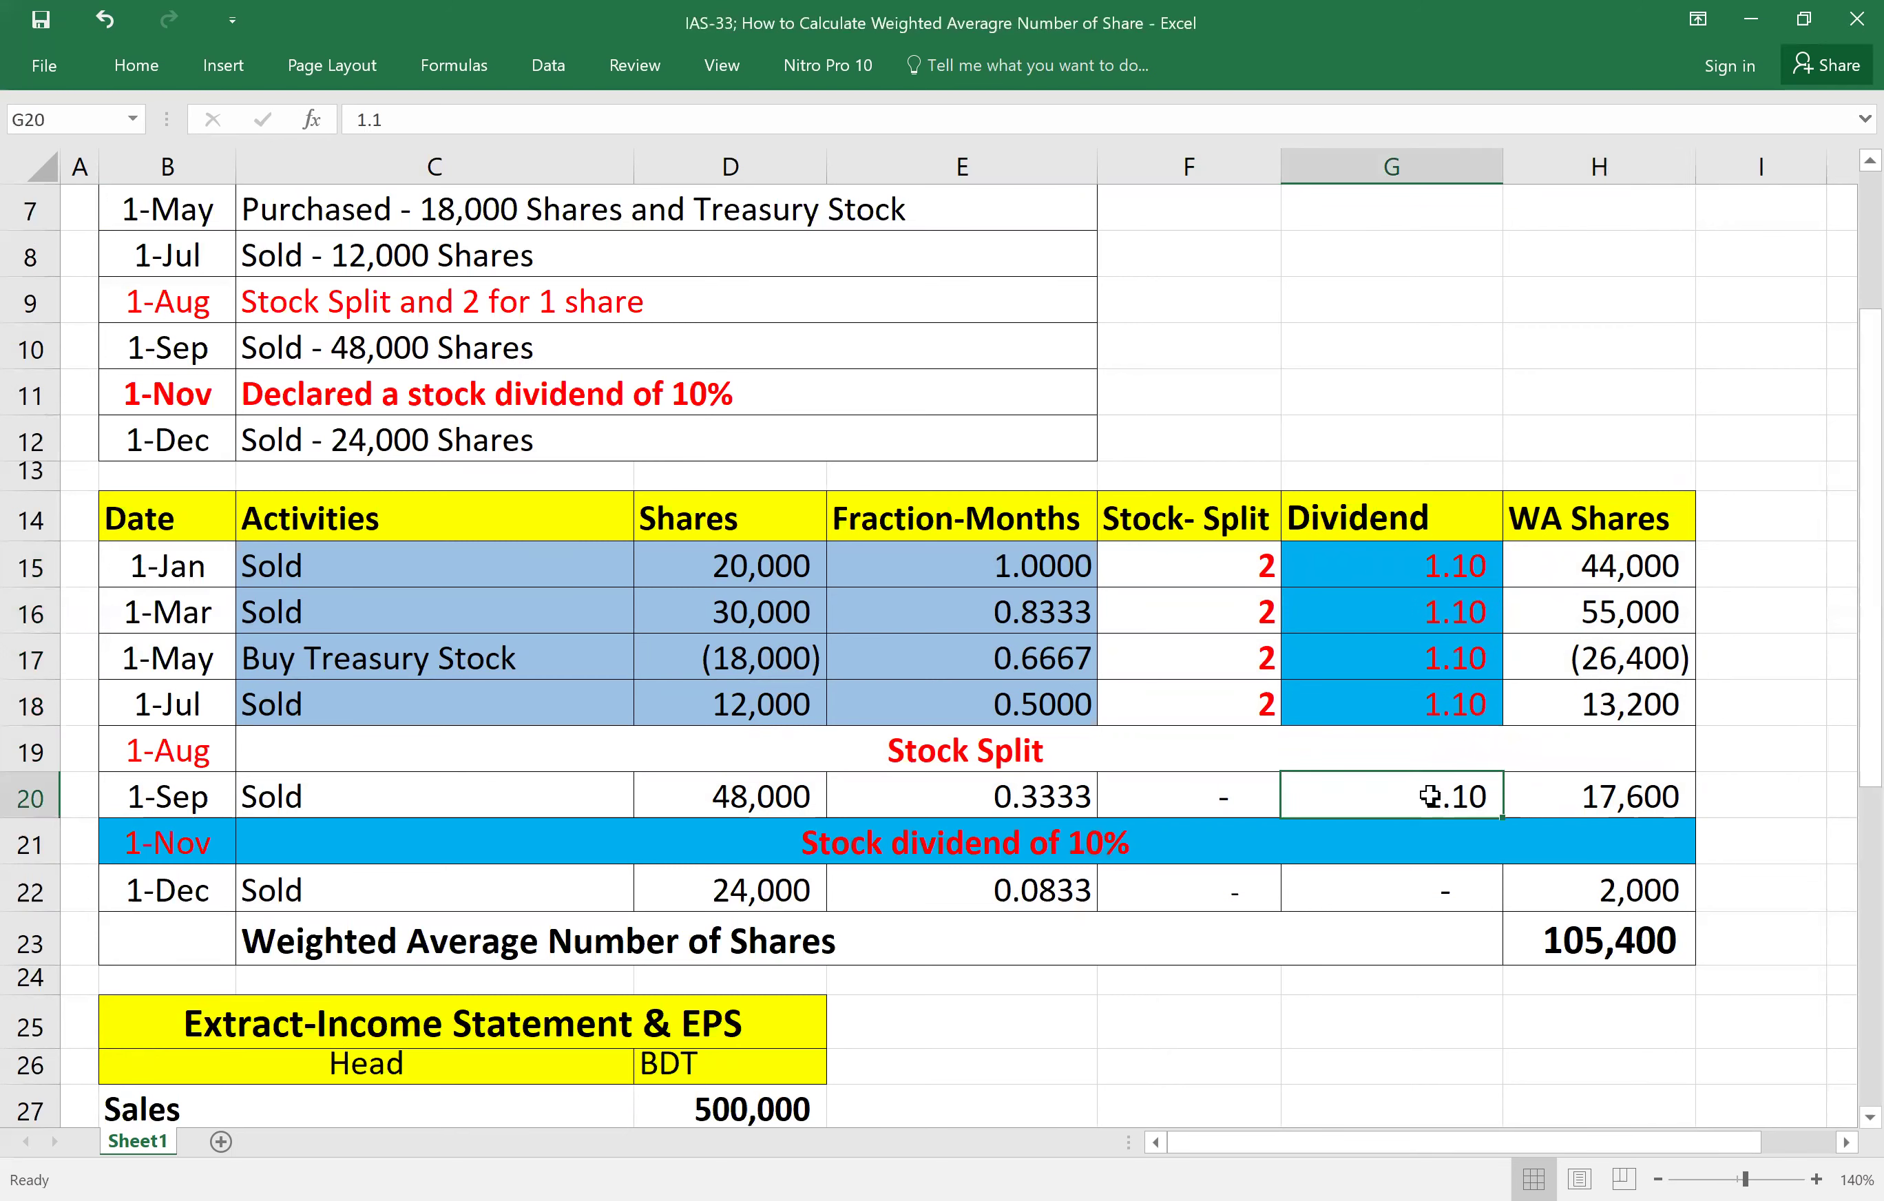
right_click(1437, 806)
key(Escape)
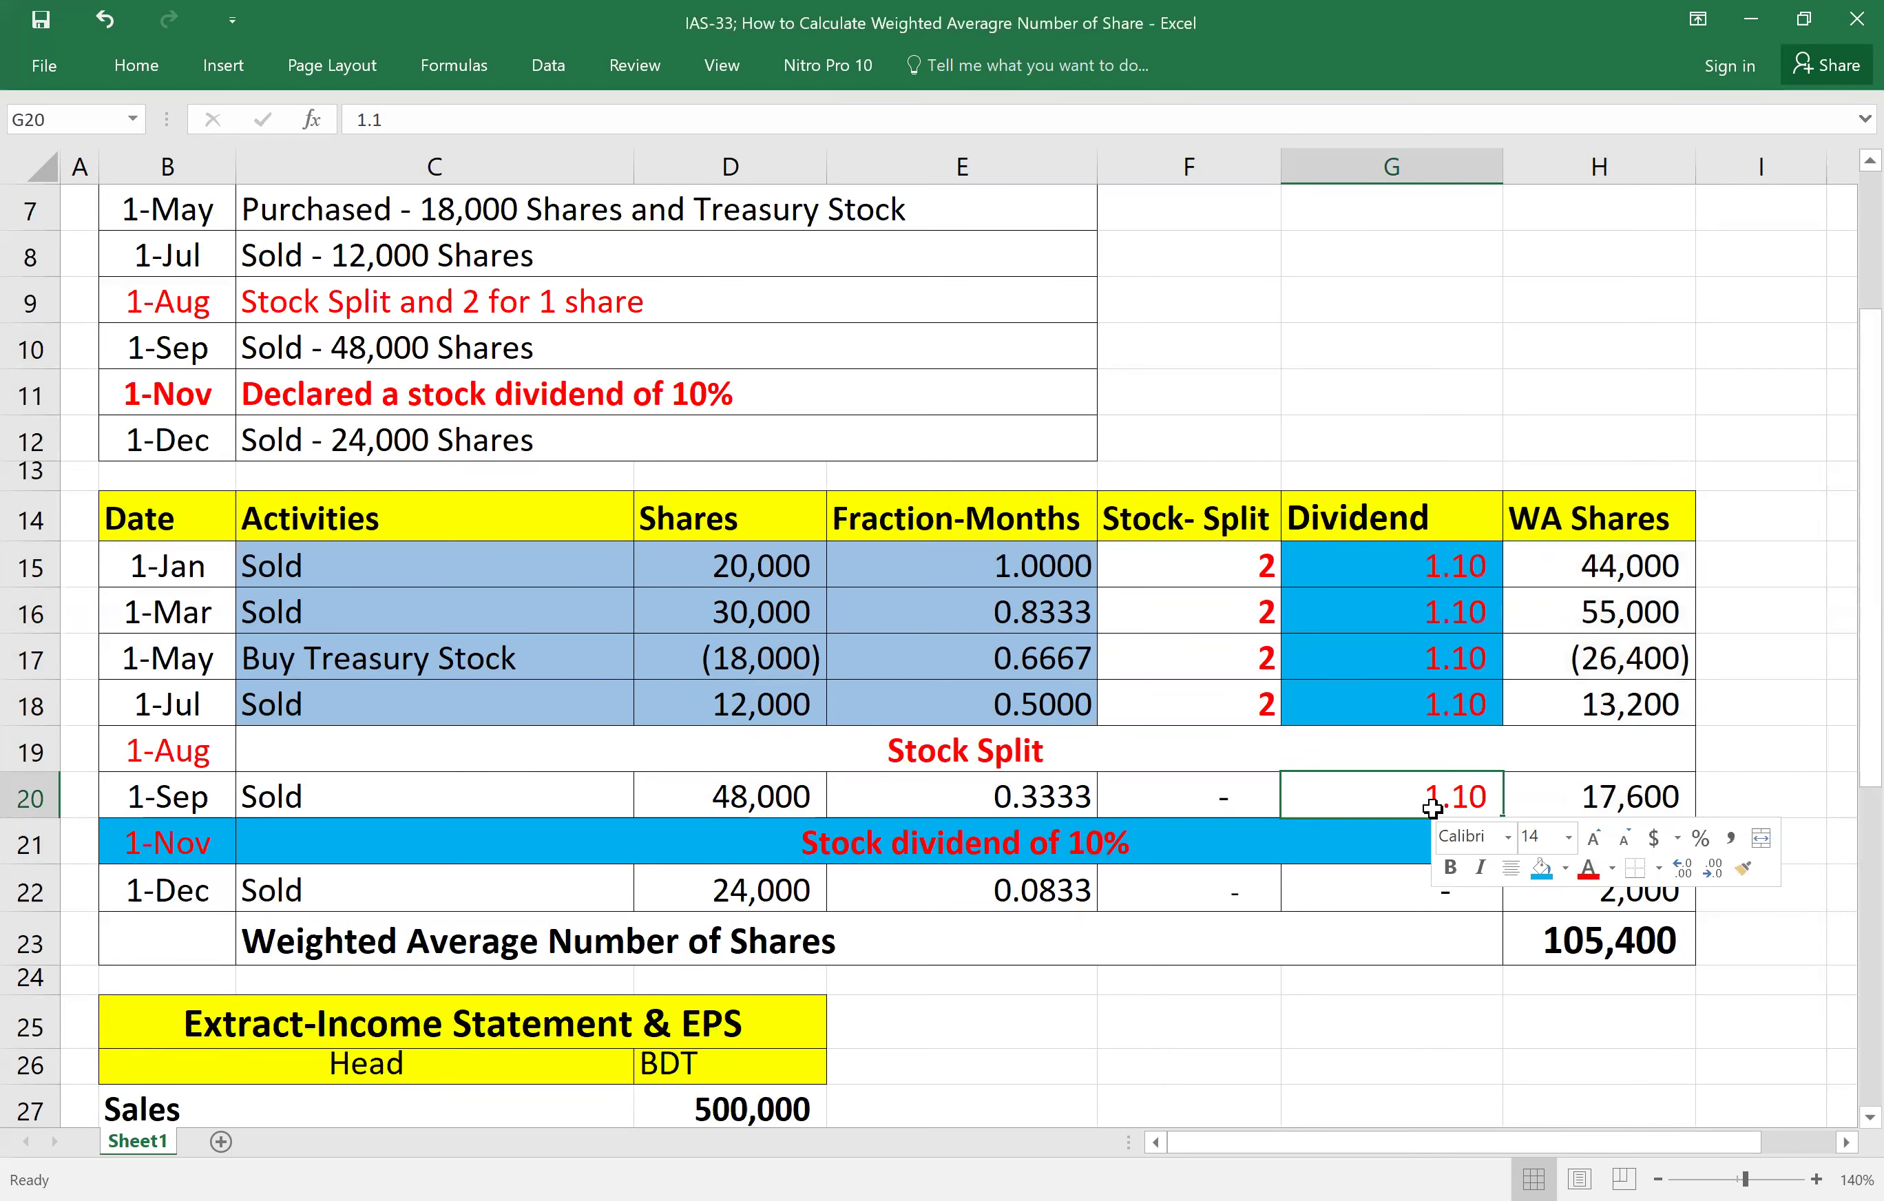
key(Escape)
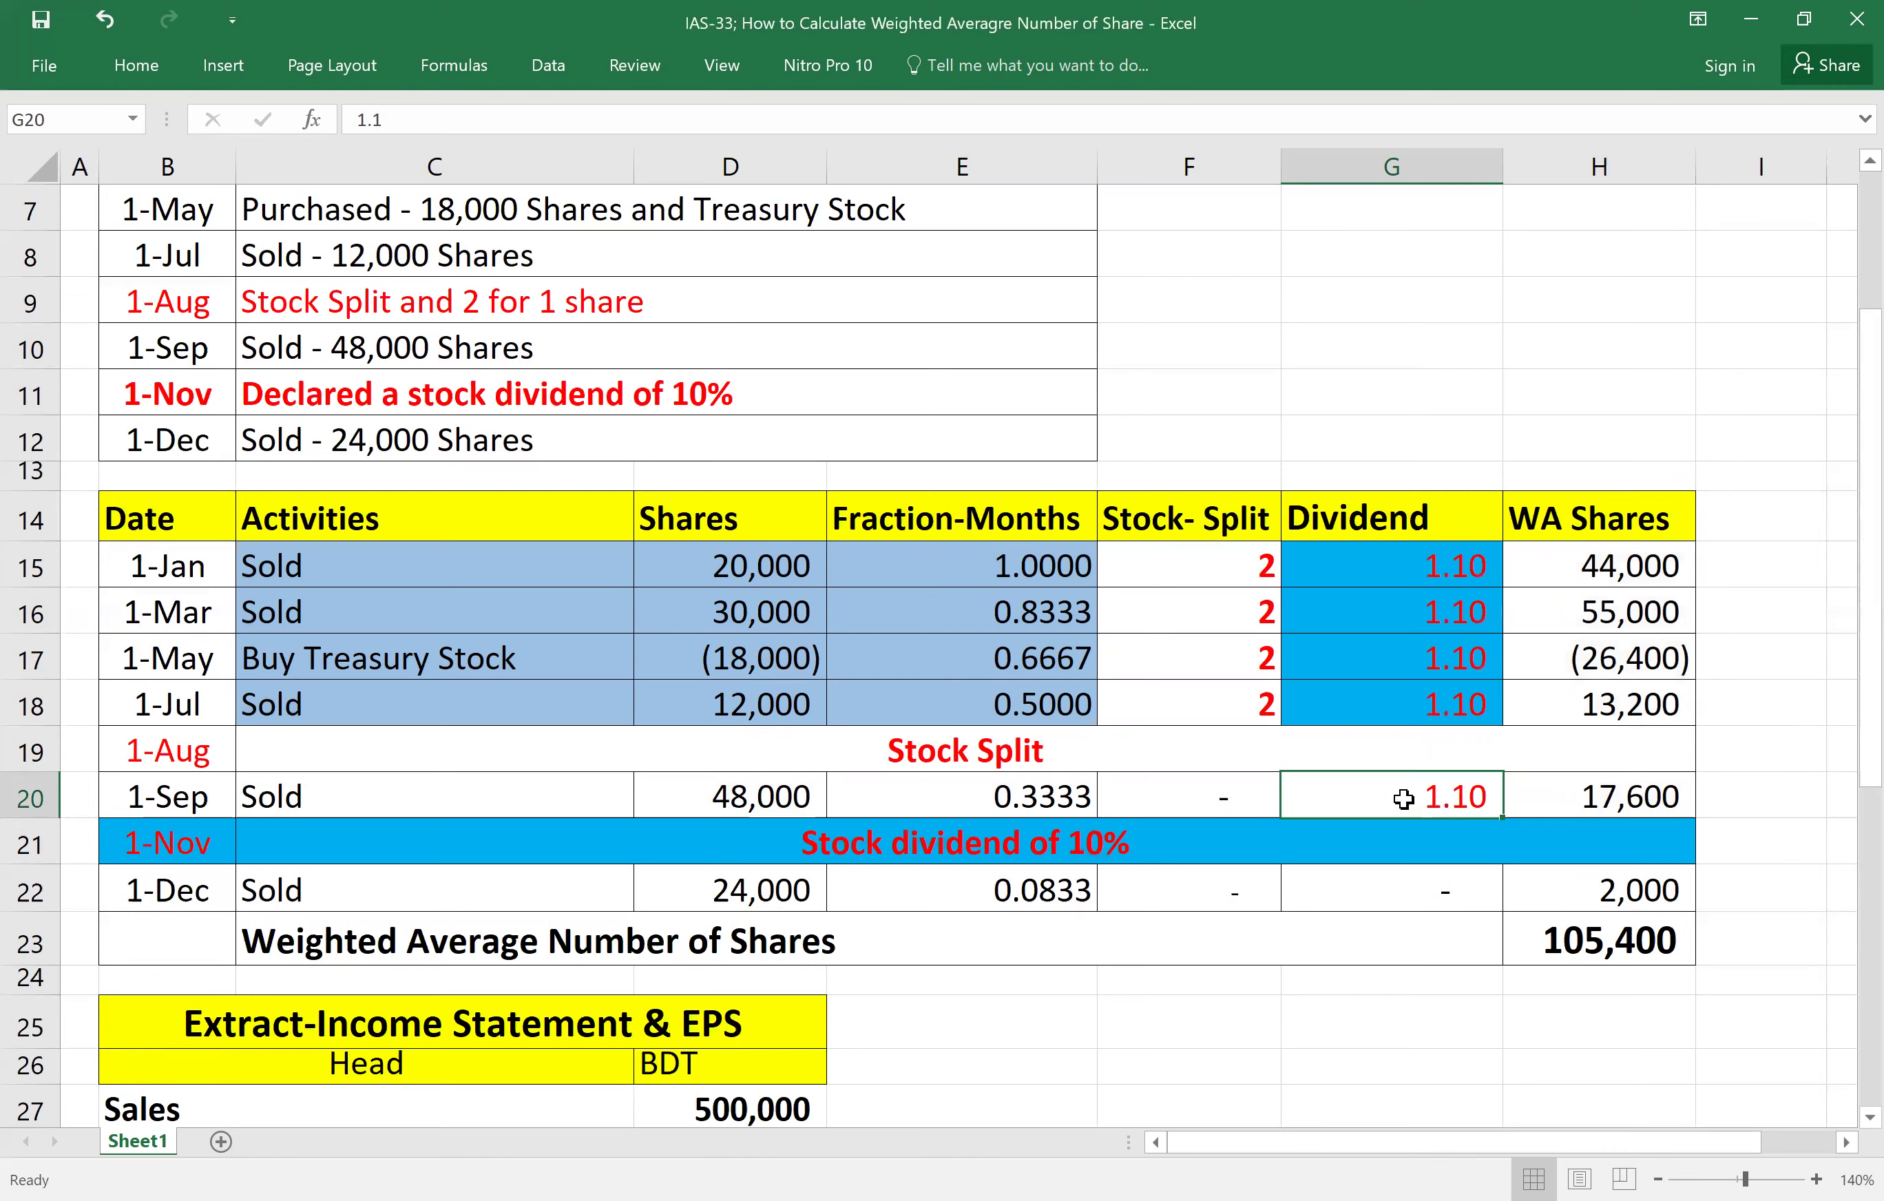
right_click(1466, 824)
click(1513, 871)
click(1658, 339)
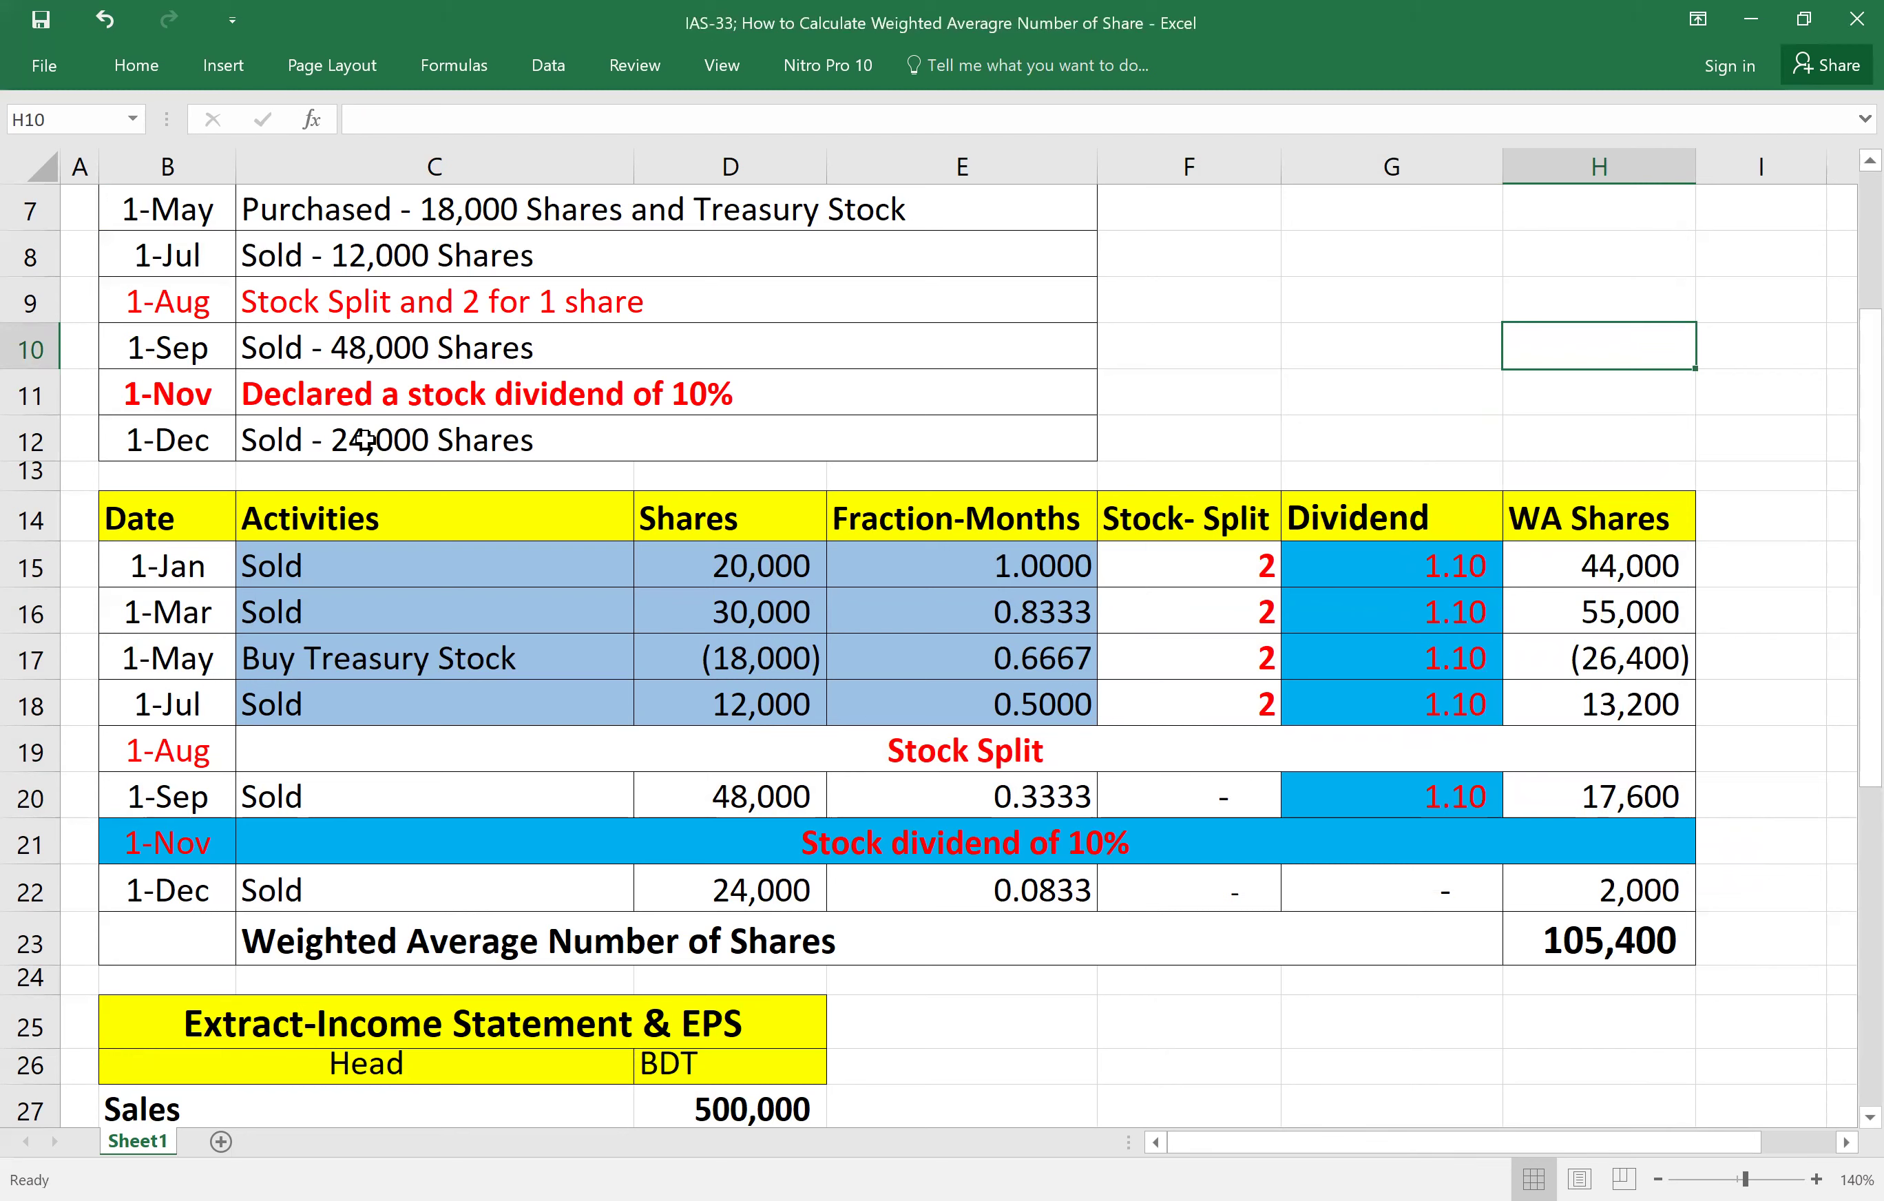
Examine the 1-Dec sale's shares, month fraction, split and dividend factors and weighted shares formula against its entry in the activities list.
click(176, 443)
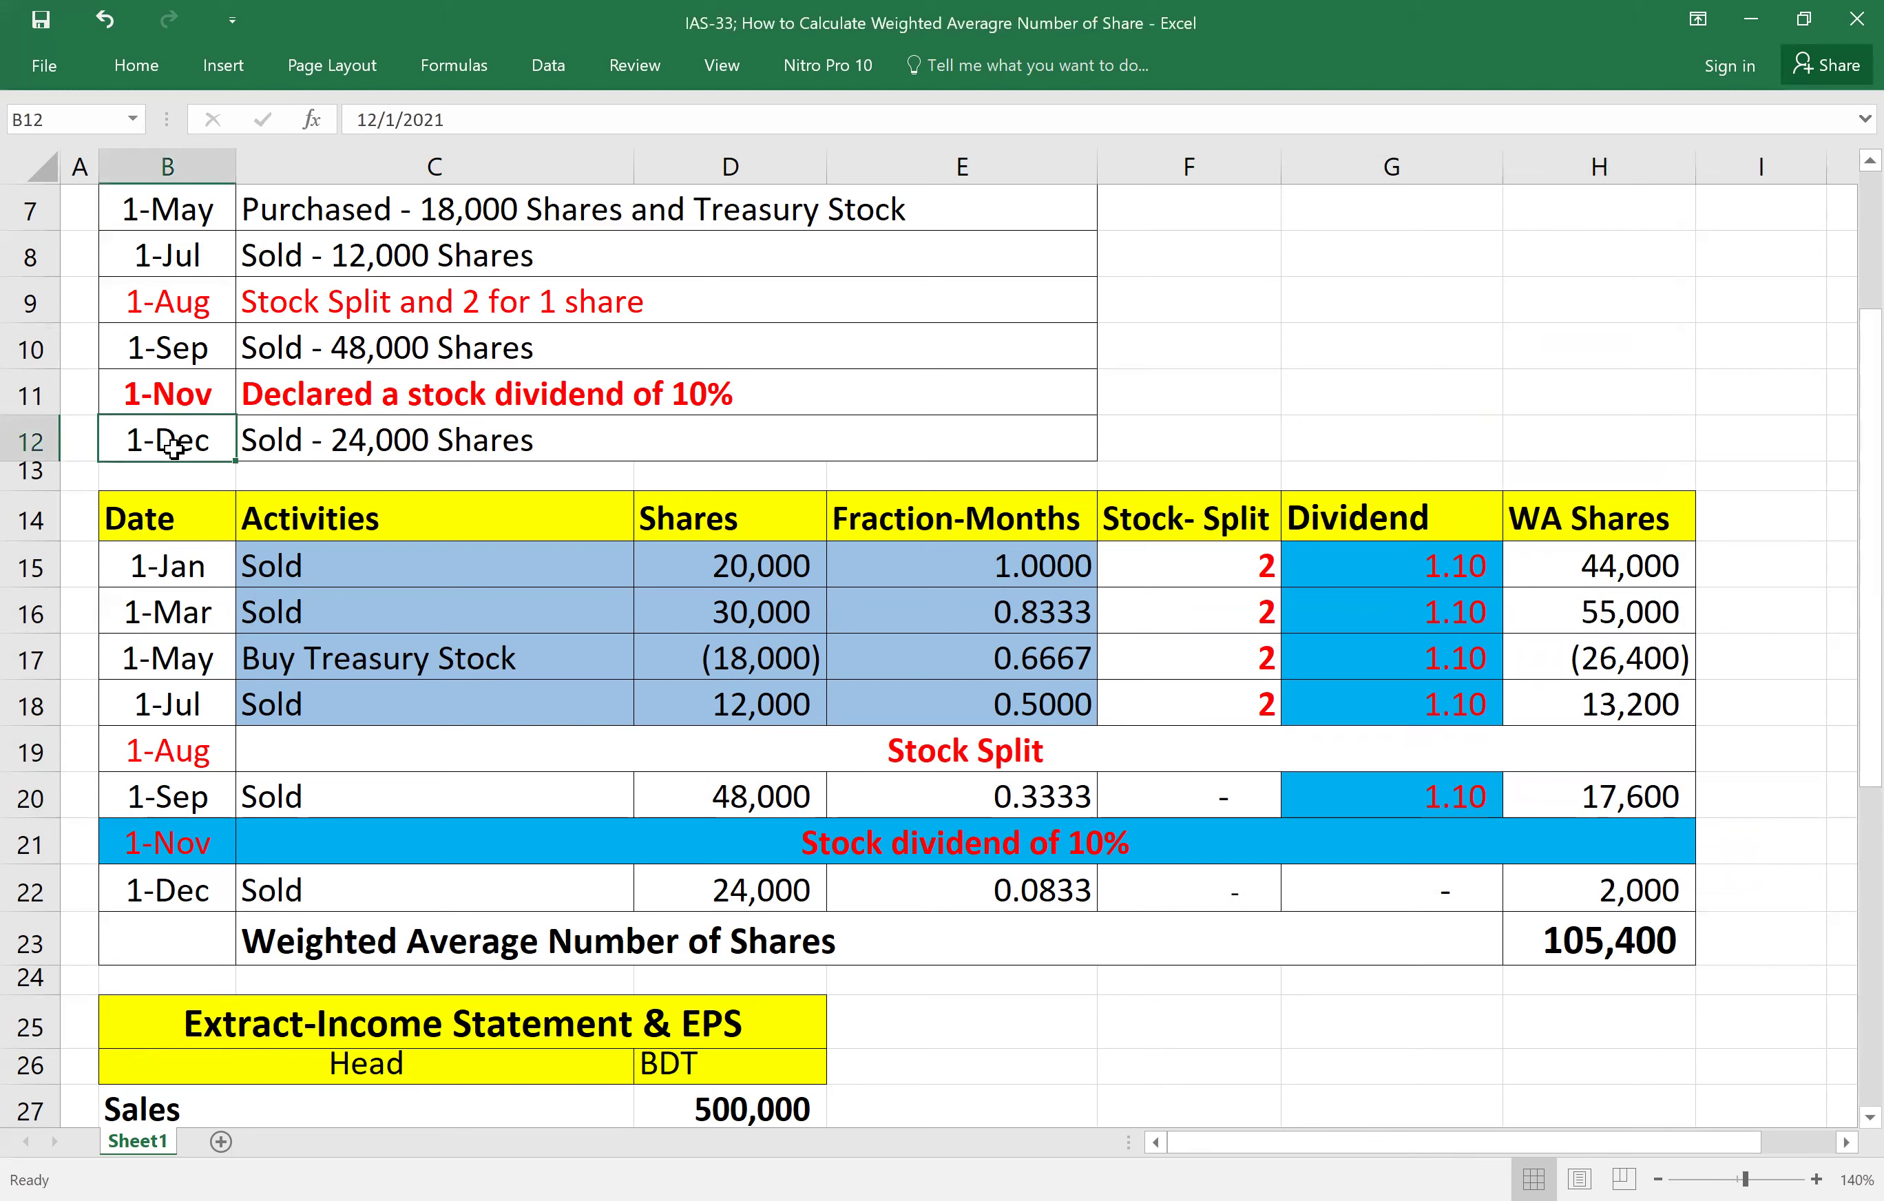
click(308, 437)
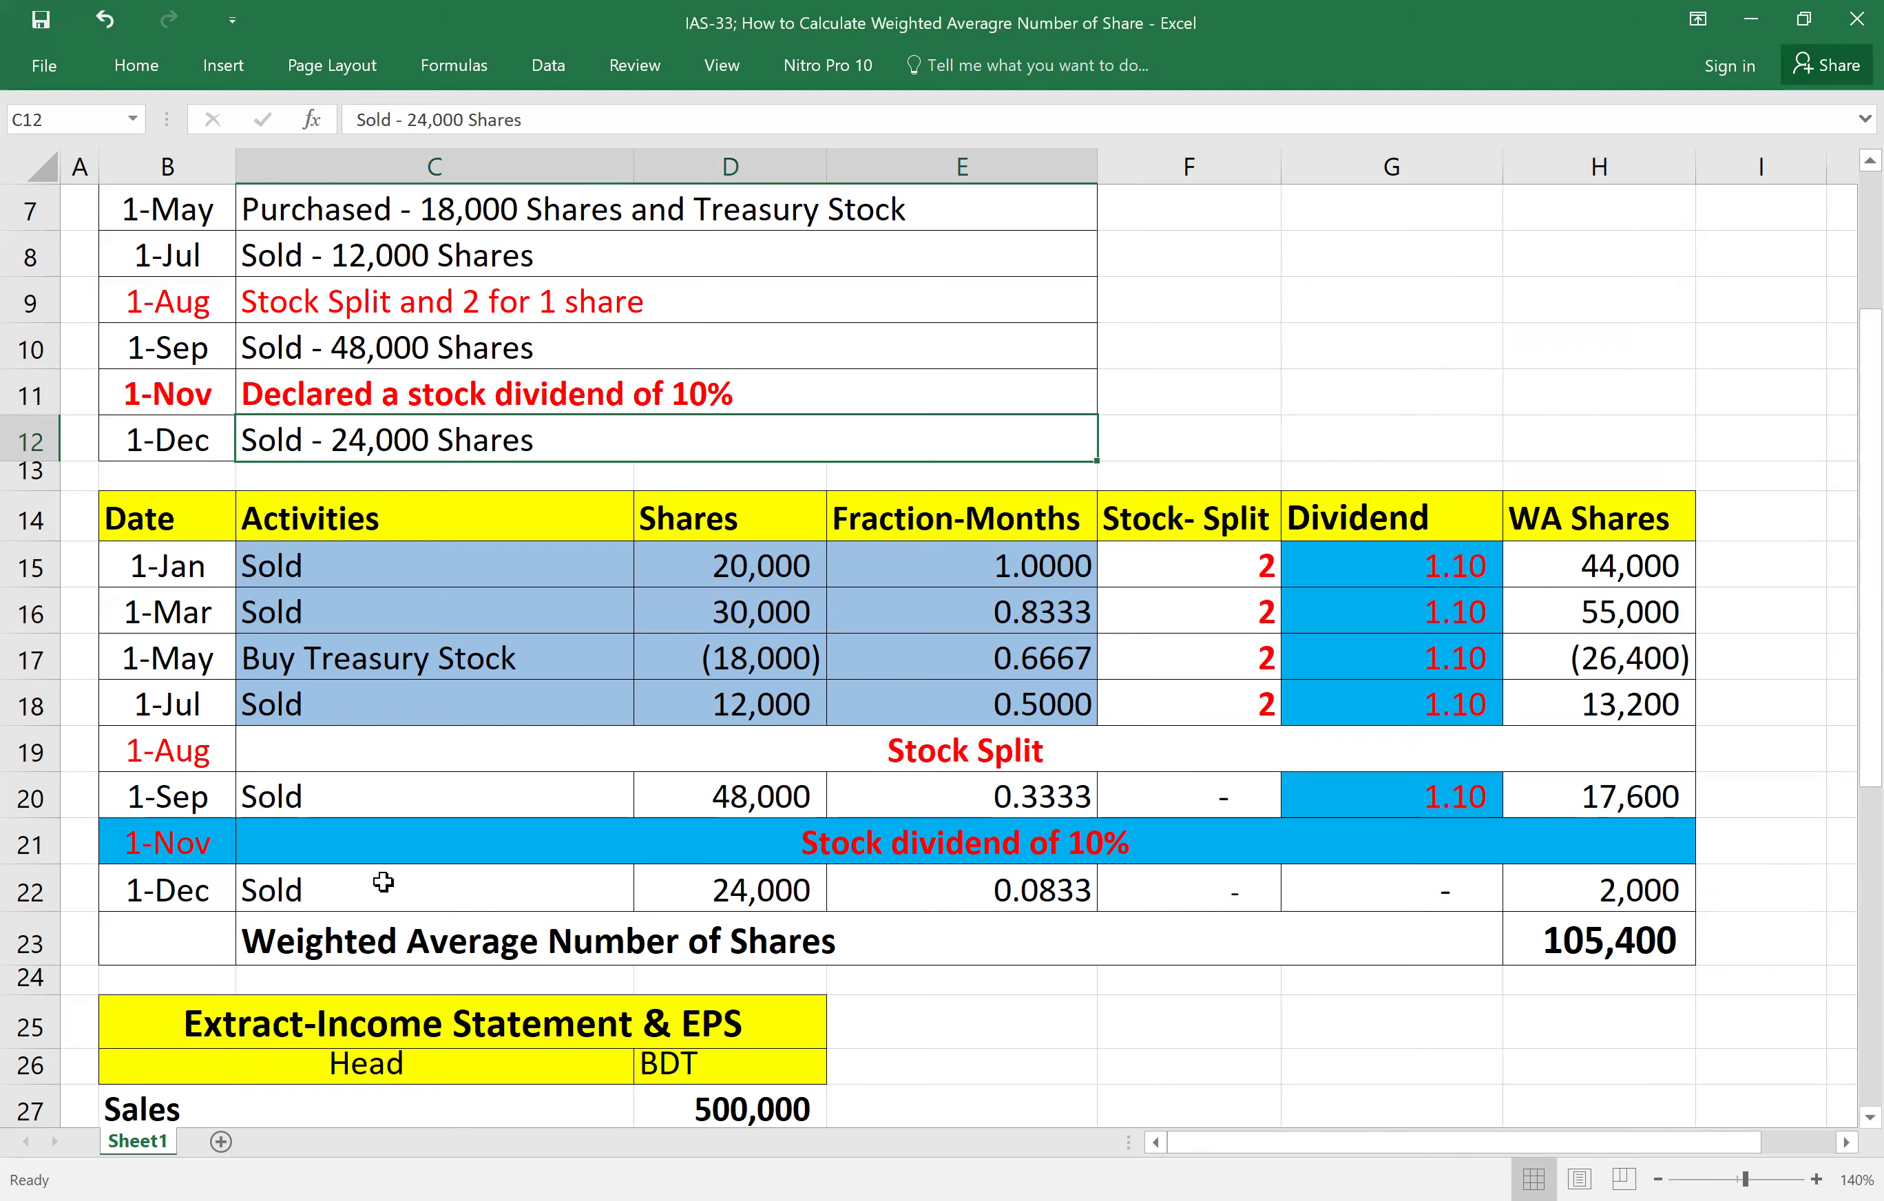
click(333, 897)
click(703, 900)
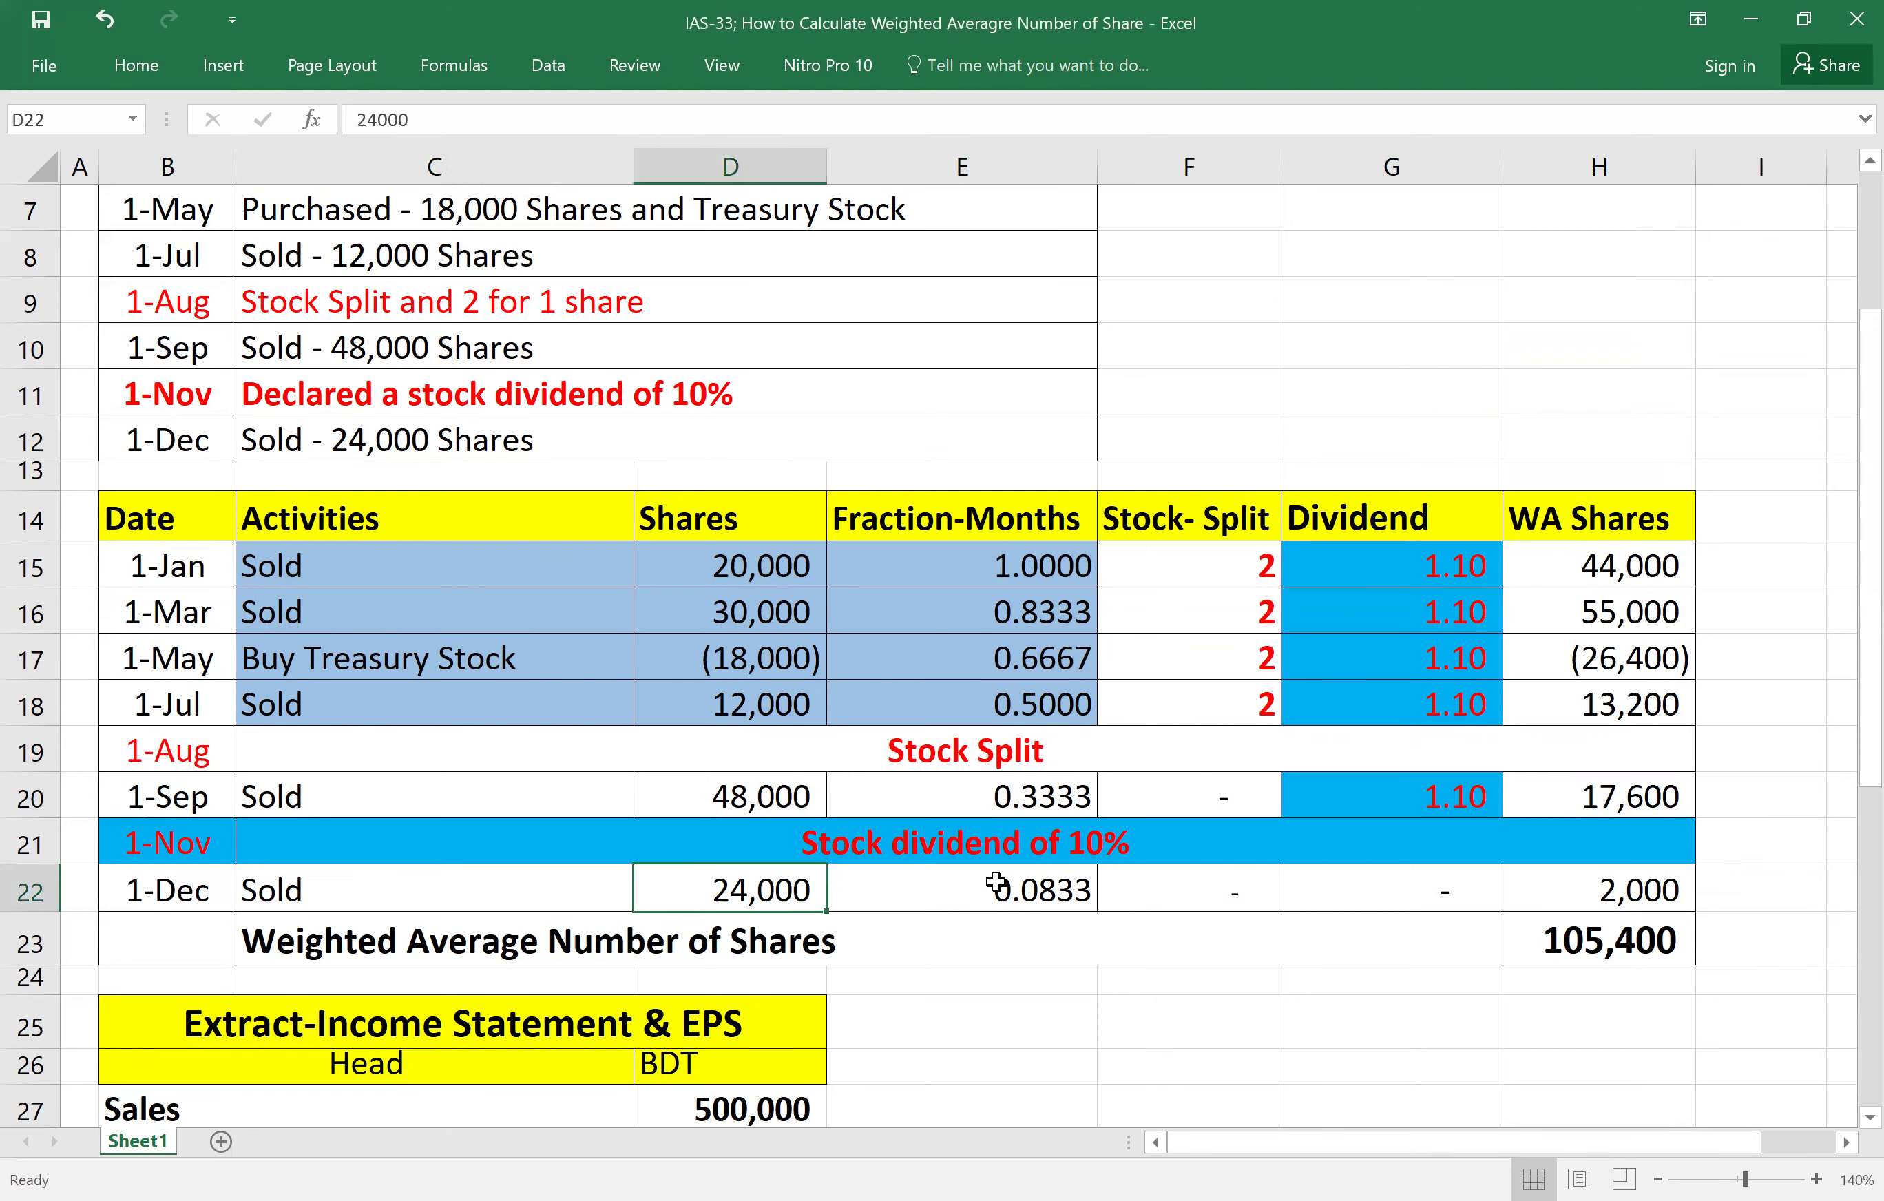
click(995, 884)
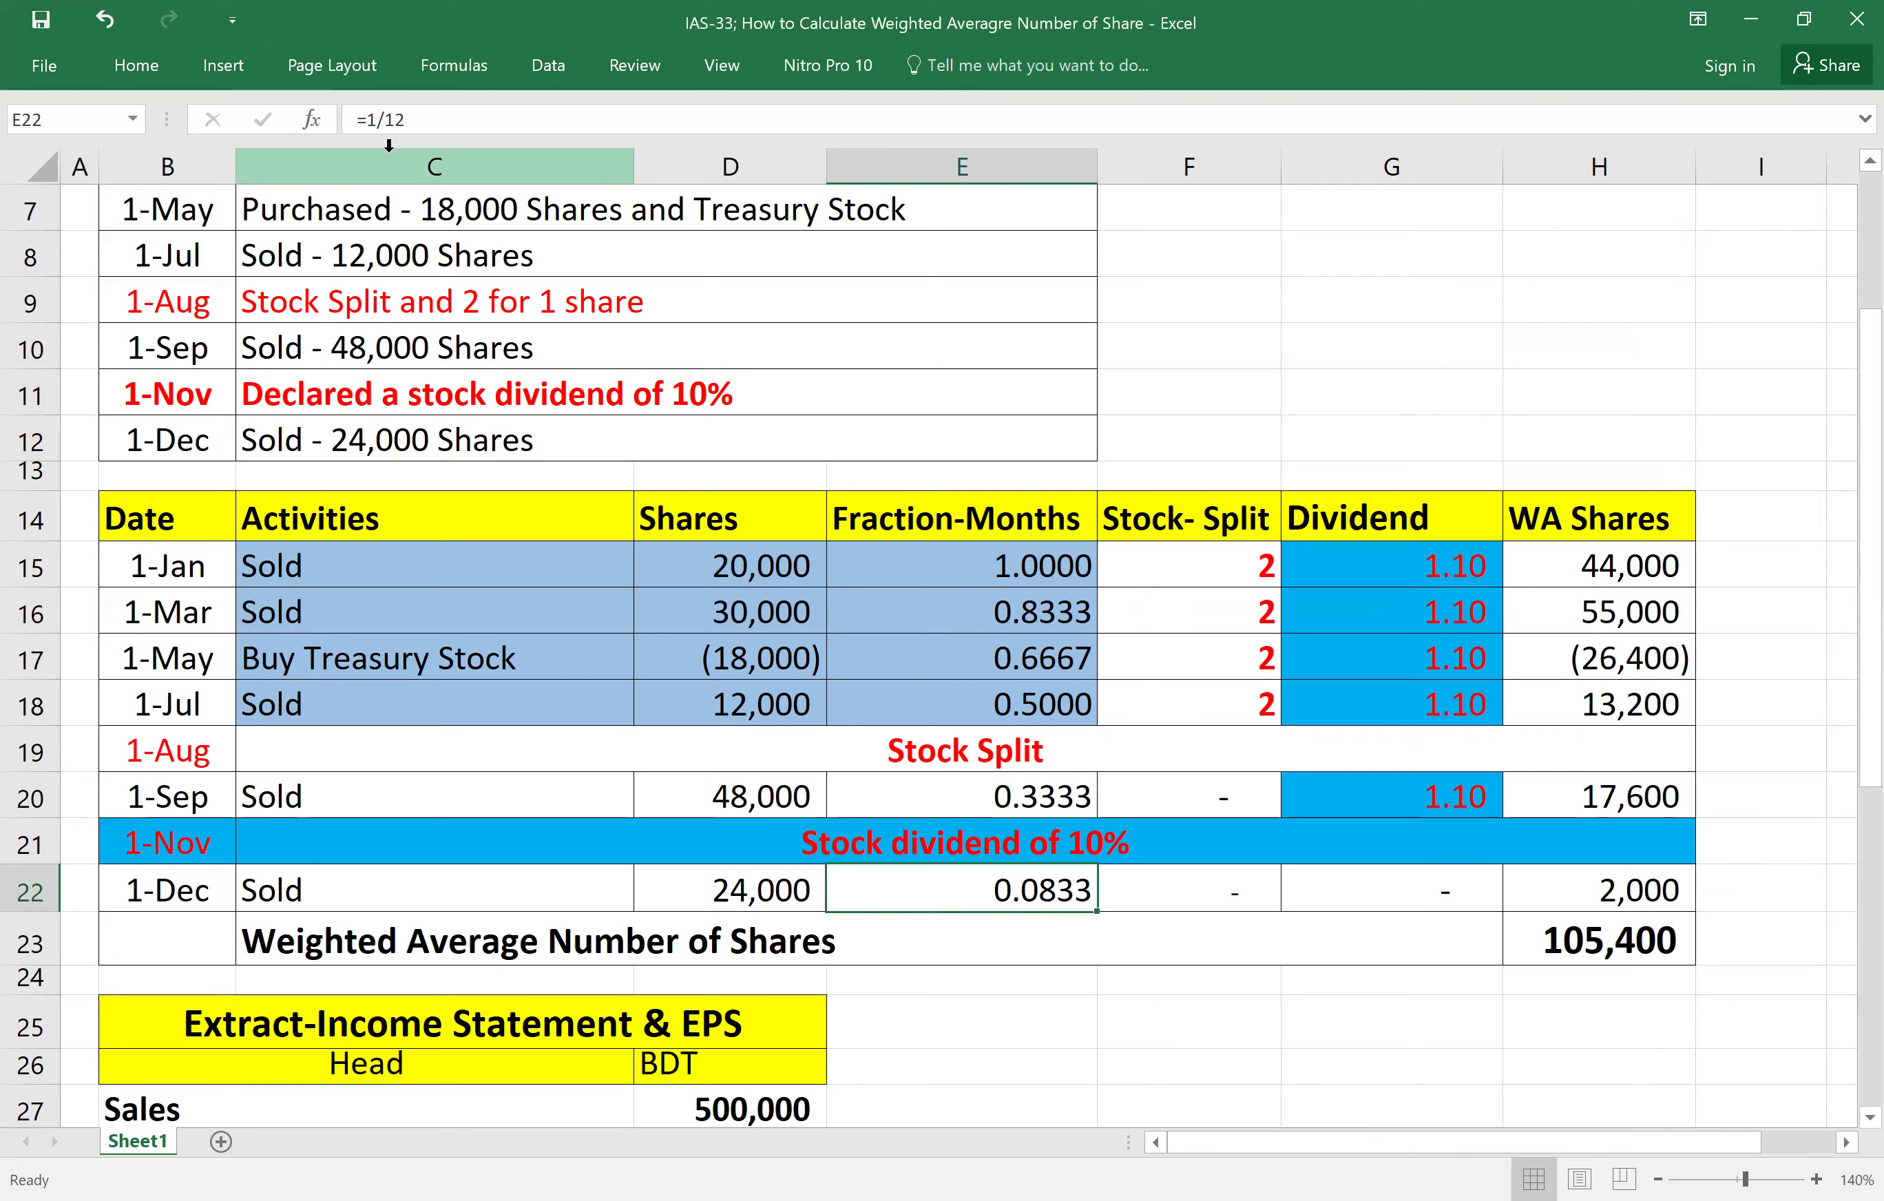
click(1239, 875)
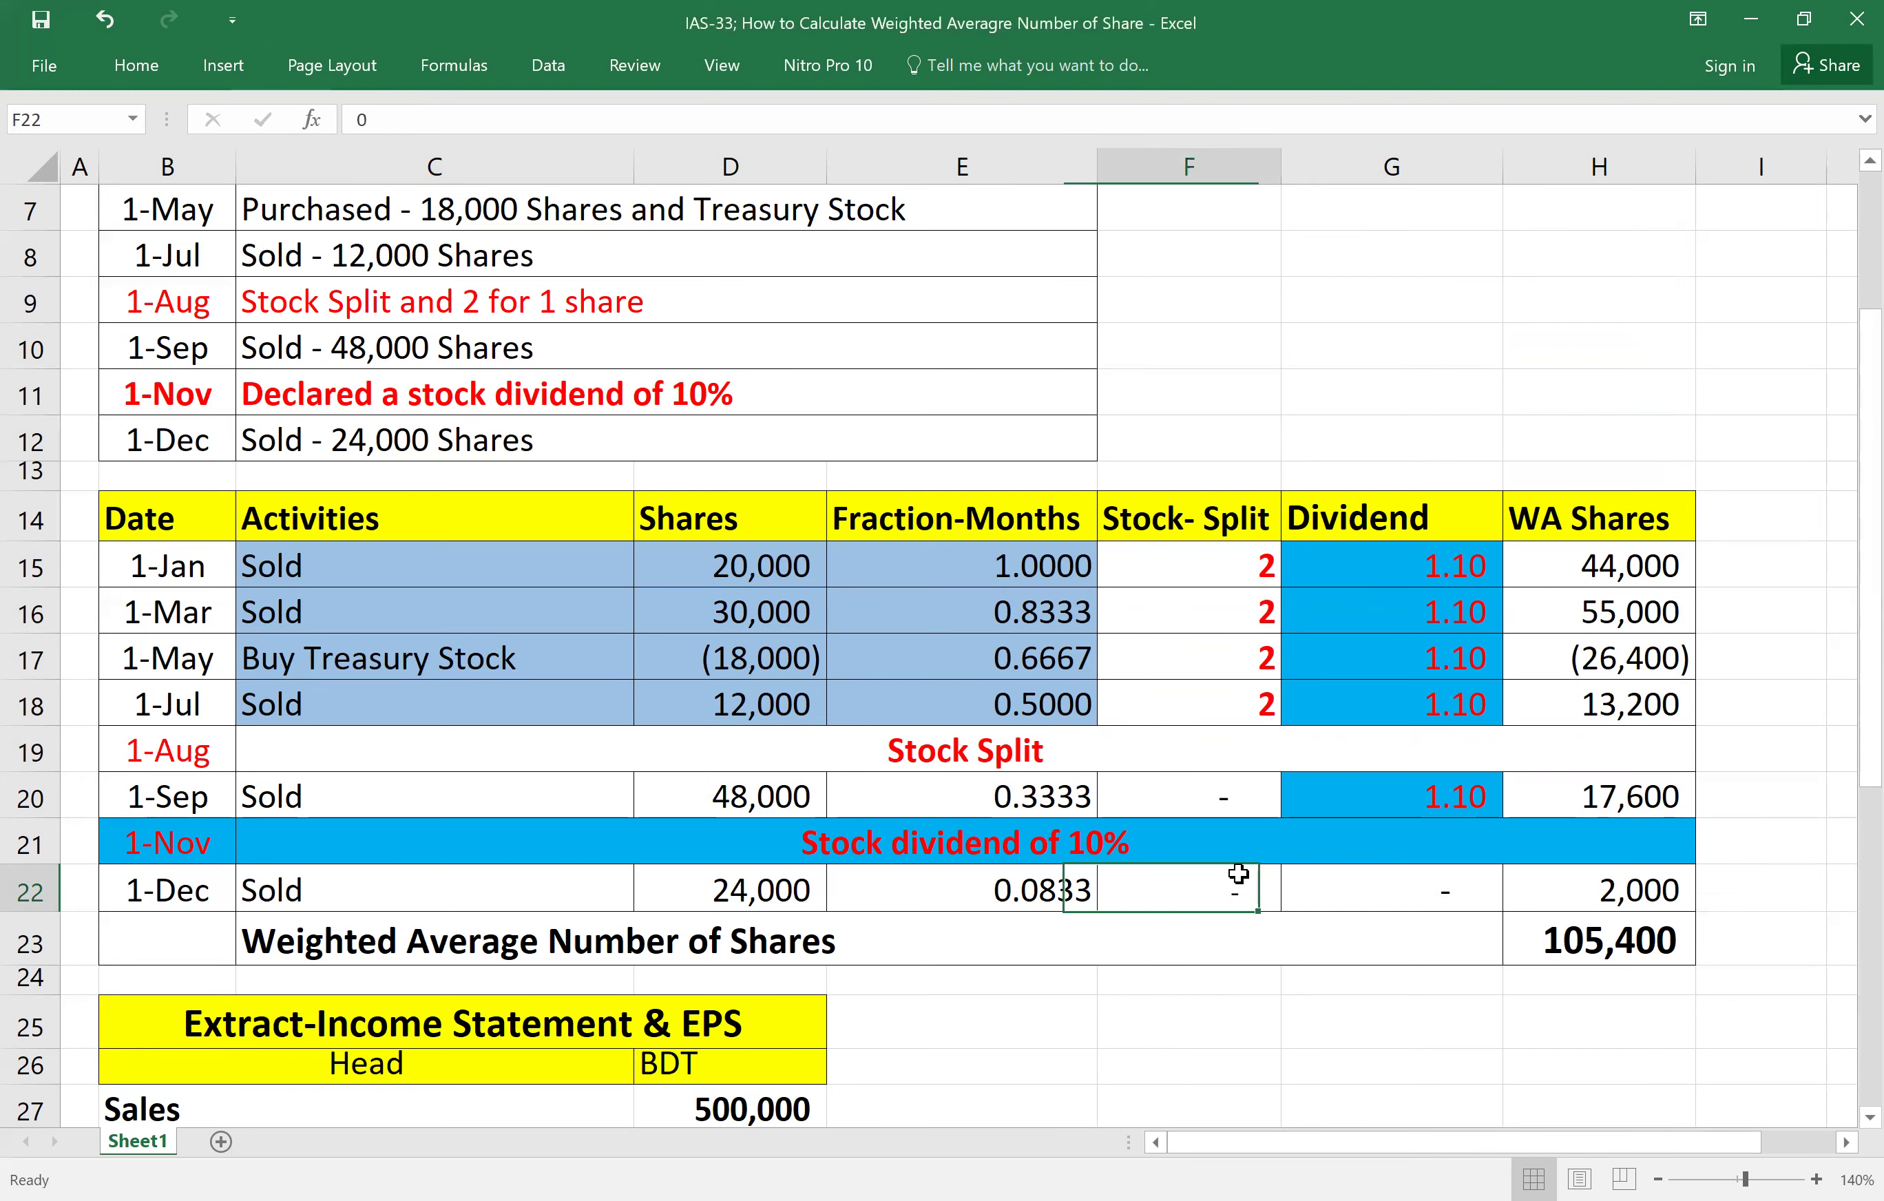
click(1402, 903)
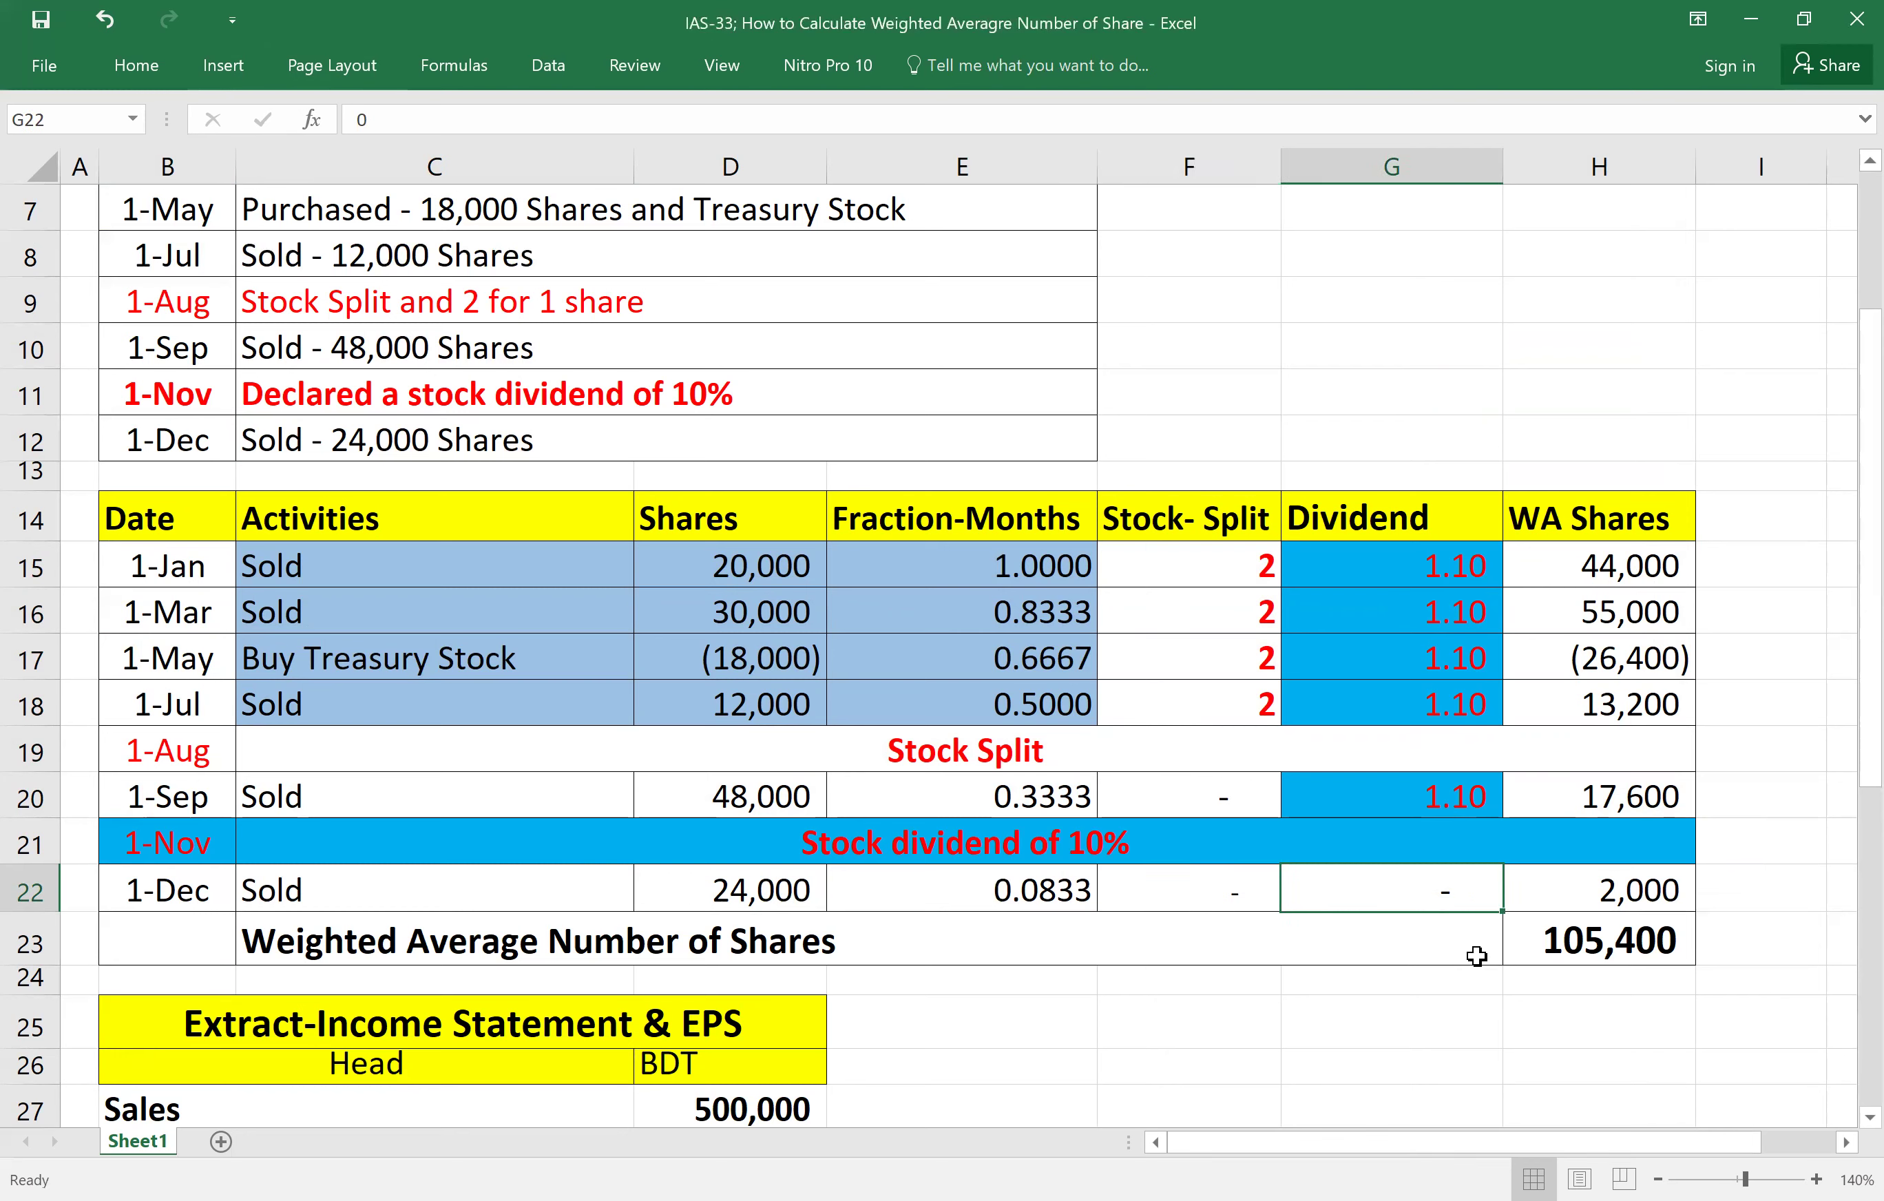
click(1627, 890)
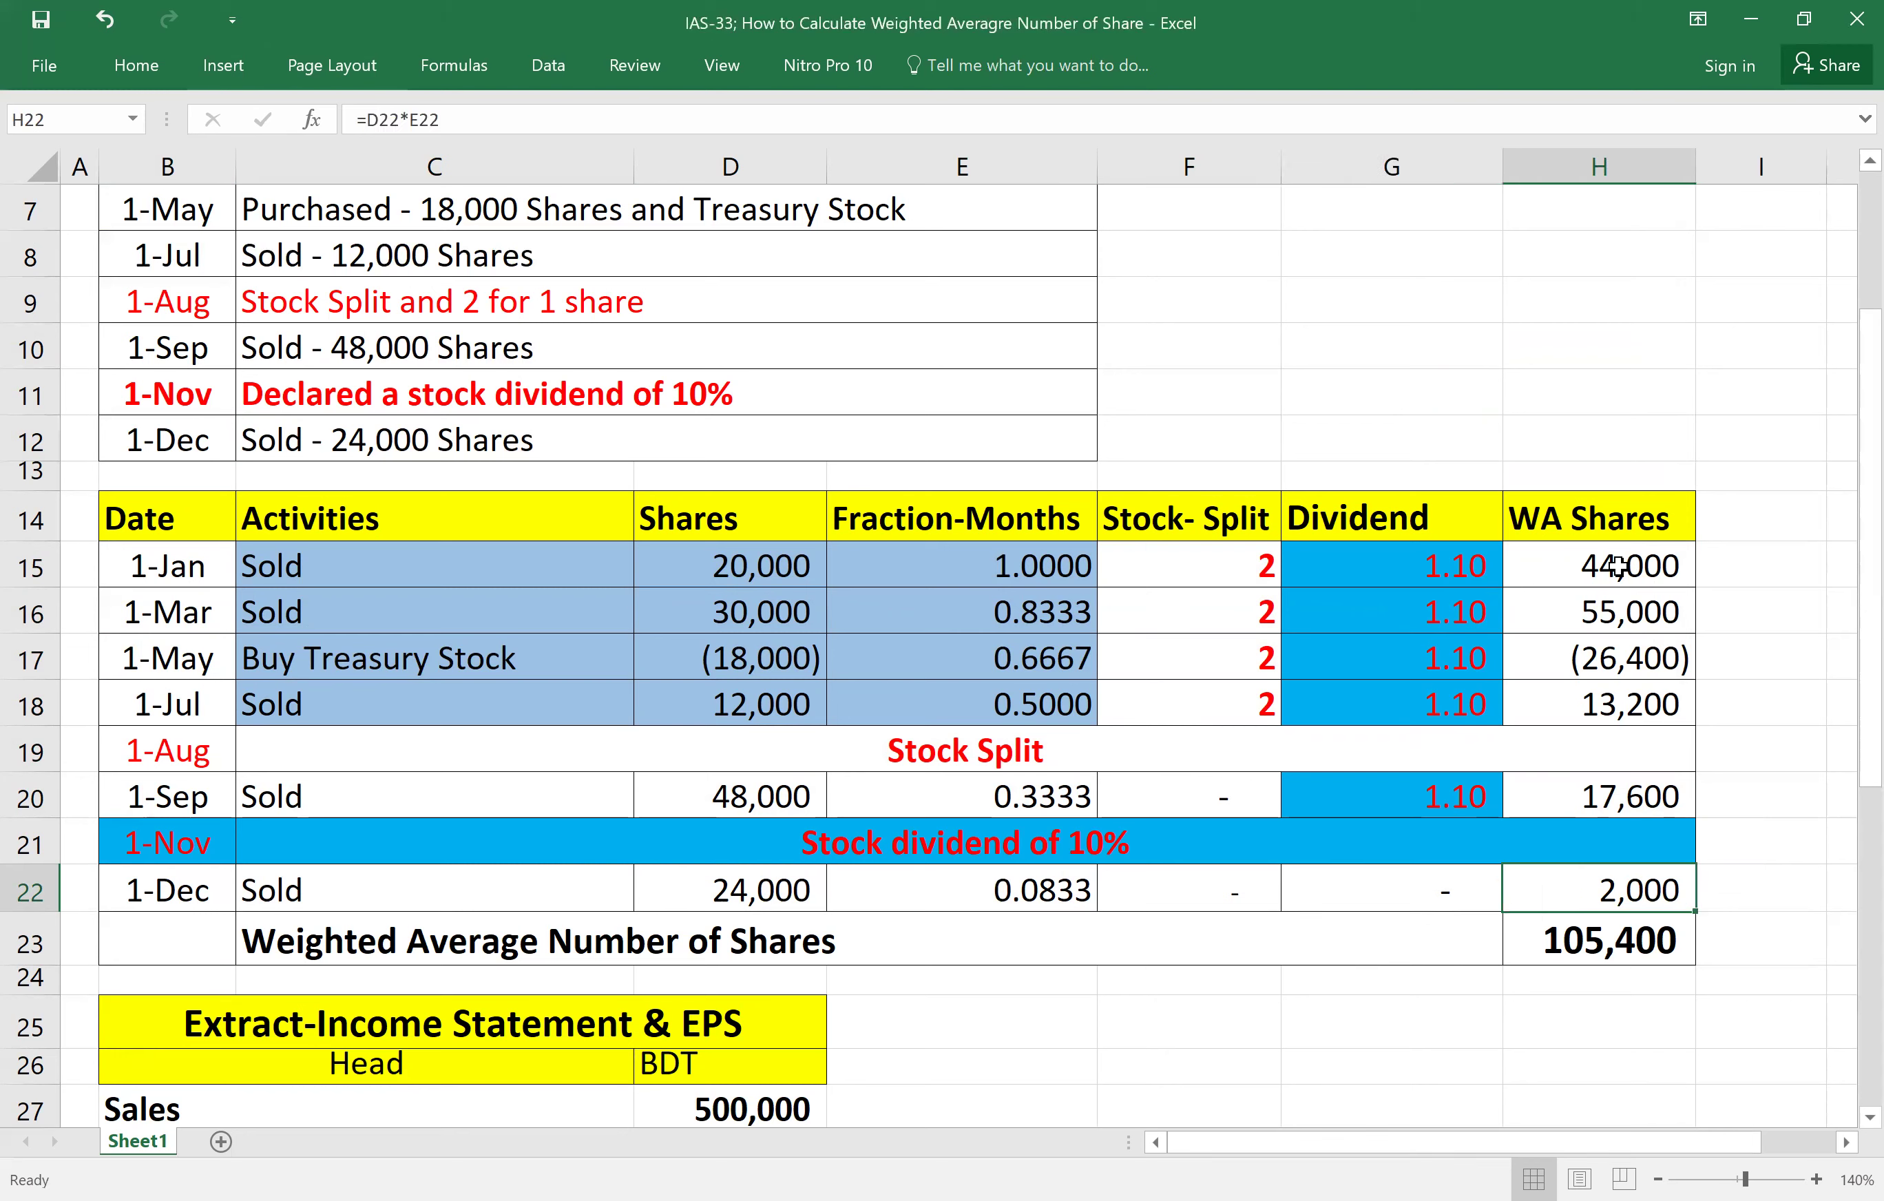
Review the WA Shares results and make the values in H15:H18 bold.
drag(1618, 565, 1623, 618)
click(1733, 607)
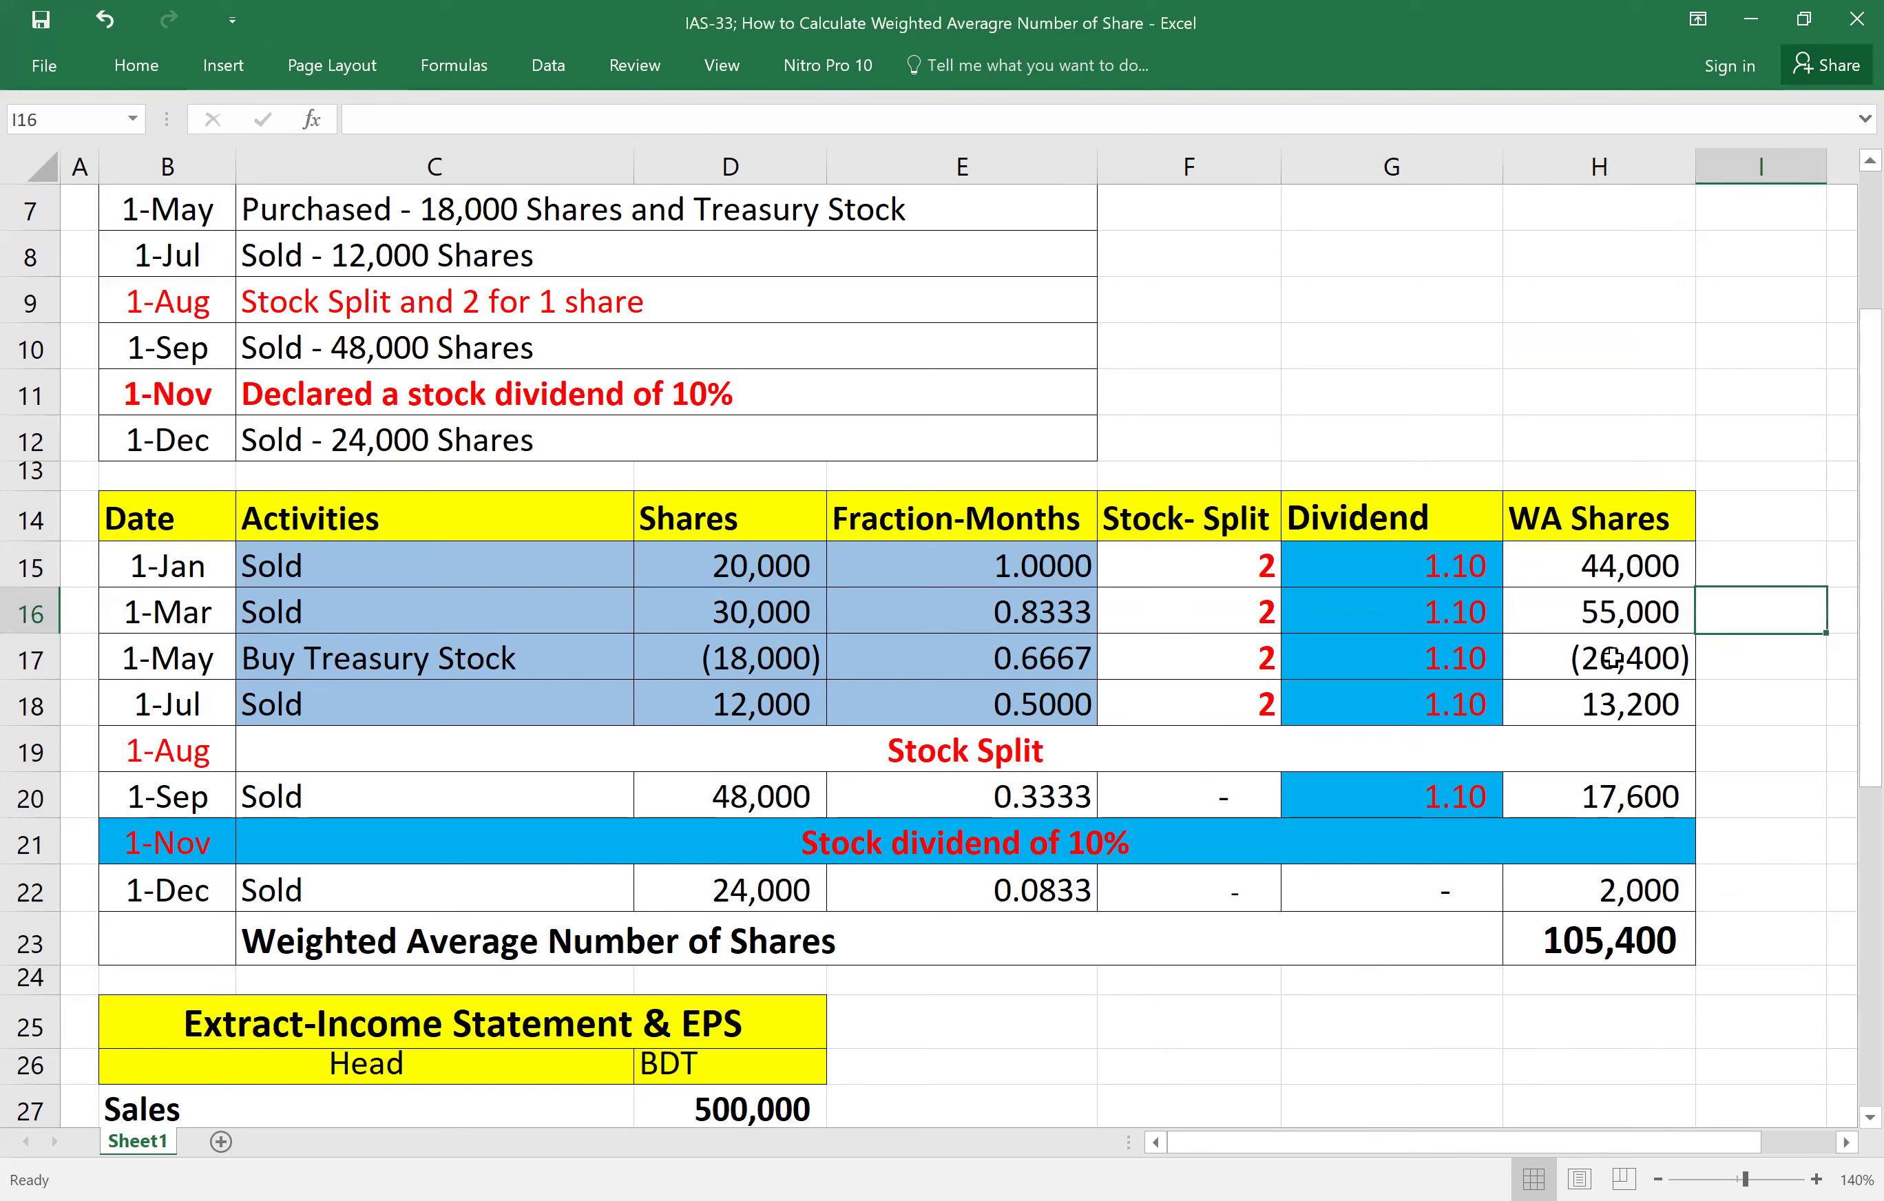
click(1612, 659)
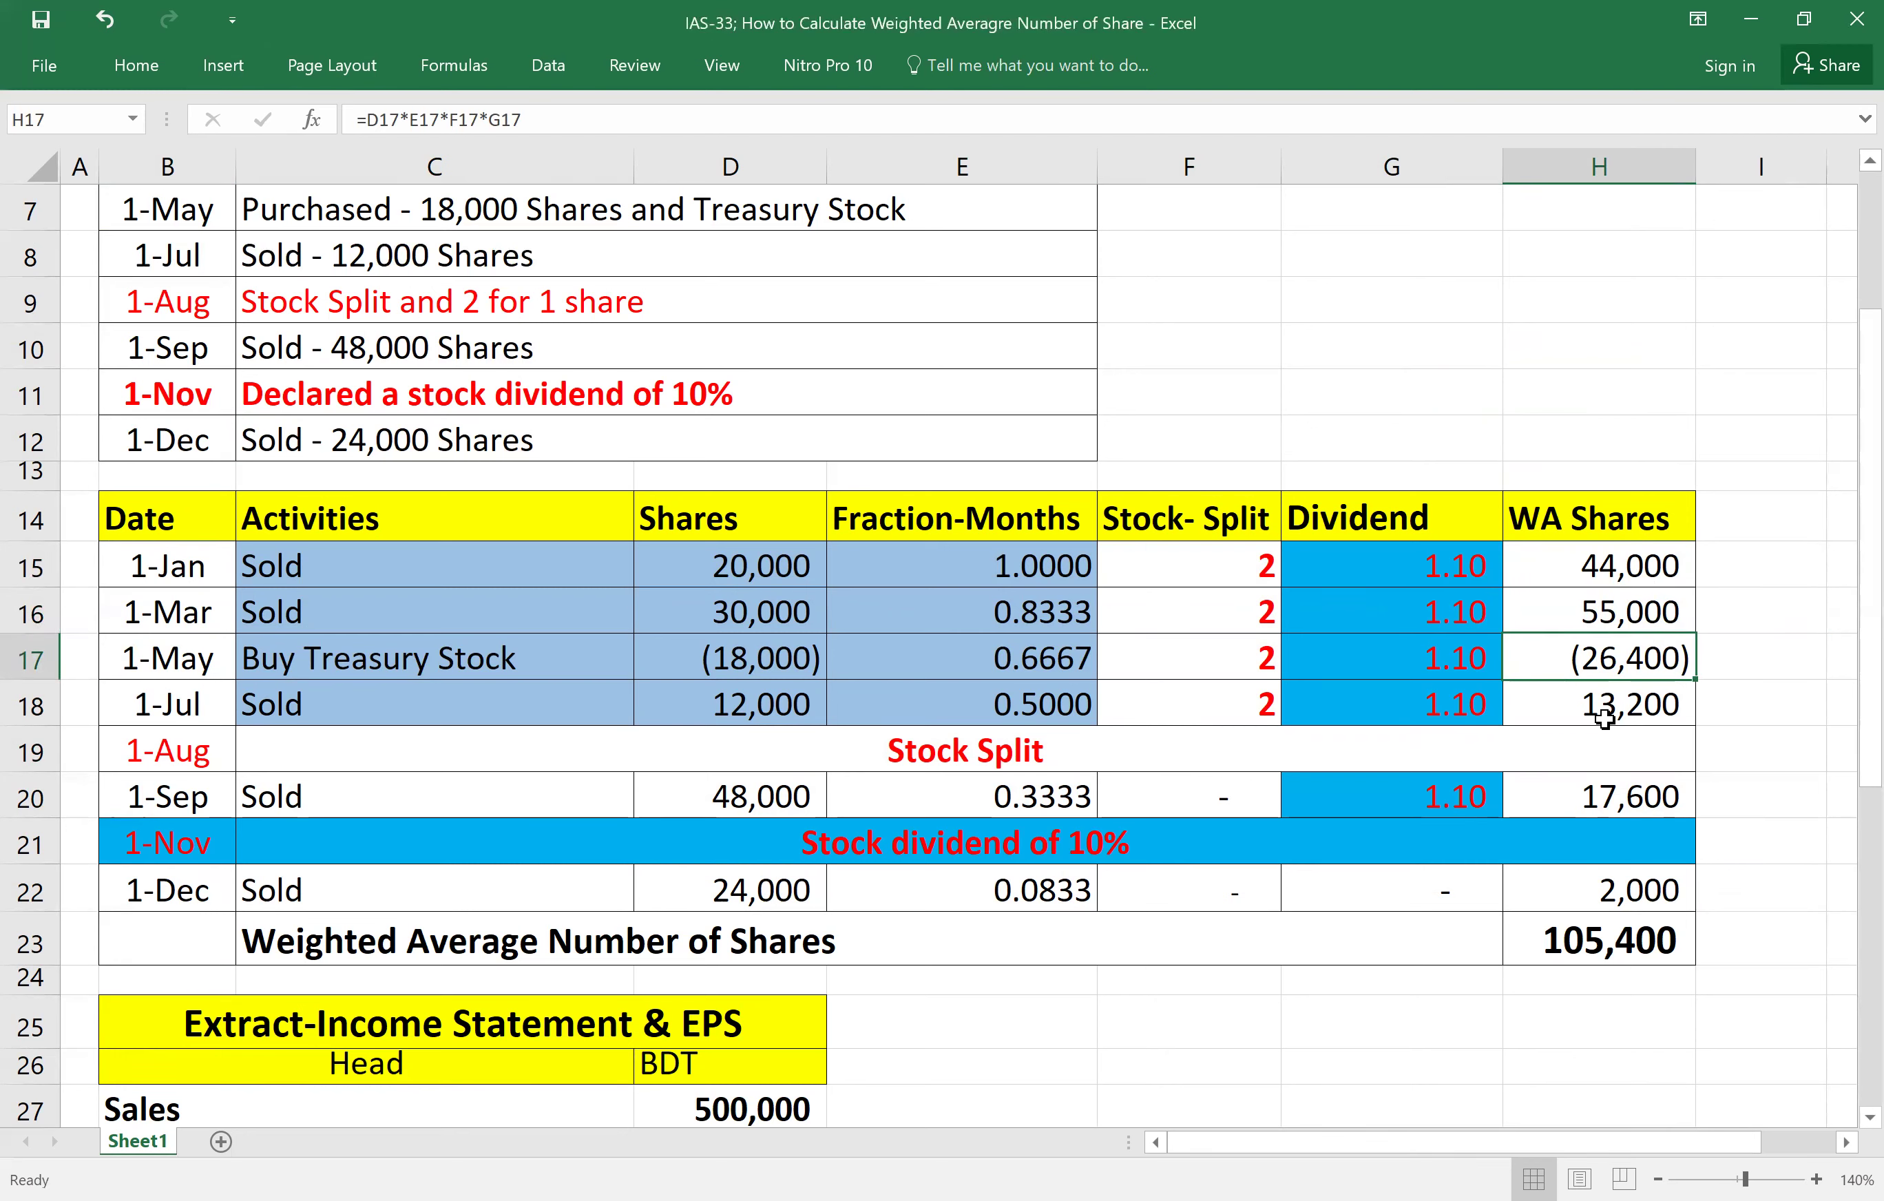
drag(1613, 585, 1611, 843)
click(1821, 660)
drag(1636, 574, 1627, 705)
right_click(1629, 673)
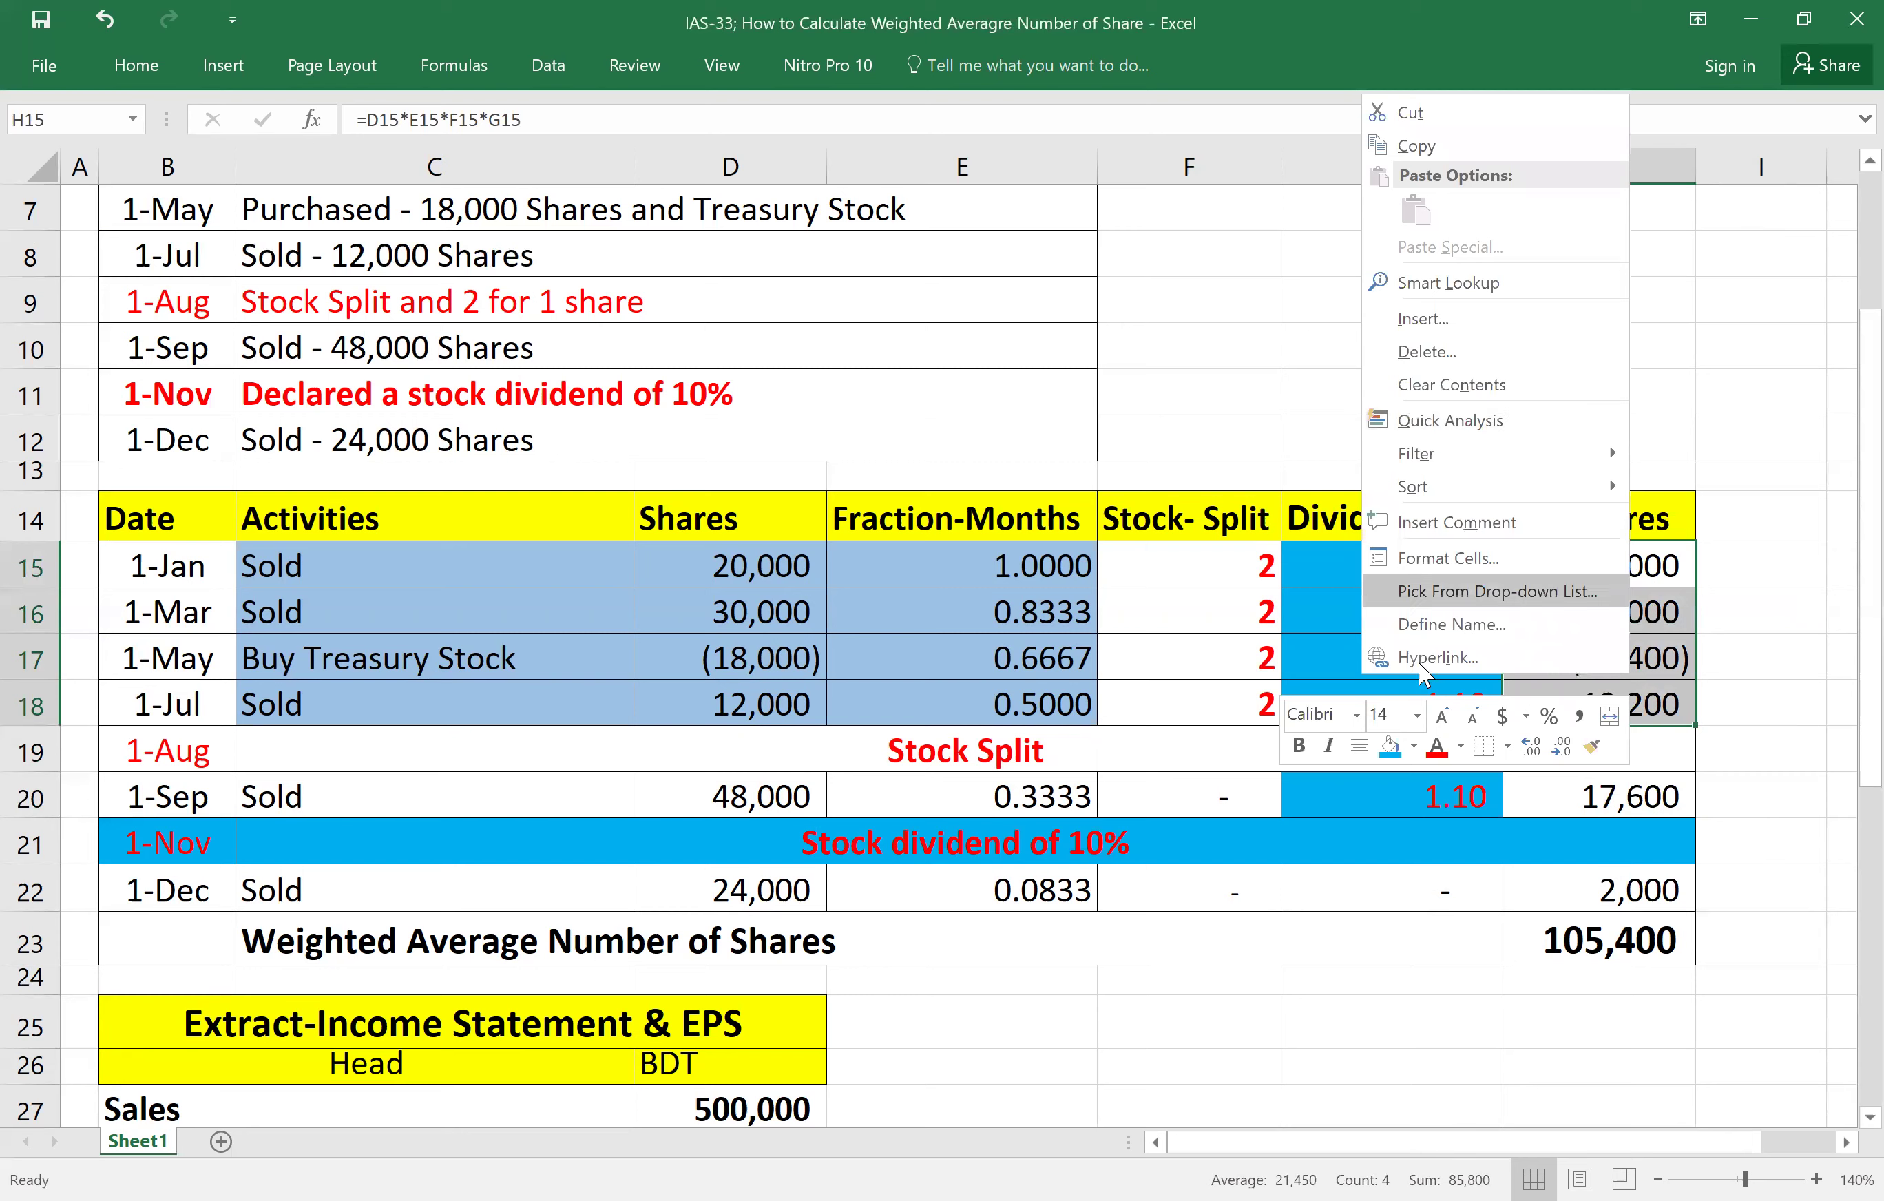
key(Escape)
click(1772, 756)
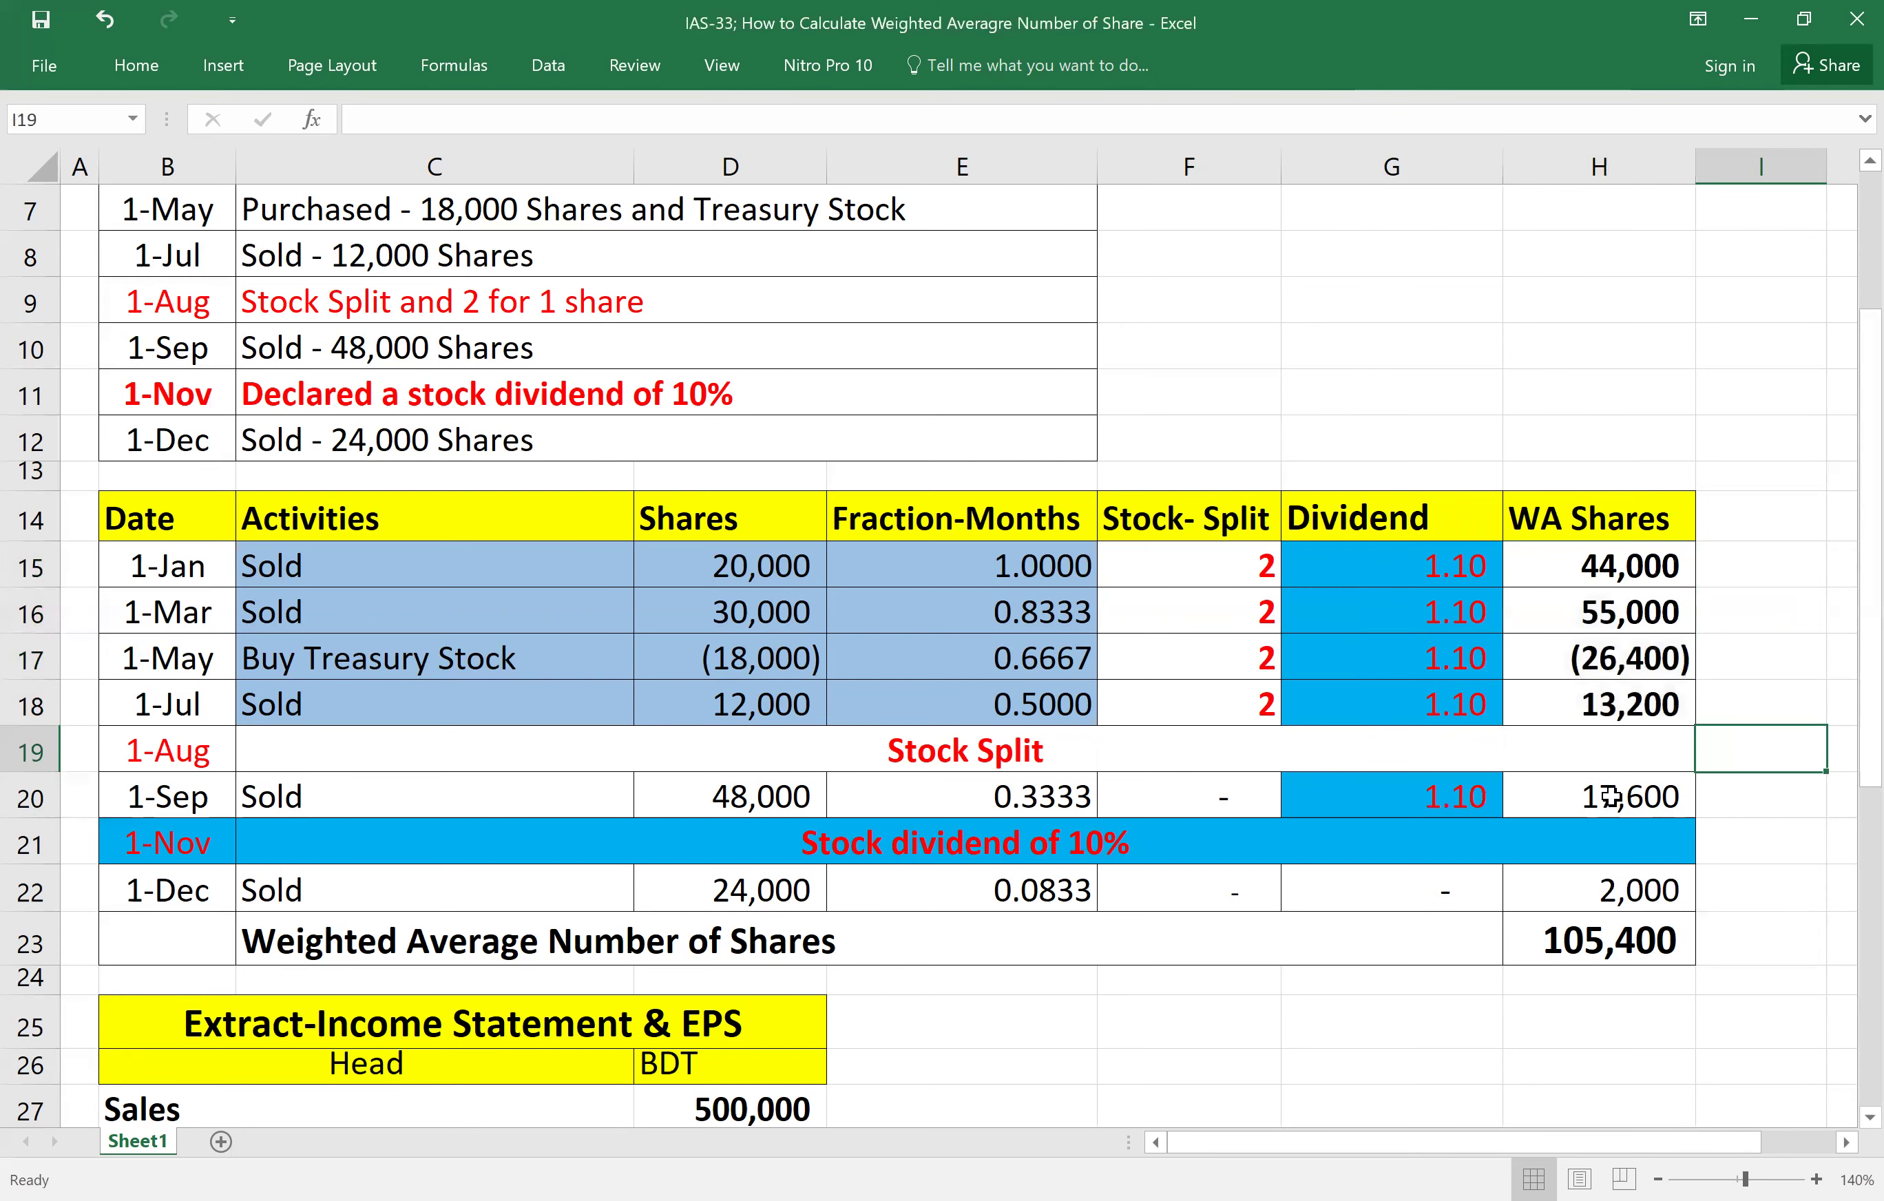
Make the WA Shares values of the 1-Sep and 1-Dec sales in H20 and H22 bold.
click(1610, 796)
right_click(1609, 797)
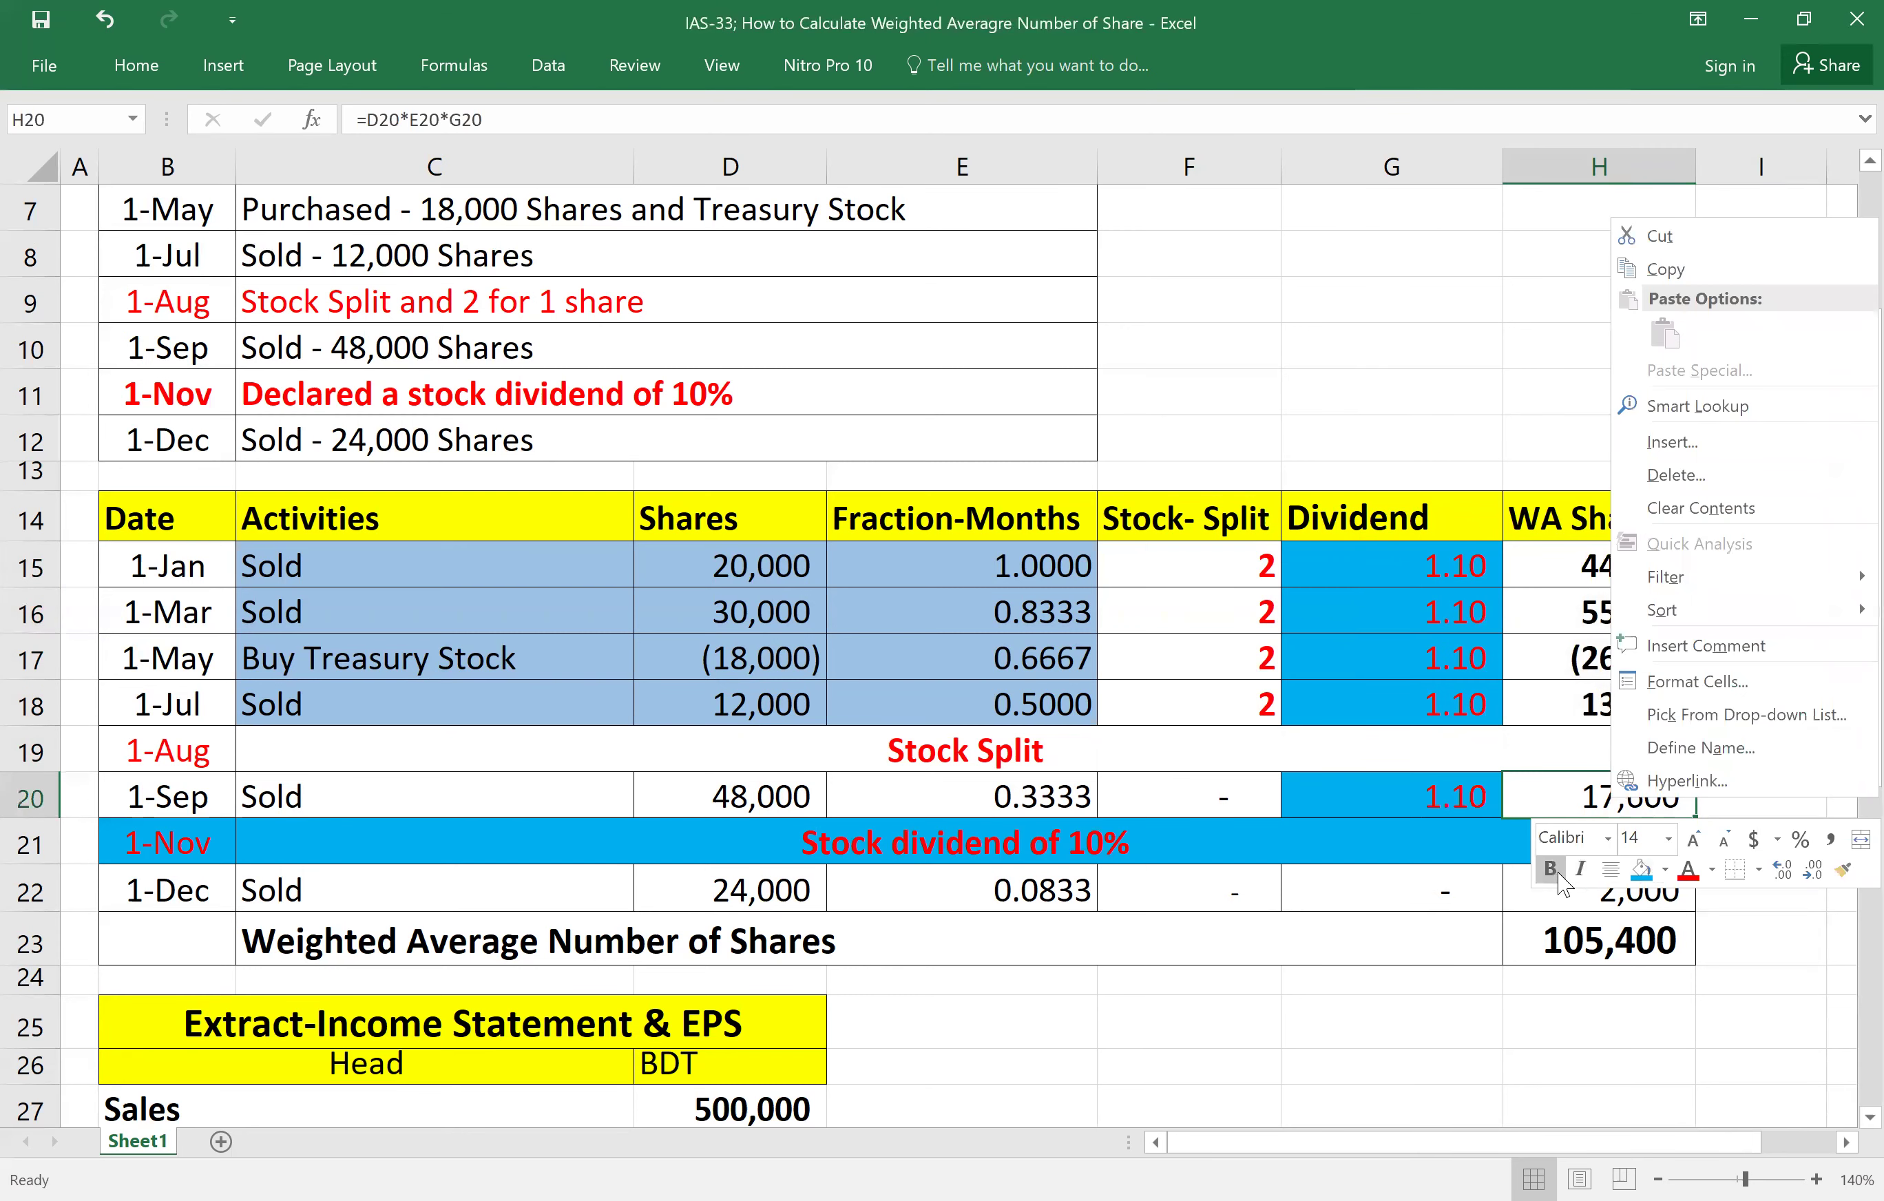
click(1613, 945)
click(1632, 890)
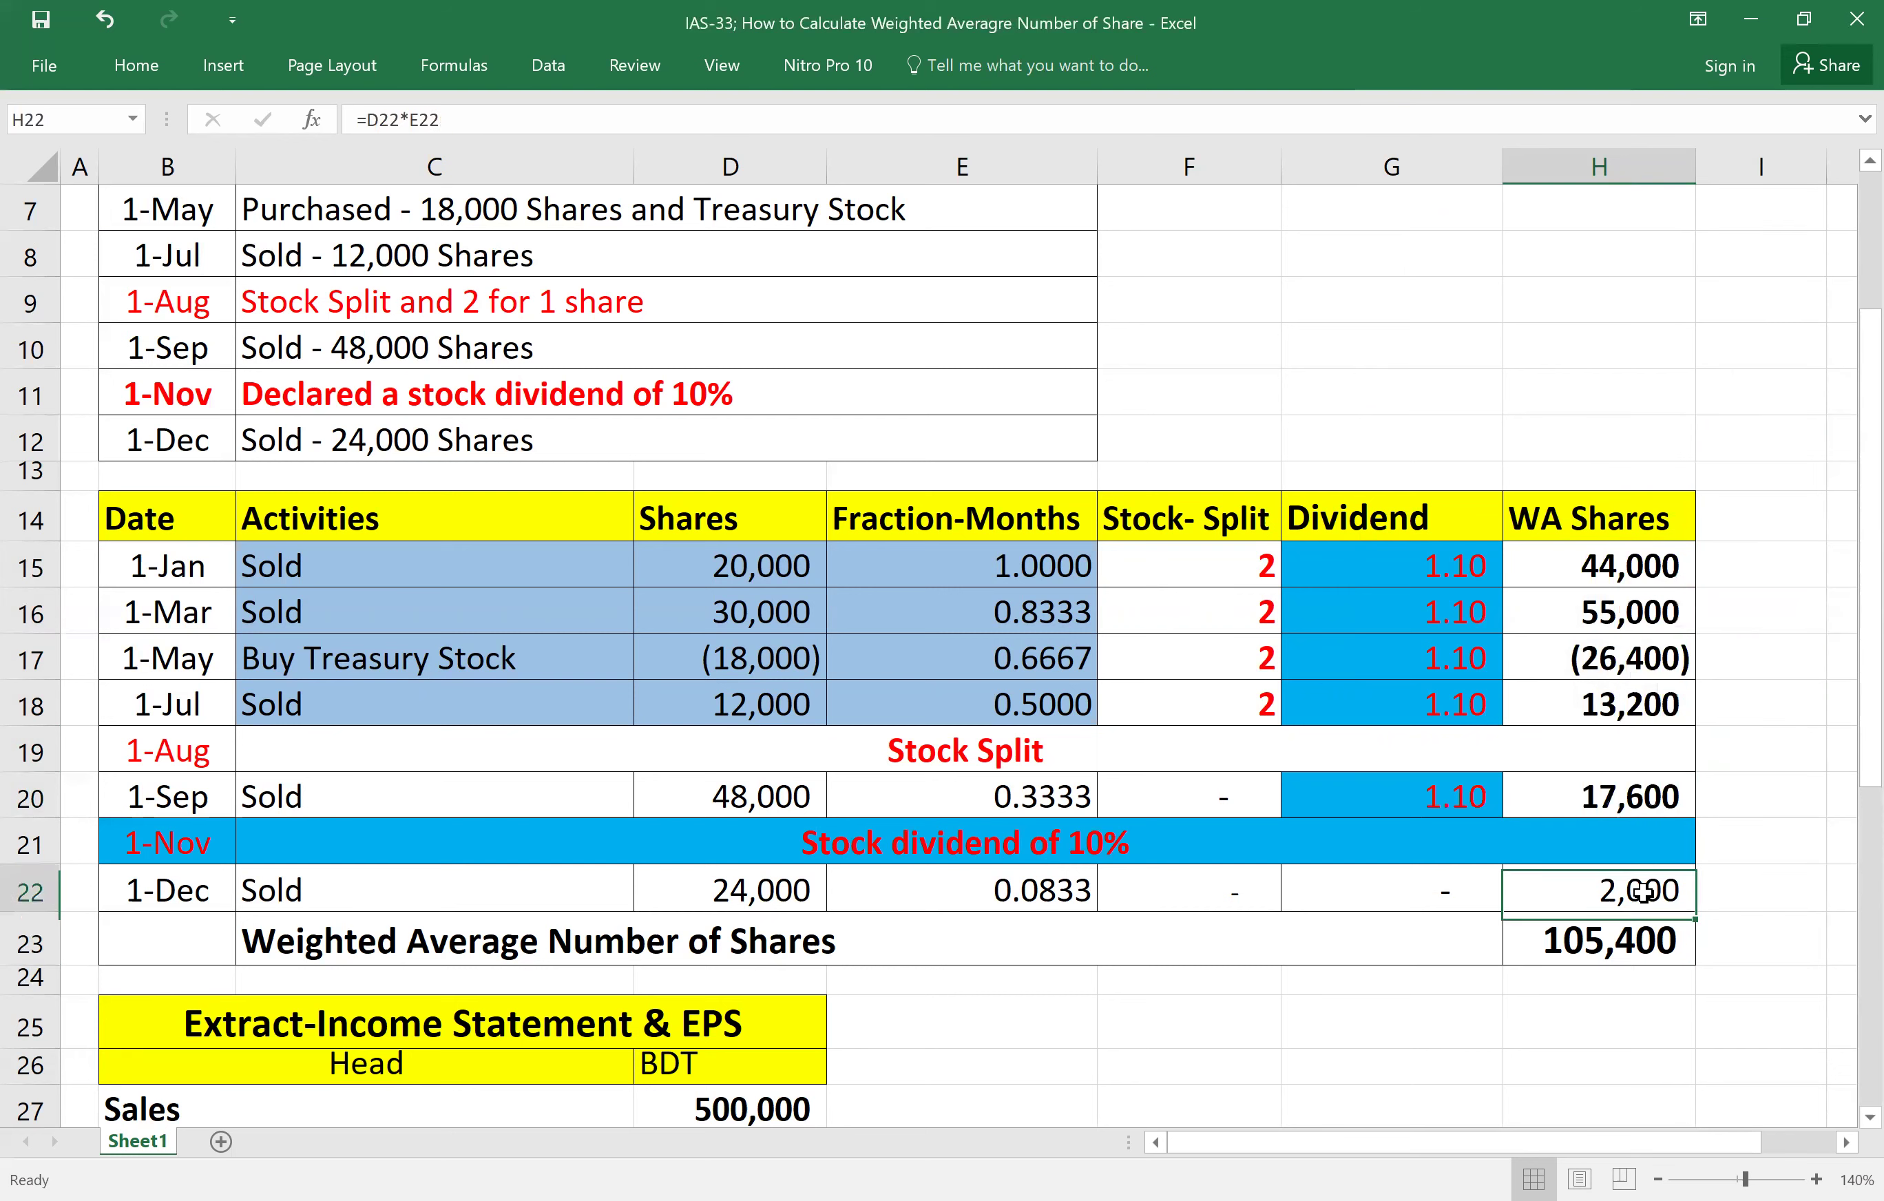
drag(1631, 890, 1632, 942)
right_click(1645, 910)
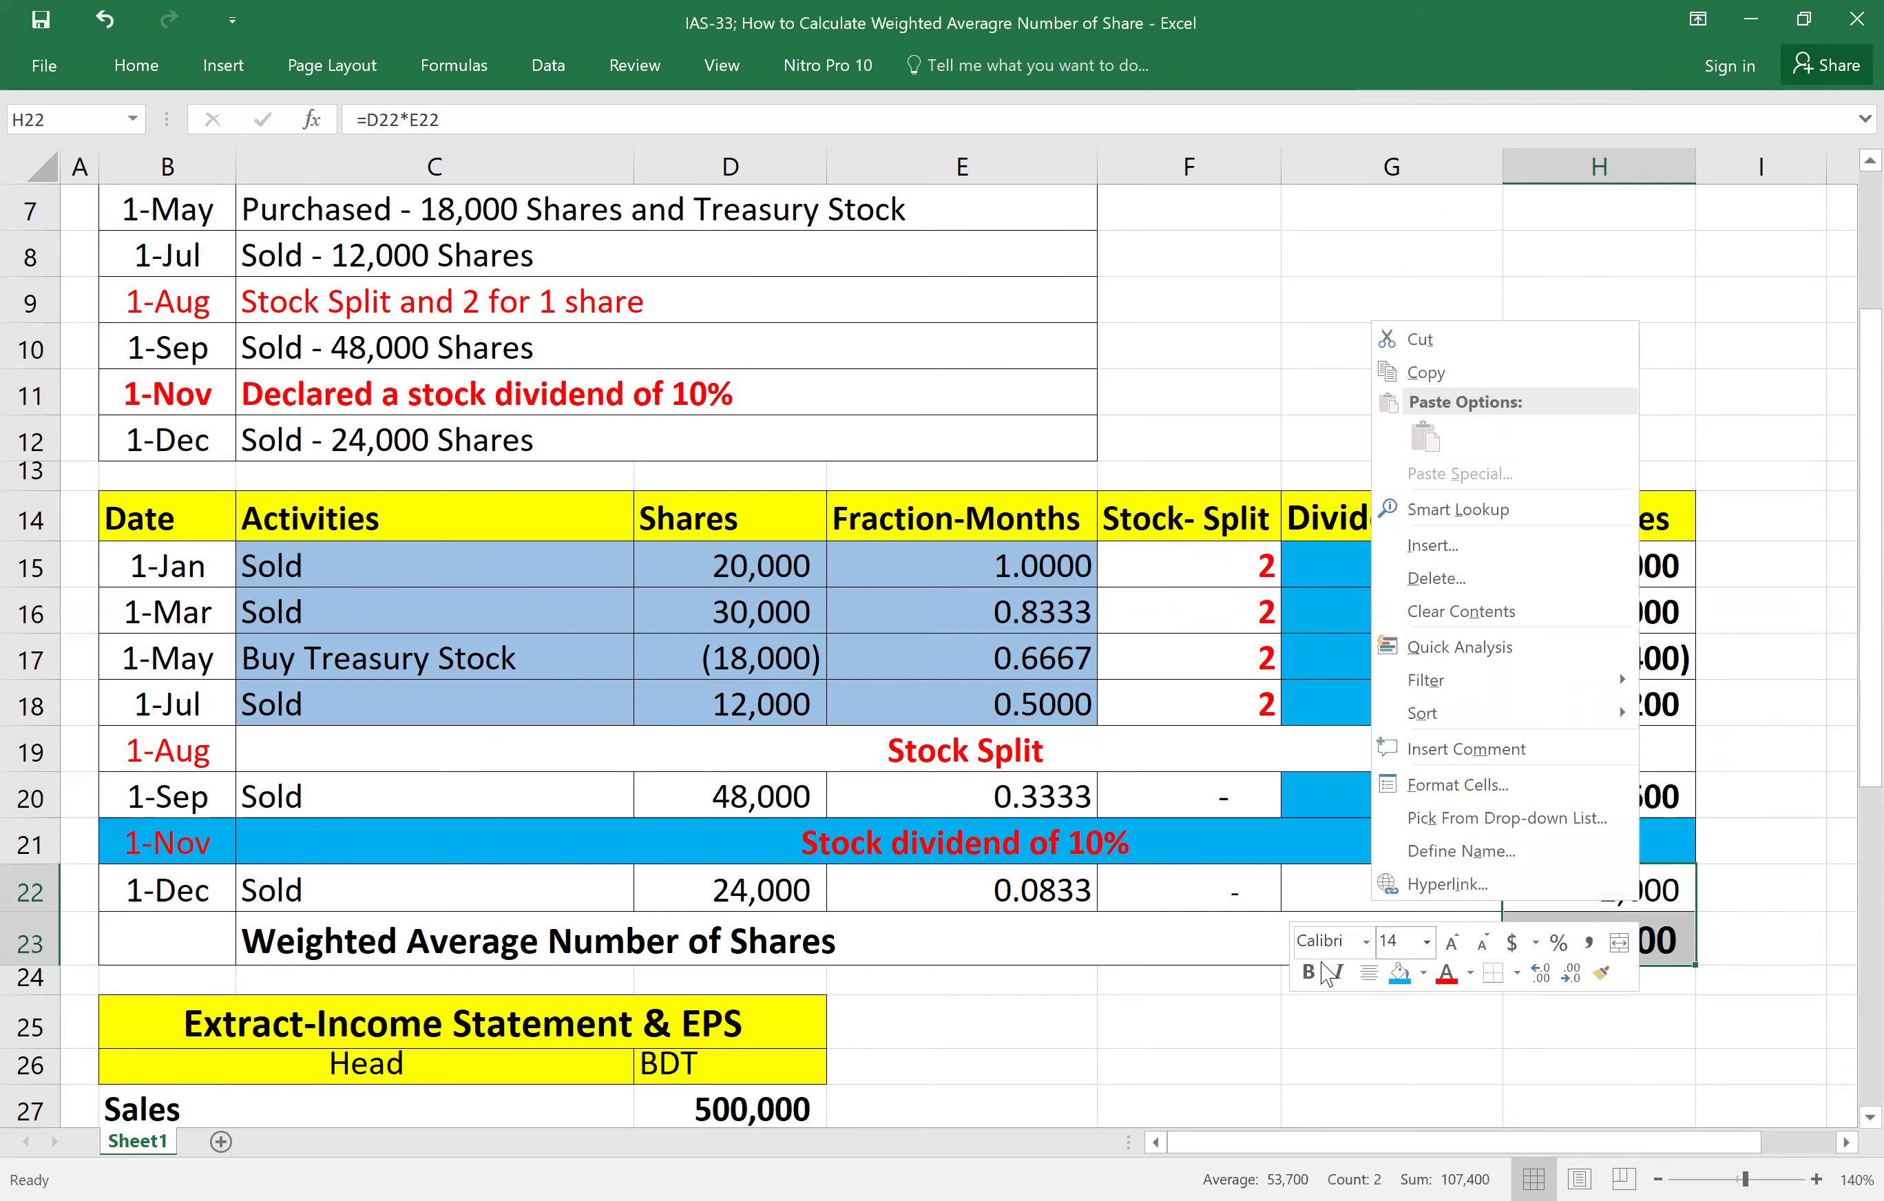
click(1800, 782)
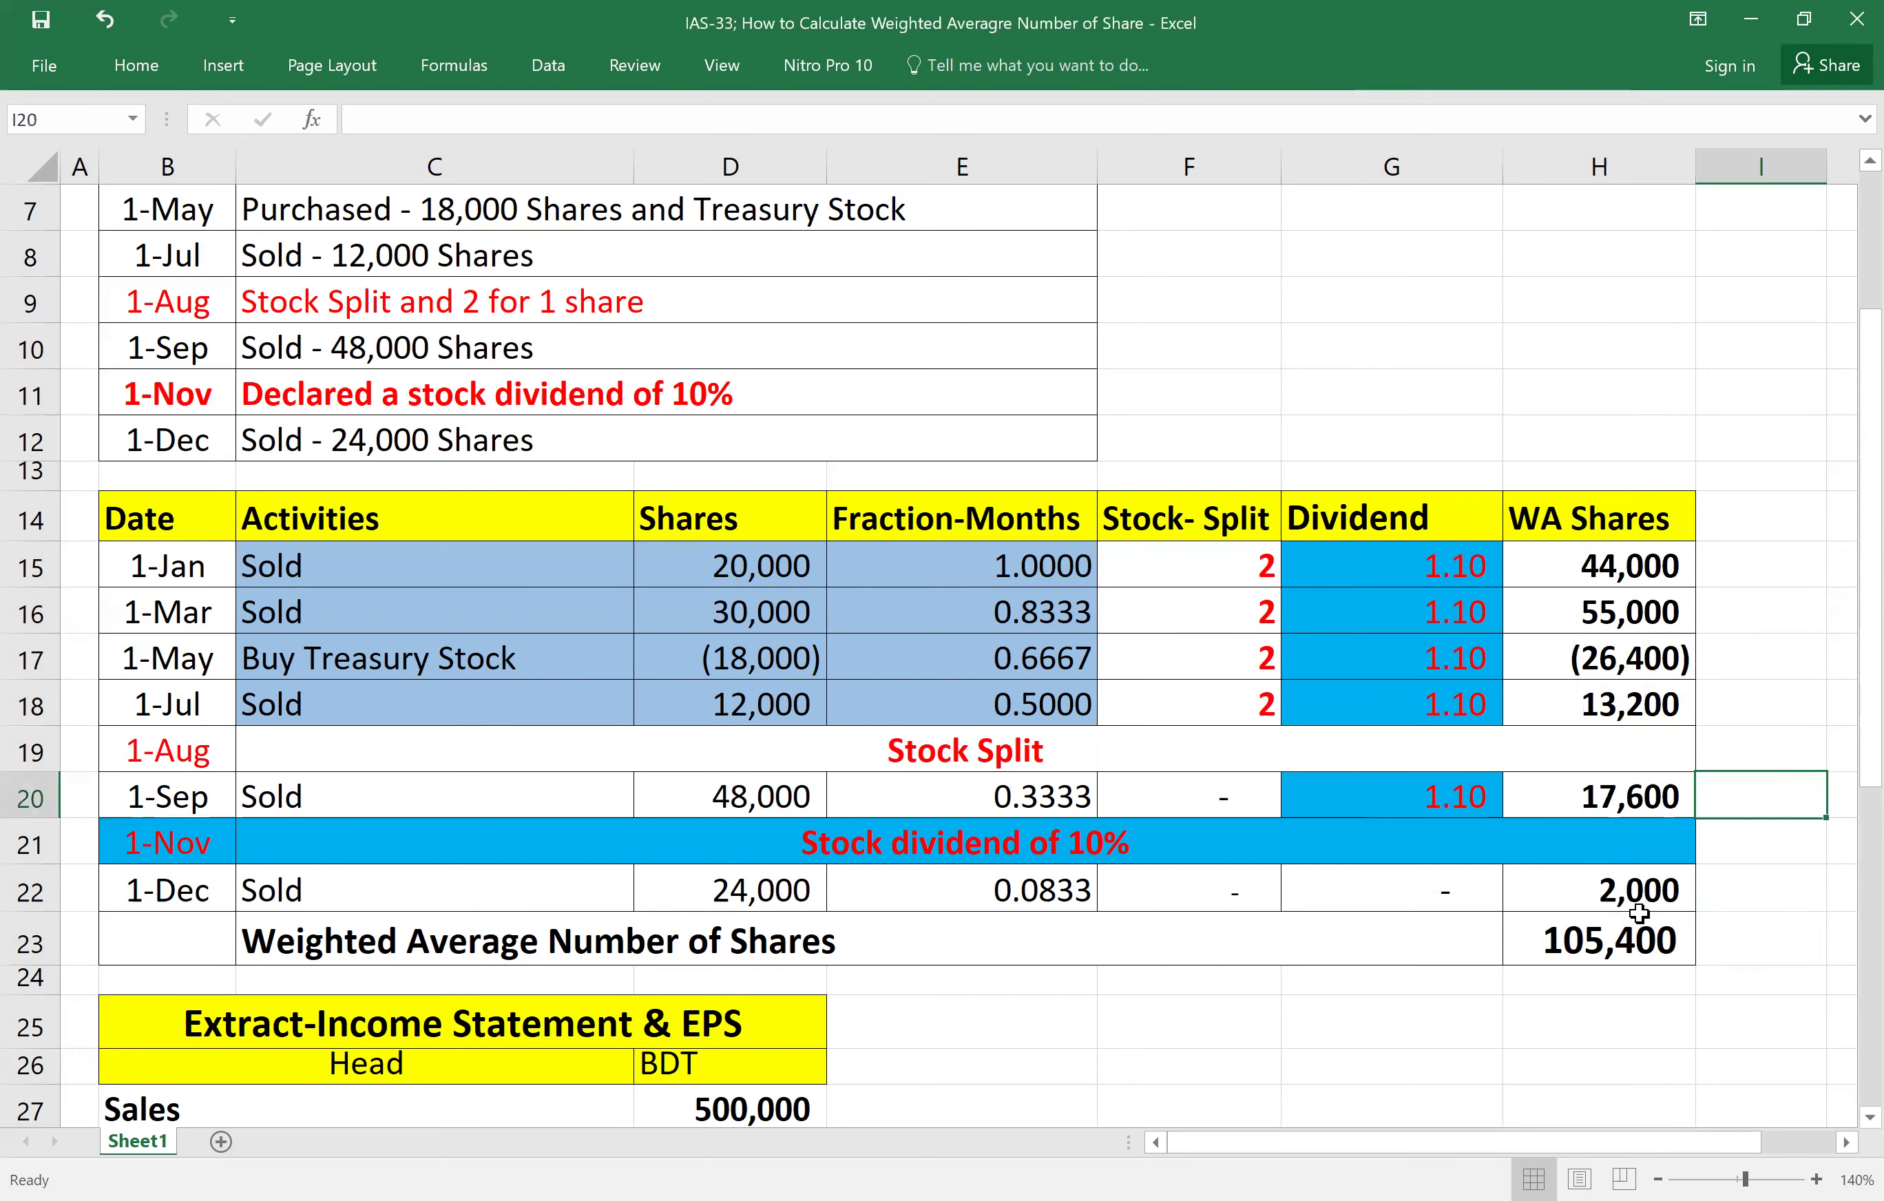
Fill the WA Shares values in H15:H18 with the standard light green.
drag(1615, 563, 1601, 710)
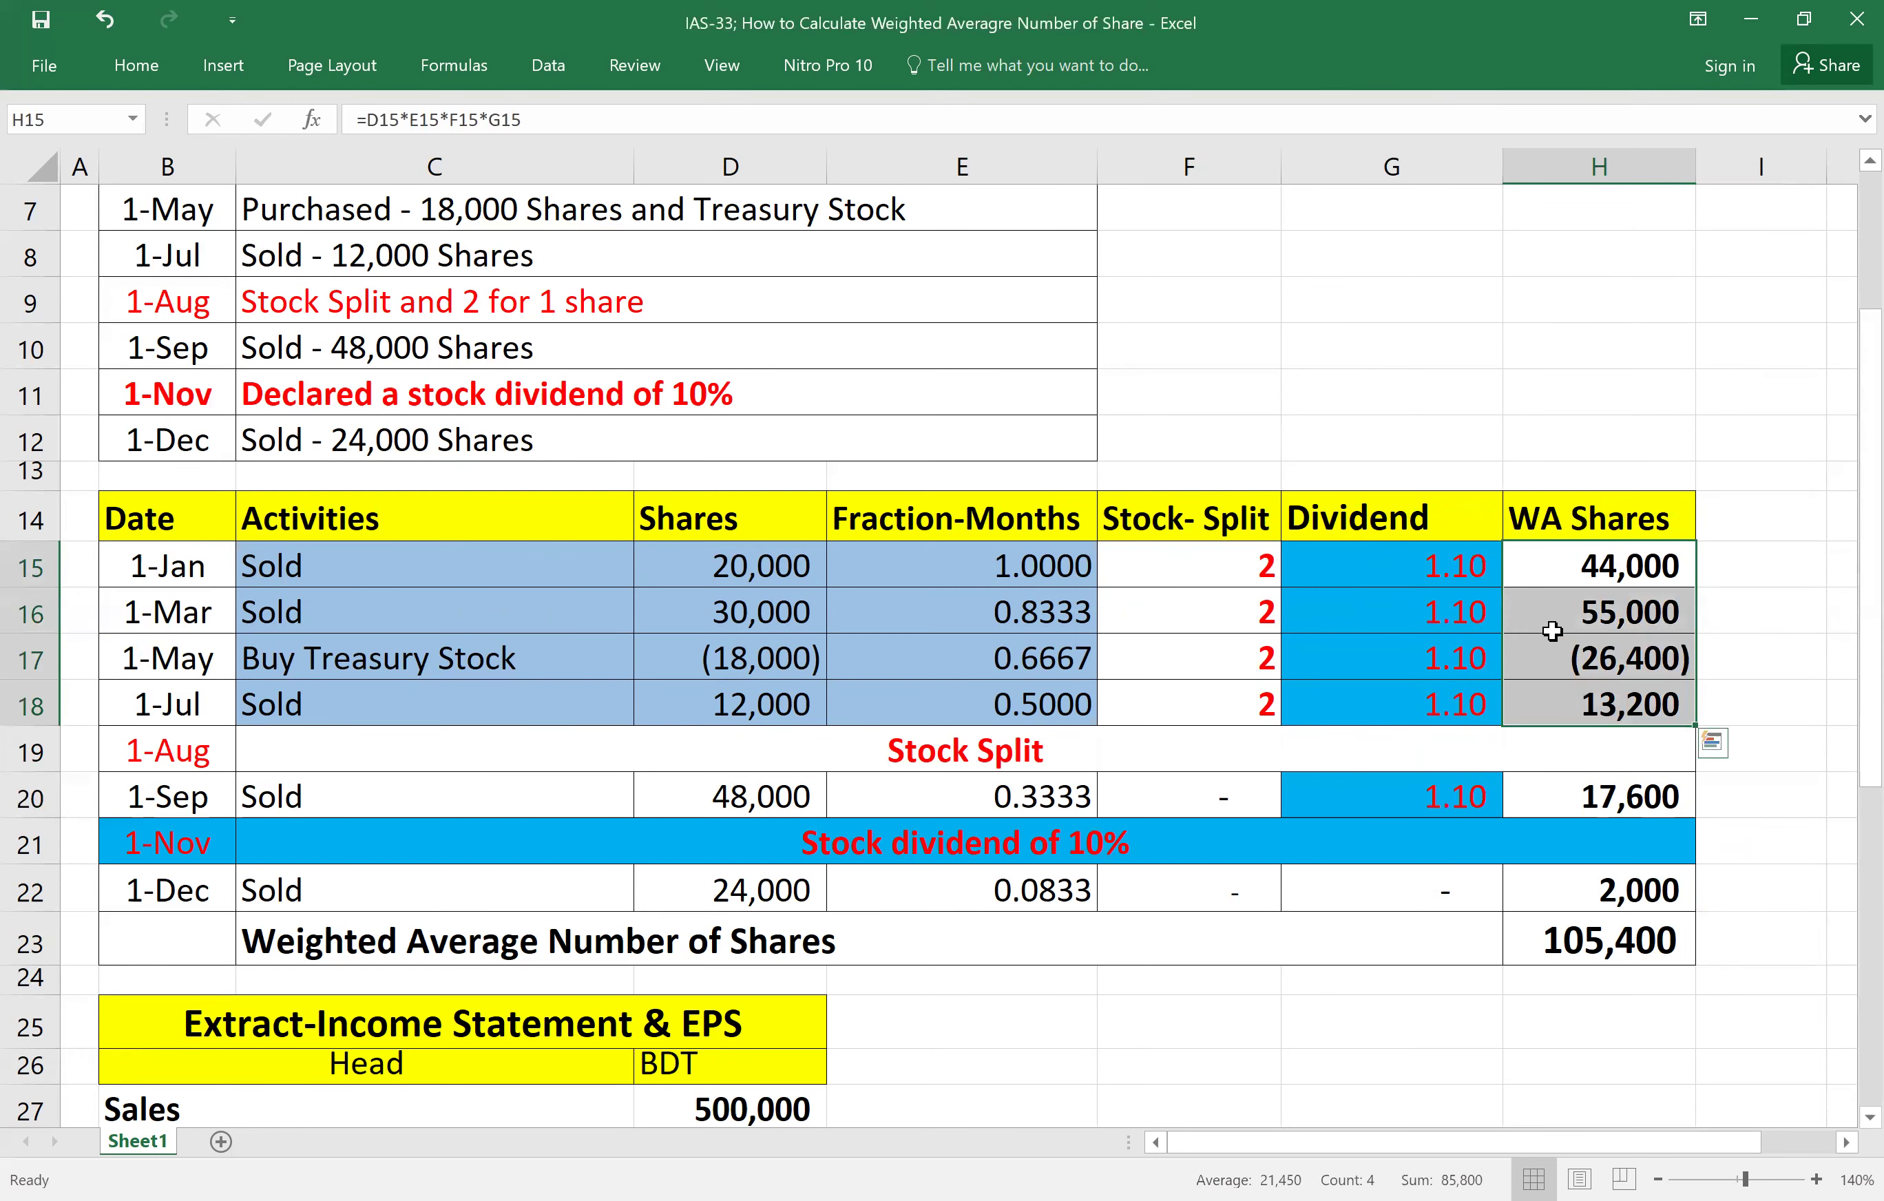
right_click(1581, 657)
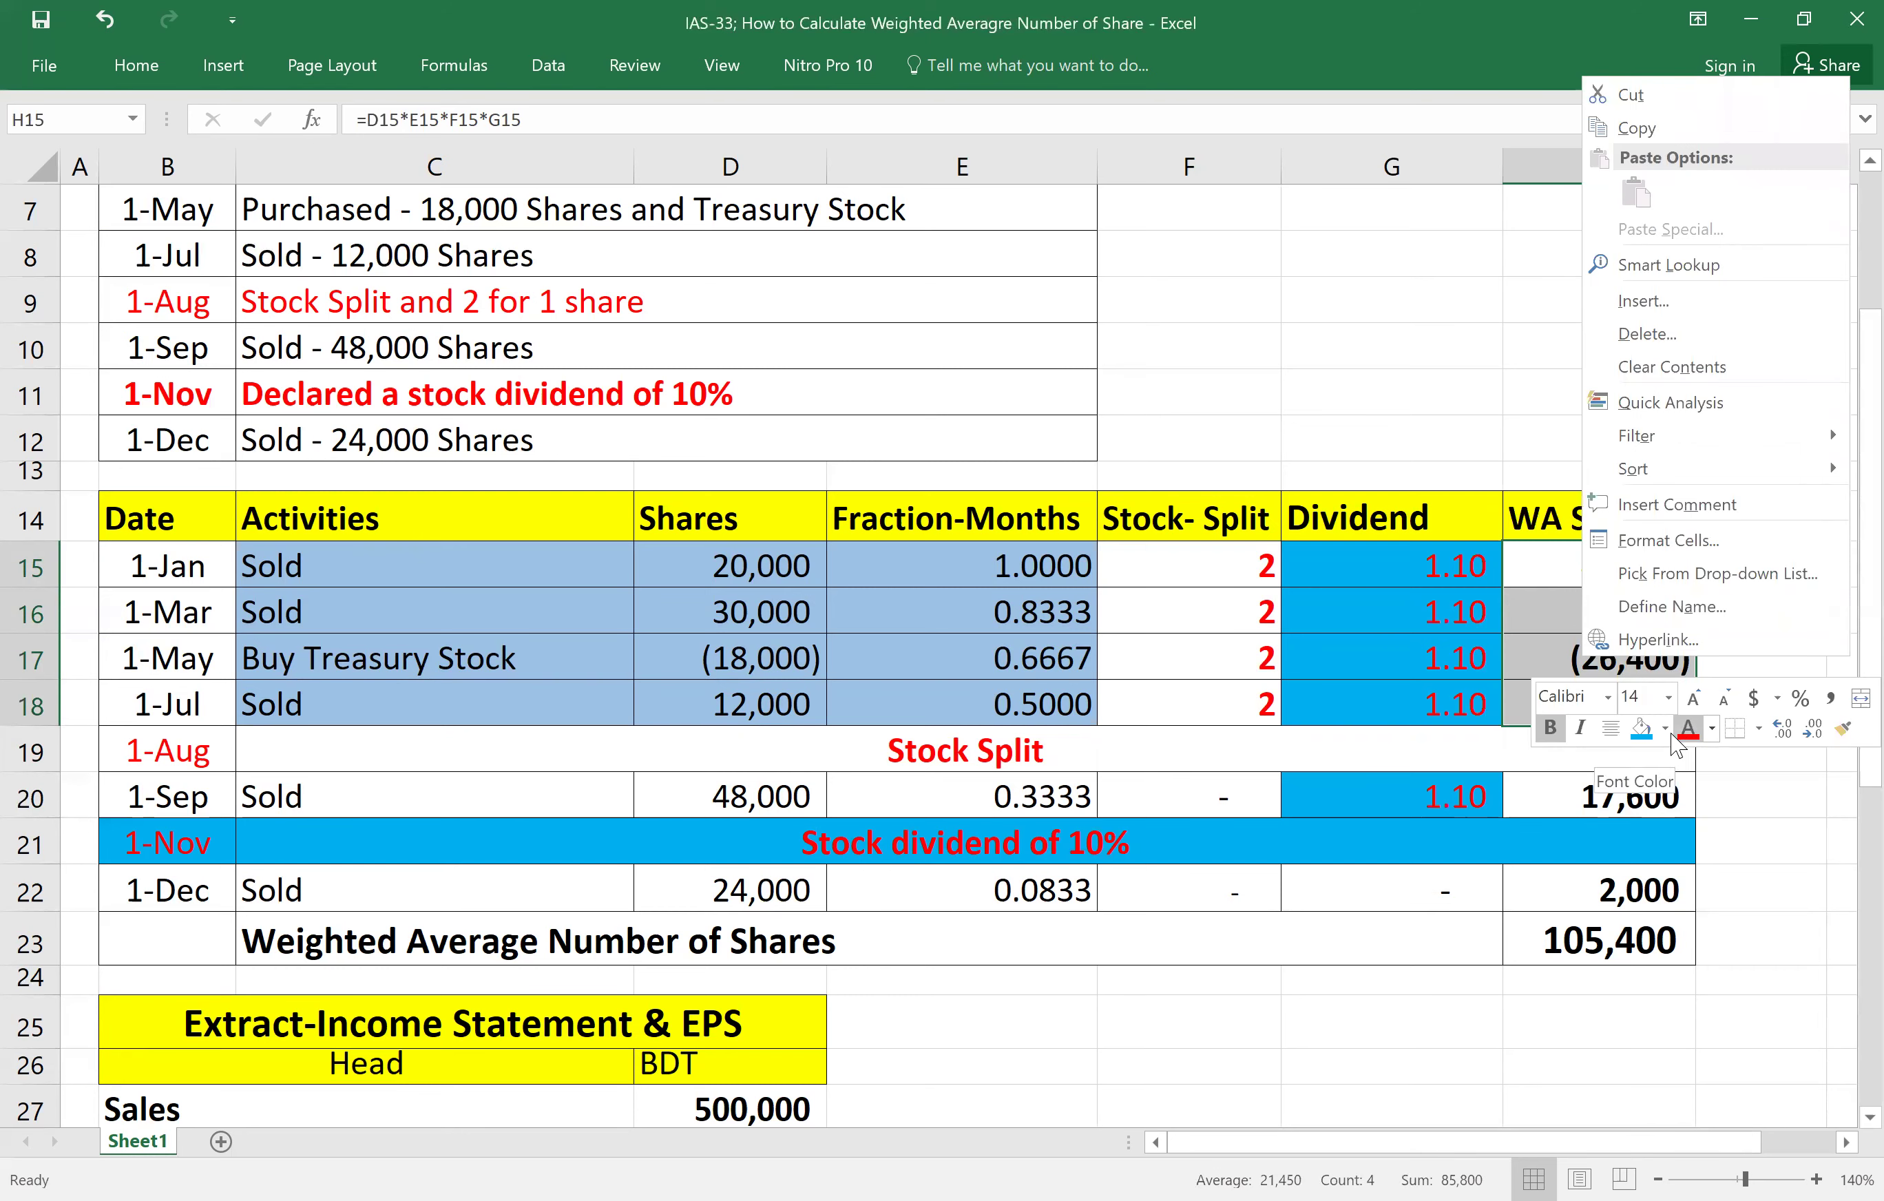
click(1666, 728)
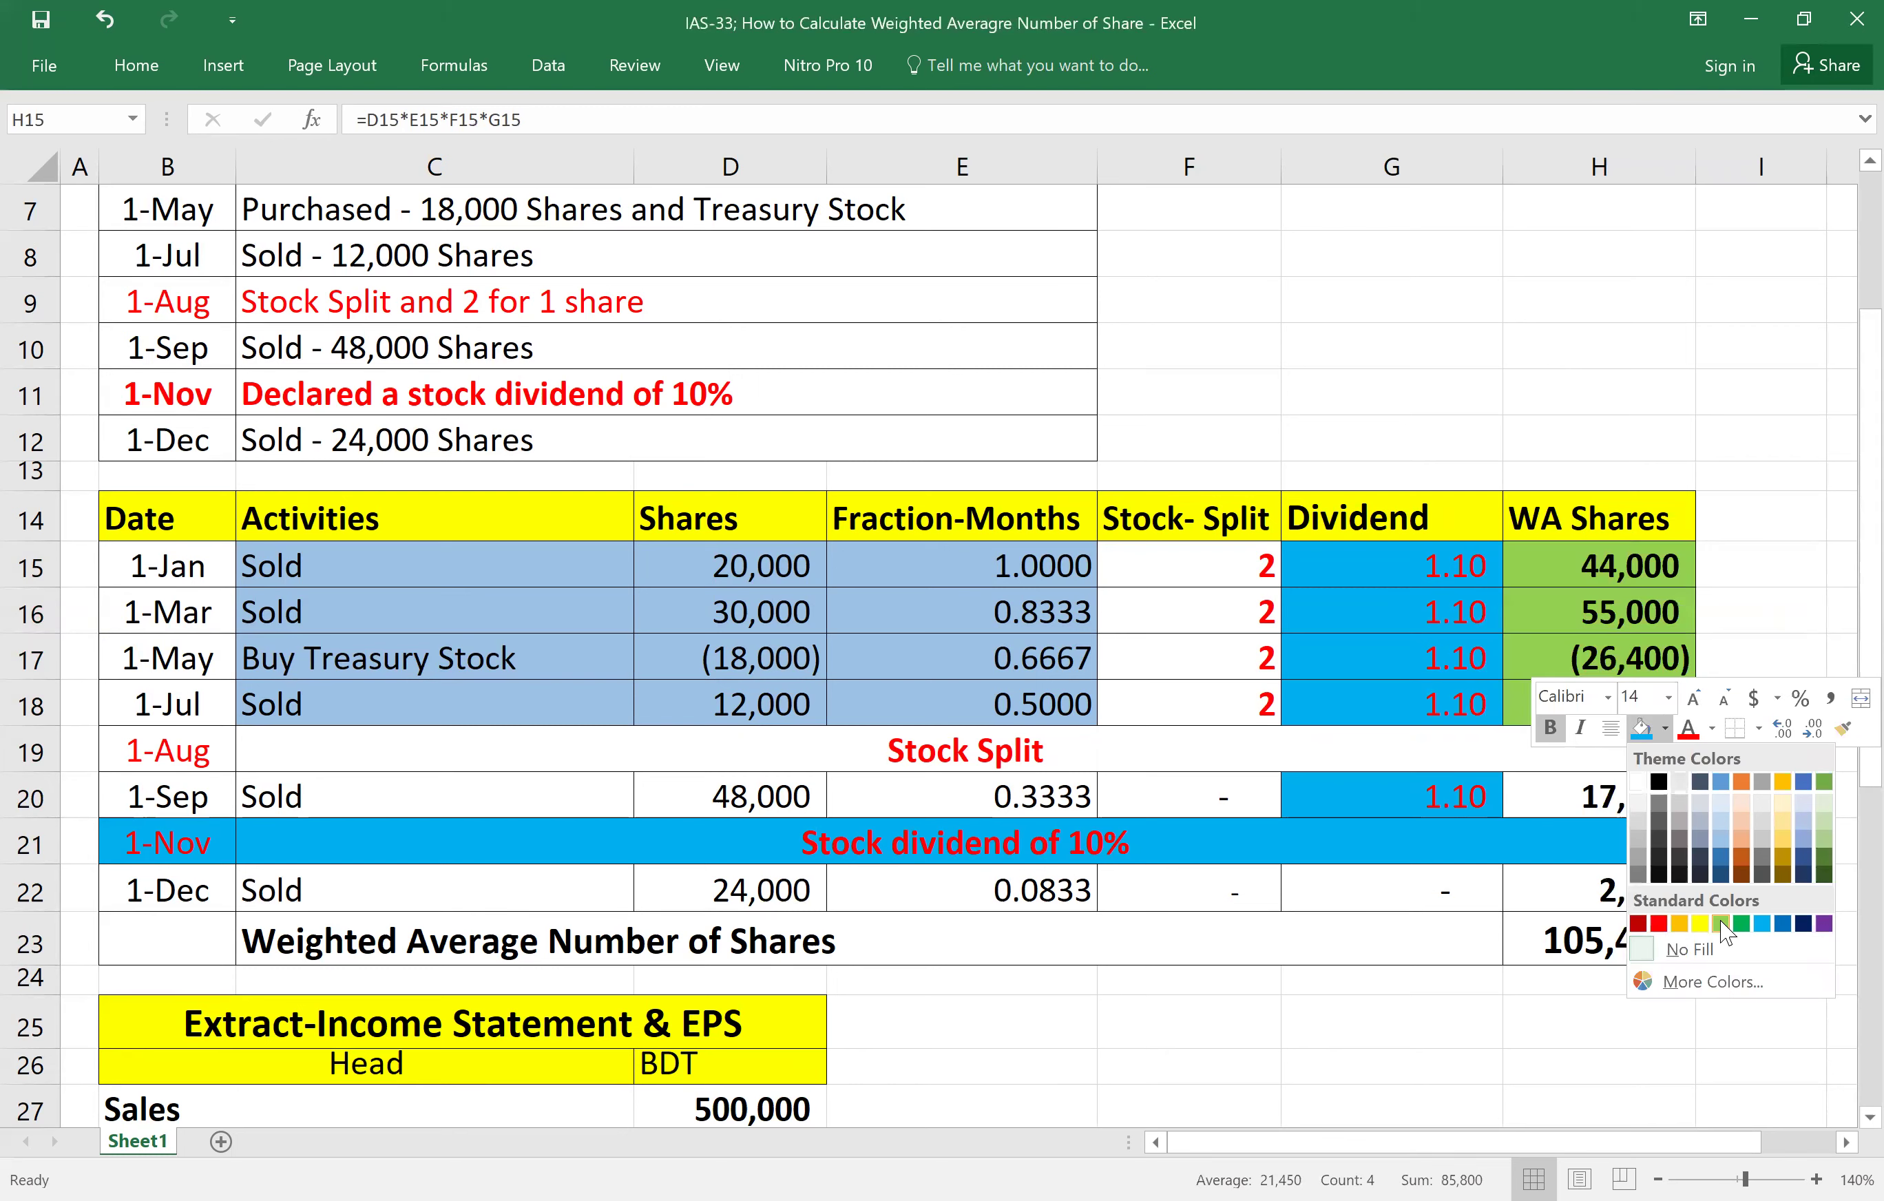
click(1849, 526)
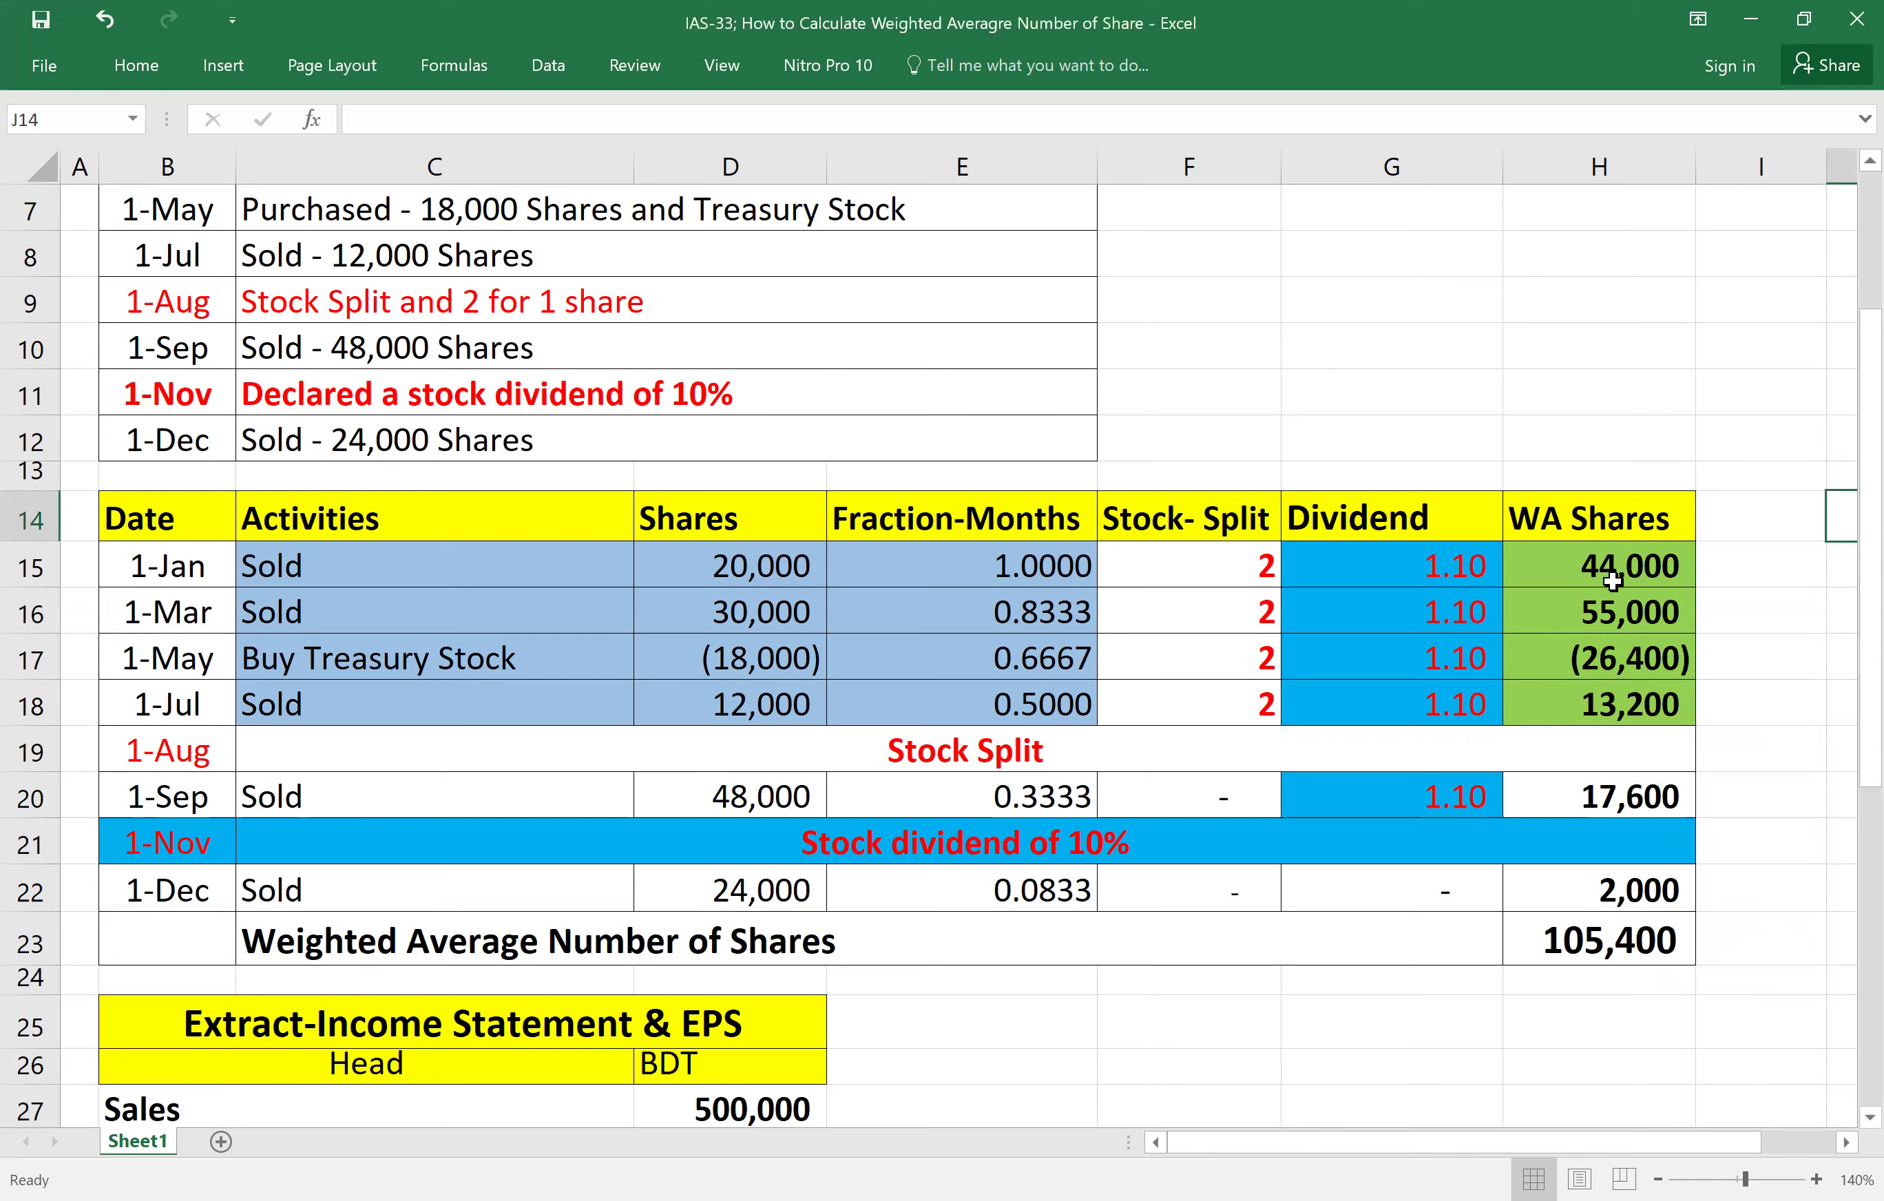
Fill the WA Shares values of the 1-Sep and 1-Dec sales in H20 and H22 with the same light green.
click(1603, 799)
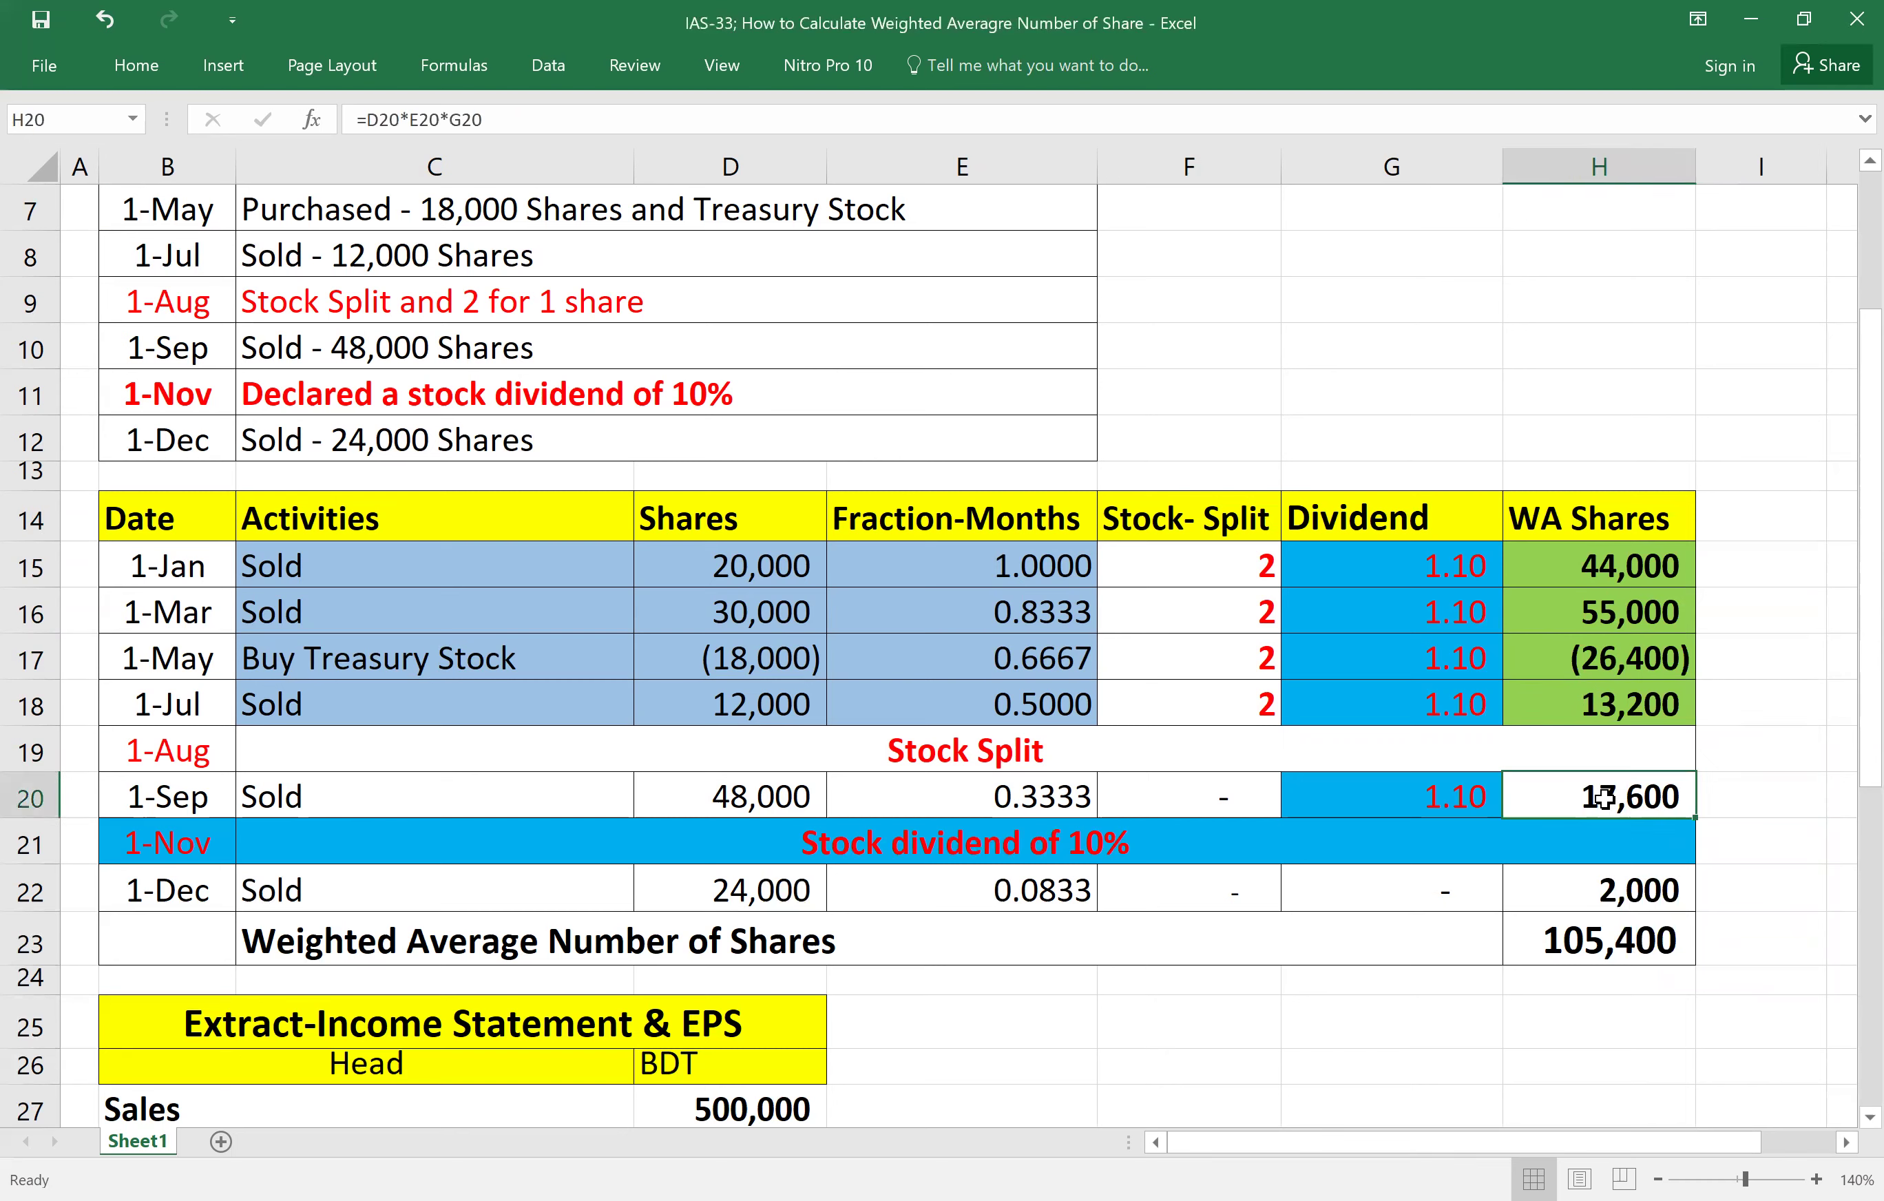
right_click(1642, 814)
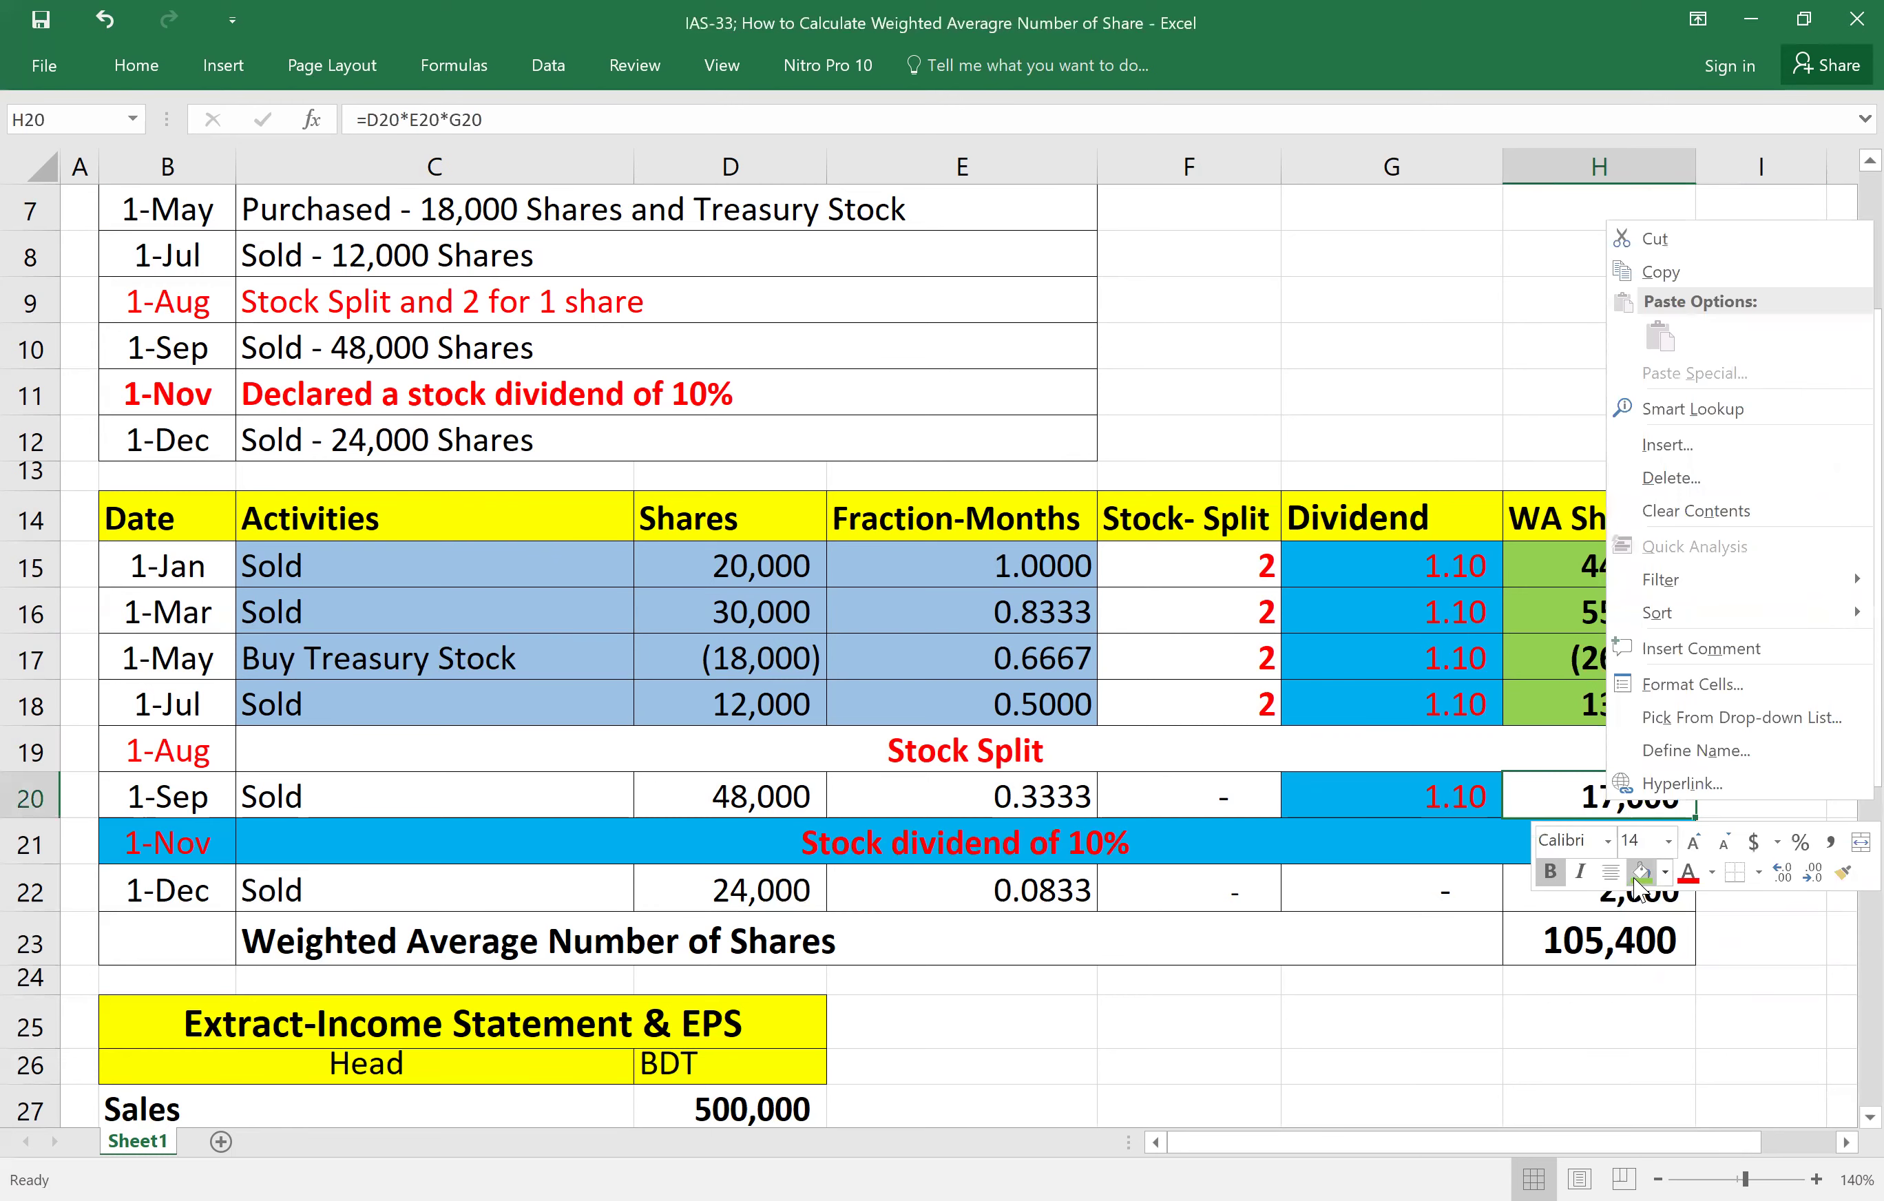
click(1641, 874)
click(1601, 893)
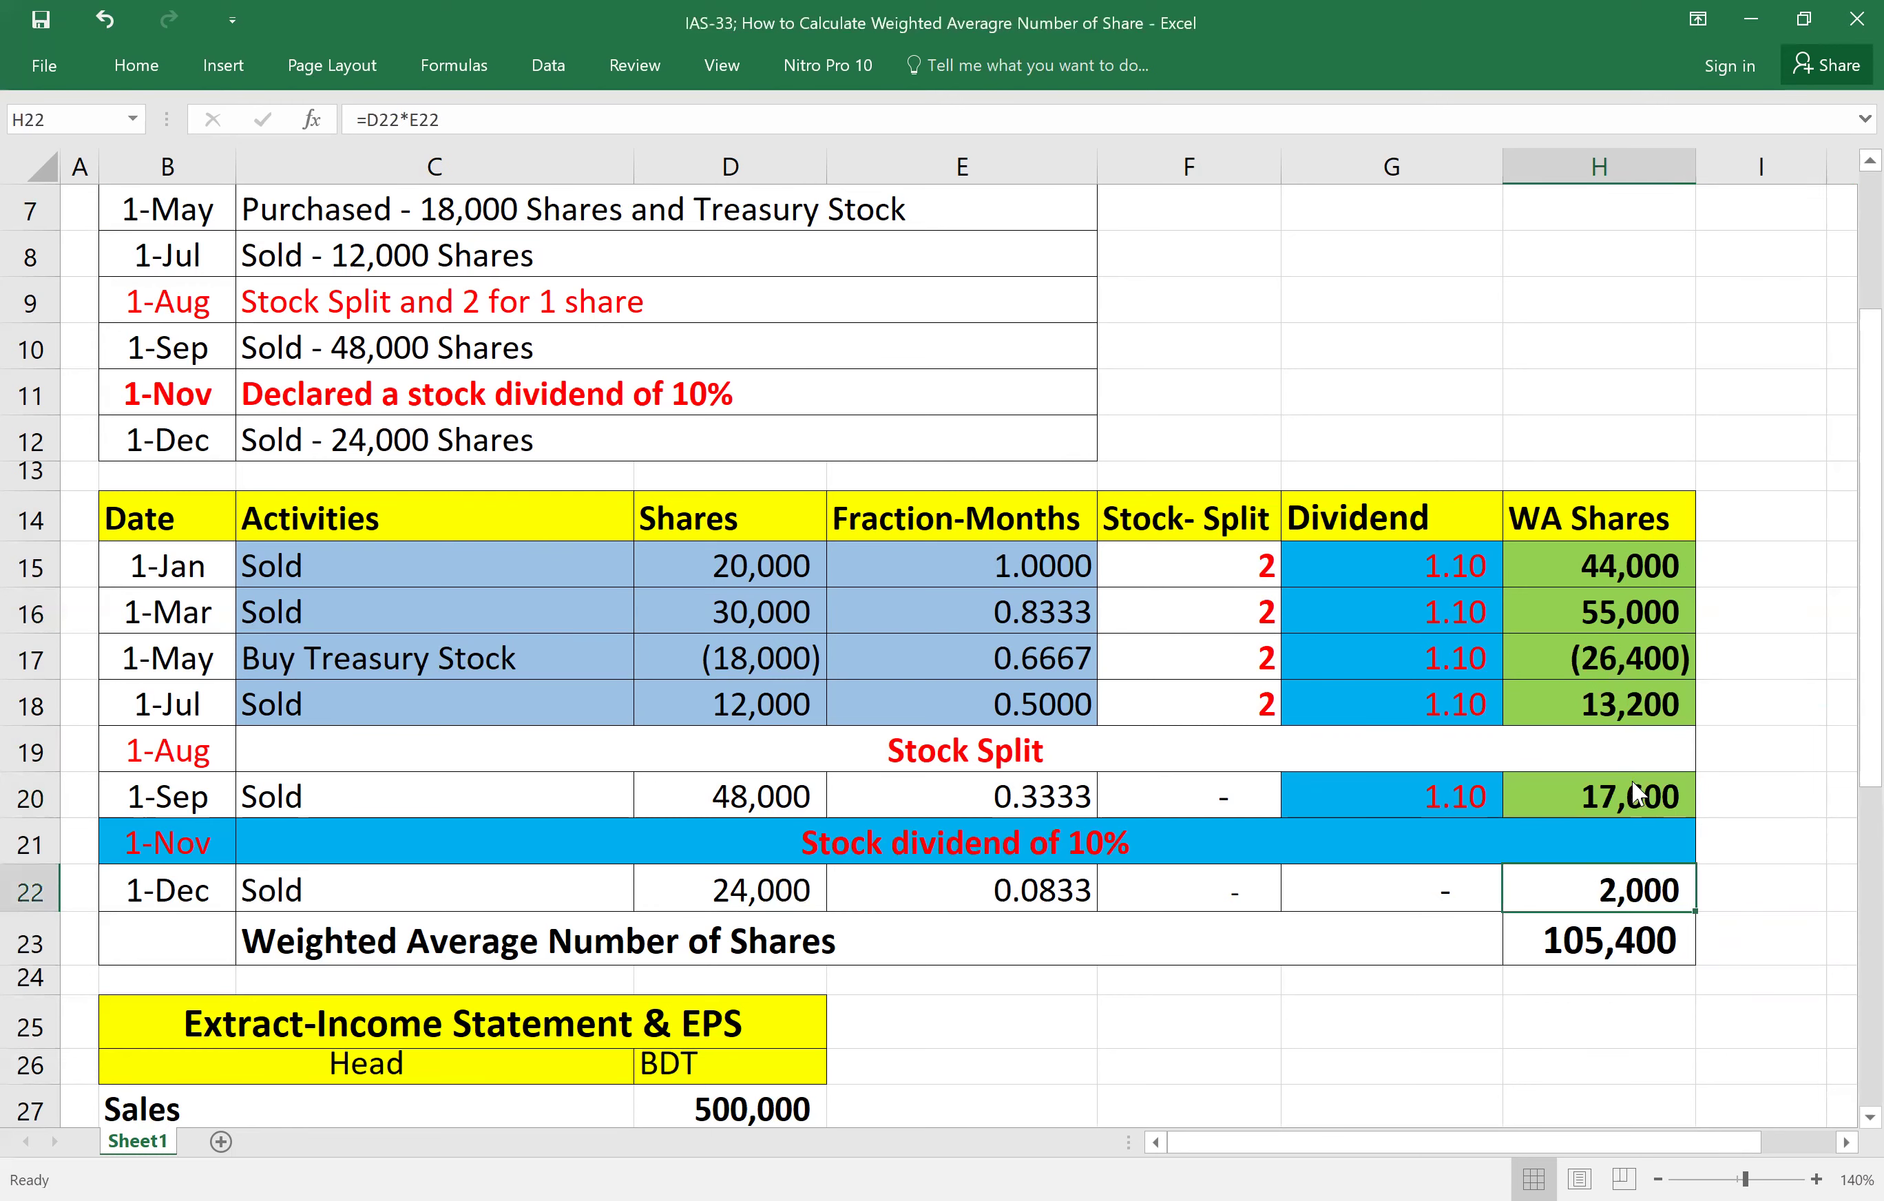
right_click(1598, 889)
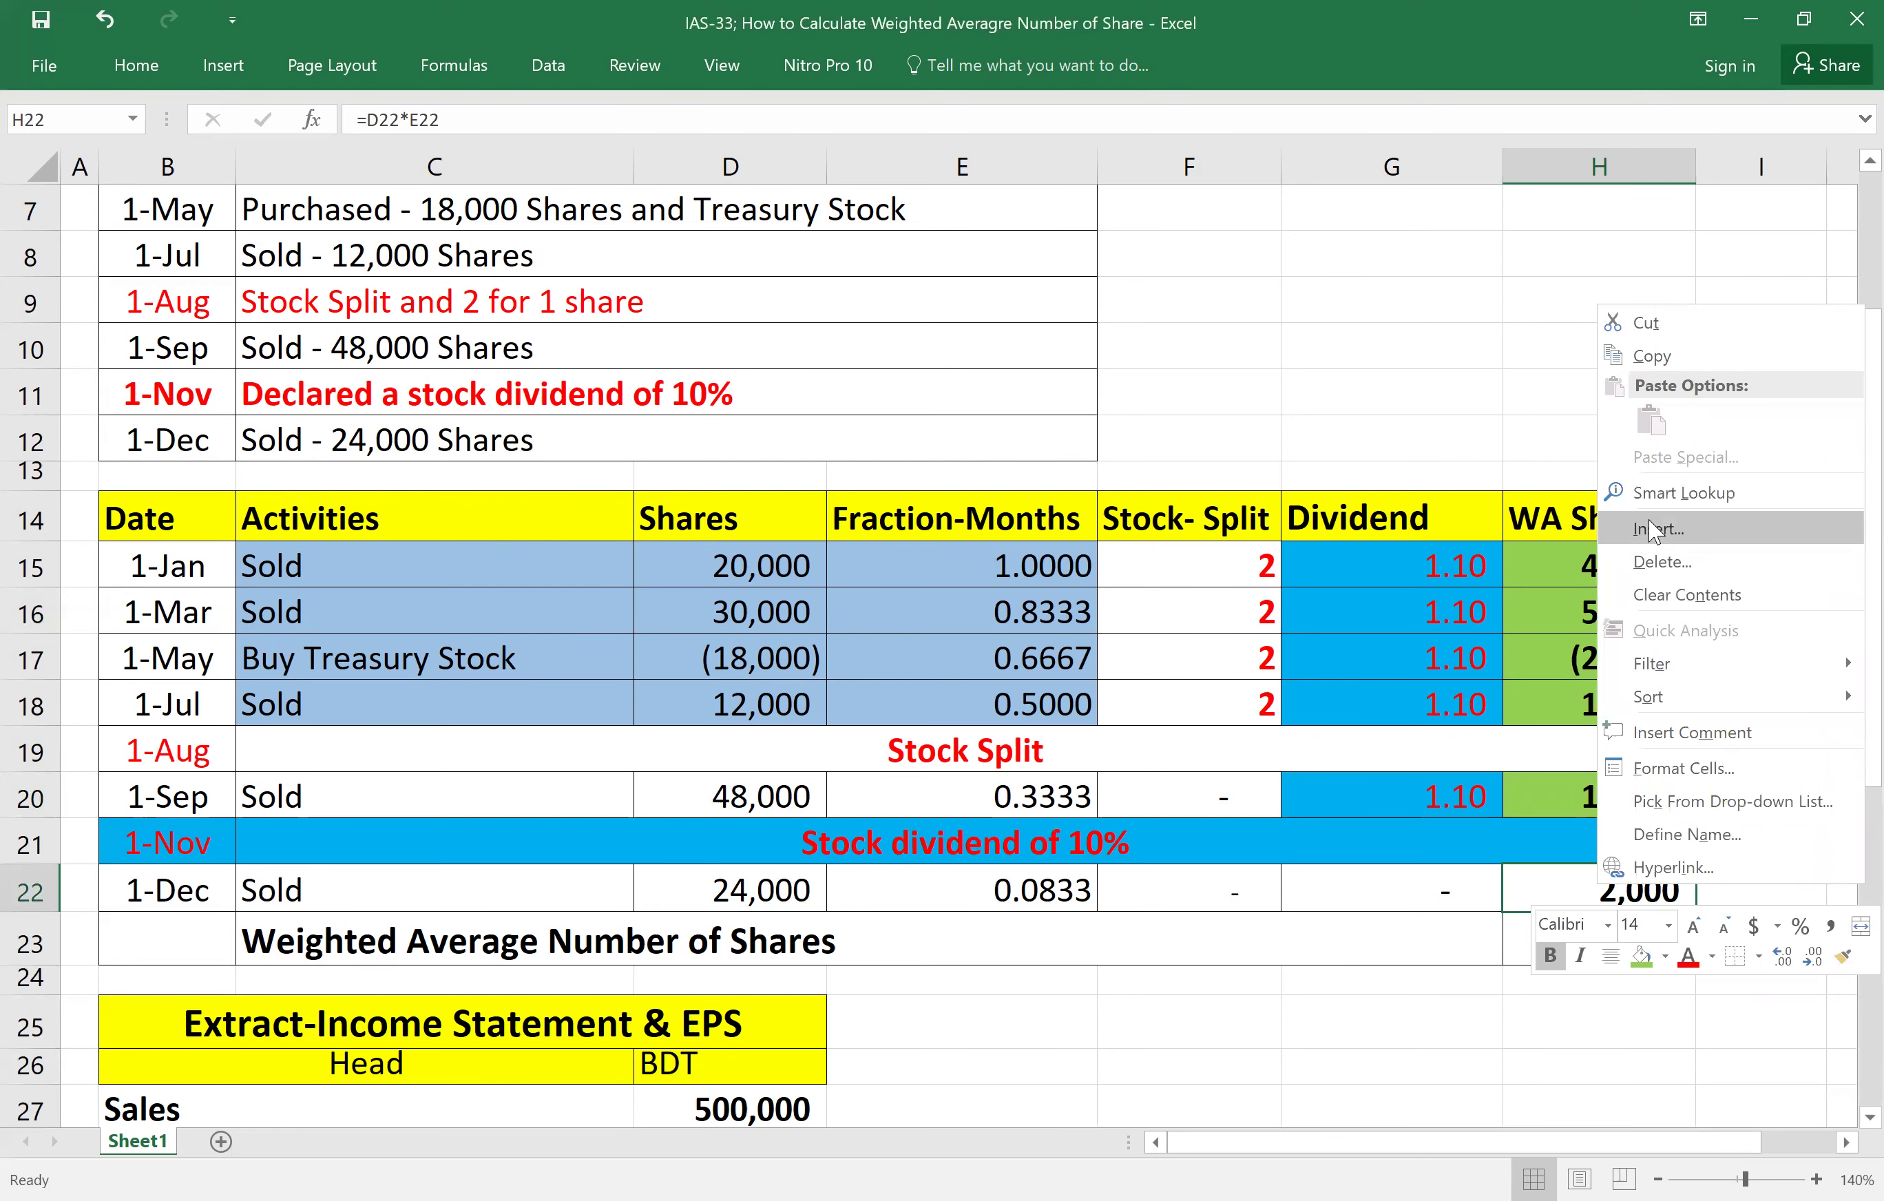
click(1644, 957)
Fill the weighted average total in H23 and its label in C23 with the same light green.
click(1613, 939)
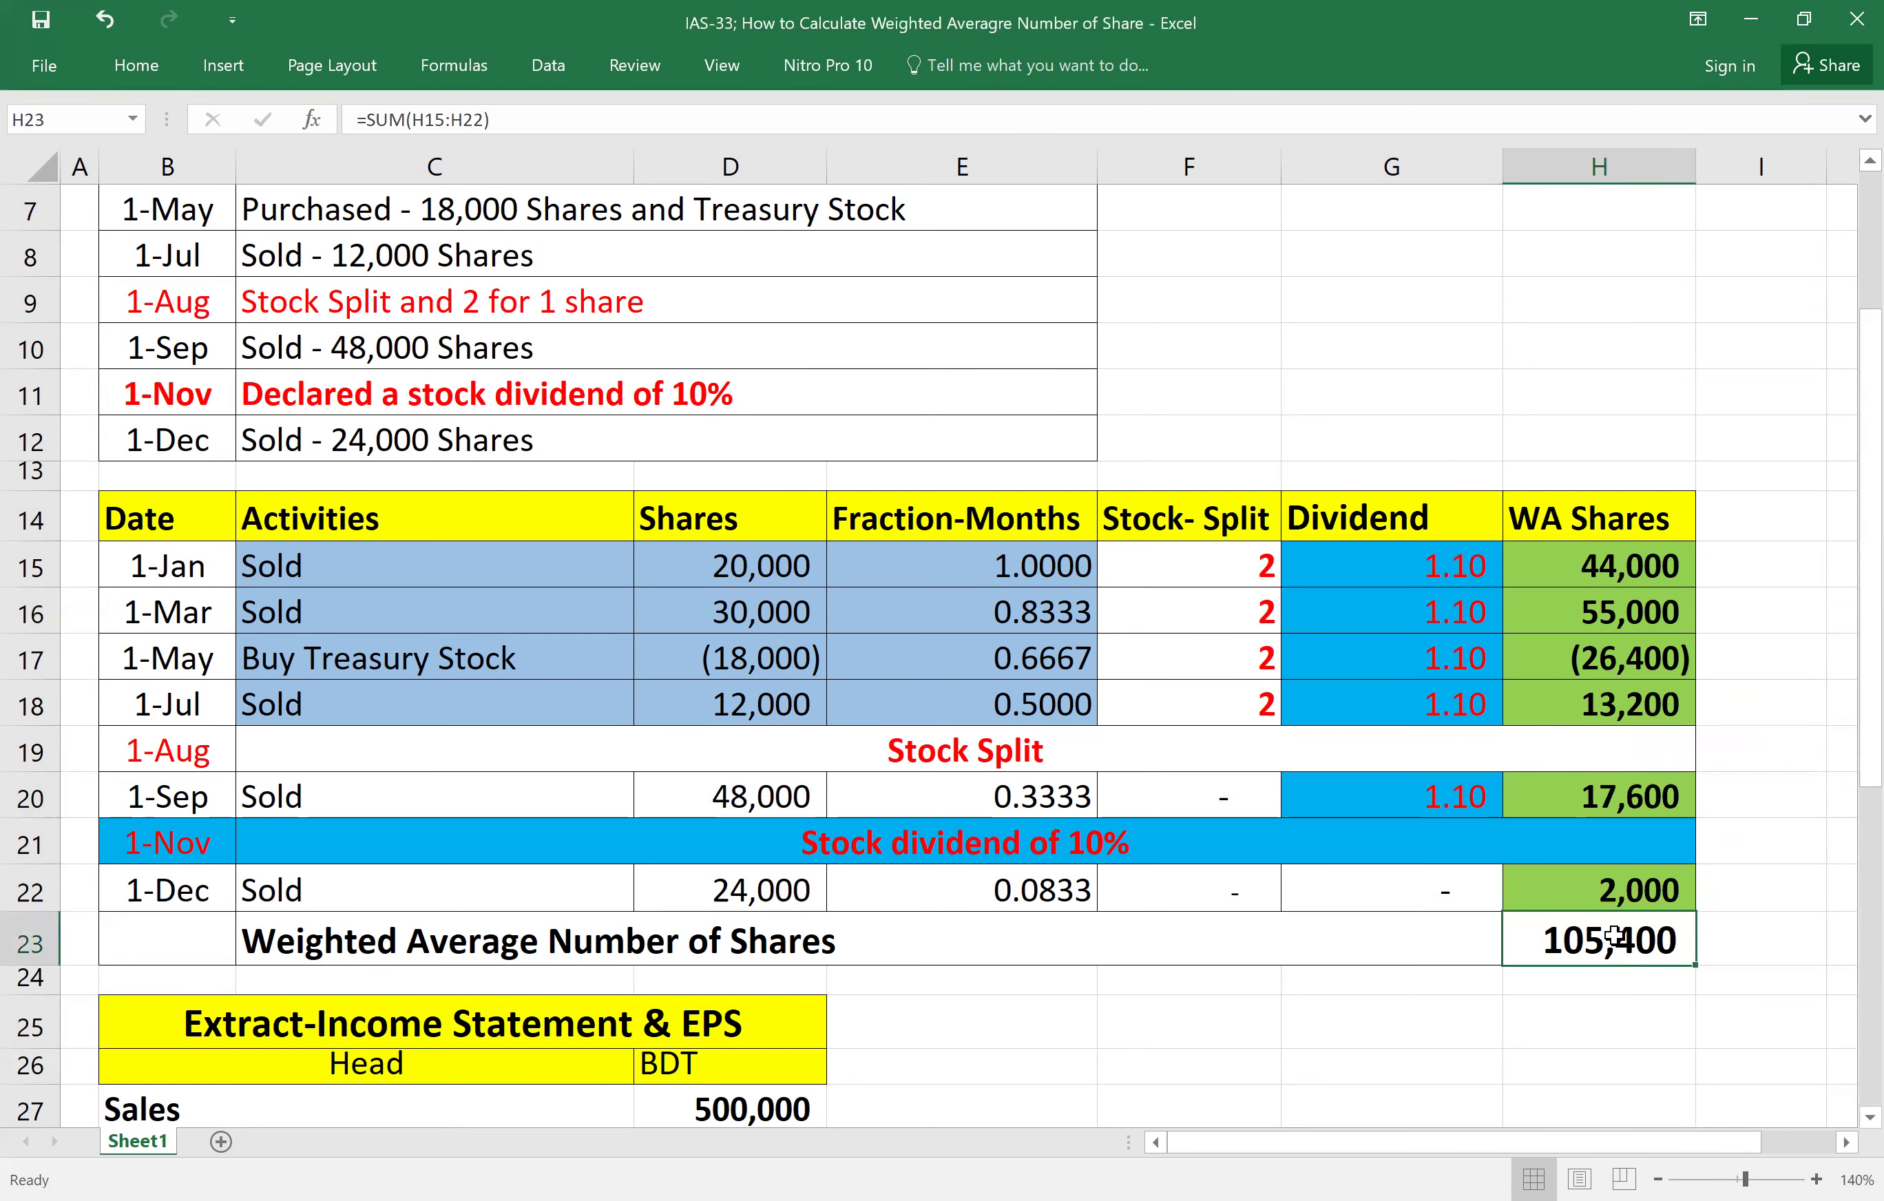
right_click(1614, 939)
click(1378, 1016)
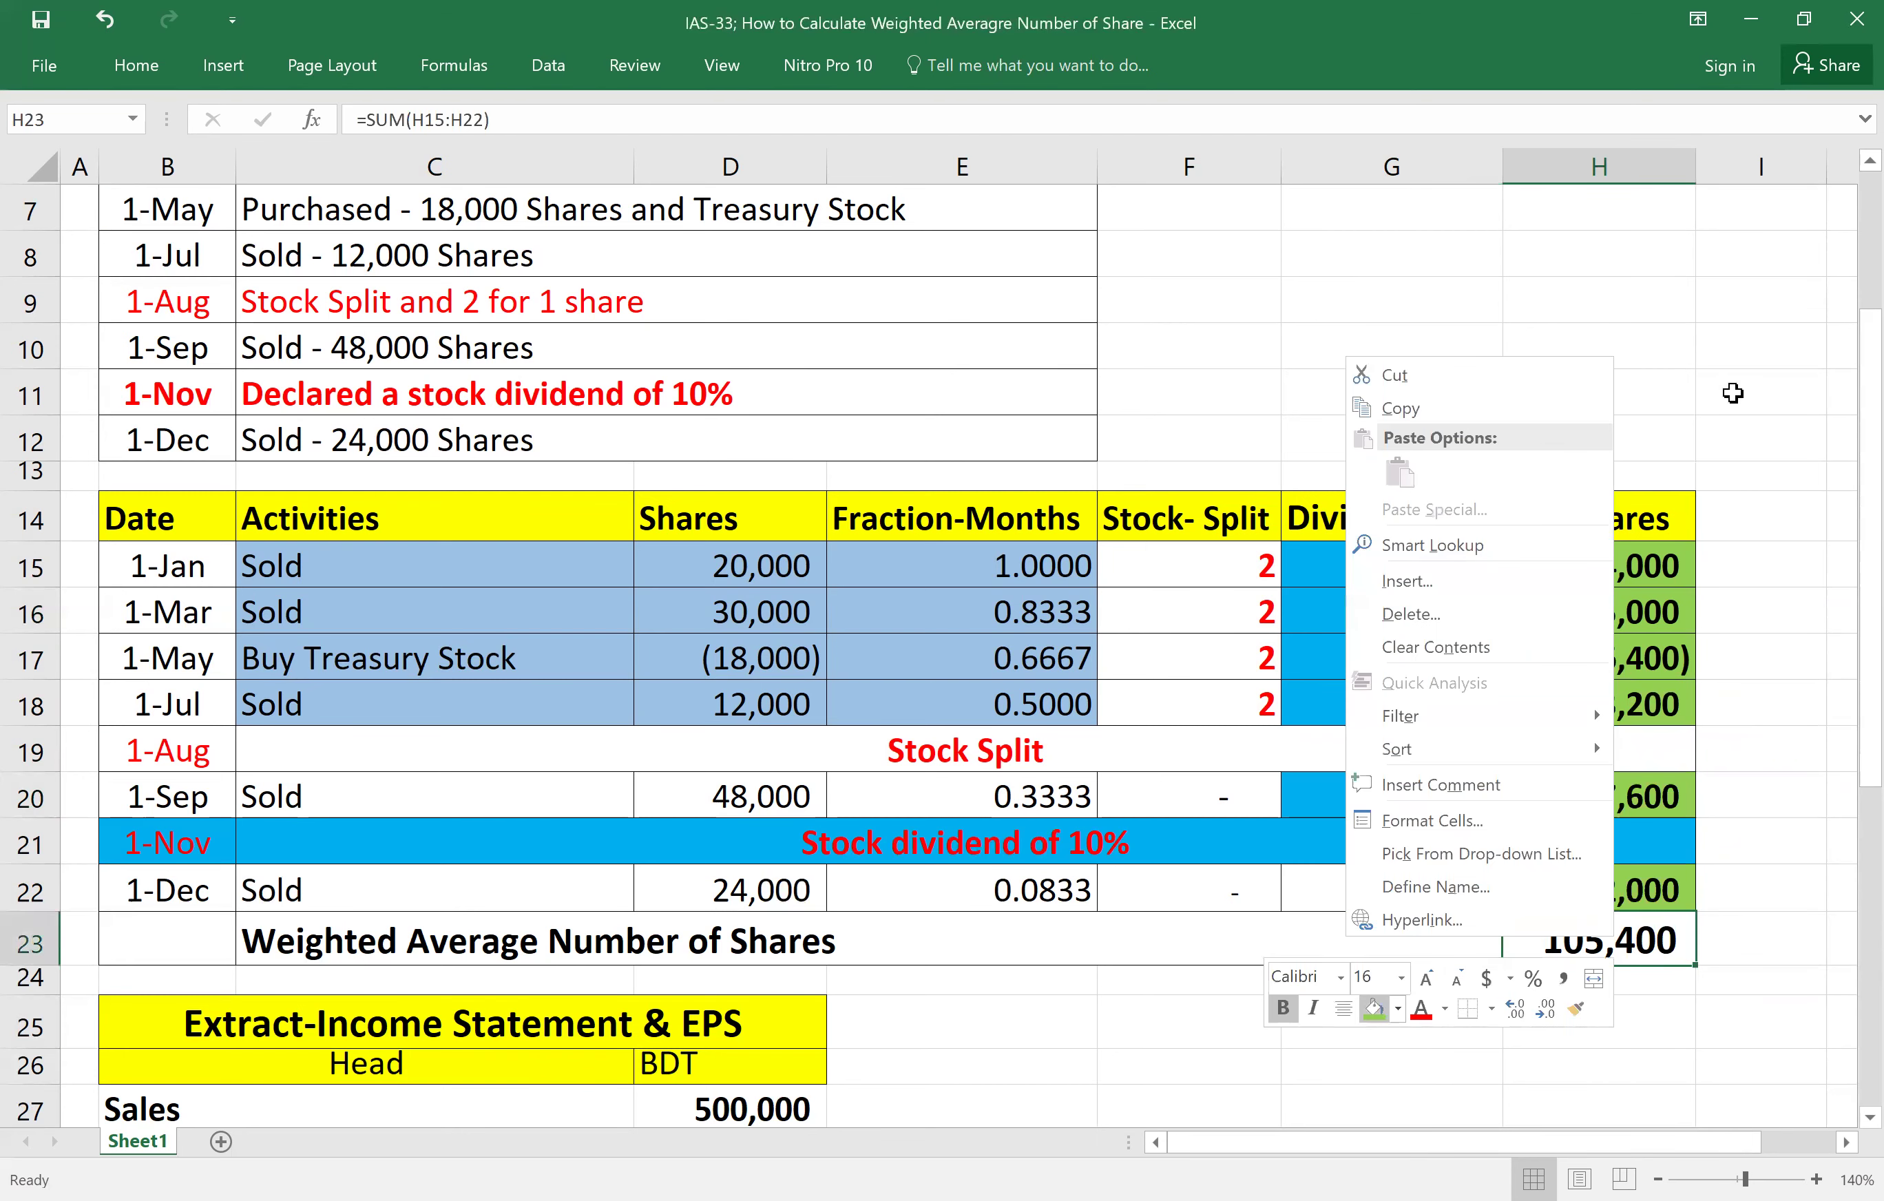
click(1733, 391)
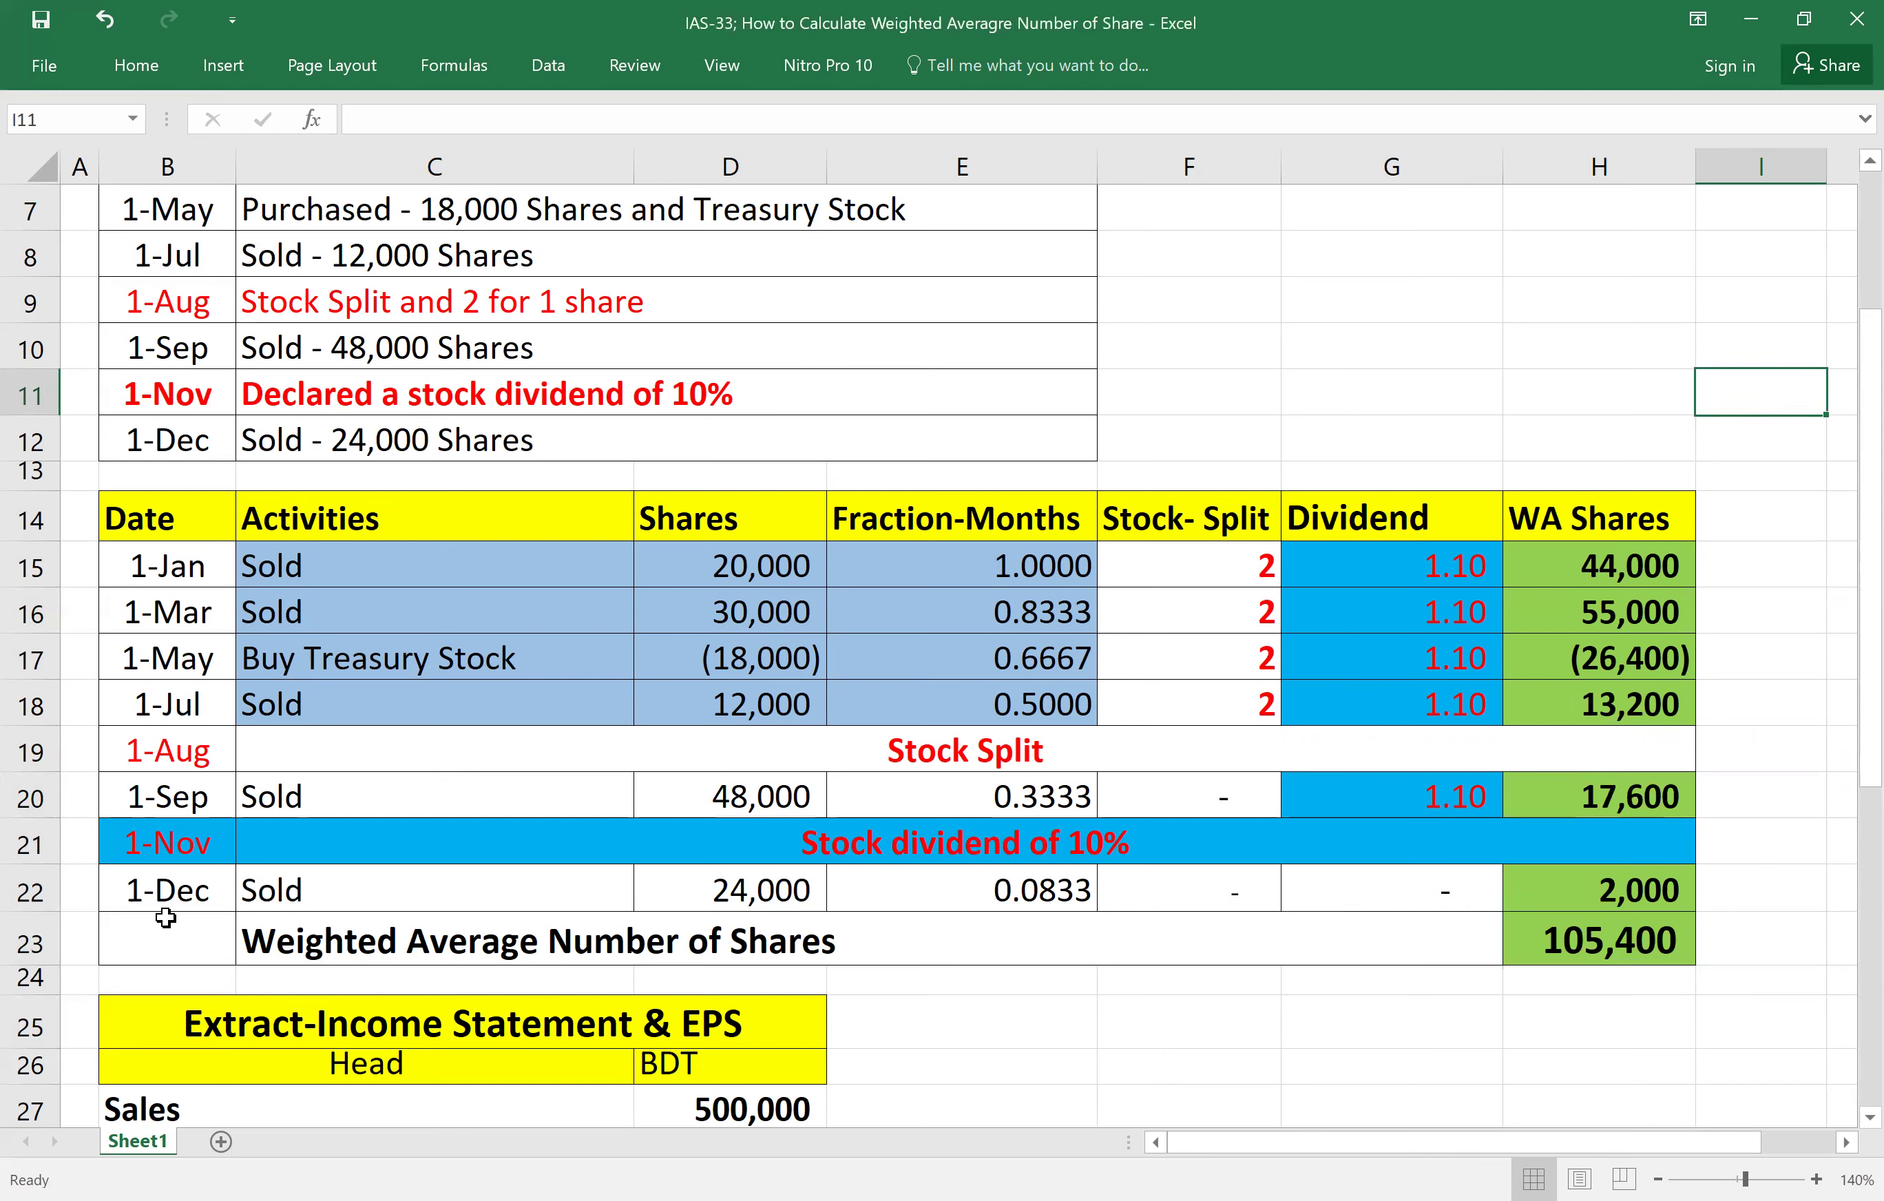
click(289, 936)
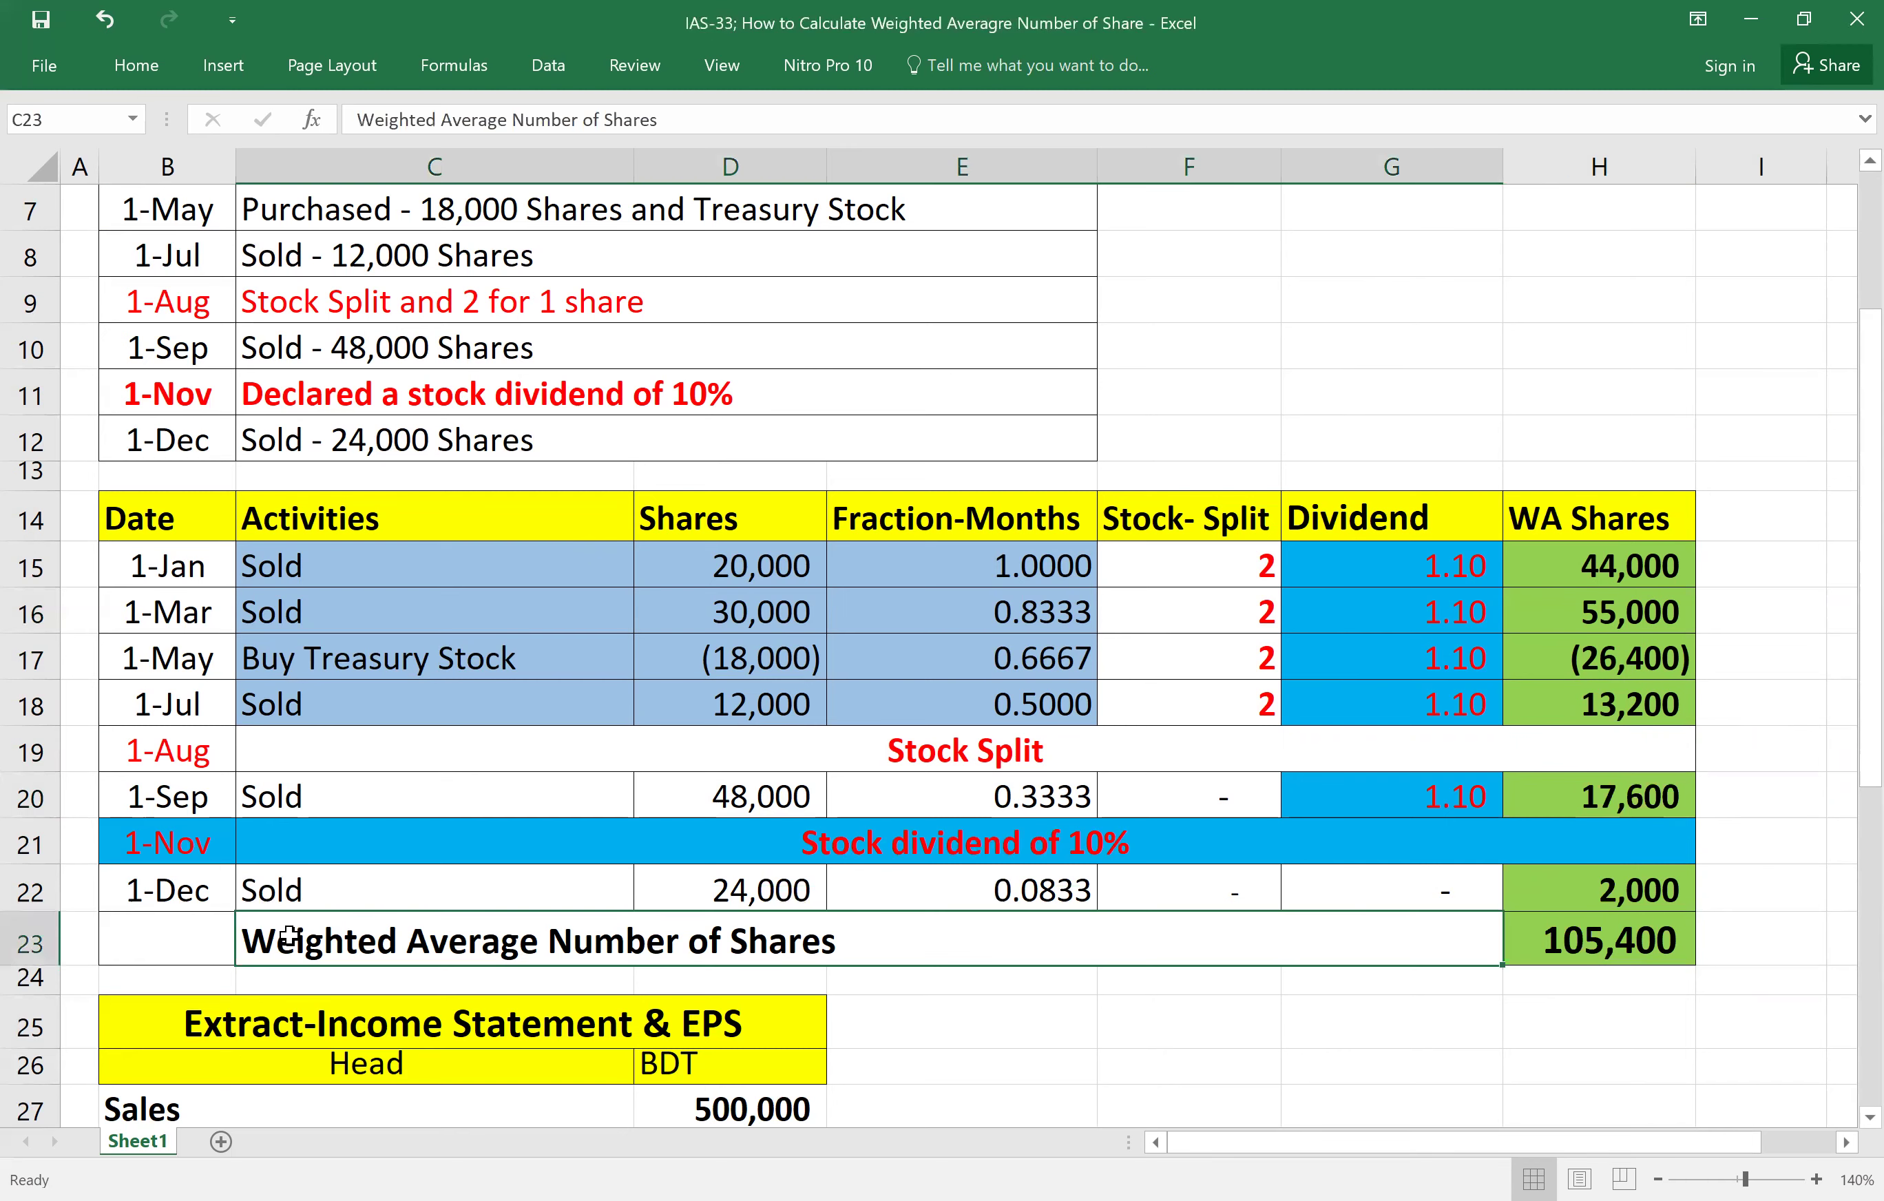
right_click(586, 952)
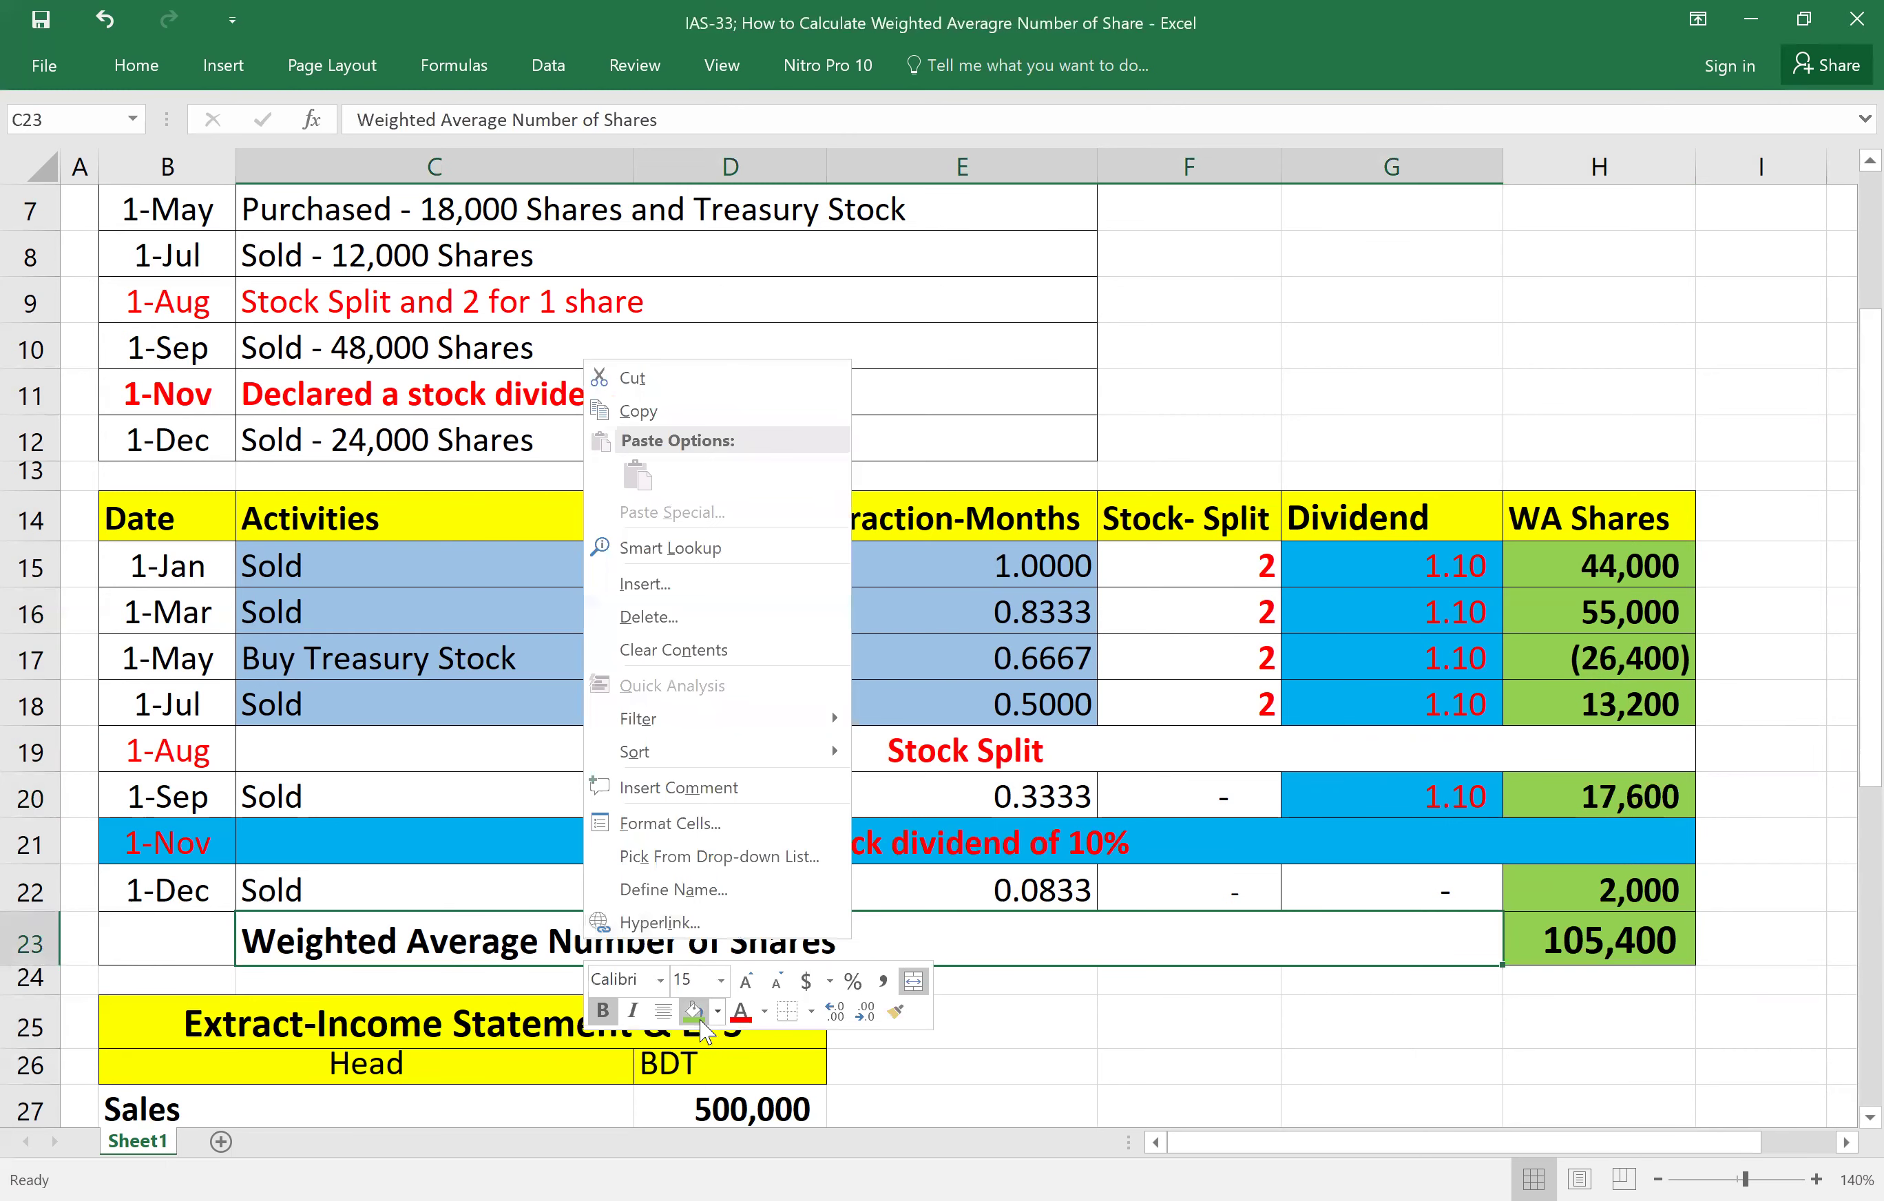
click(699, 1013)
click(1086, 1033)
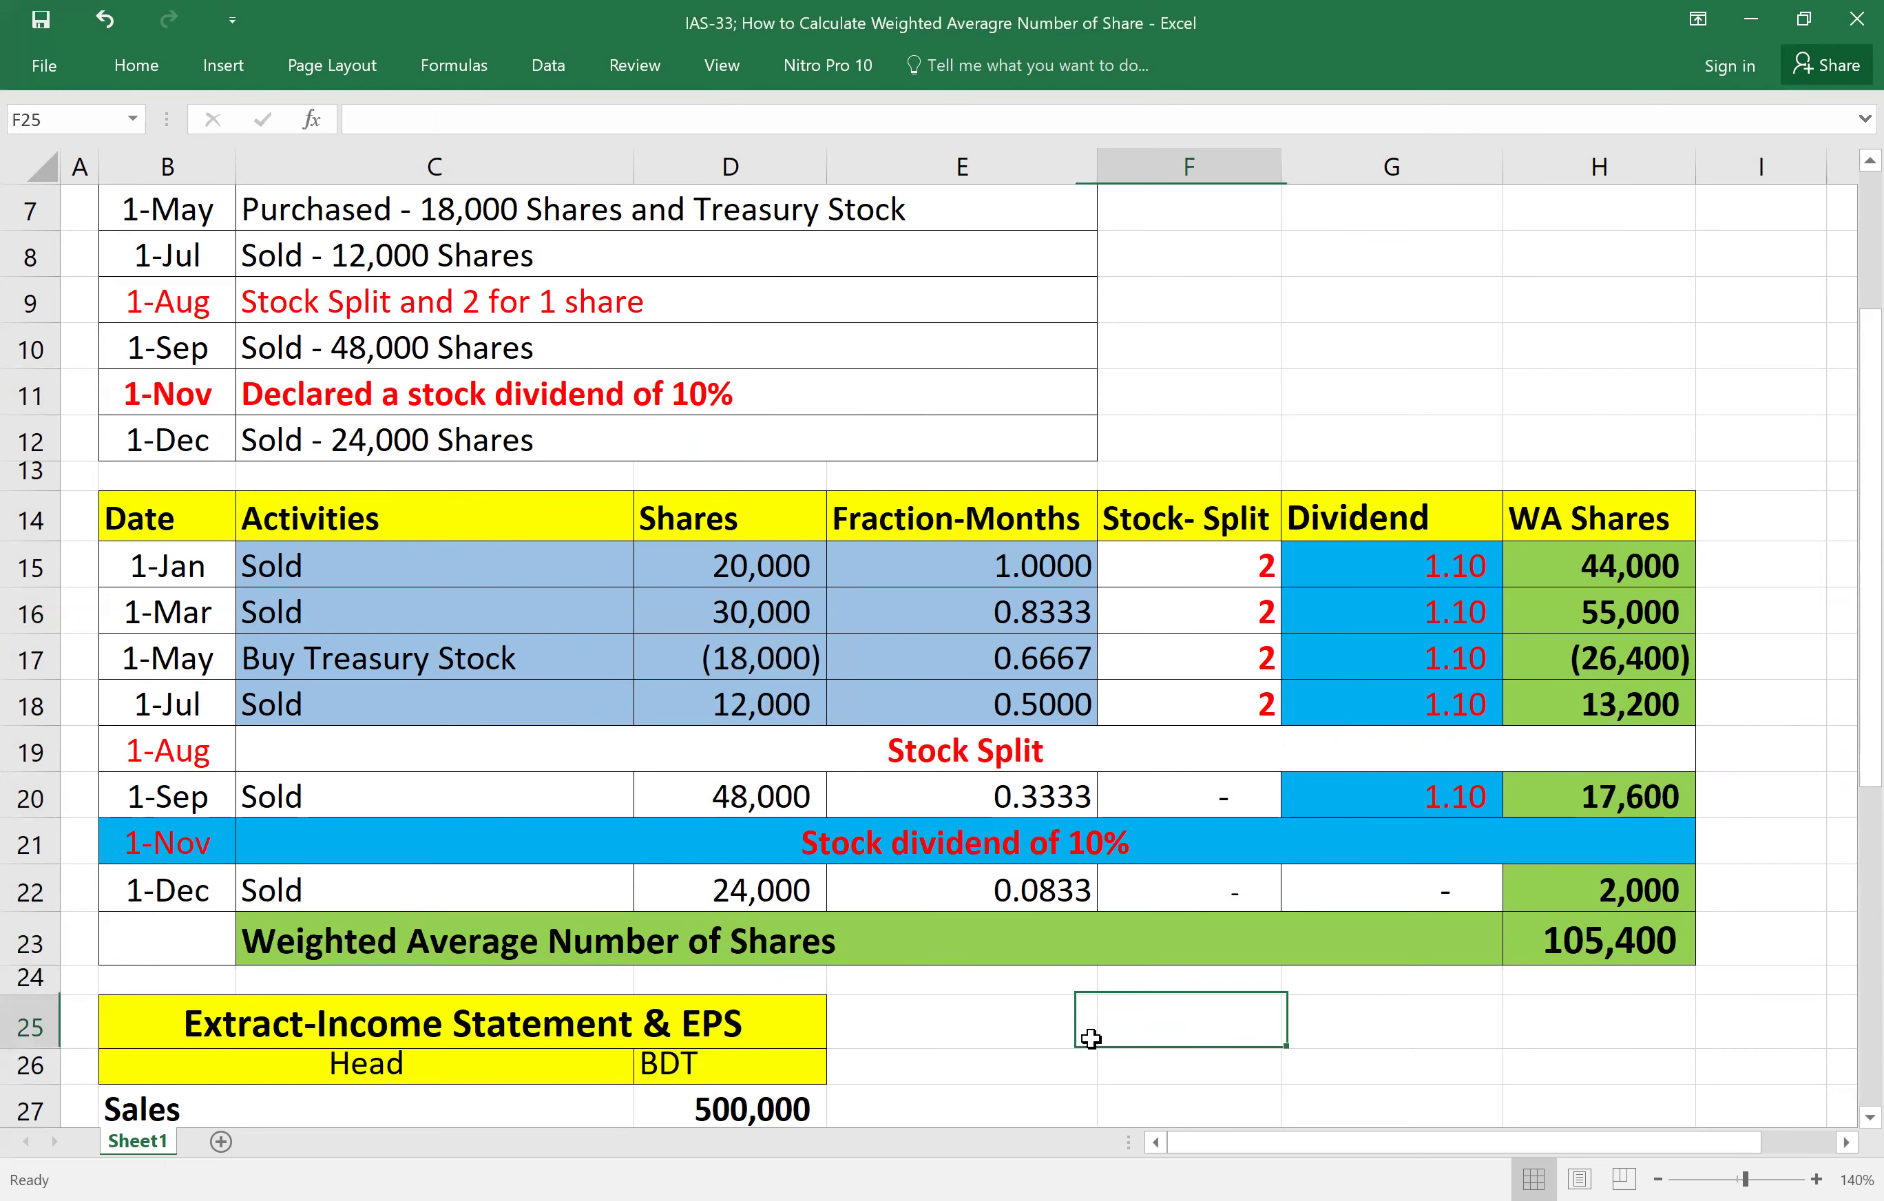
Color the "Weighted Average Number of Shares" label text red.
double_click(365, 941)
drag(257, 940, 852, 943)
right_click(824, 922)
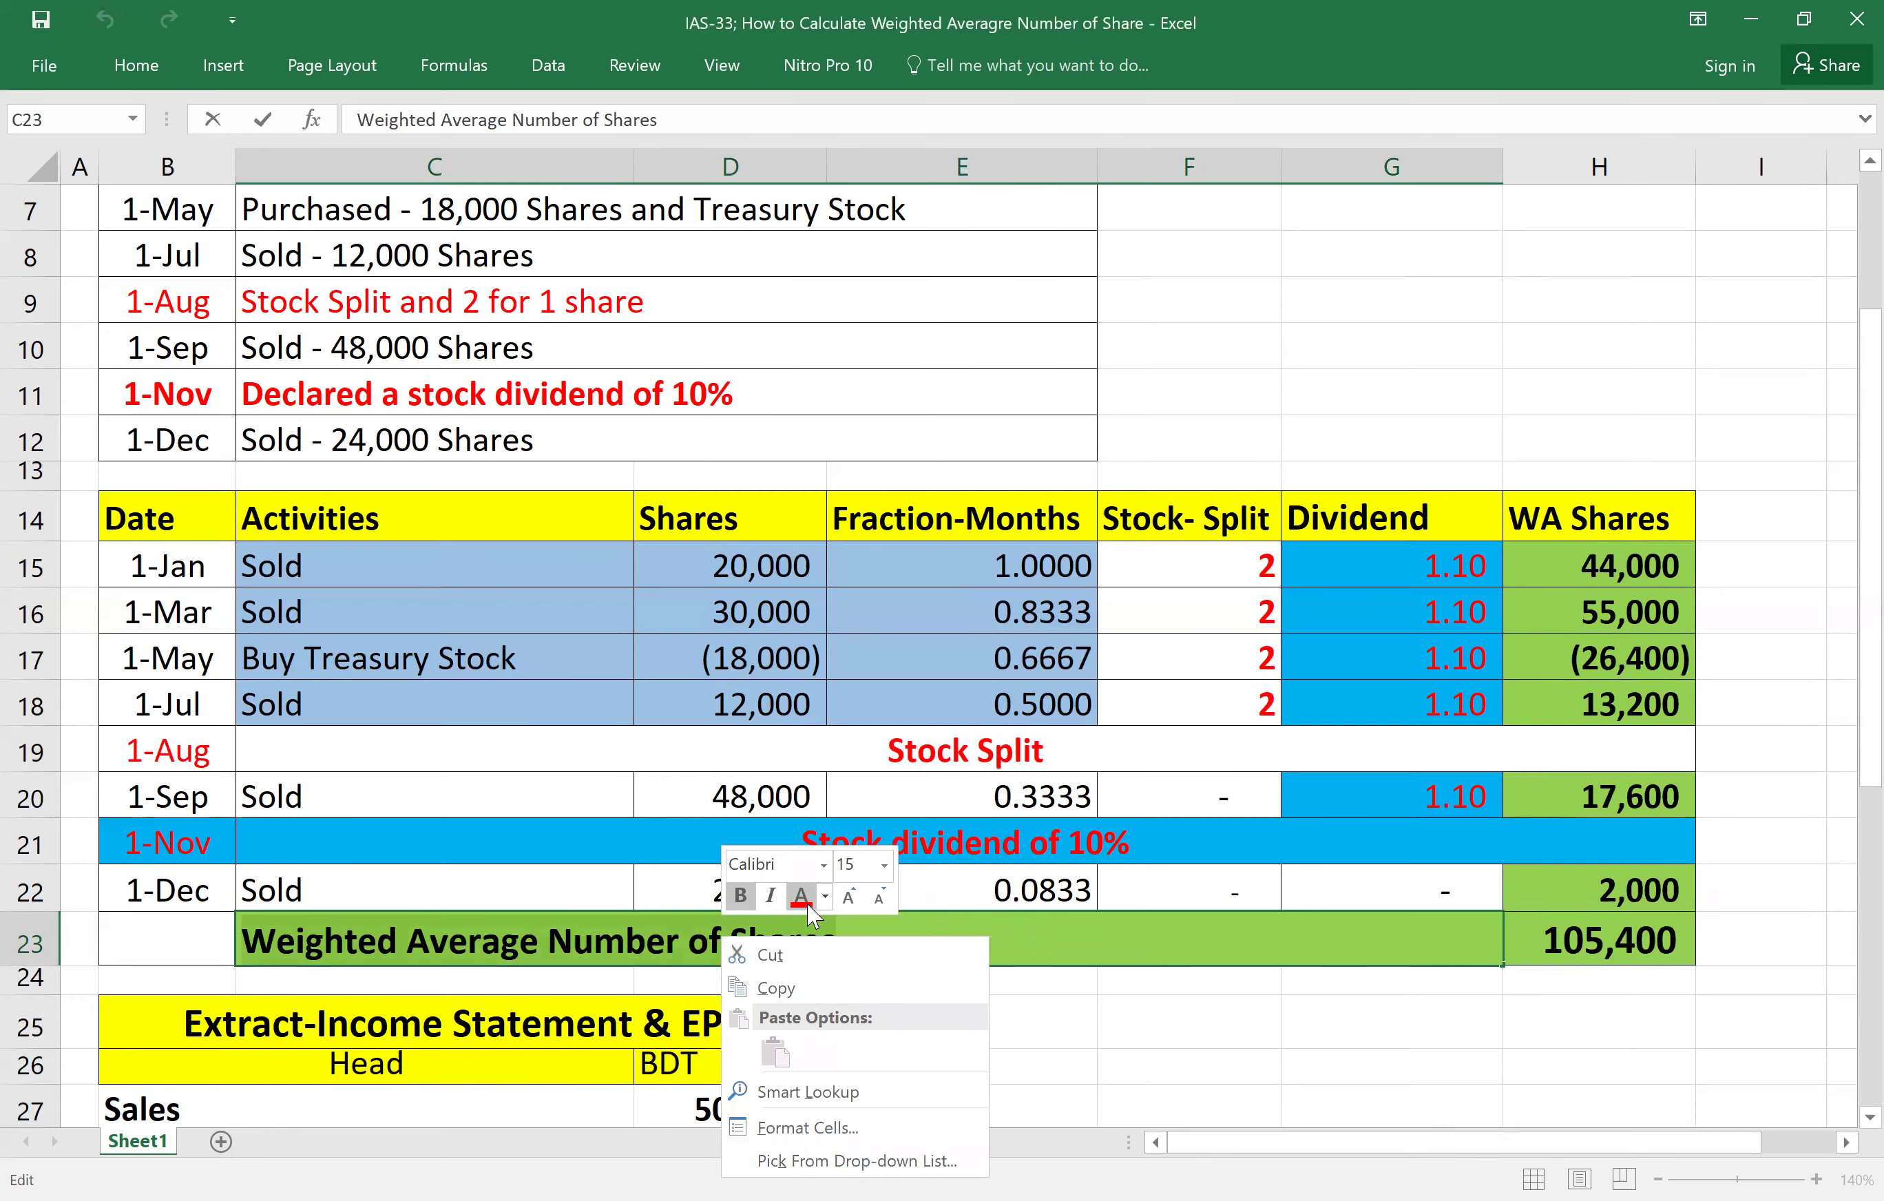
click(811, 903)
click(1172, 1021)
Slightly reduce the heights of the blank spacer rows 13 and 24 around the share calculation table.
scroll(1394, 1017, down, 2)
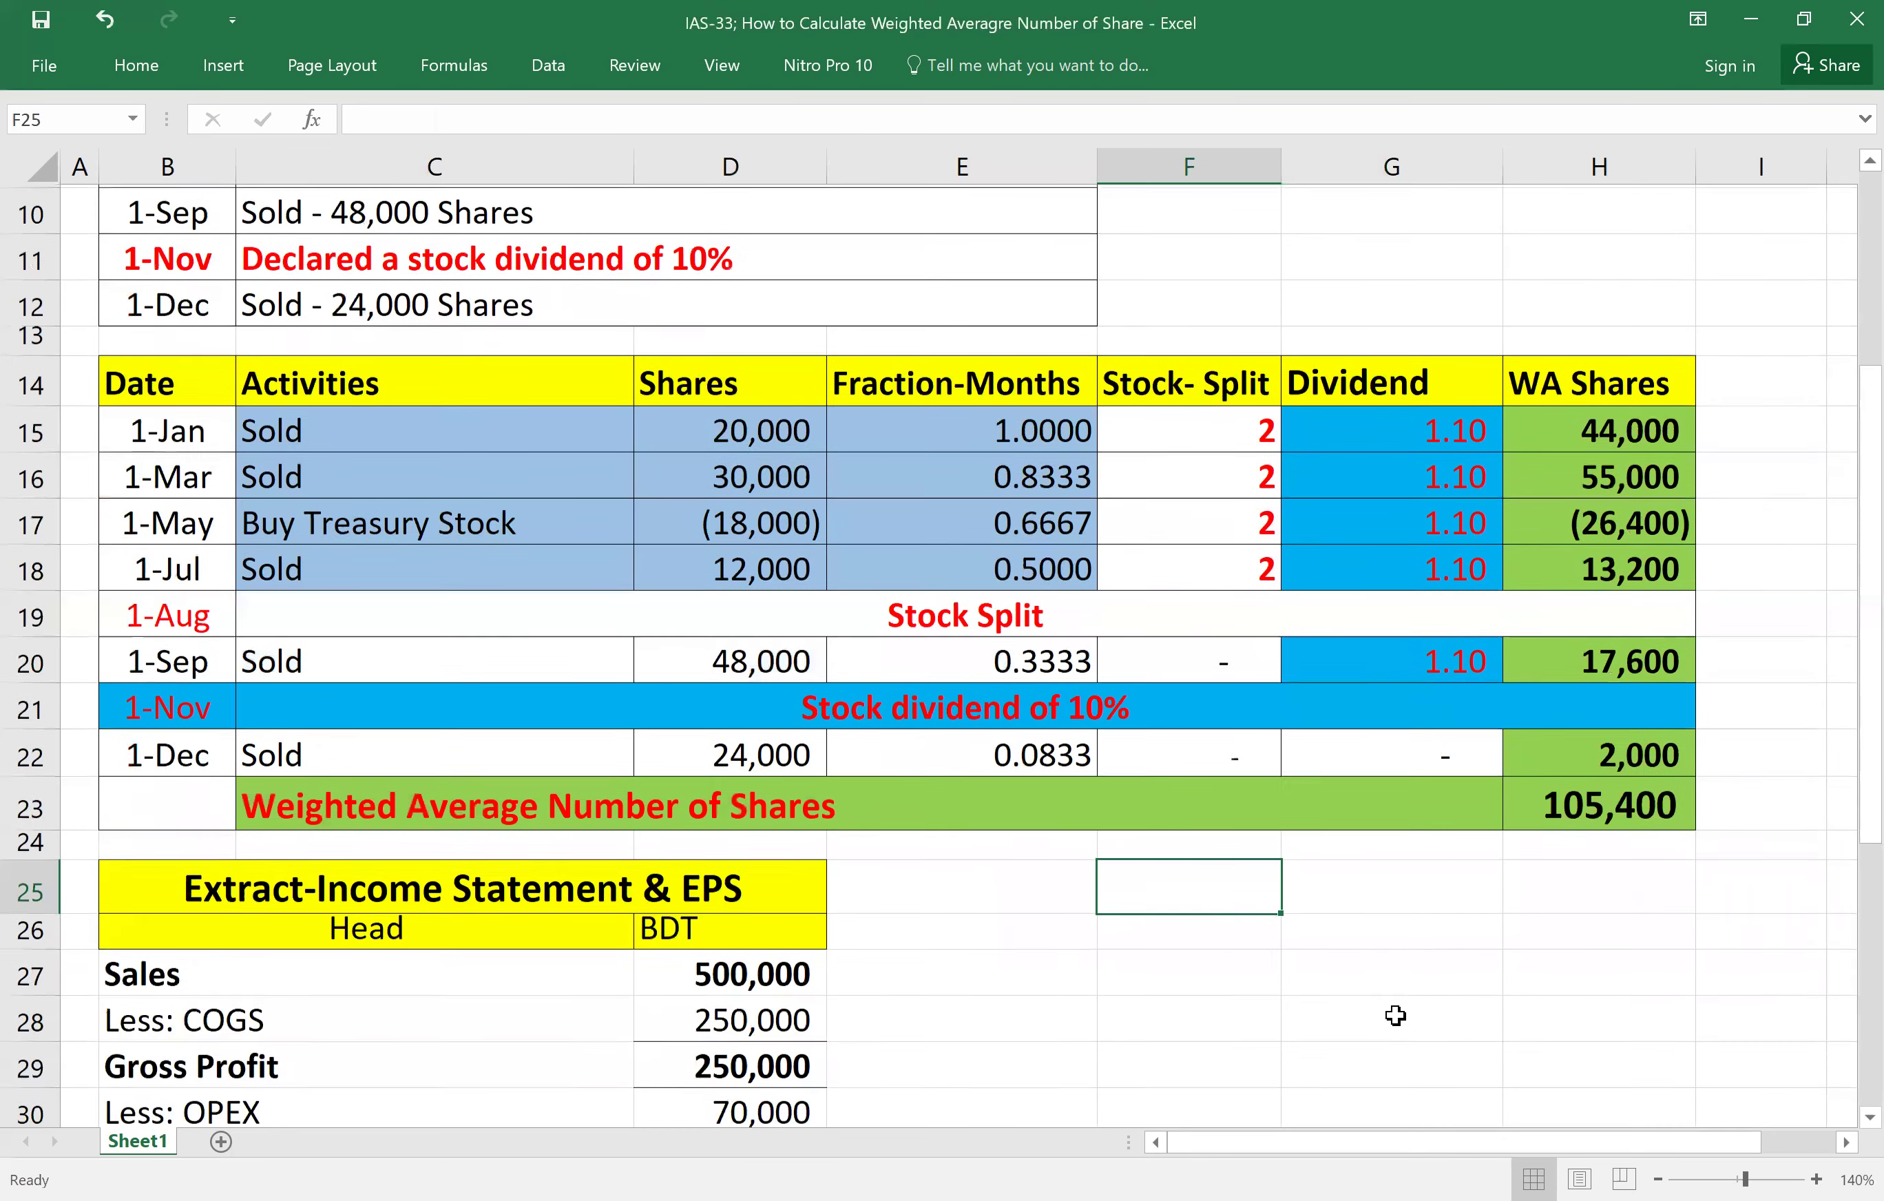
scroll(1322, 468, up, 2)
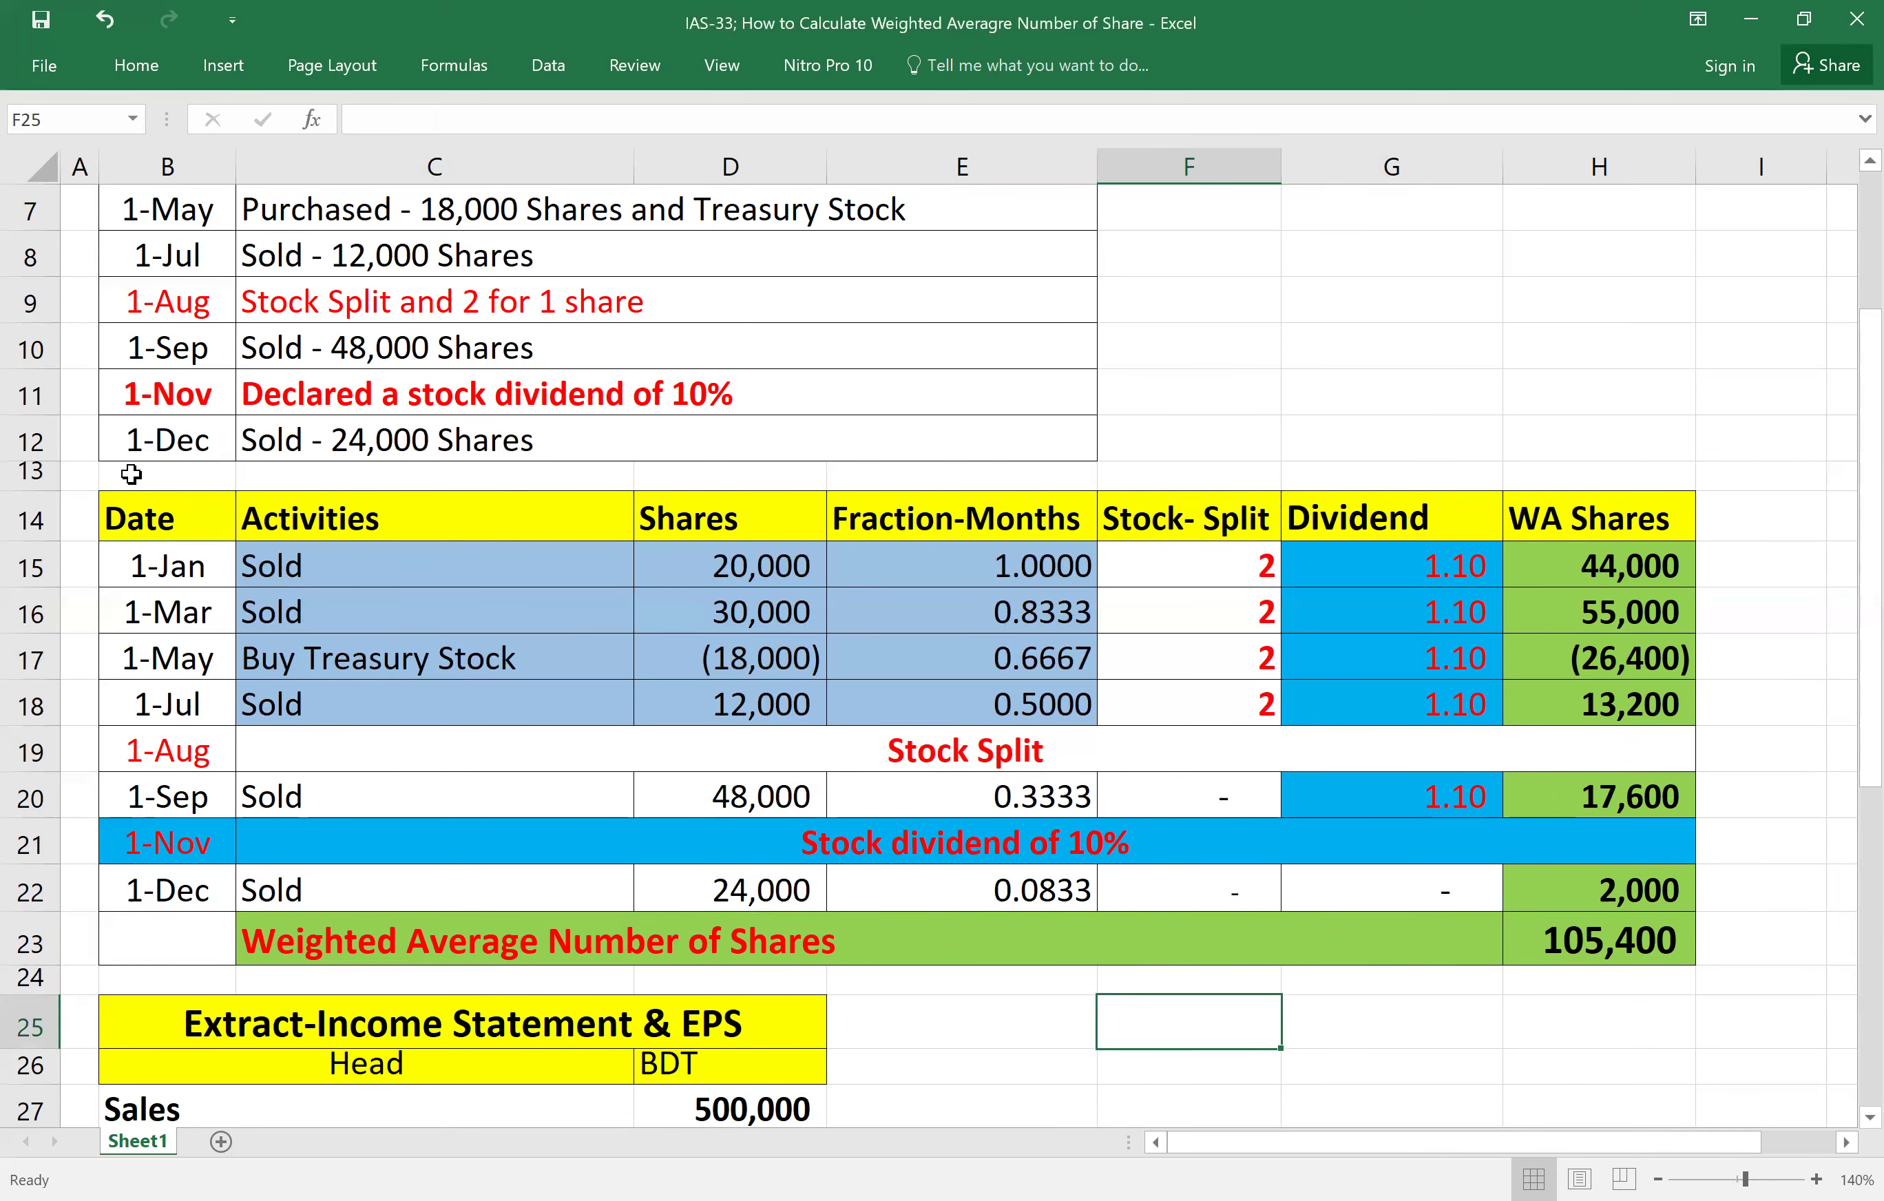
drag(34, 491, 19, 478)
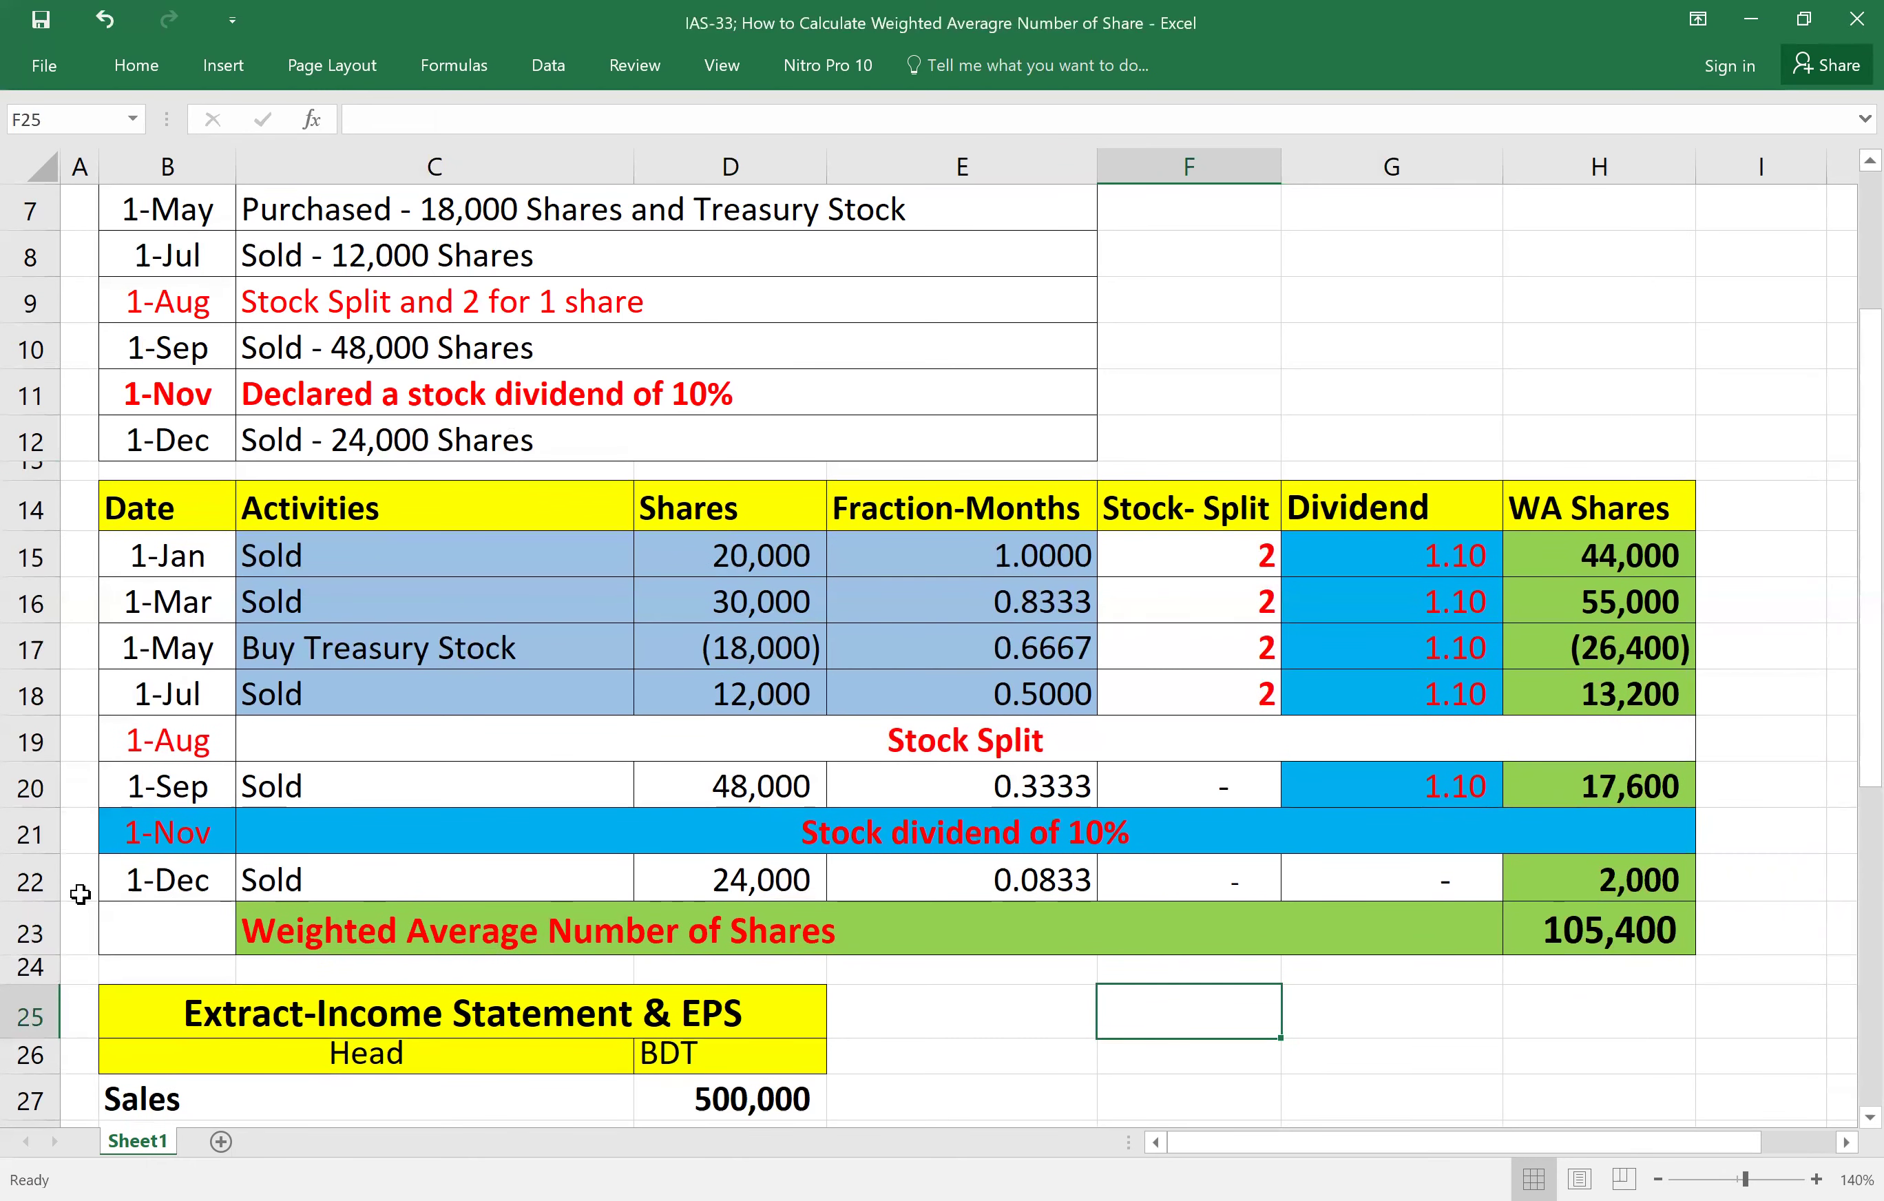
drag(36, 979, 37, 972)
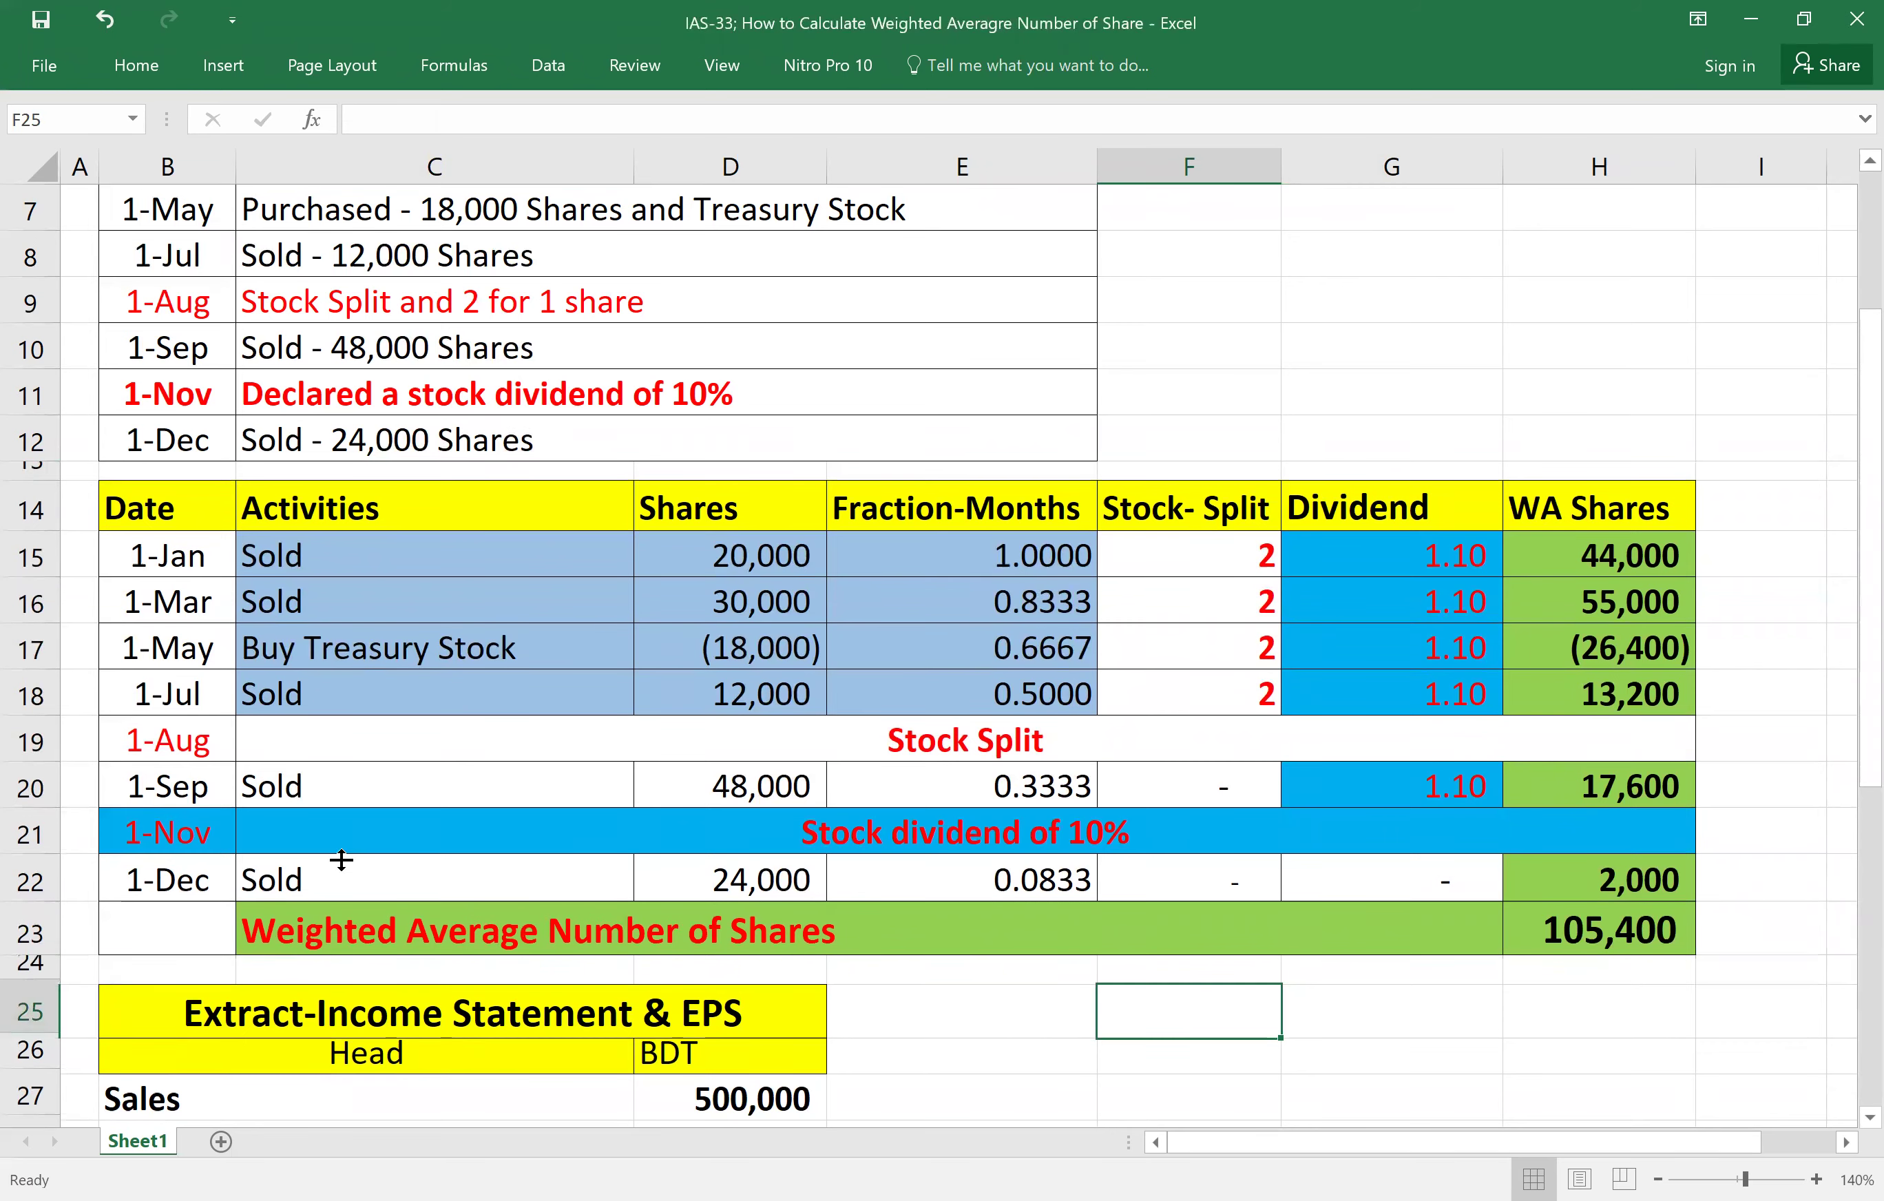
Review the Sales, COGS and Gross Profit amounts and extend the Gross Profit label to "Gross Profit/GP".
scroll(634, 878, down, 2)
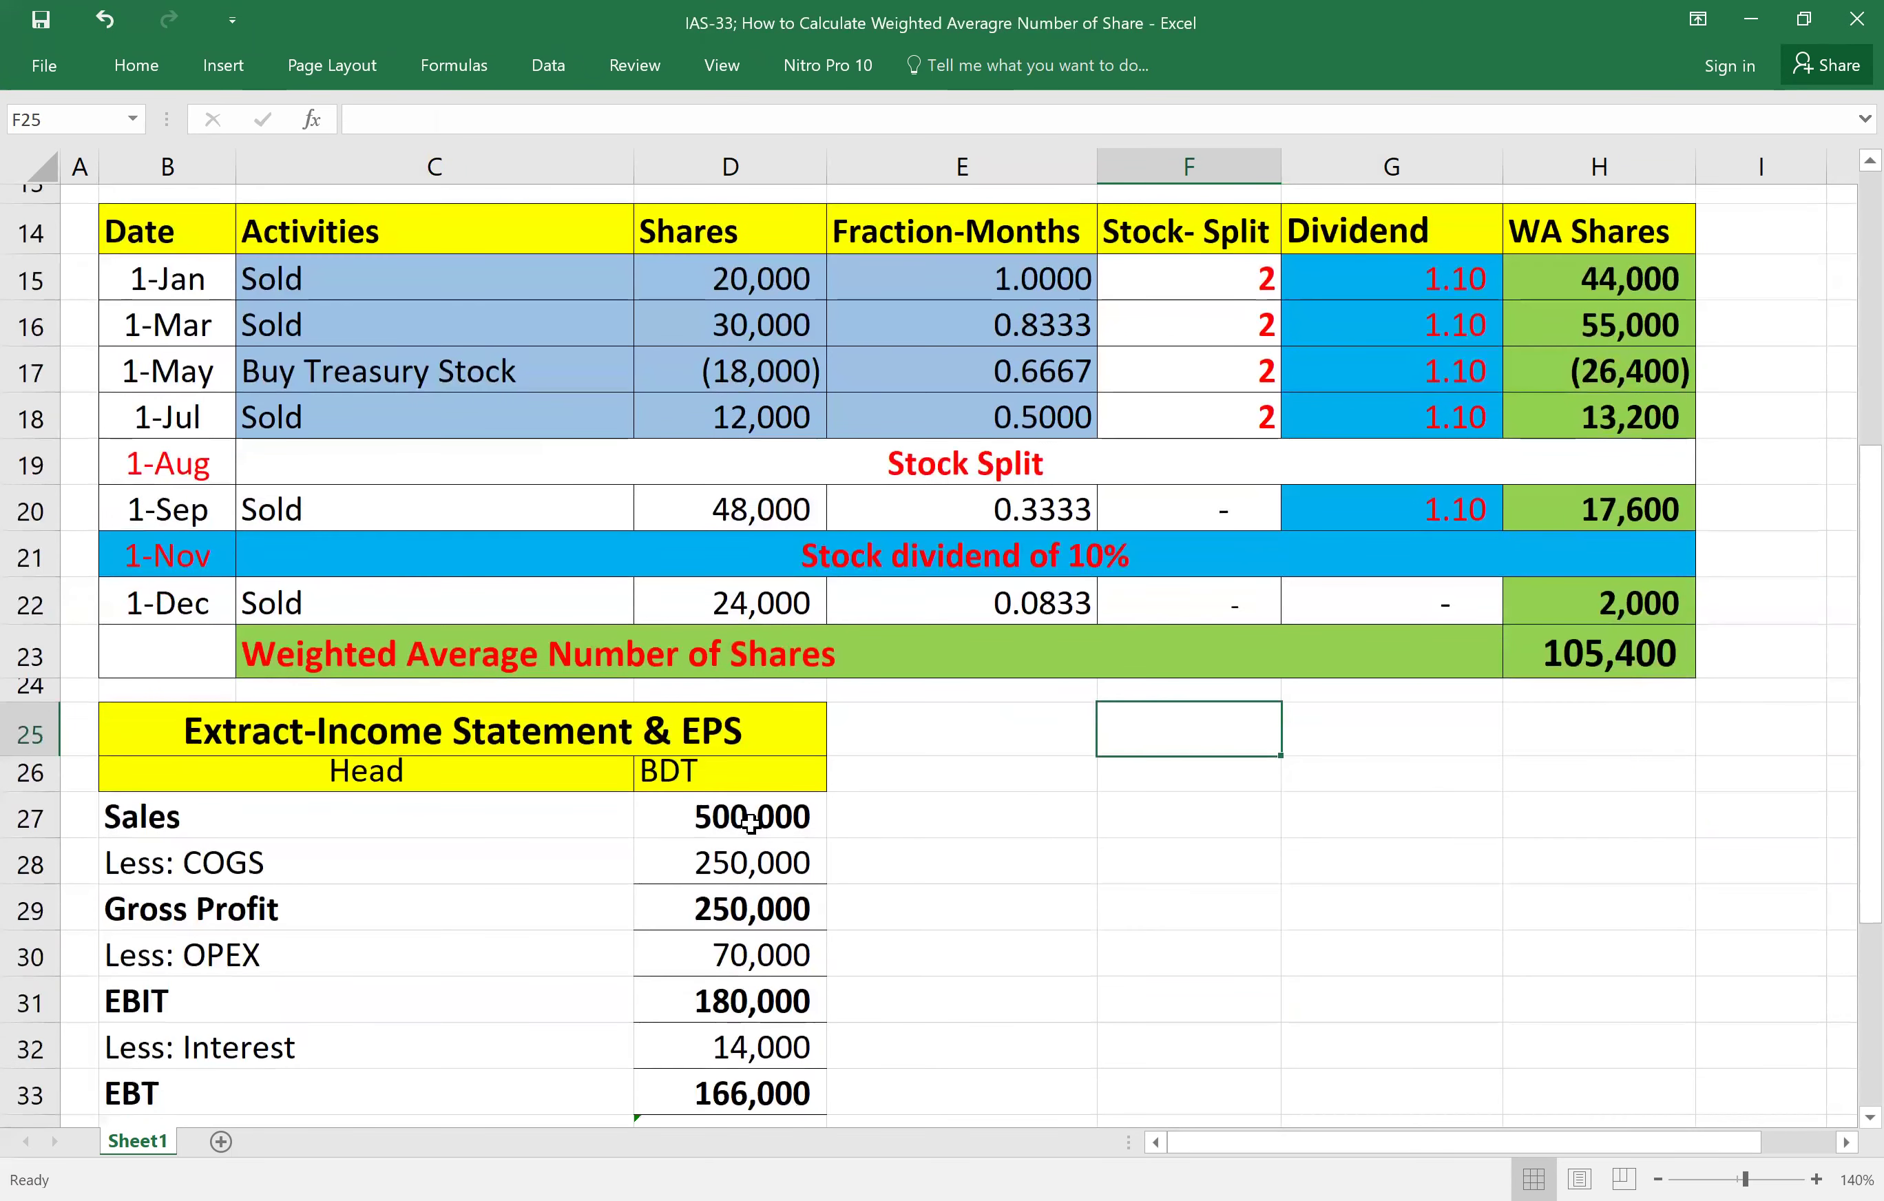
click(748, 815)
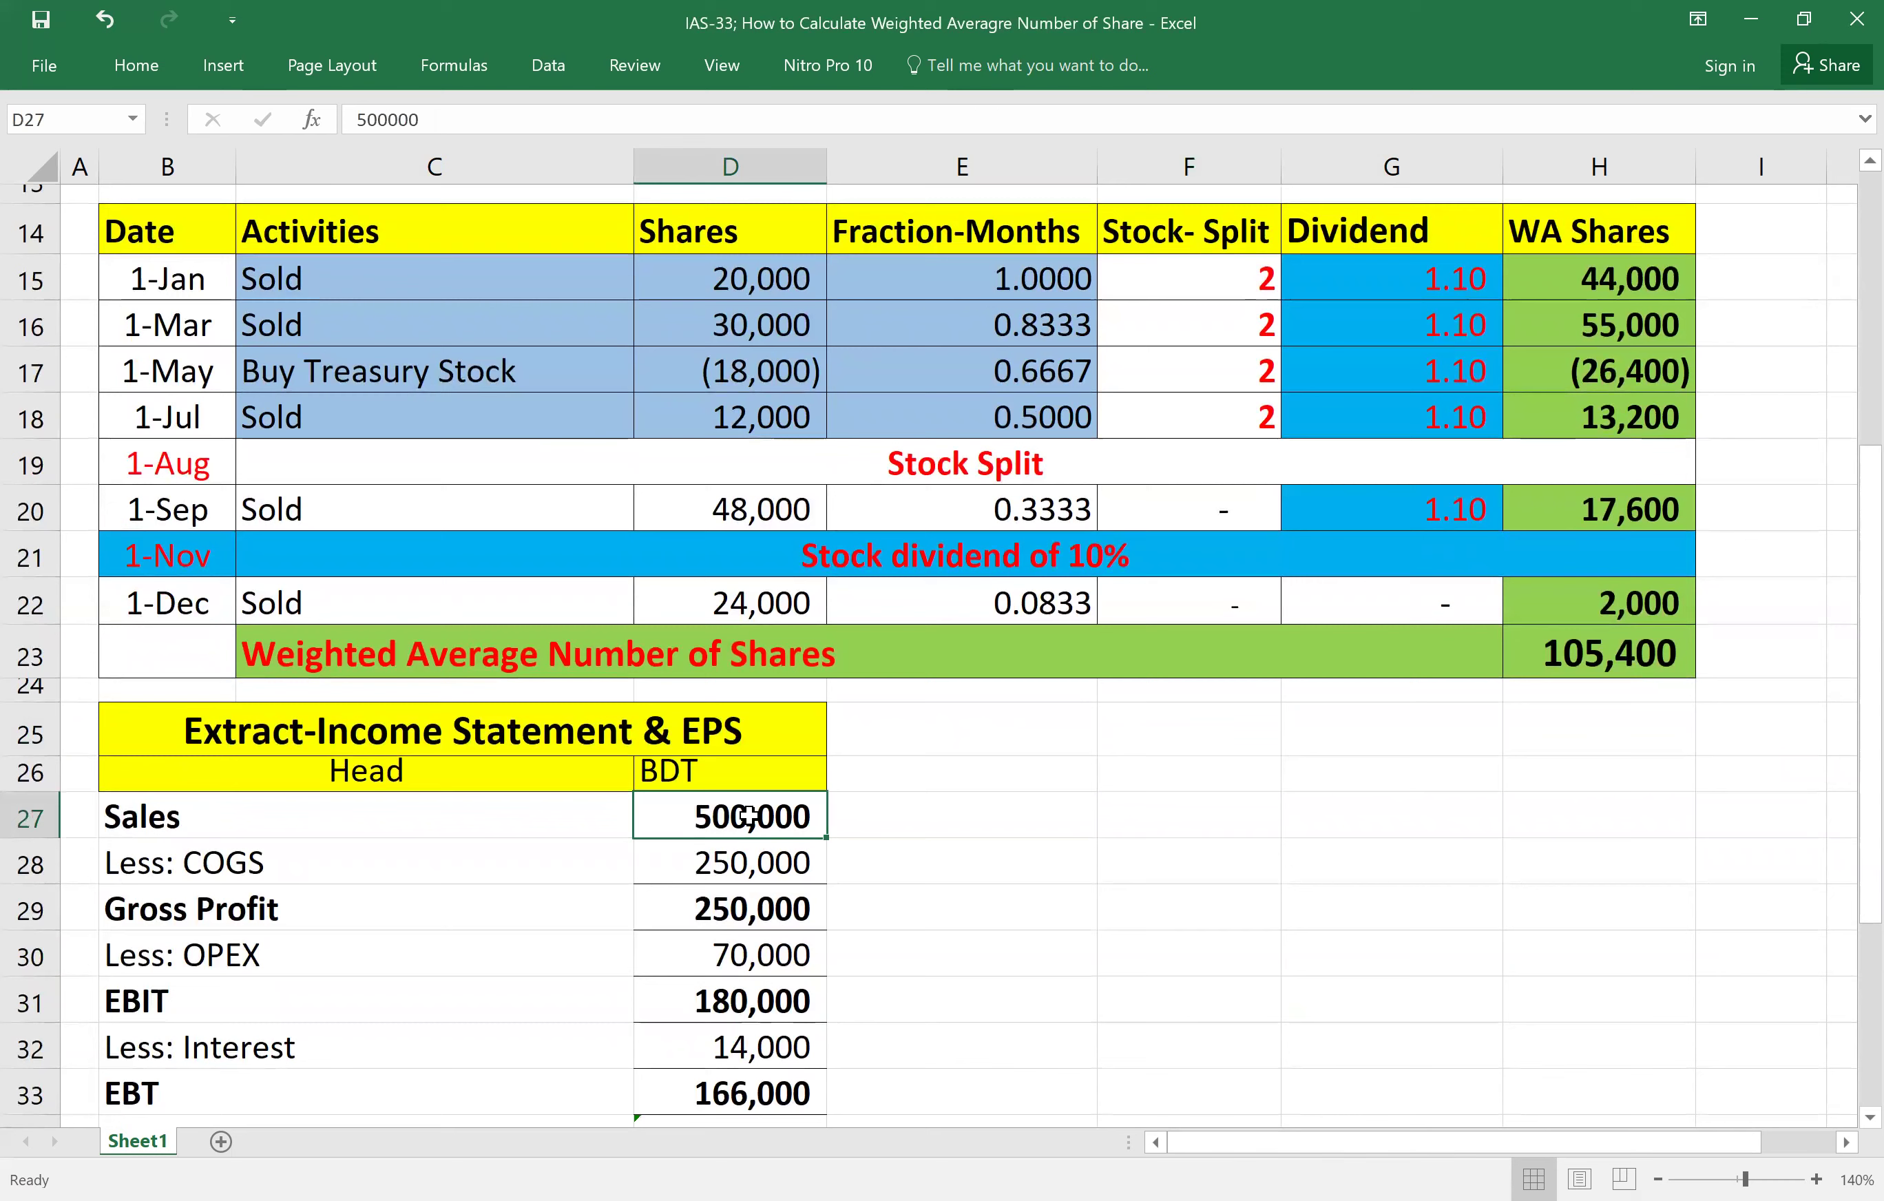
click(754, 860)
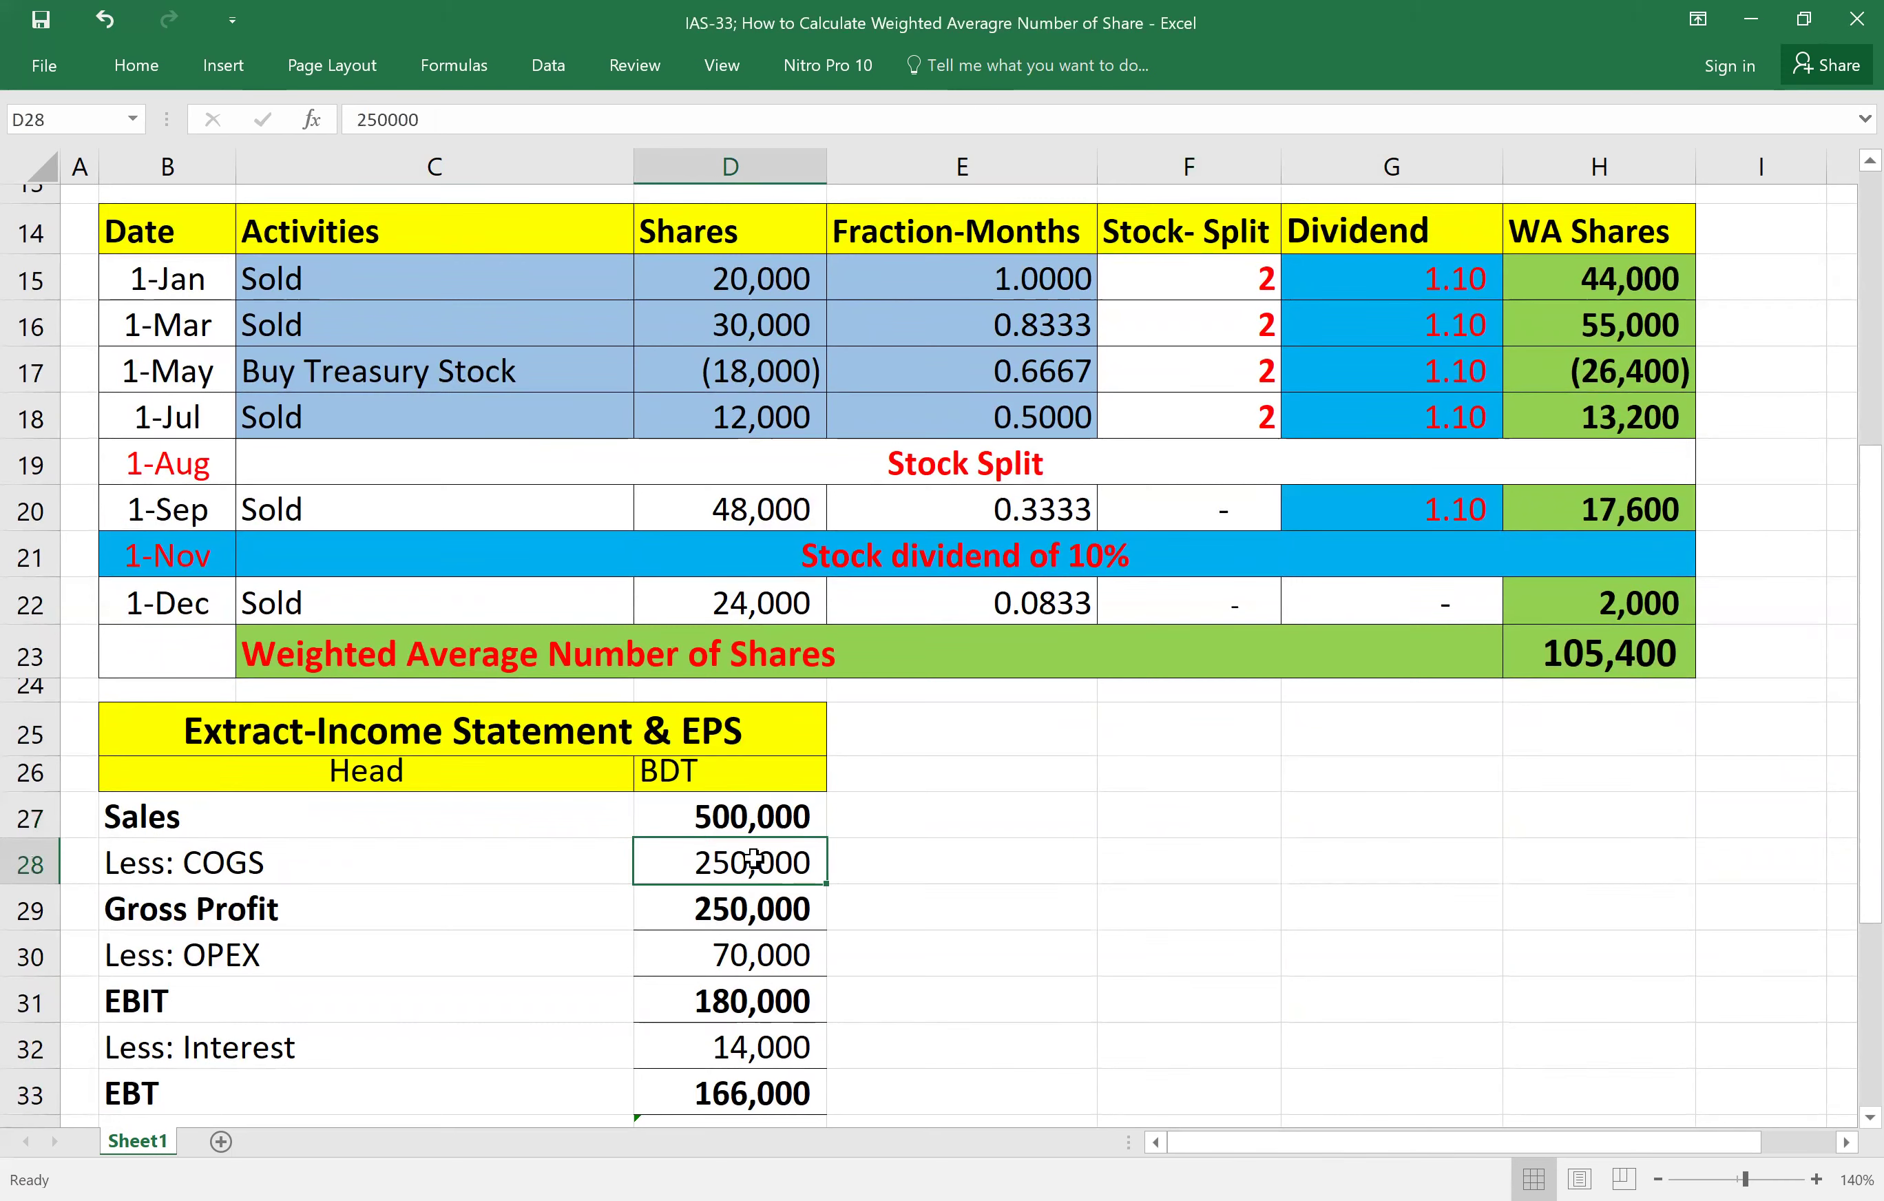
click(744, 916)
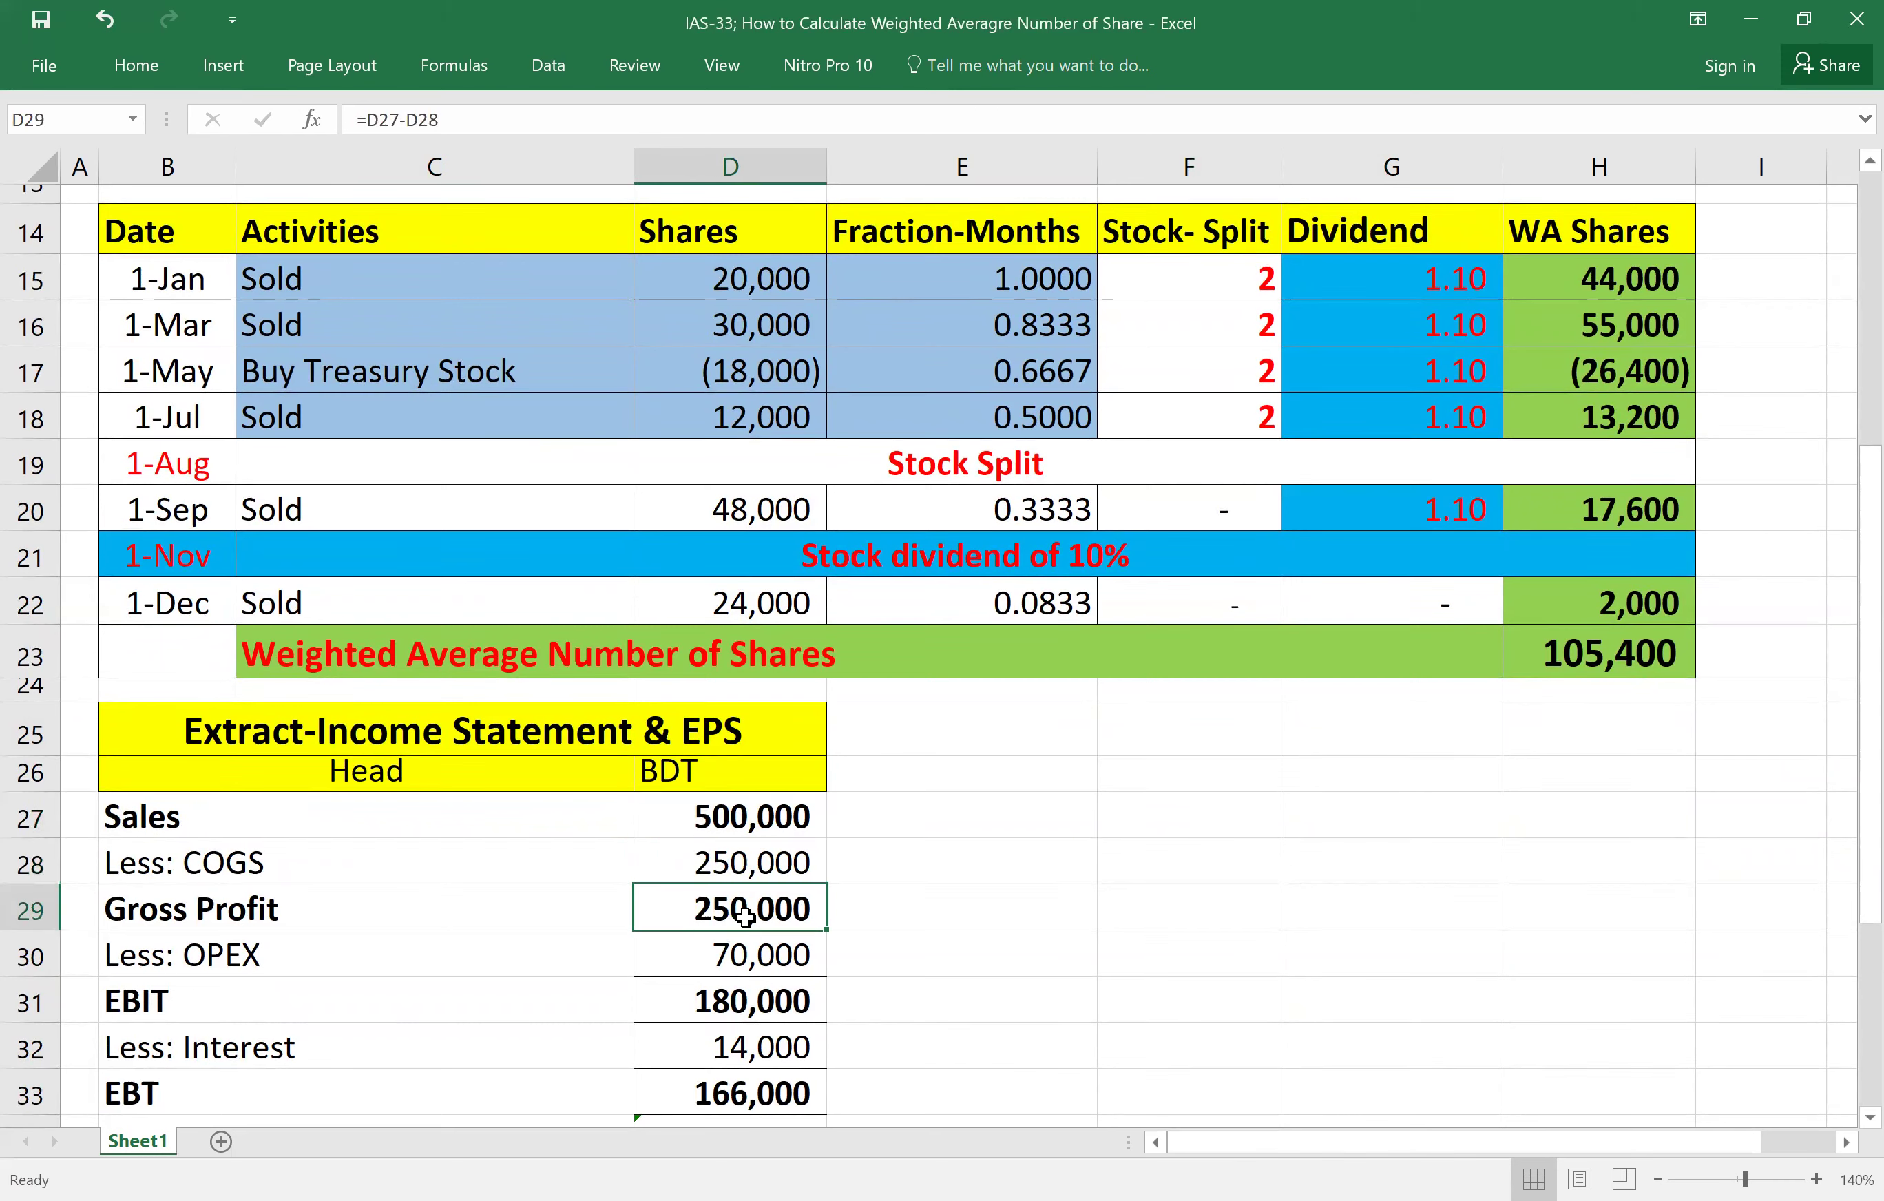
scroll(928, 910, down, 2)
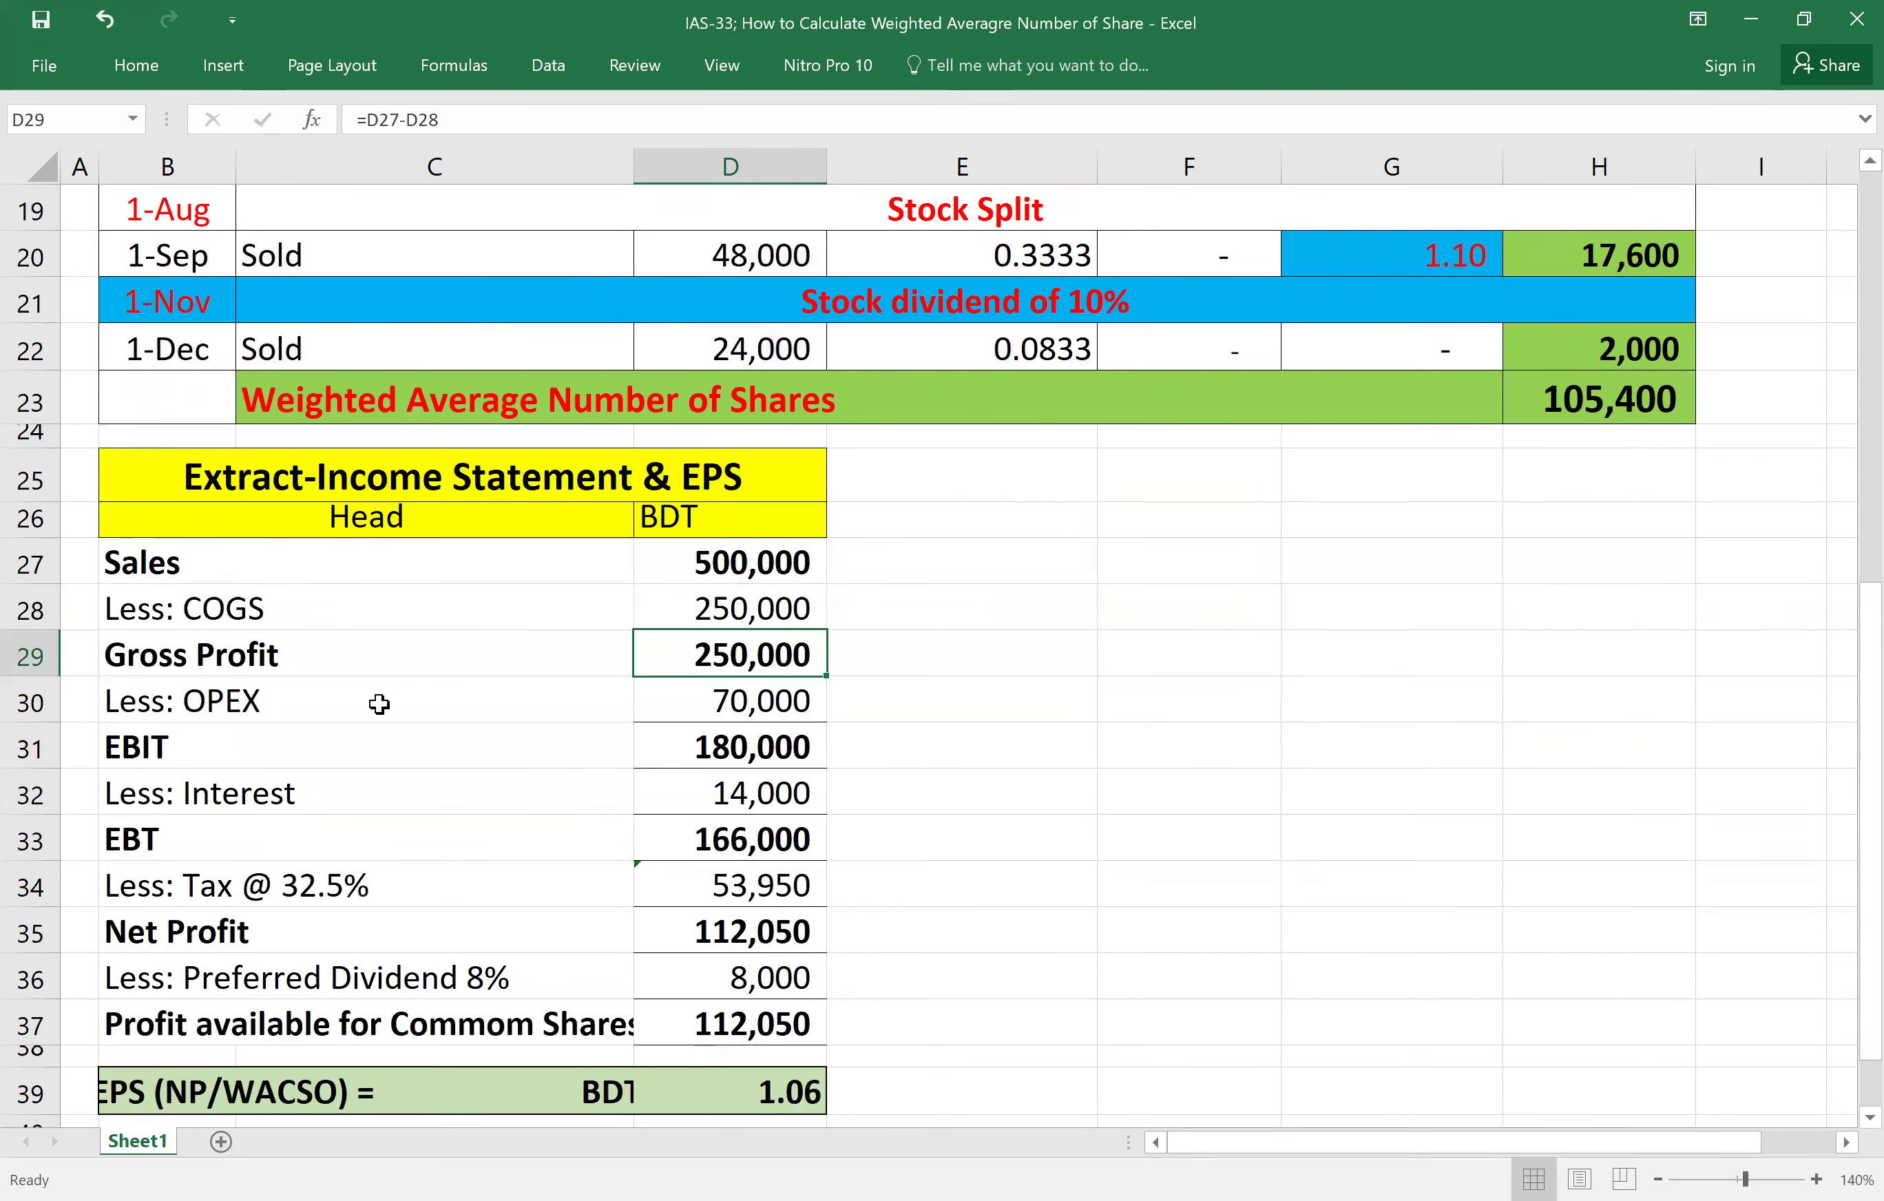
double_click(329, 659)
text(/GP)
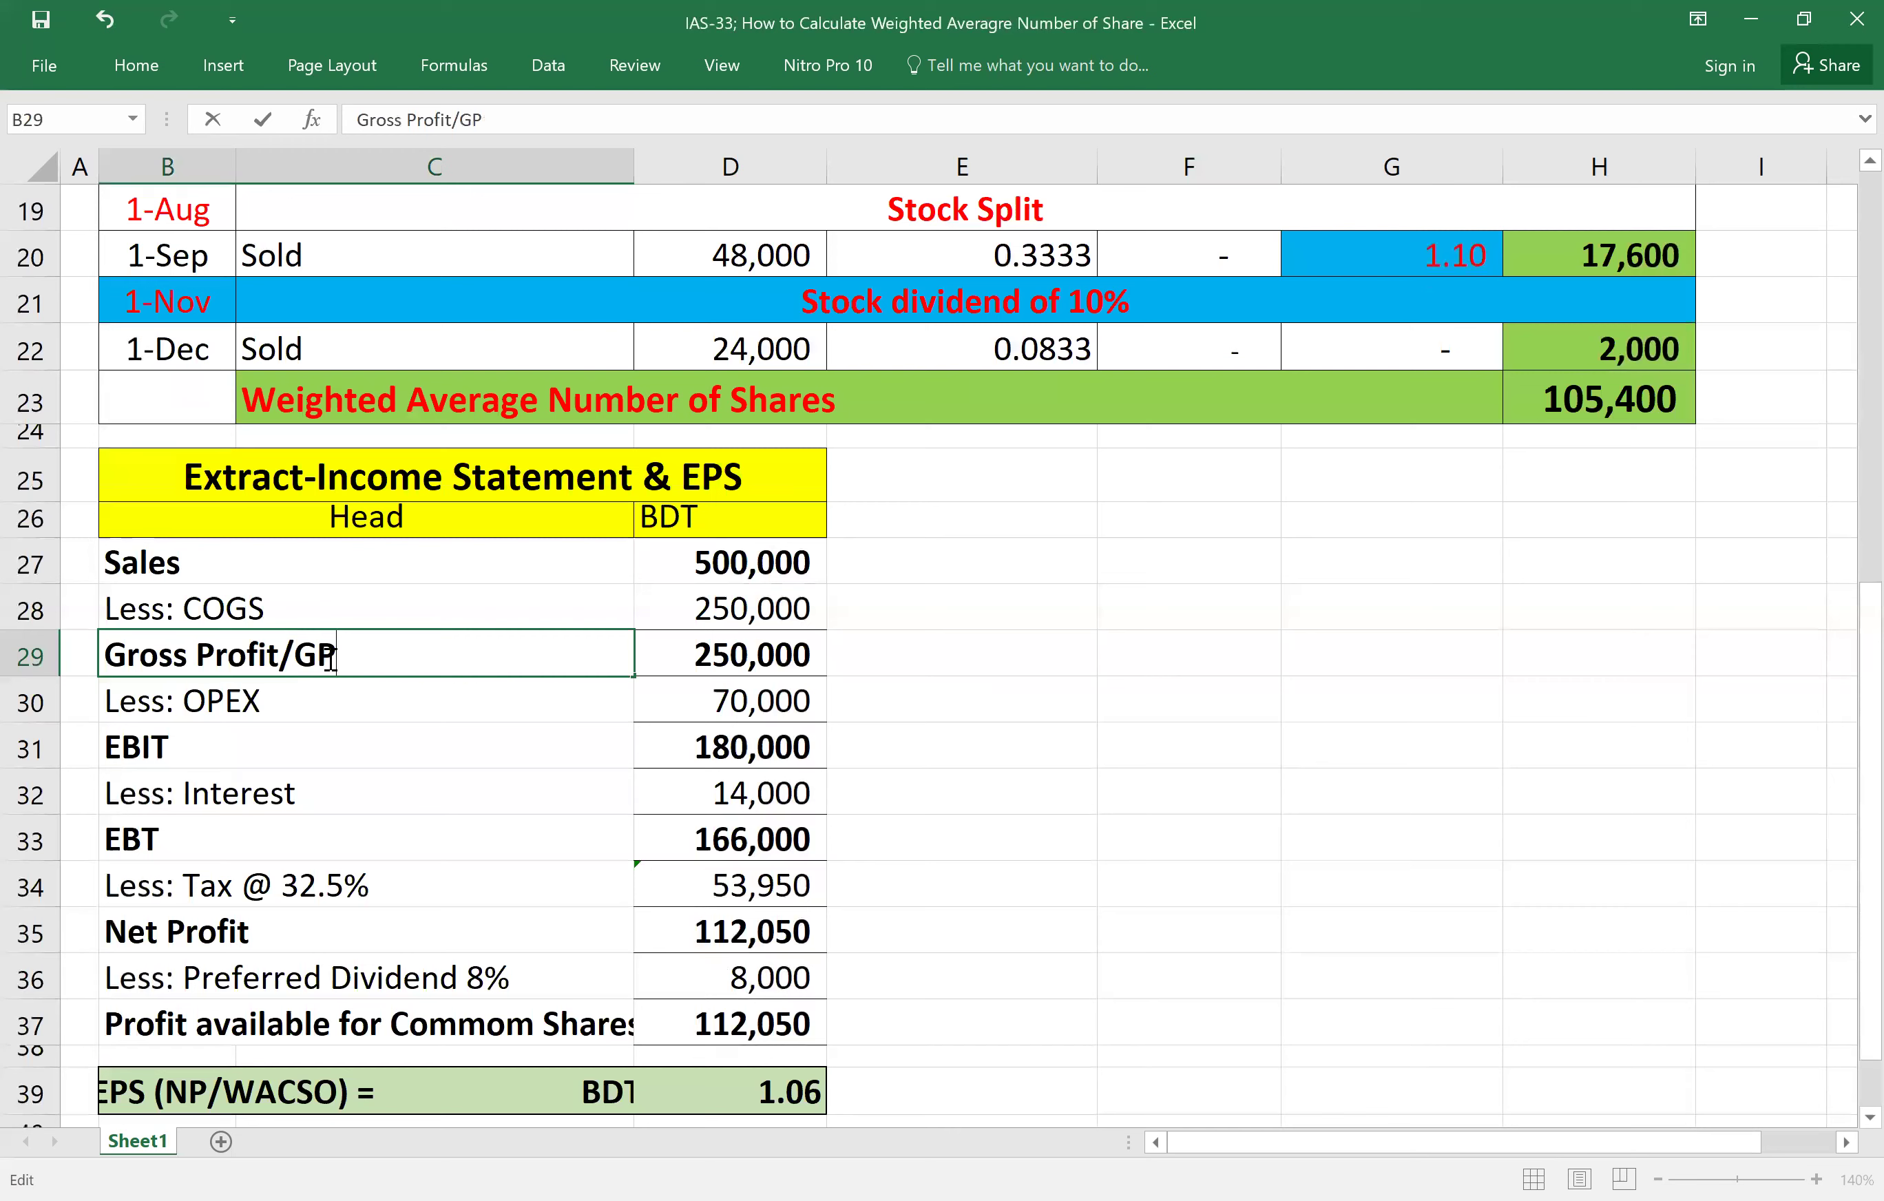
Set the COGS amount in D28 to 260,000.
double_click(731, 611)
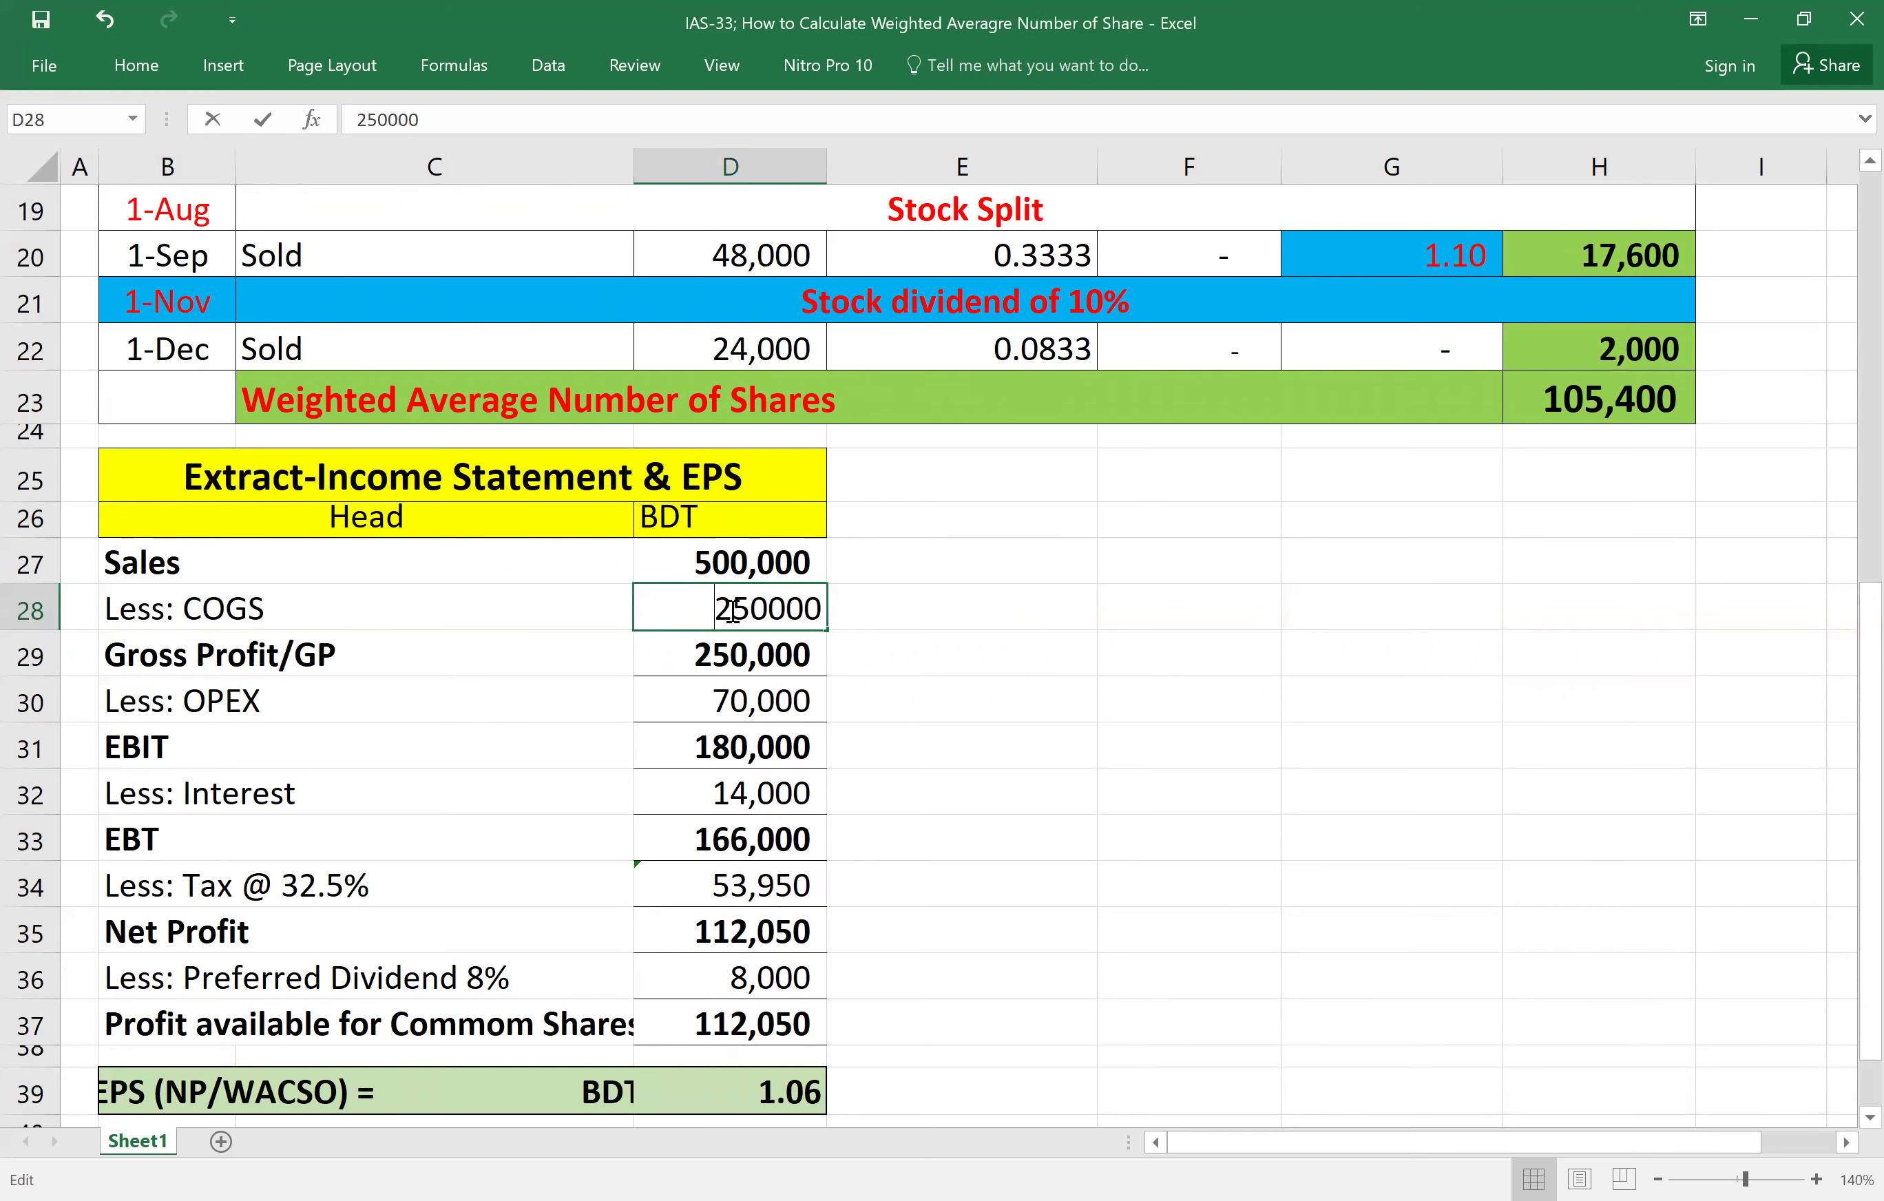
key(Right)
key(BackSpace)
text(6)
click(1112, 578)
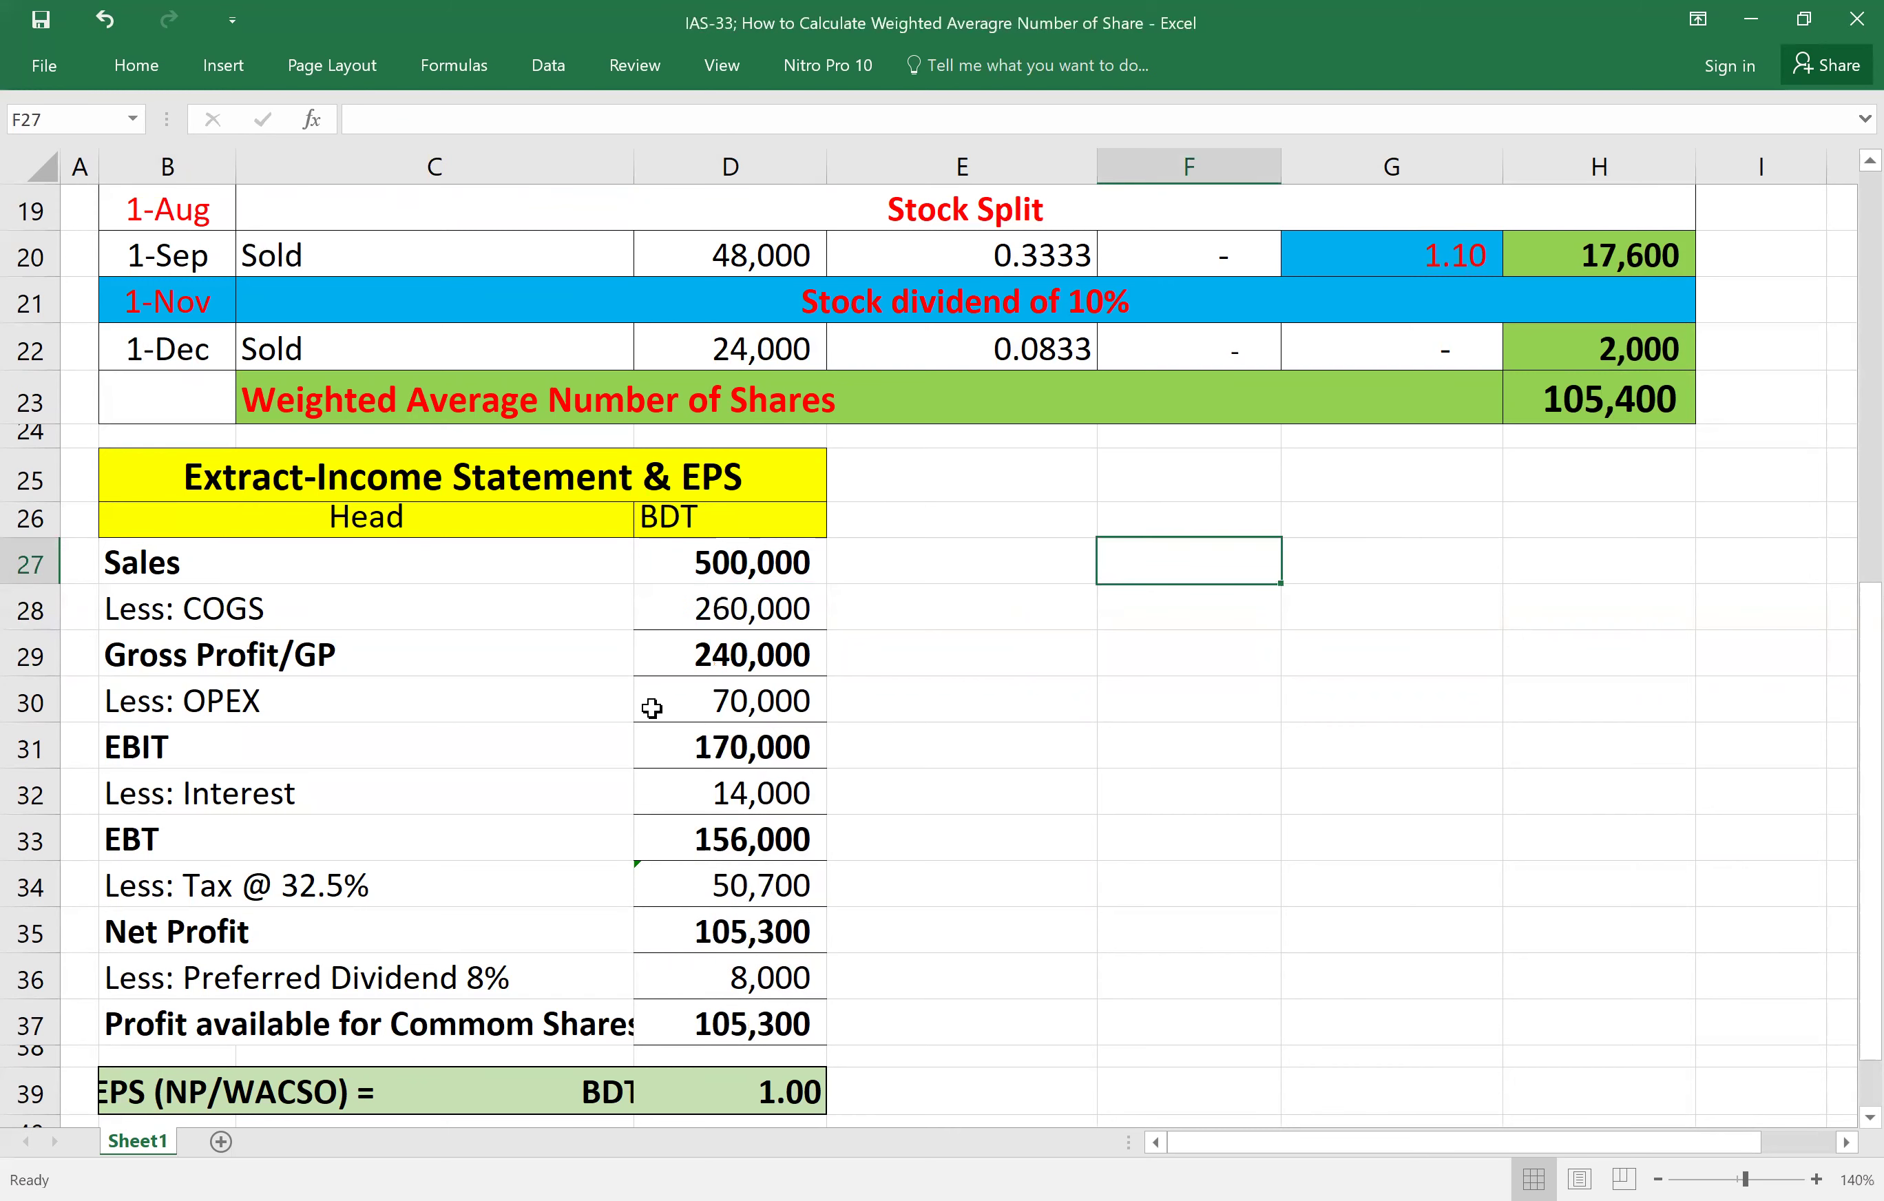
Review the OPEX, EBIT and interest amounts and extend the interest label to "Less: Interest (7%)".
click(795, 703)
click(760, 748)
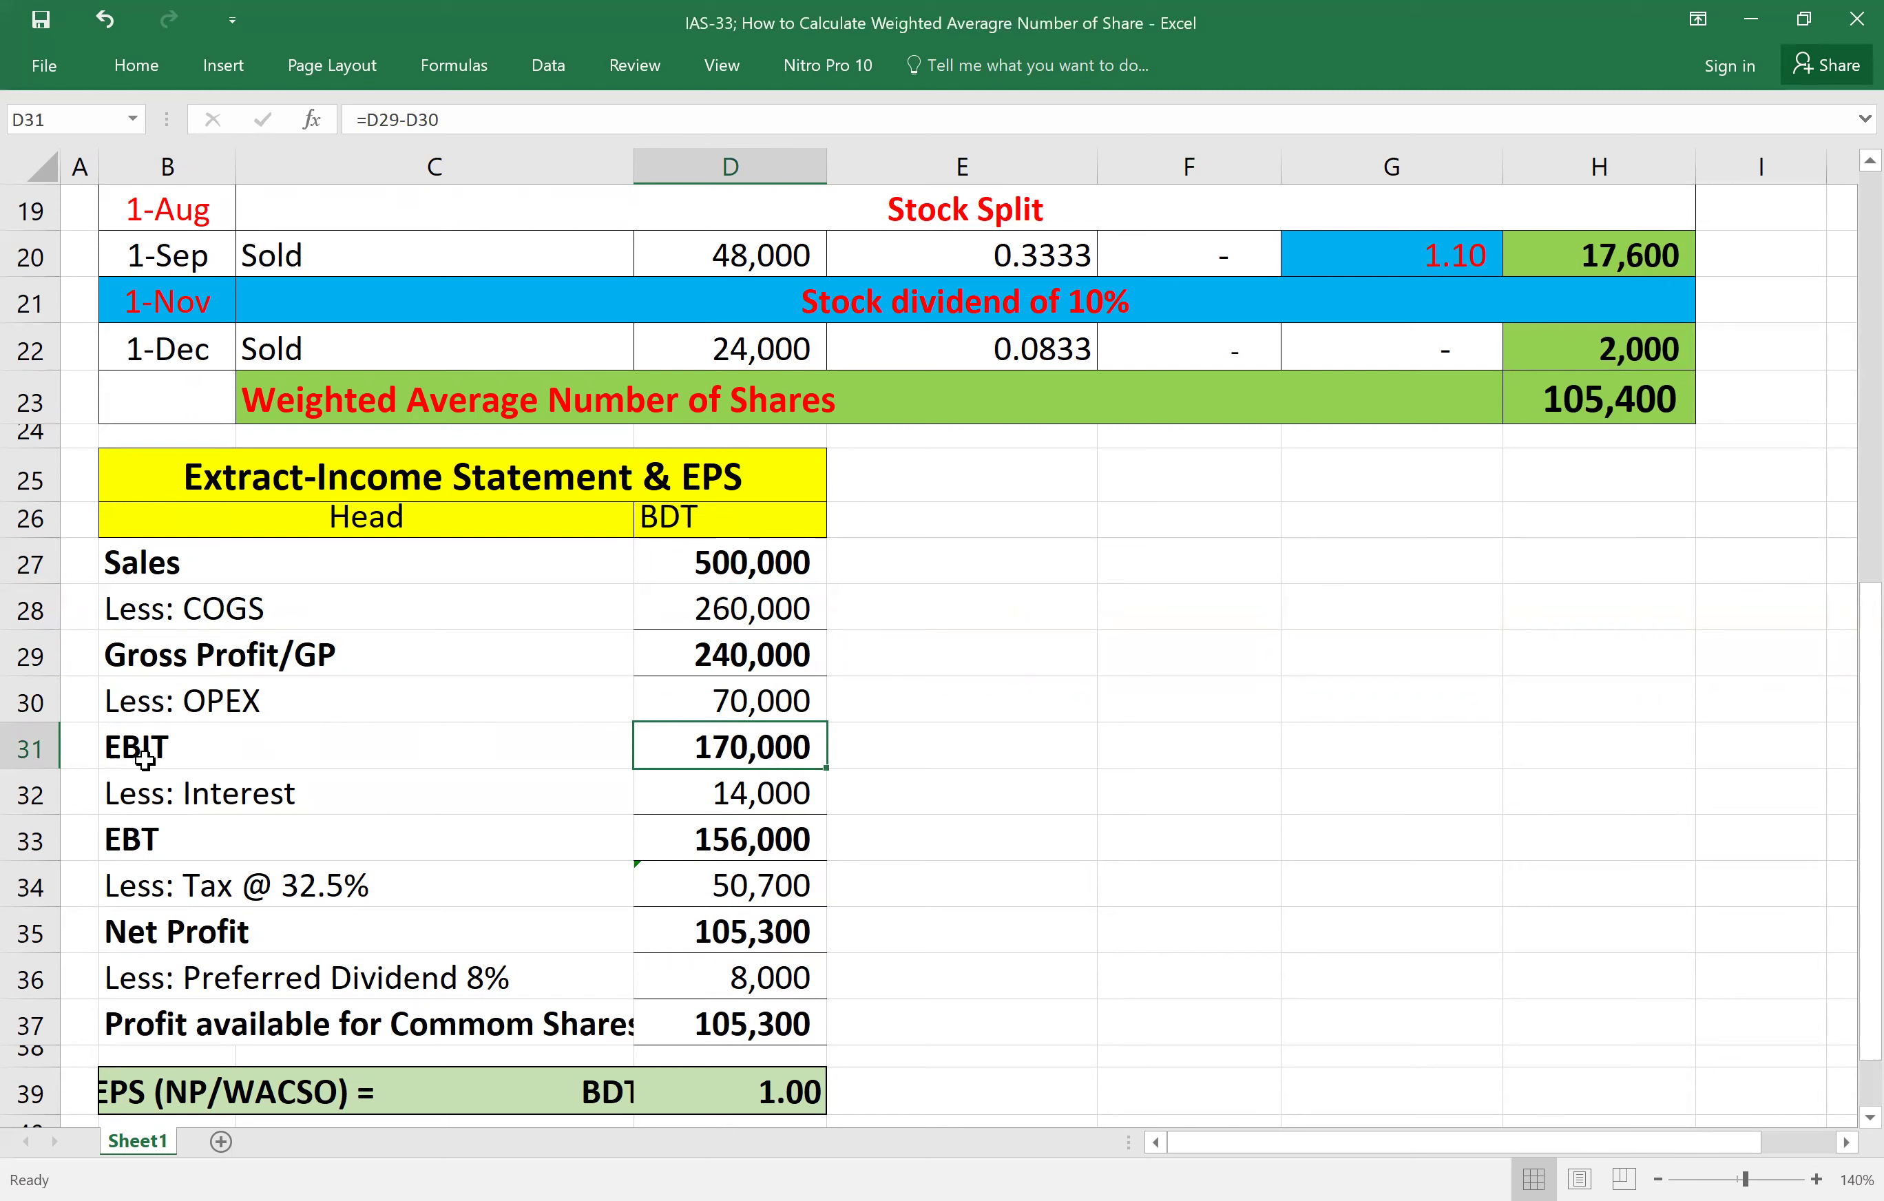
click(277, 802)
click(725, 799)
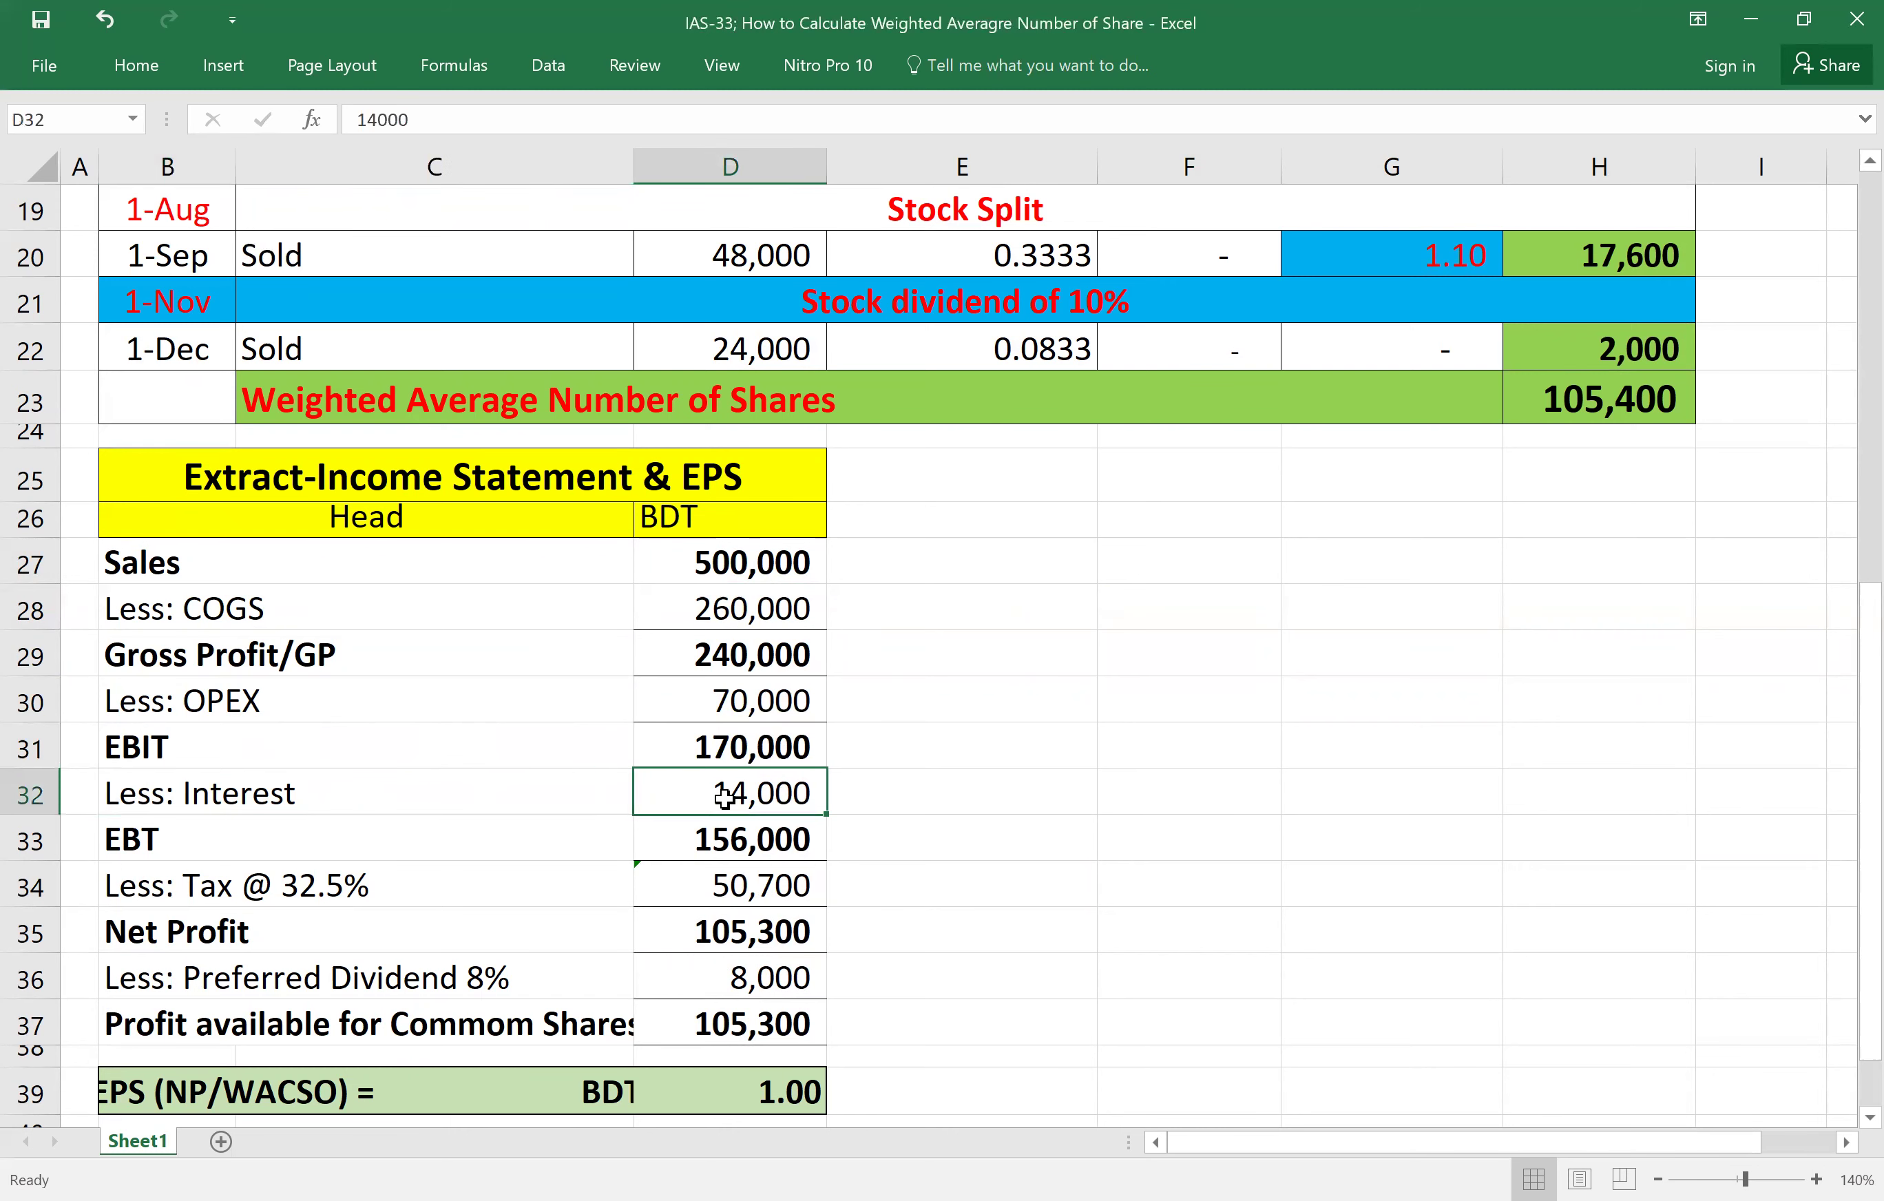
double_click(320, 791)
text(()
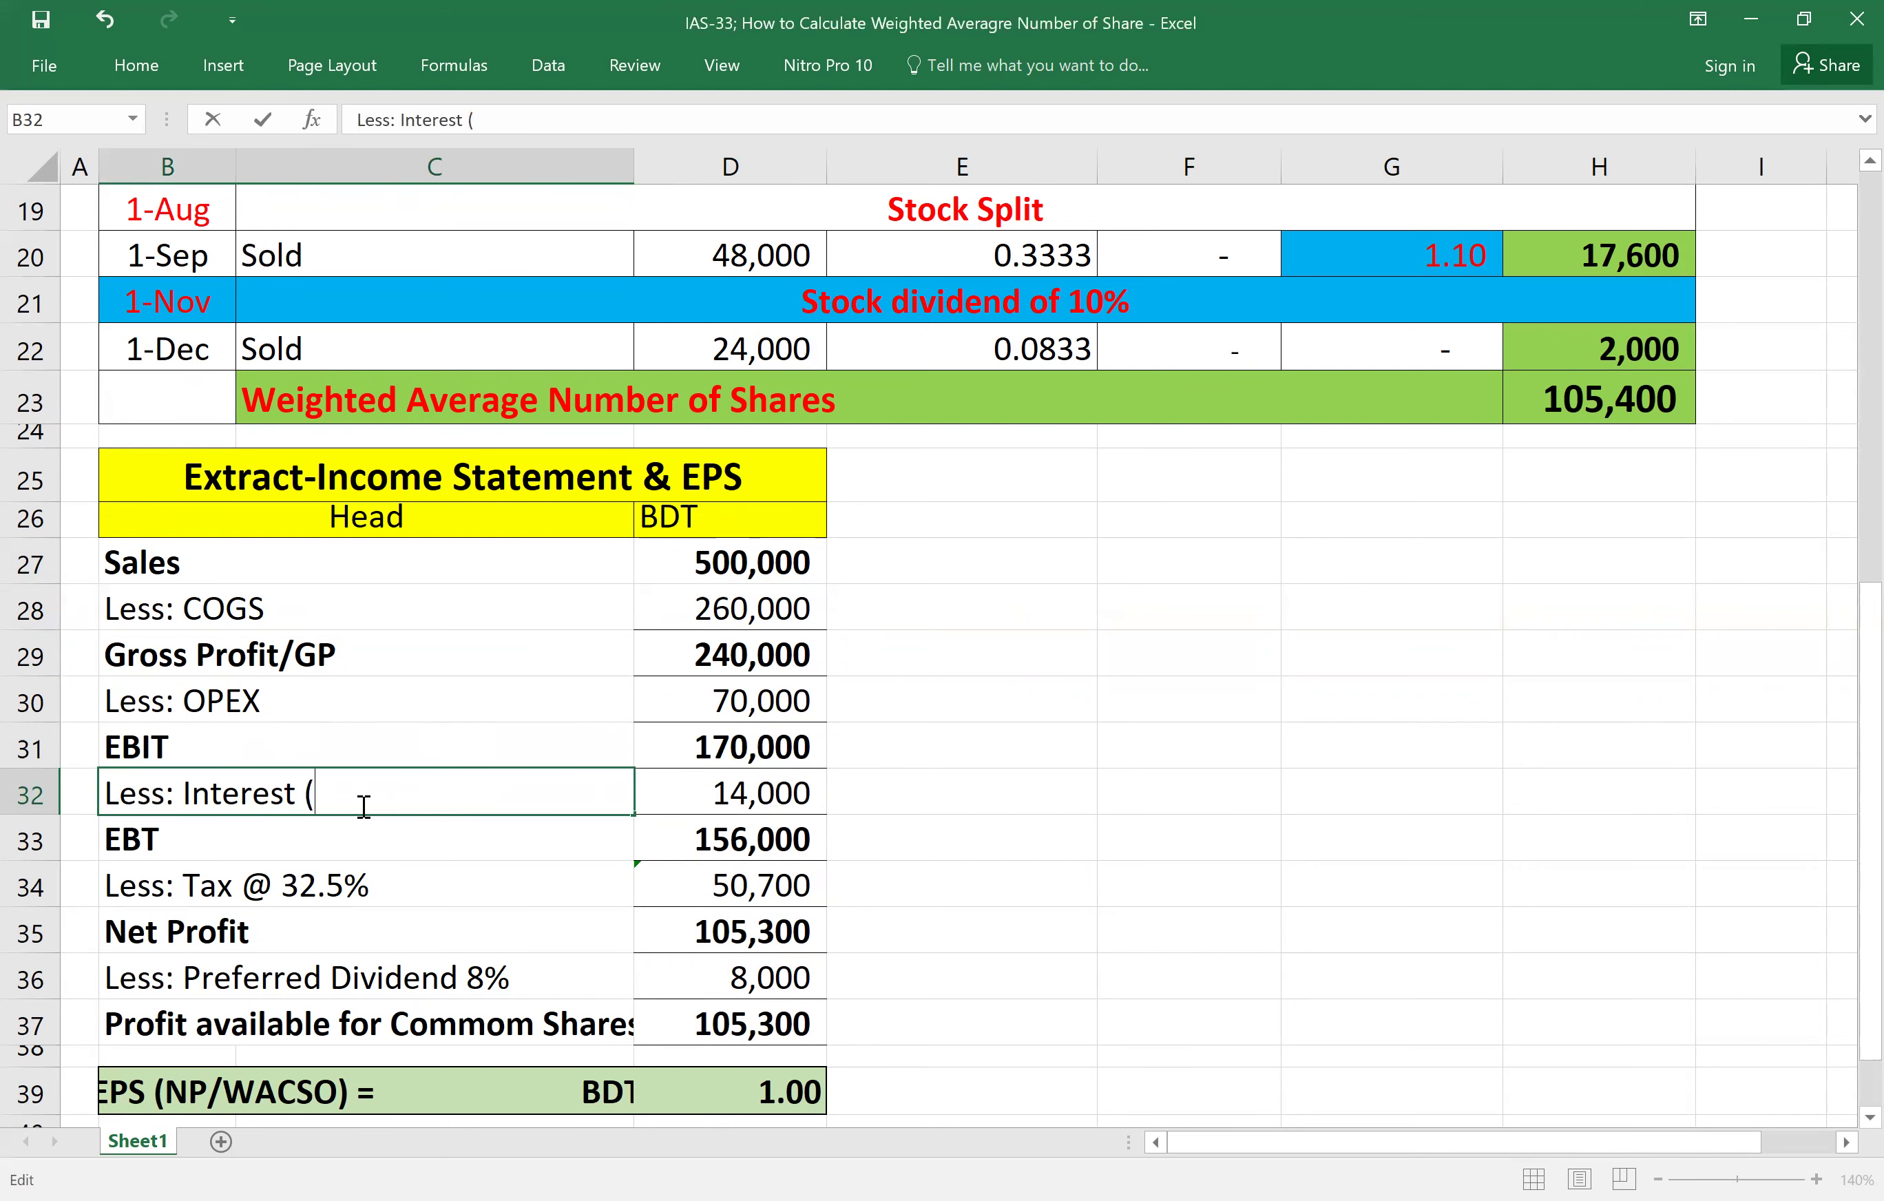
text(7%)
click(1313, 853)
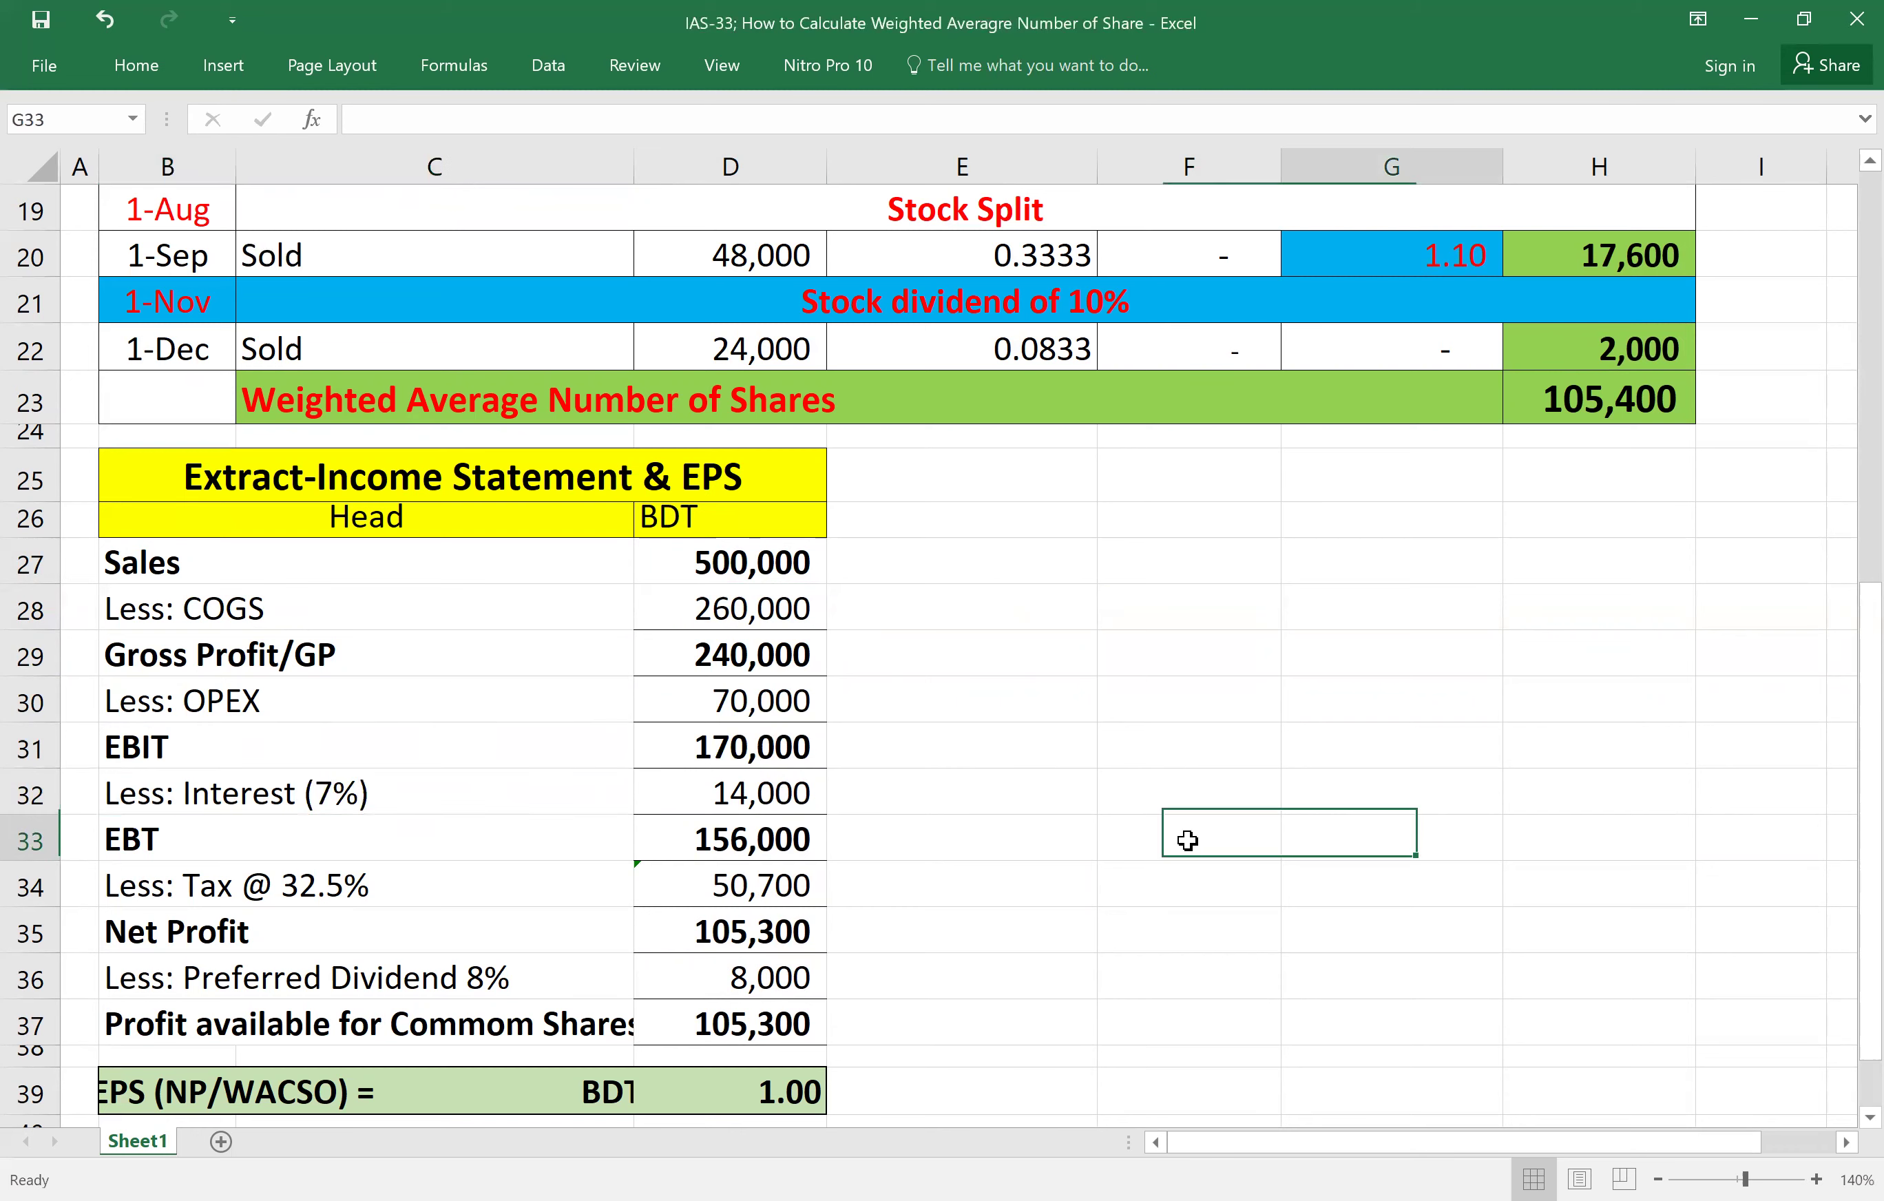
Review the interest, EBT and tax amounts and color the tax label and amount in row 34 red.
click(785, 788)
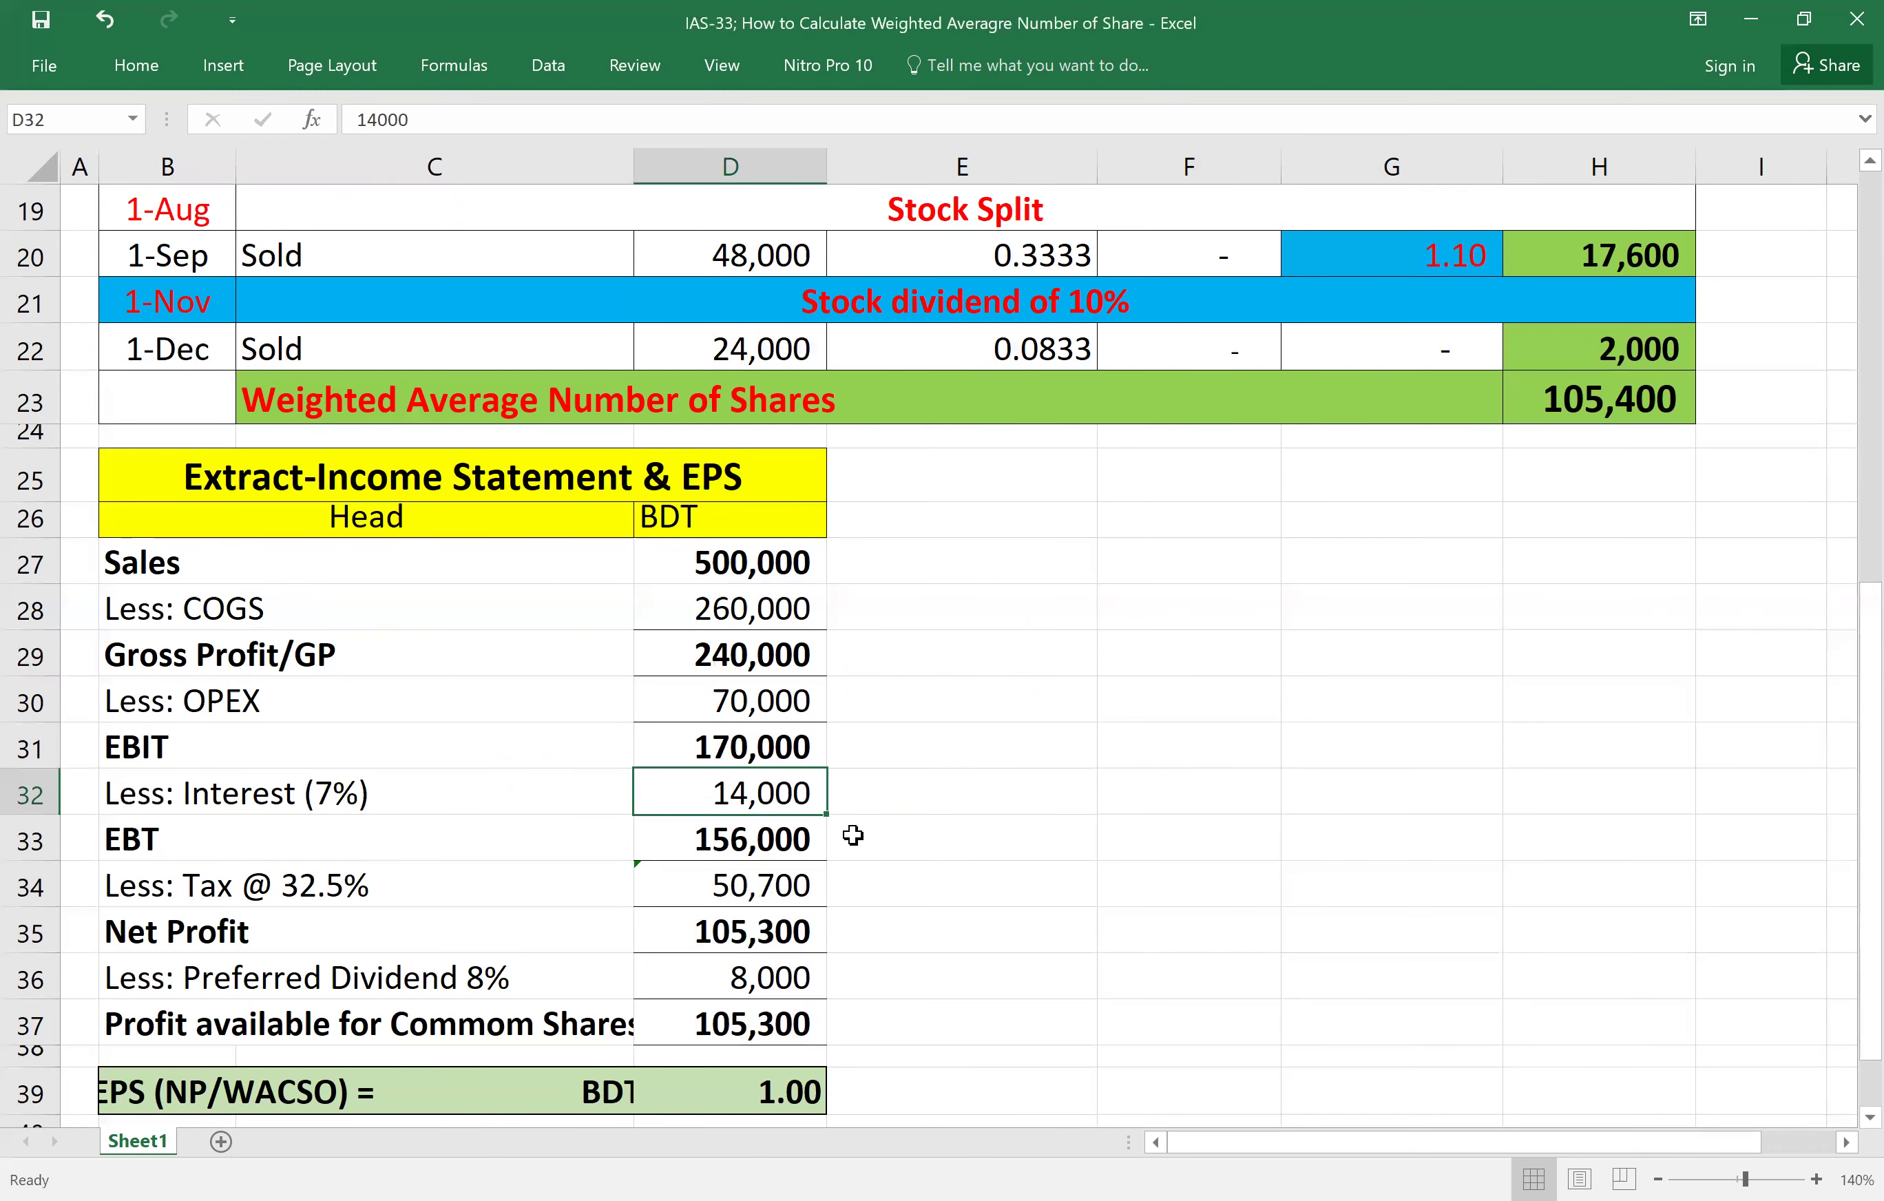
click(742, 835)
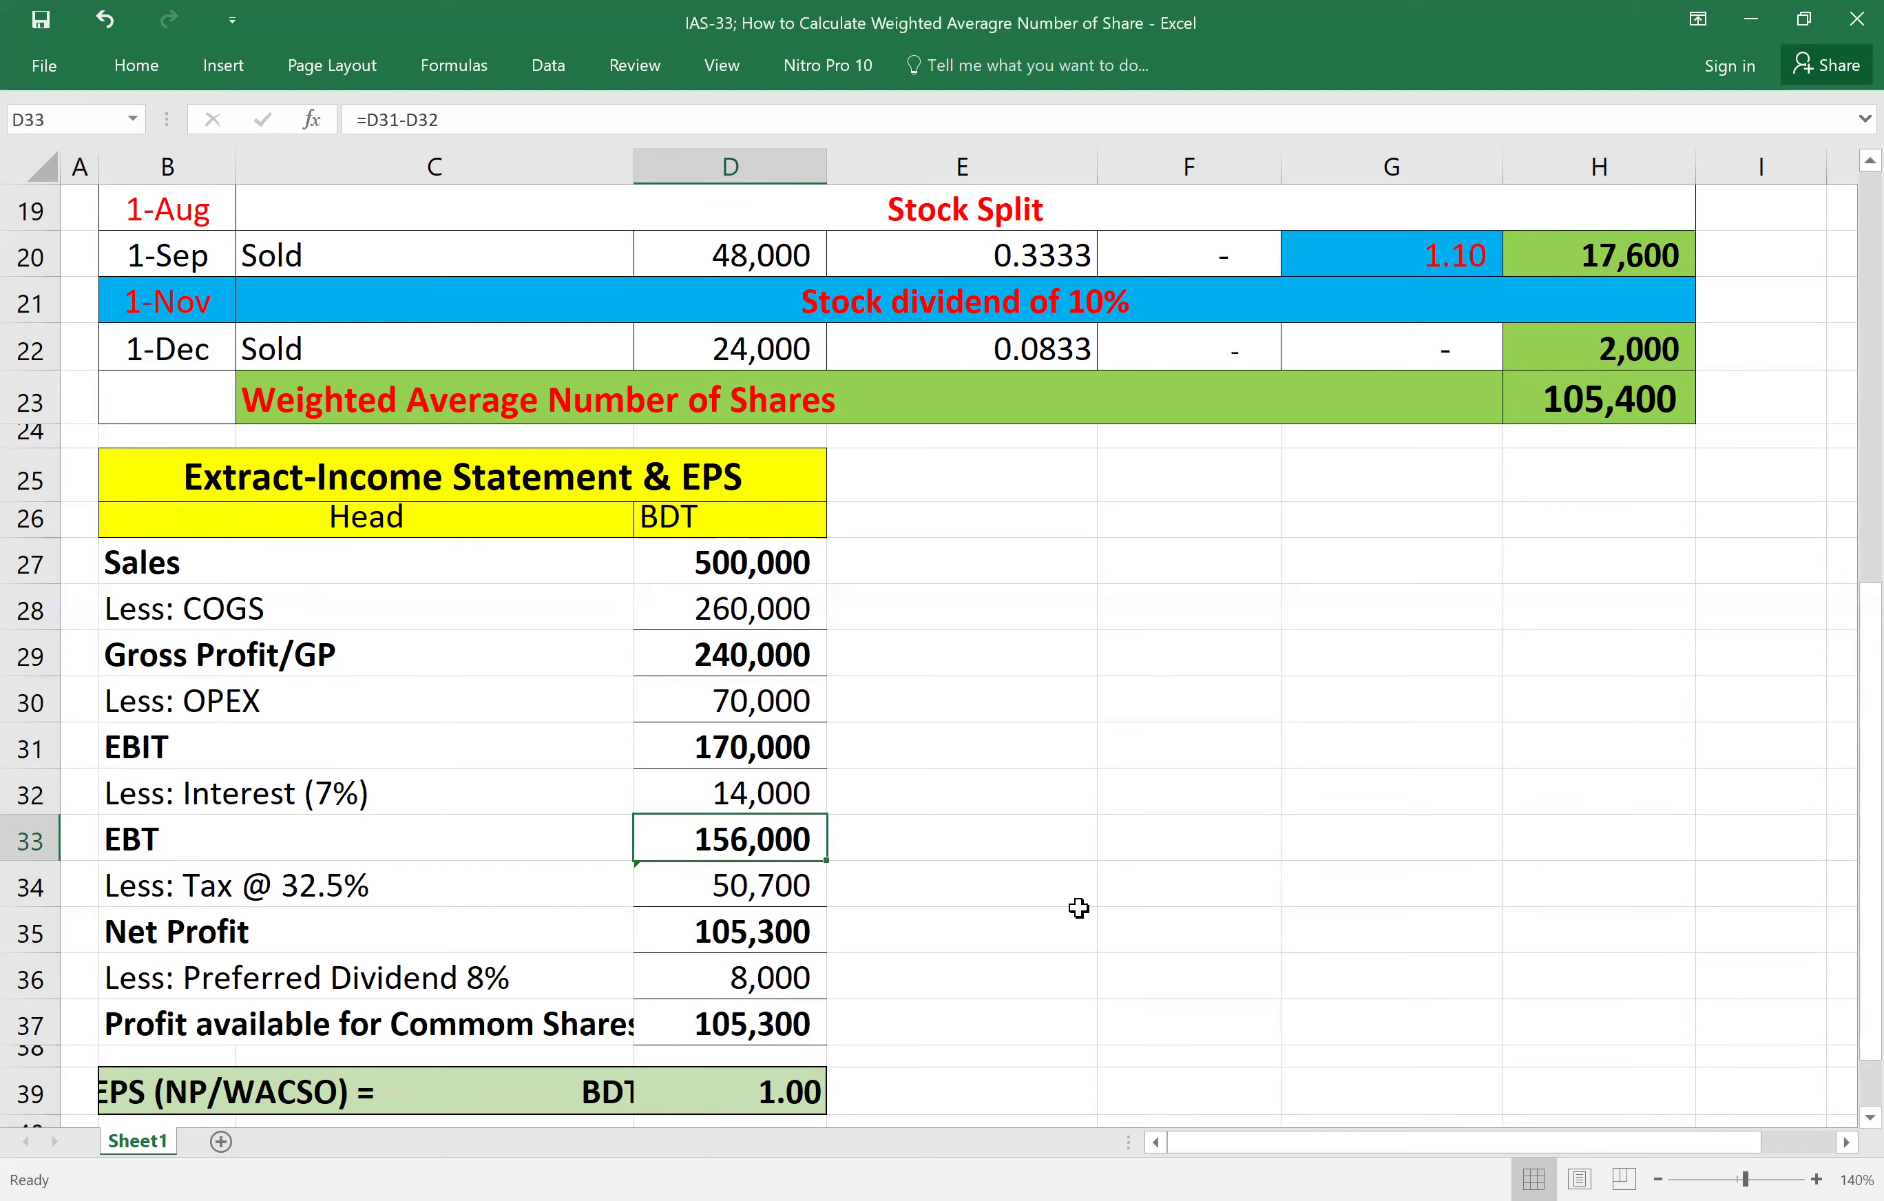
click(313, 885)
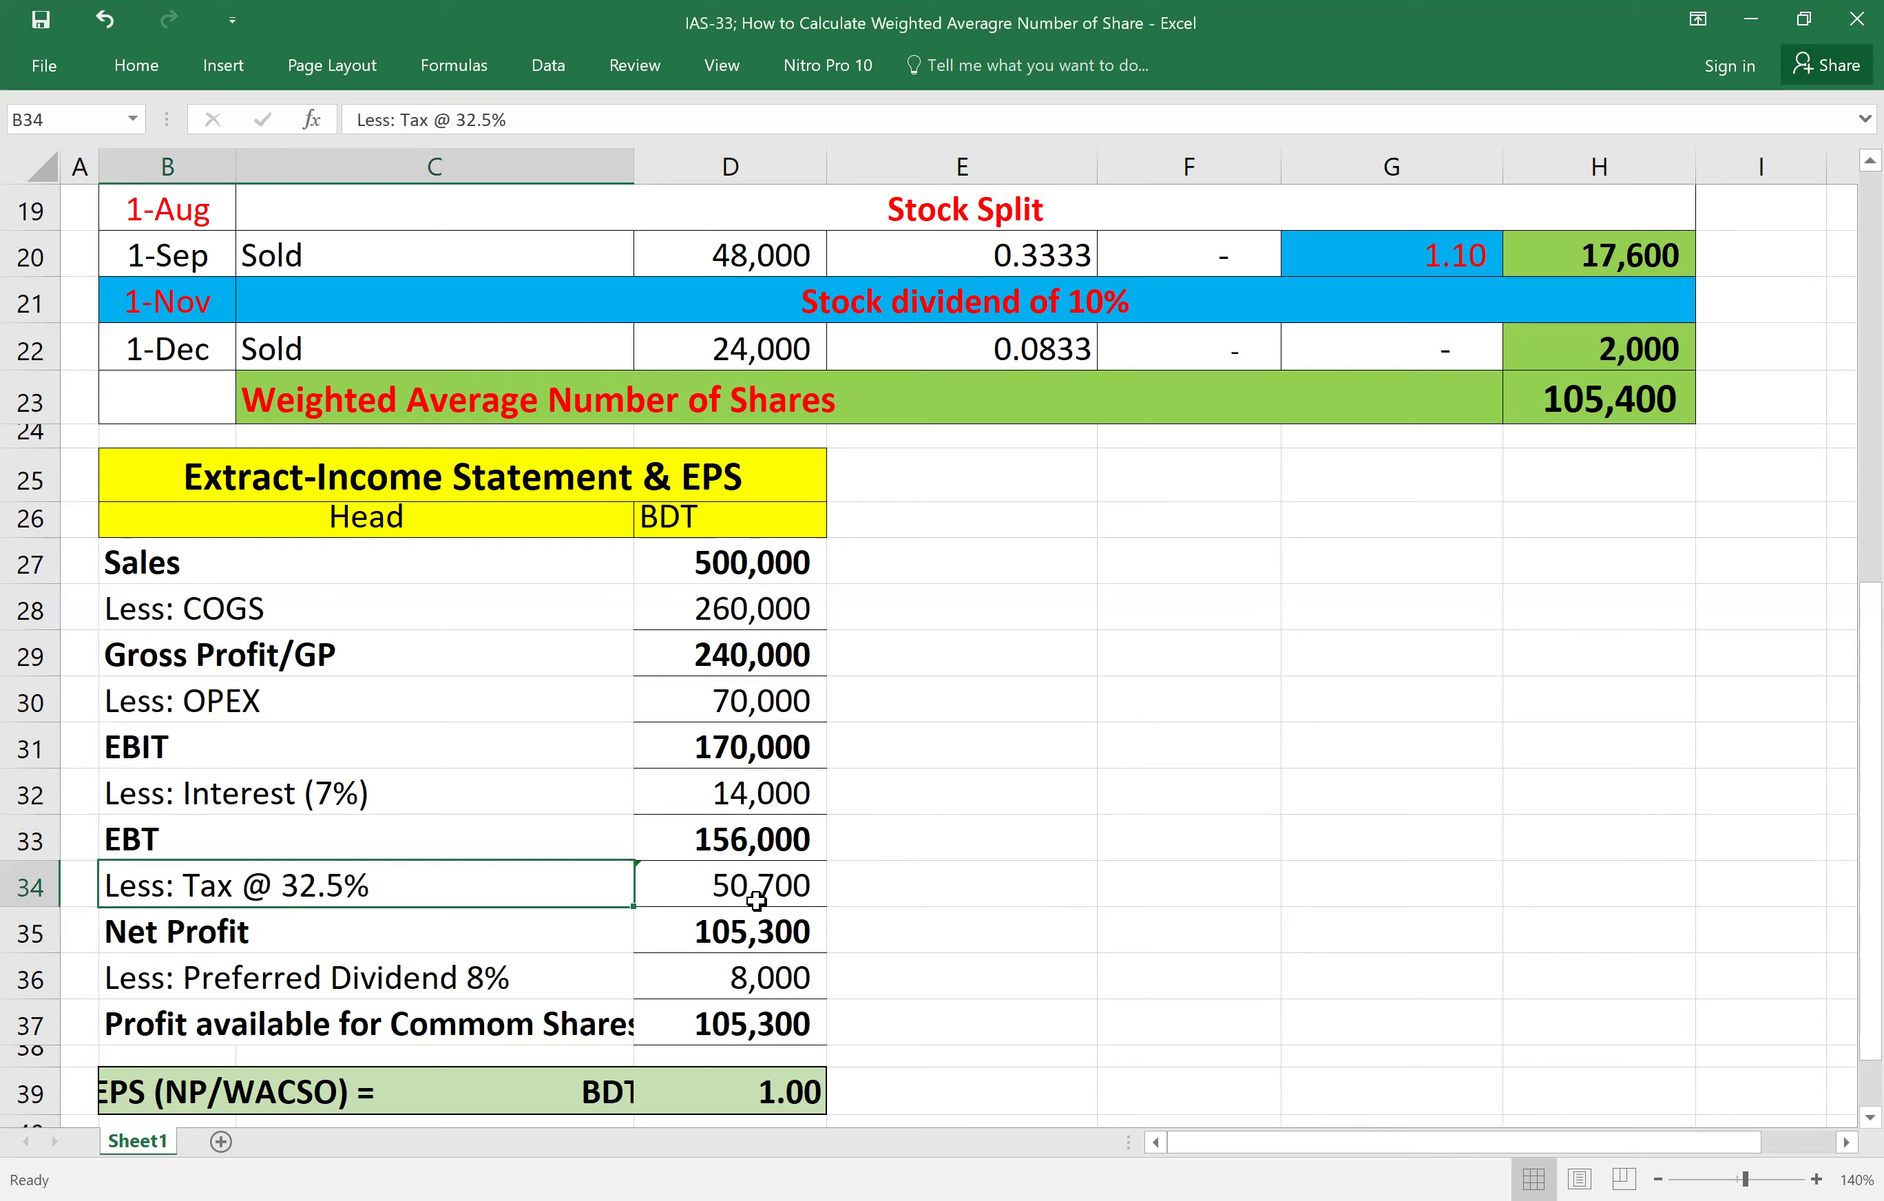
click(779, 887)
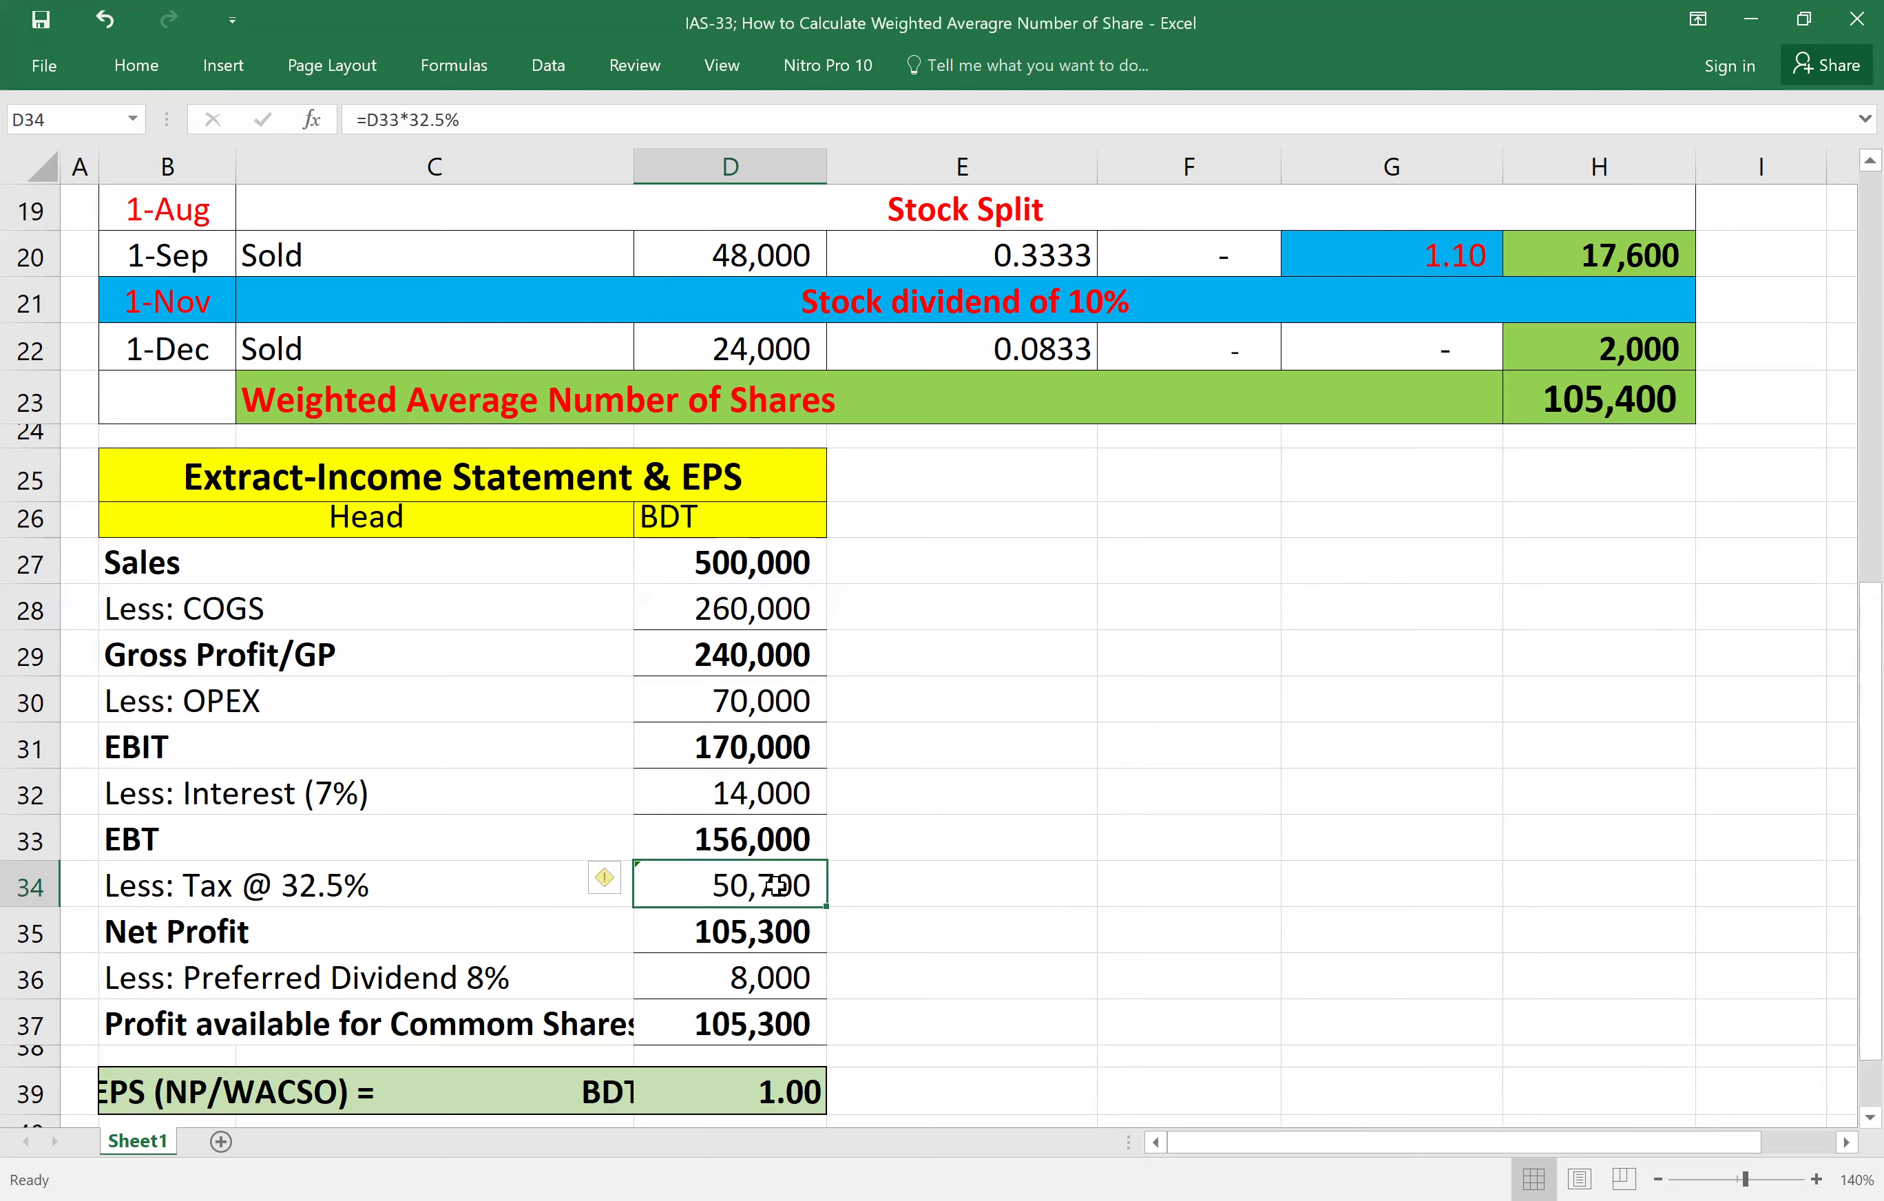
click(118, 892)
drag(118, 893, 655, 877)
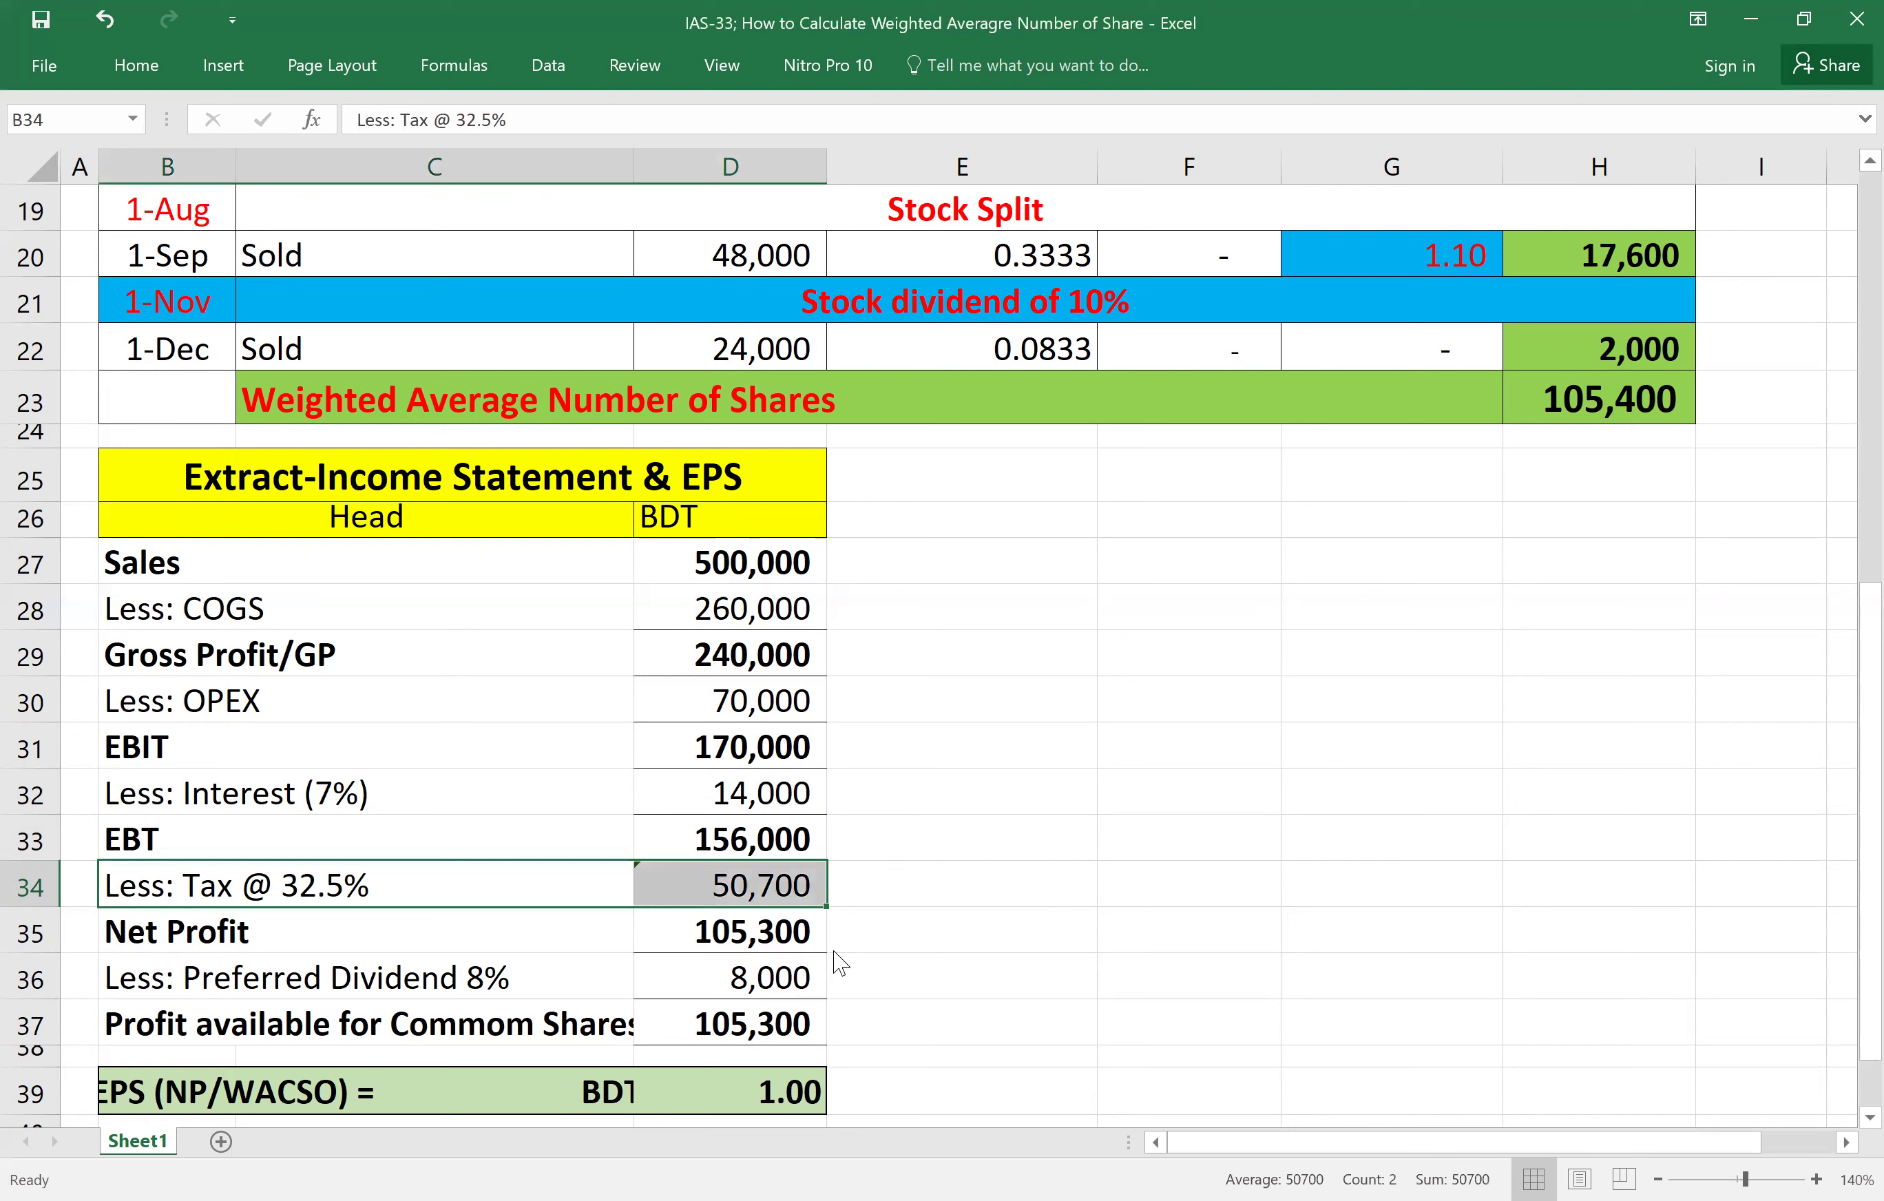
right_click(669, 894)
click(1068, 764)
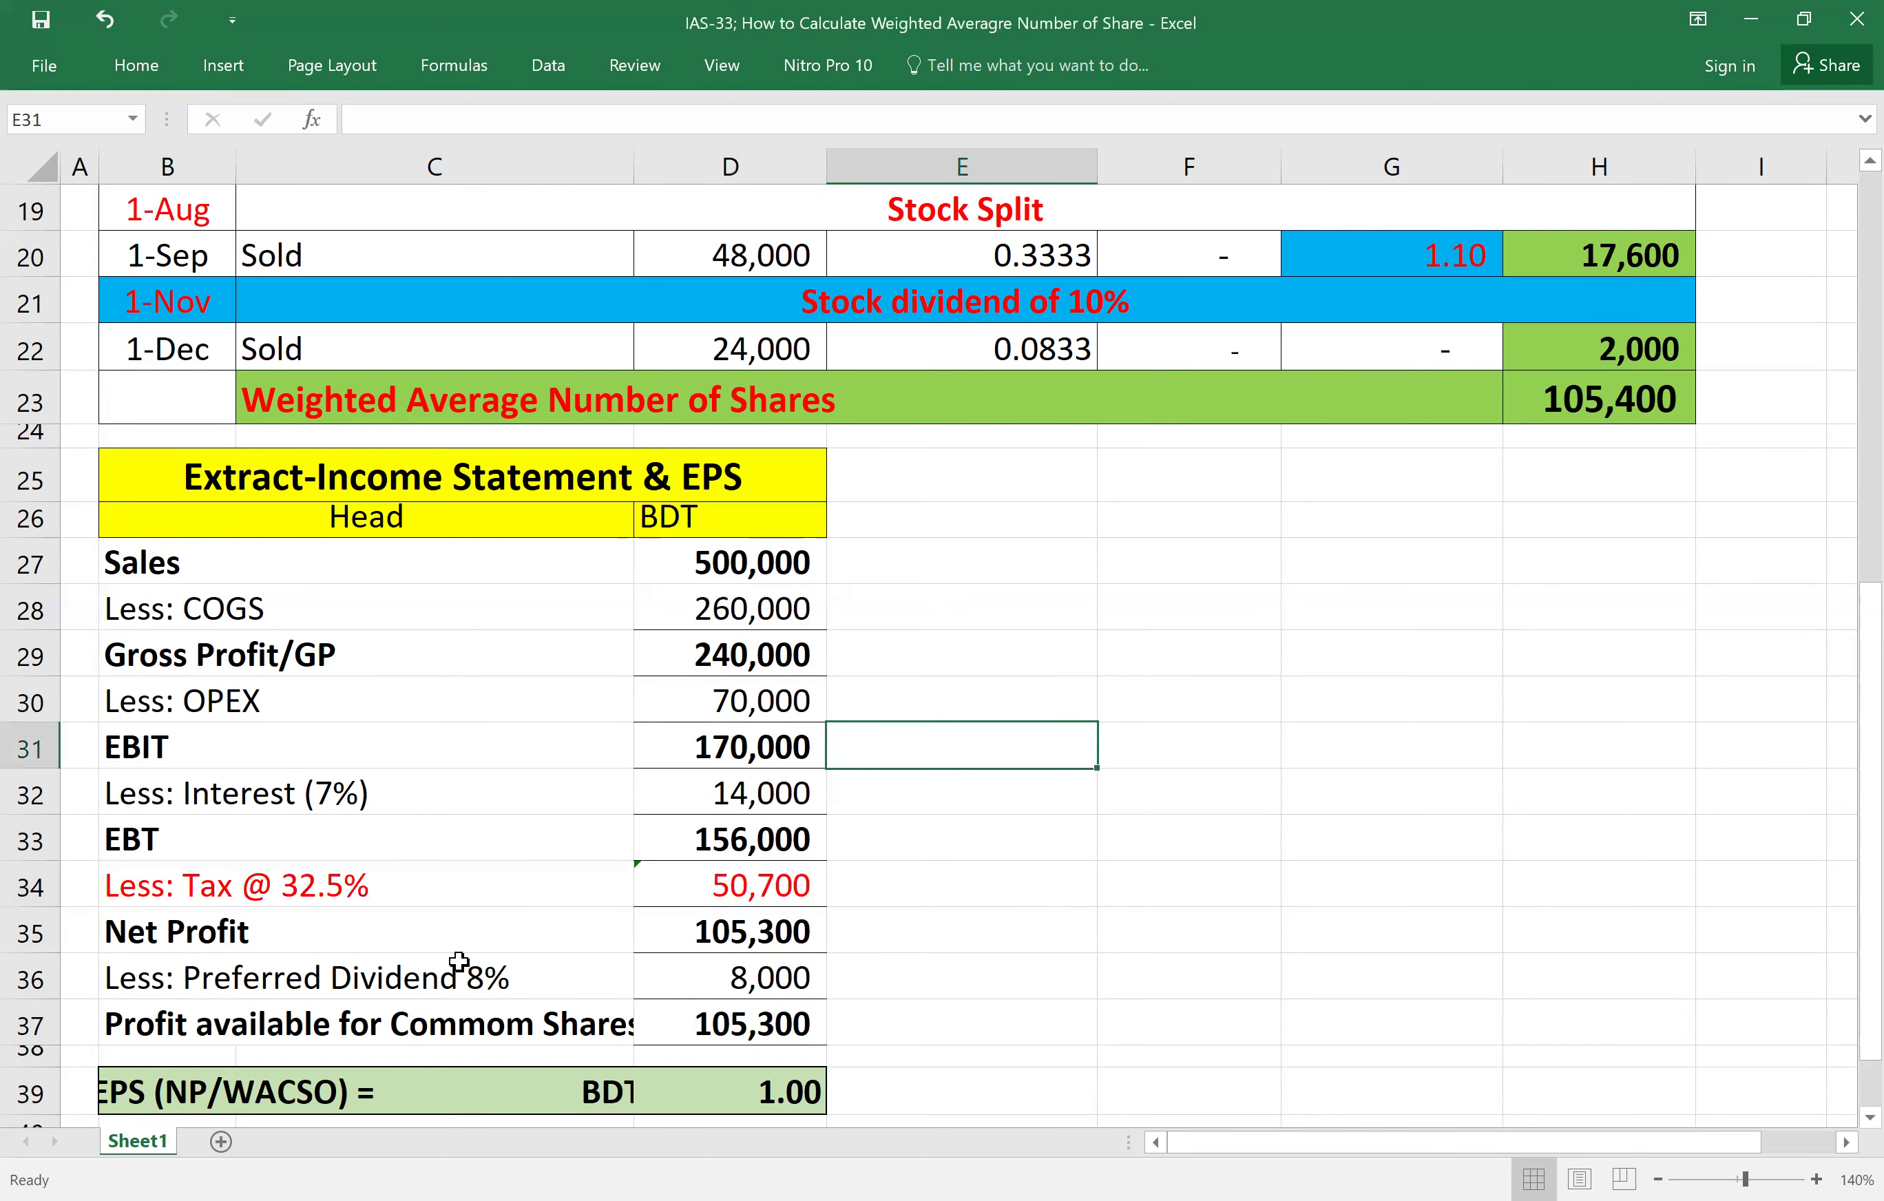
Fill the Net Profit label and amount in row 35 with standard green.
drag(261, 932, 742, 935)
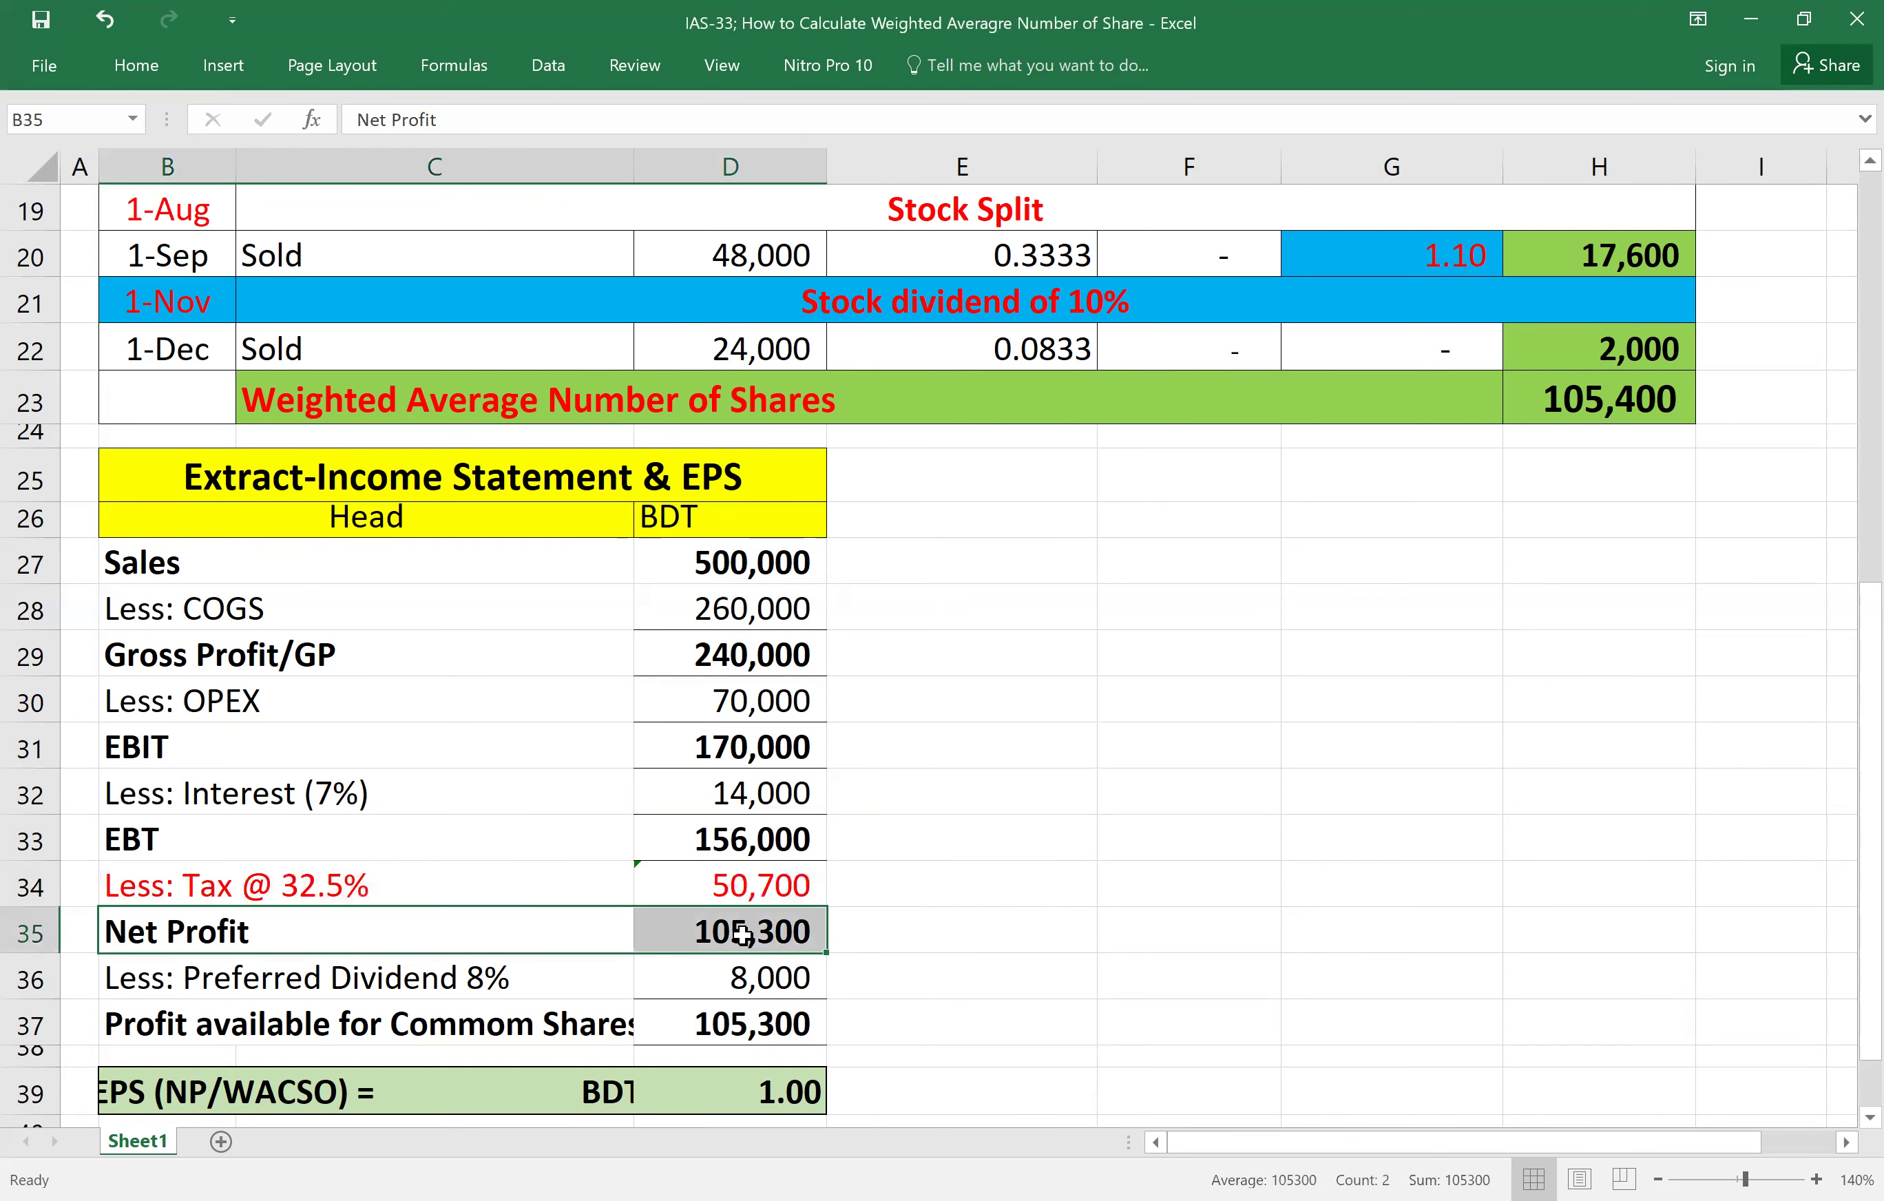
right_click(742, 935)
click(878, 1010)
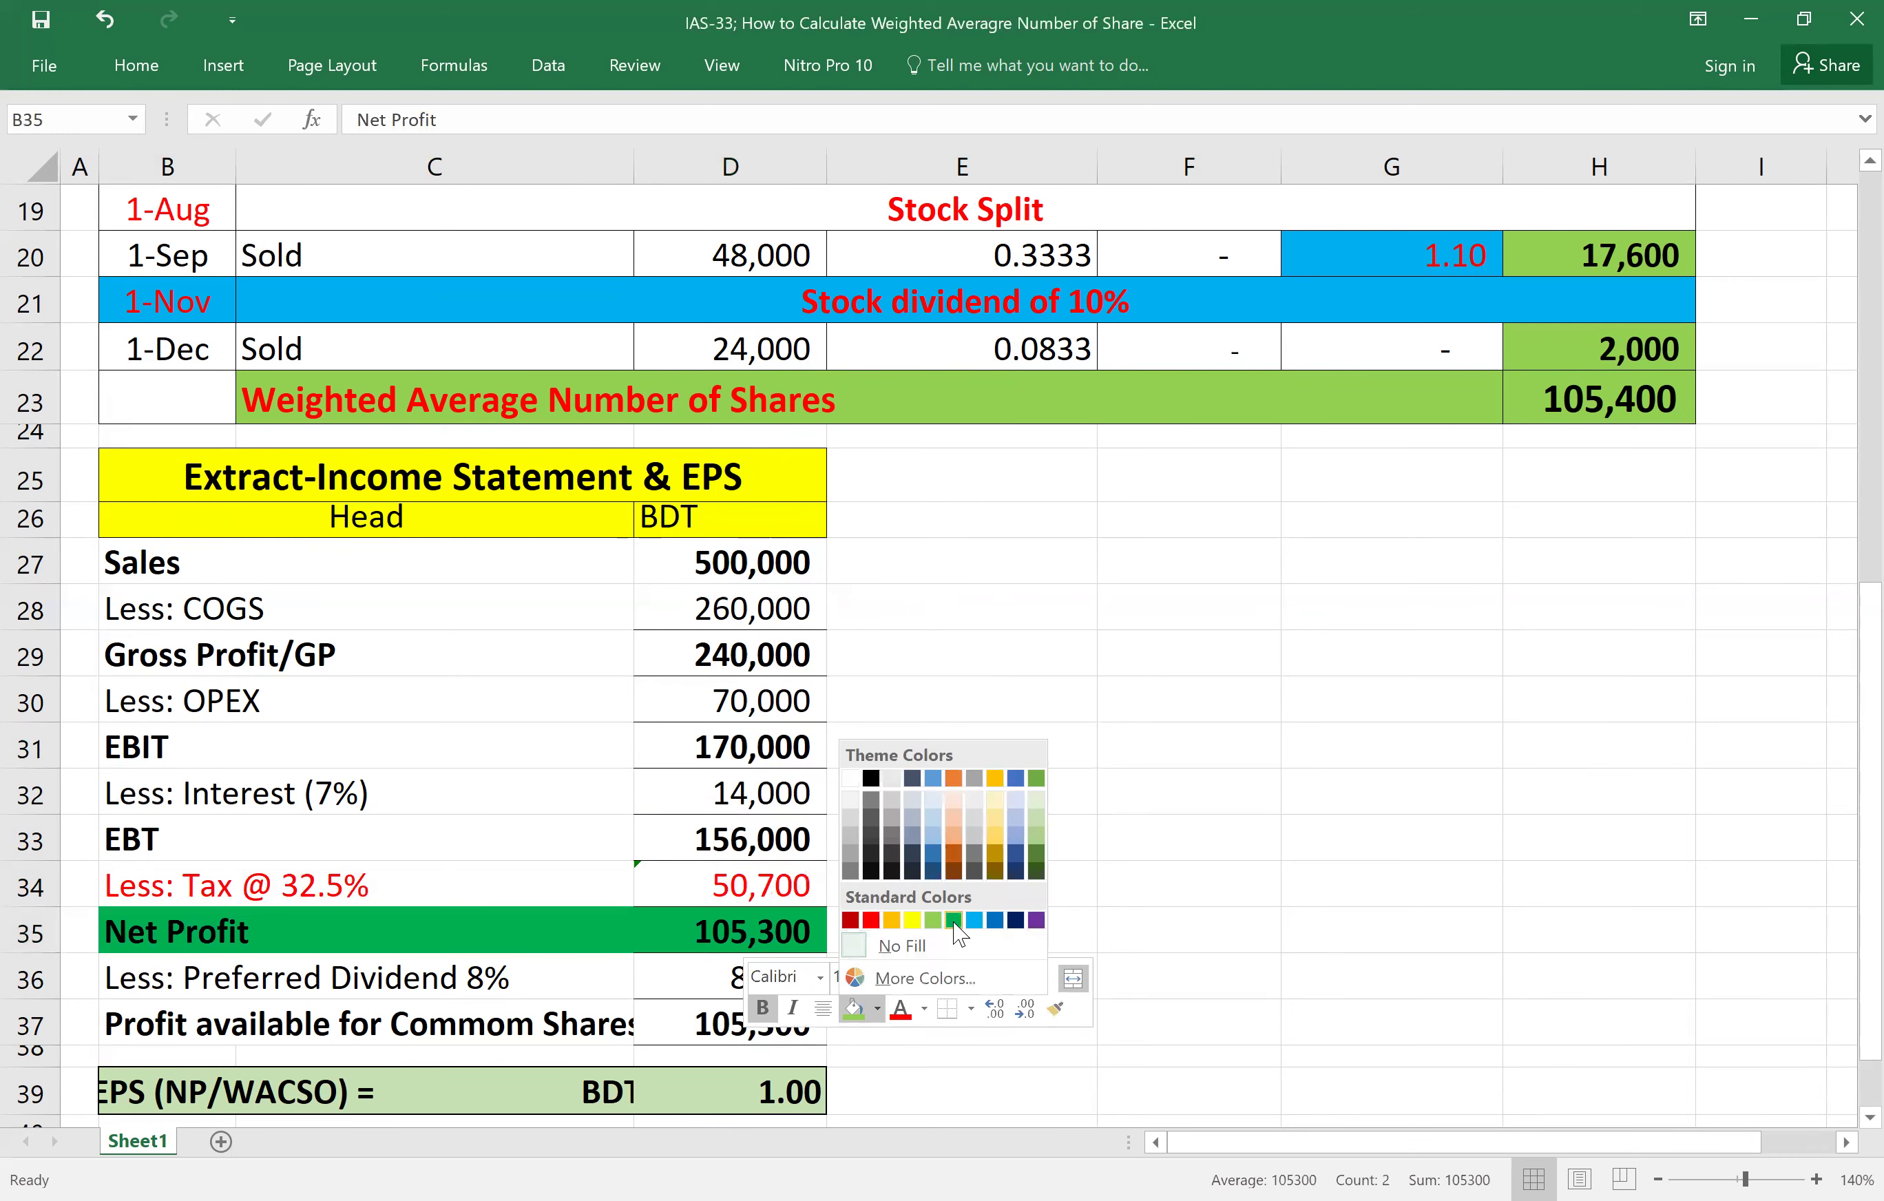
click(954, 920)
click(936, 939)
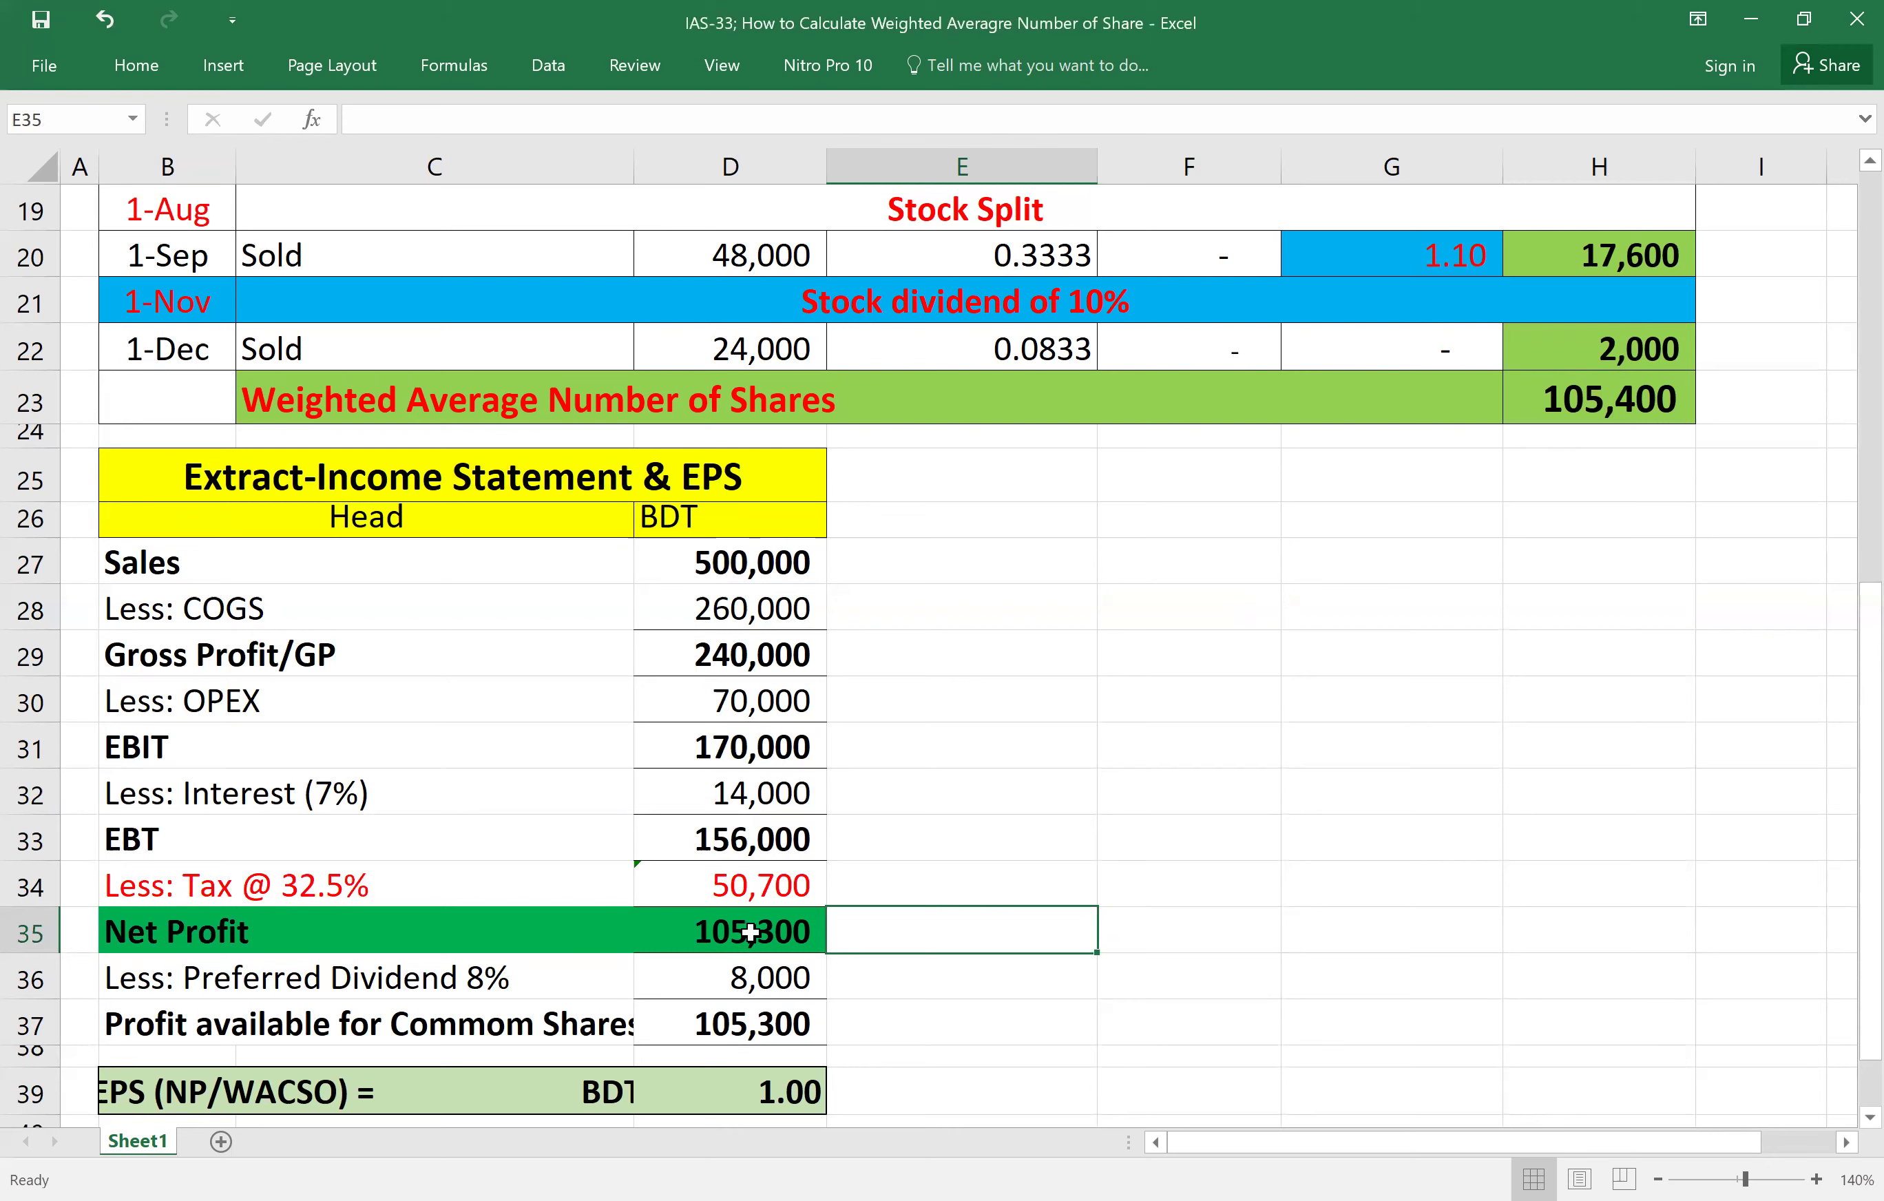
Set the COGS amount in D28 to 240,000.
click(720, 604)
double_click(748, 607)
key(BackSpace)
text(4)
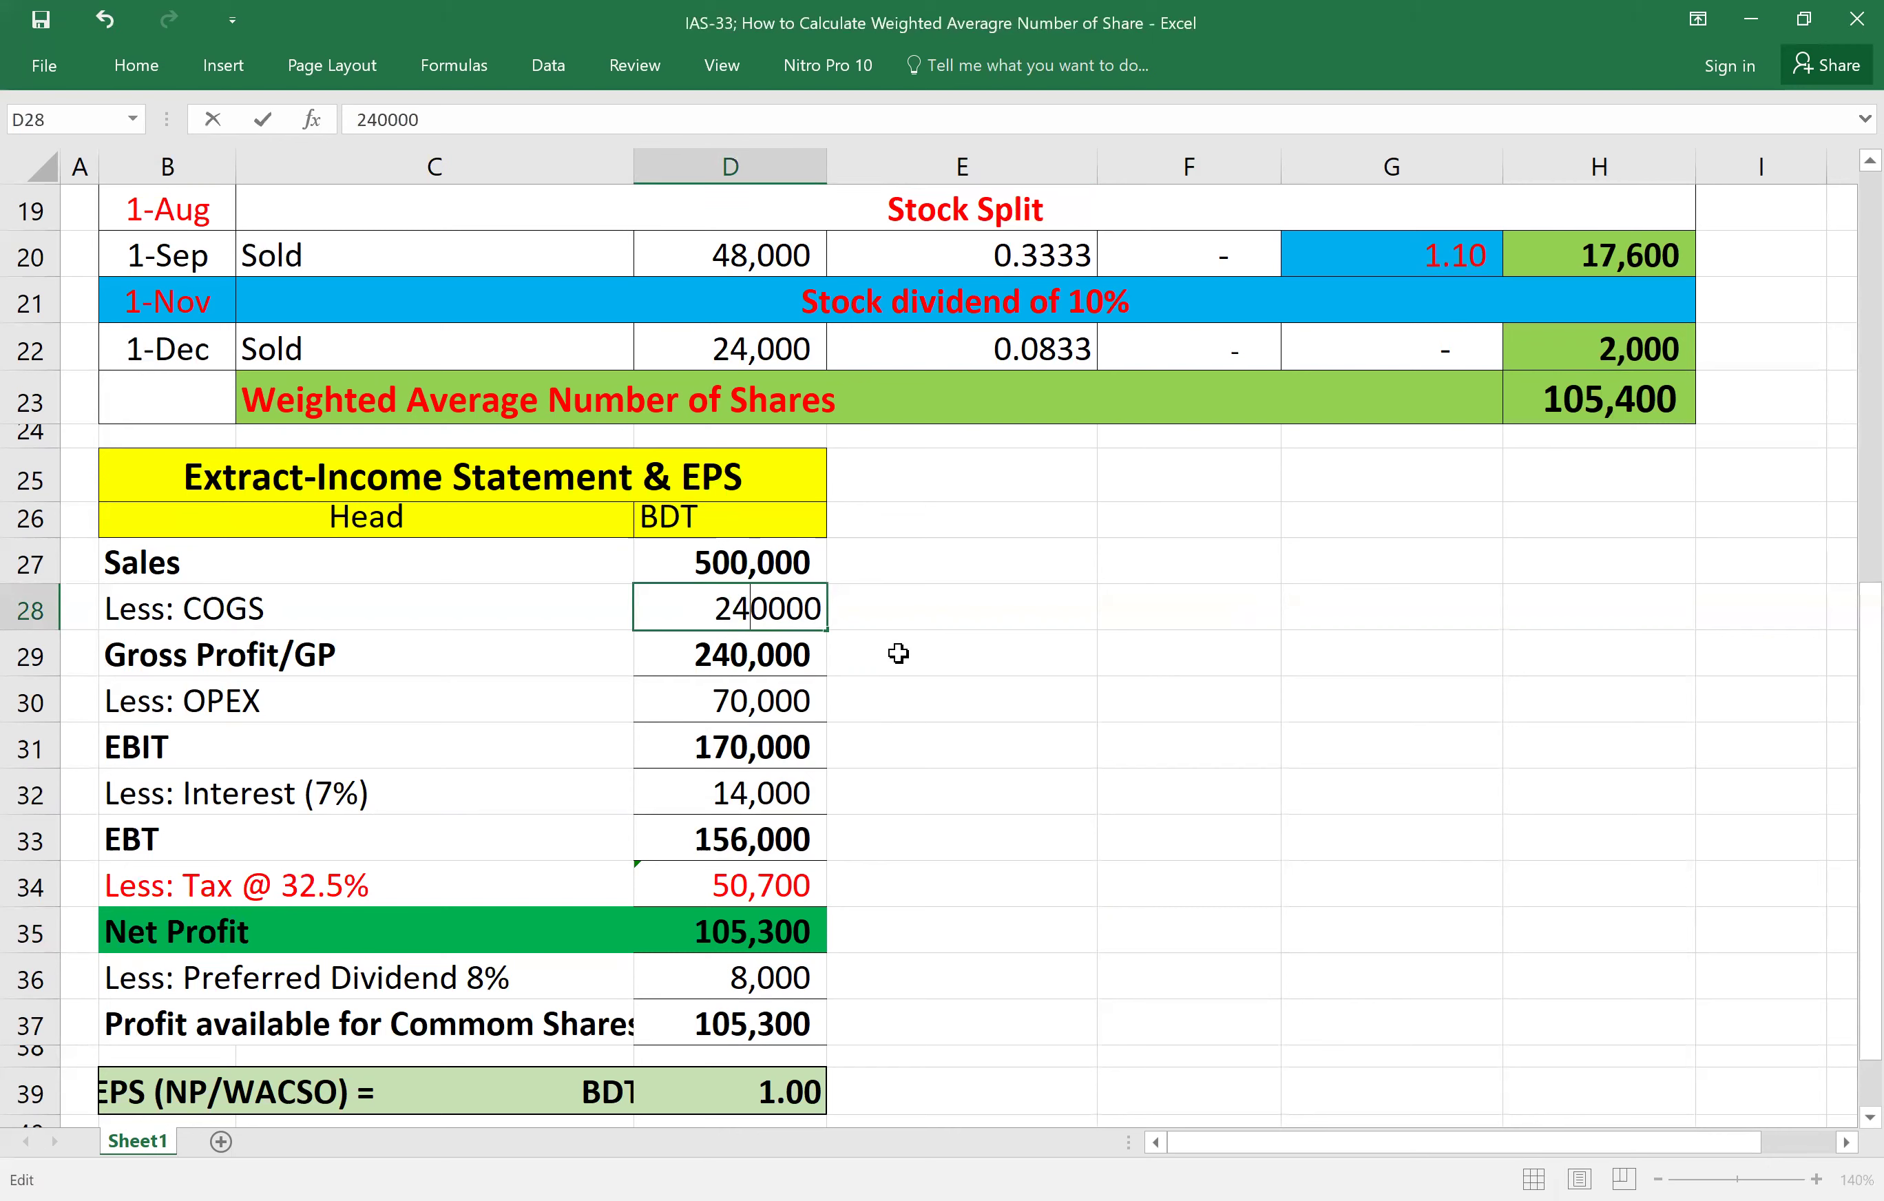
click(1078, 739)
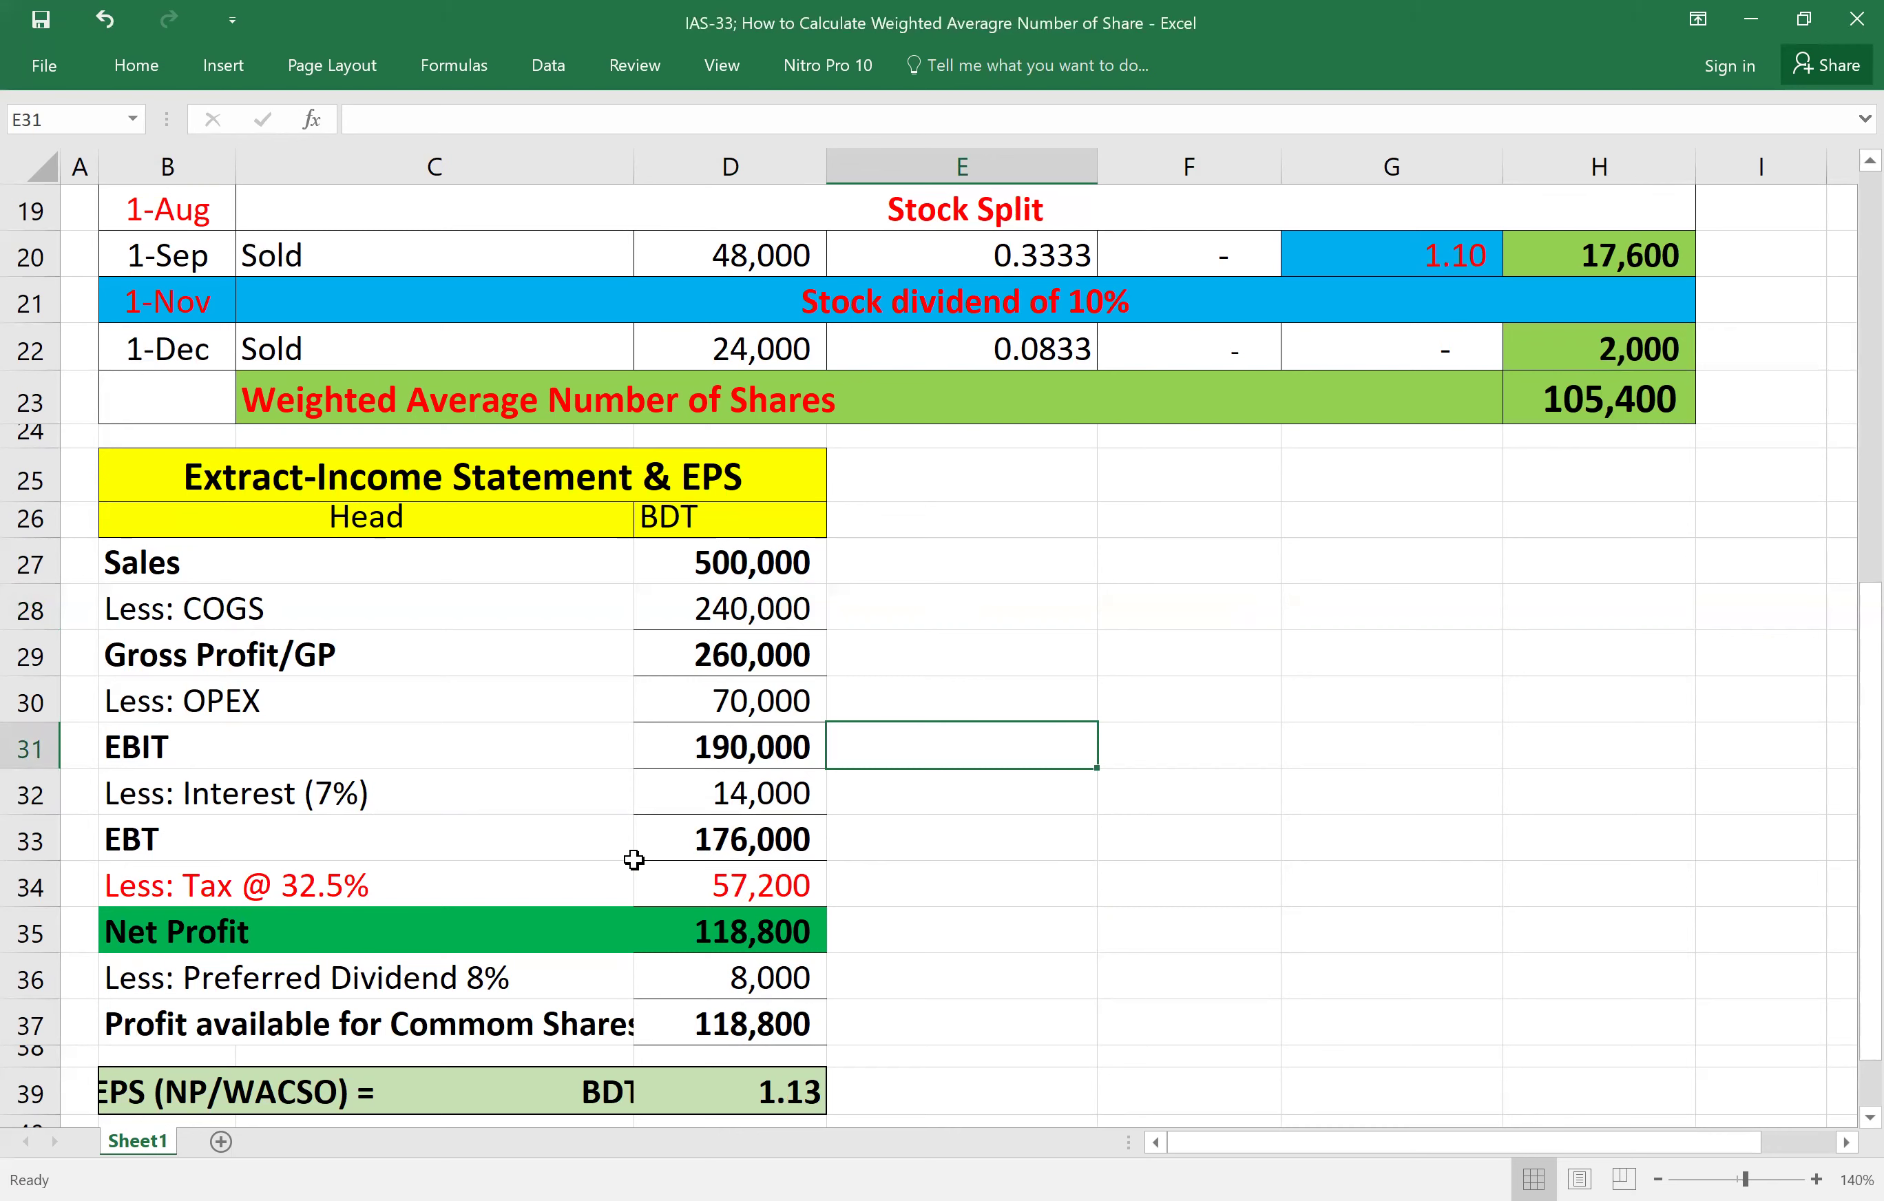
Review the Sales, COGS, Gross Profit and OPEX amounts and extend the OPEX label to "Less: OPEX (Sales, MBD, Admin)".
click(741, 564)
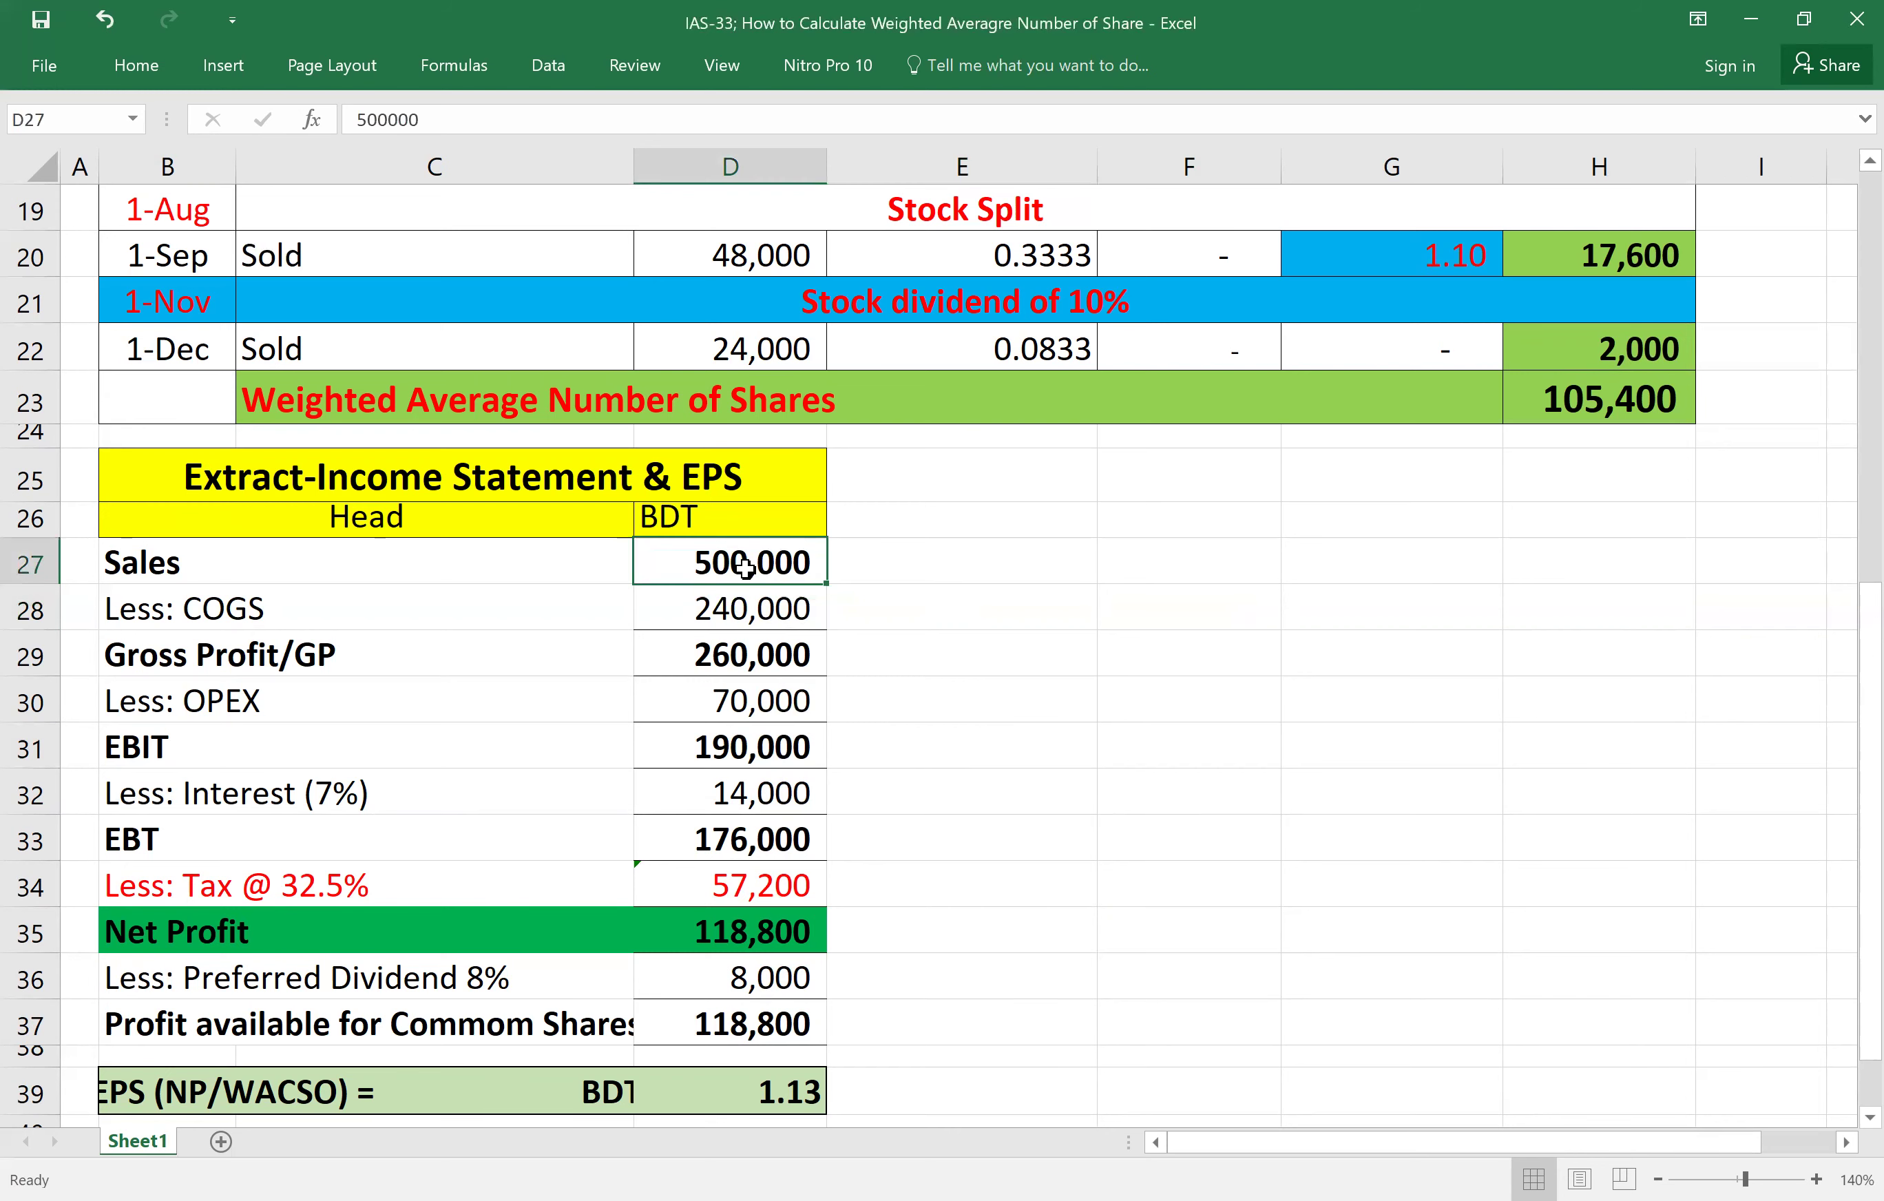
click(746, 611)
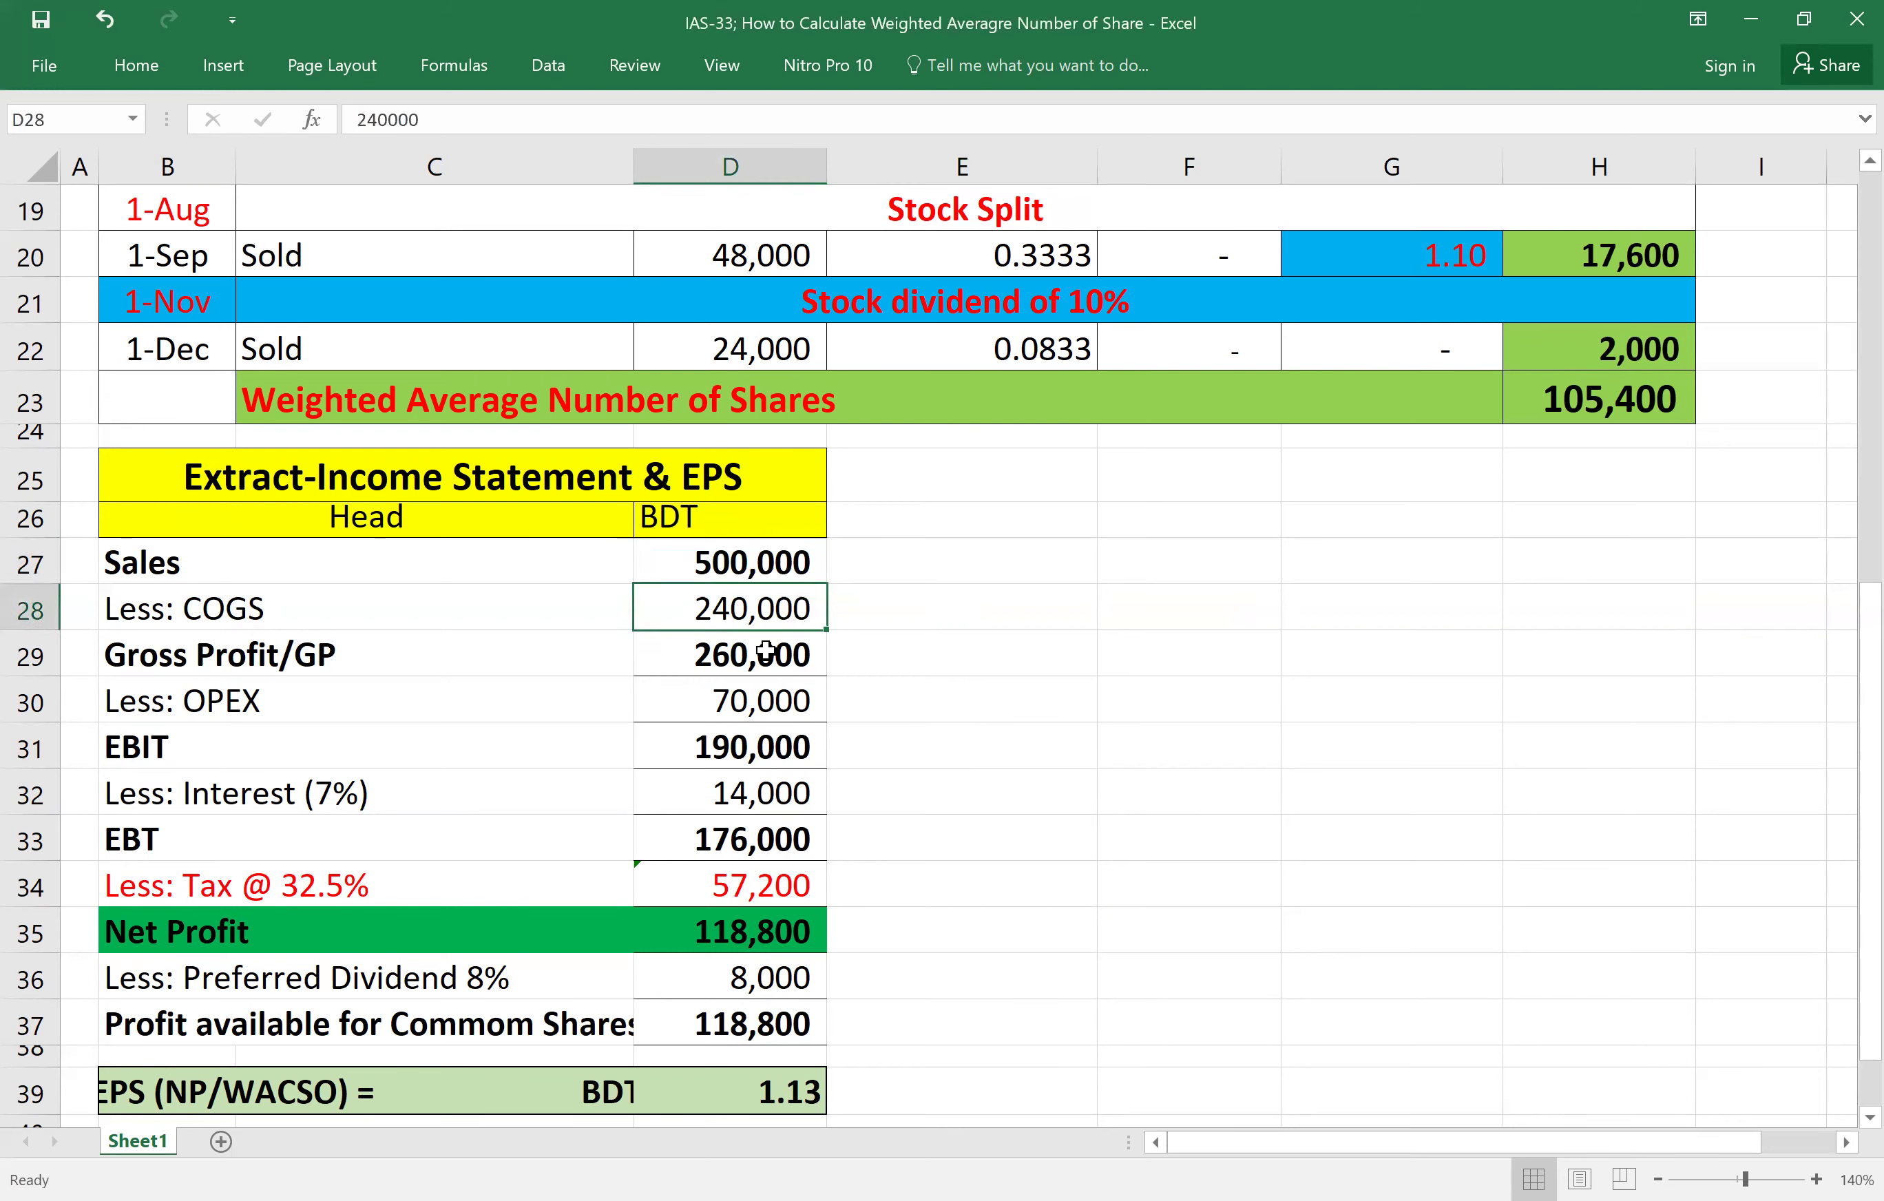
click(772, 657)
click(794, 697)
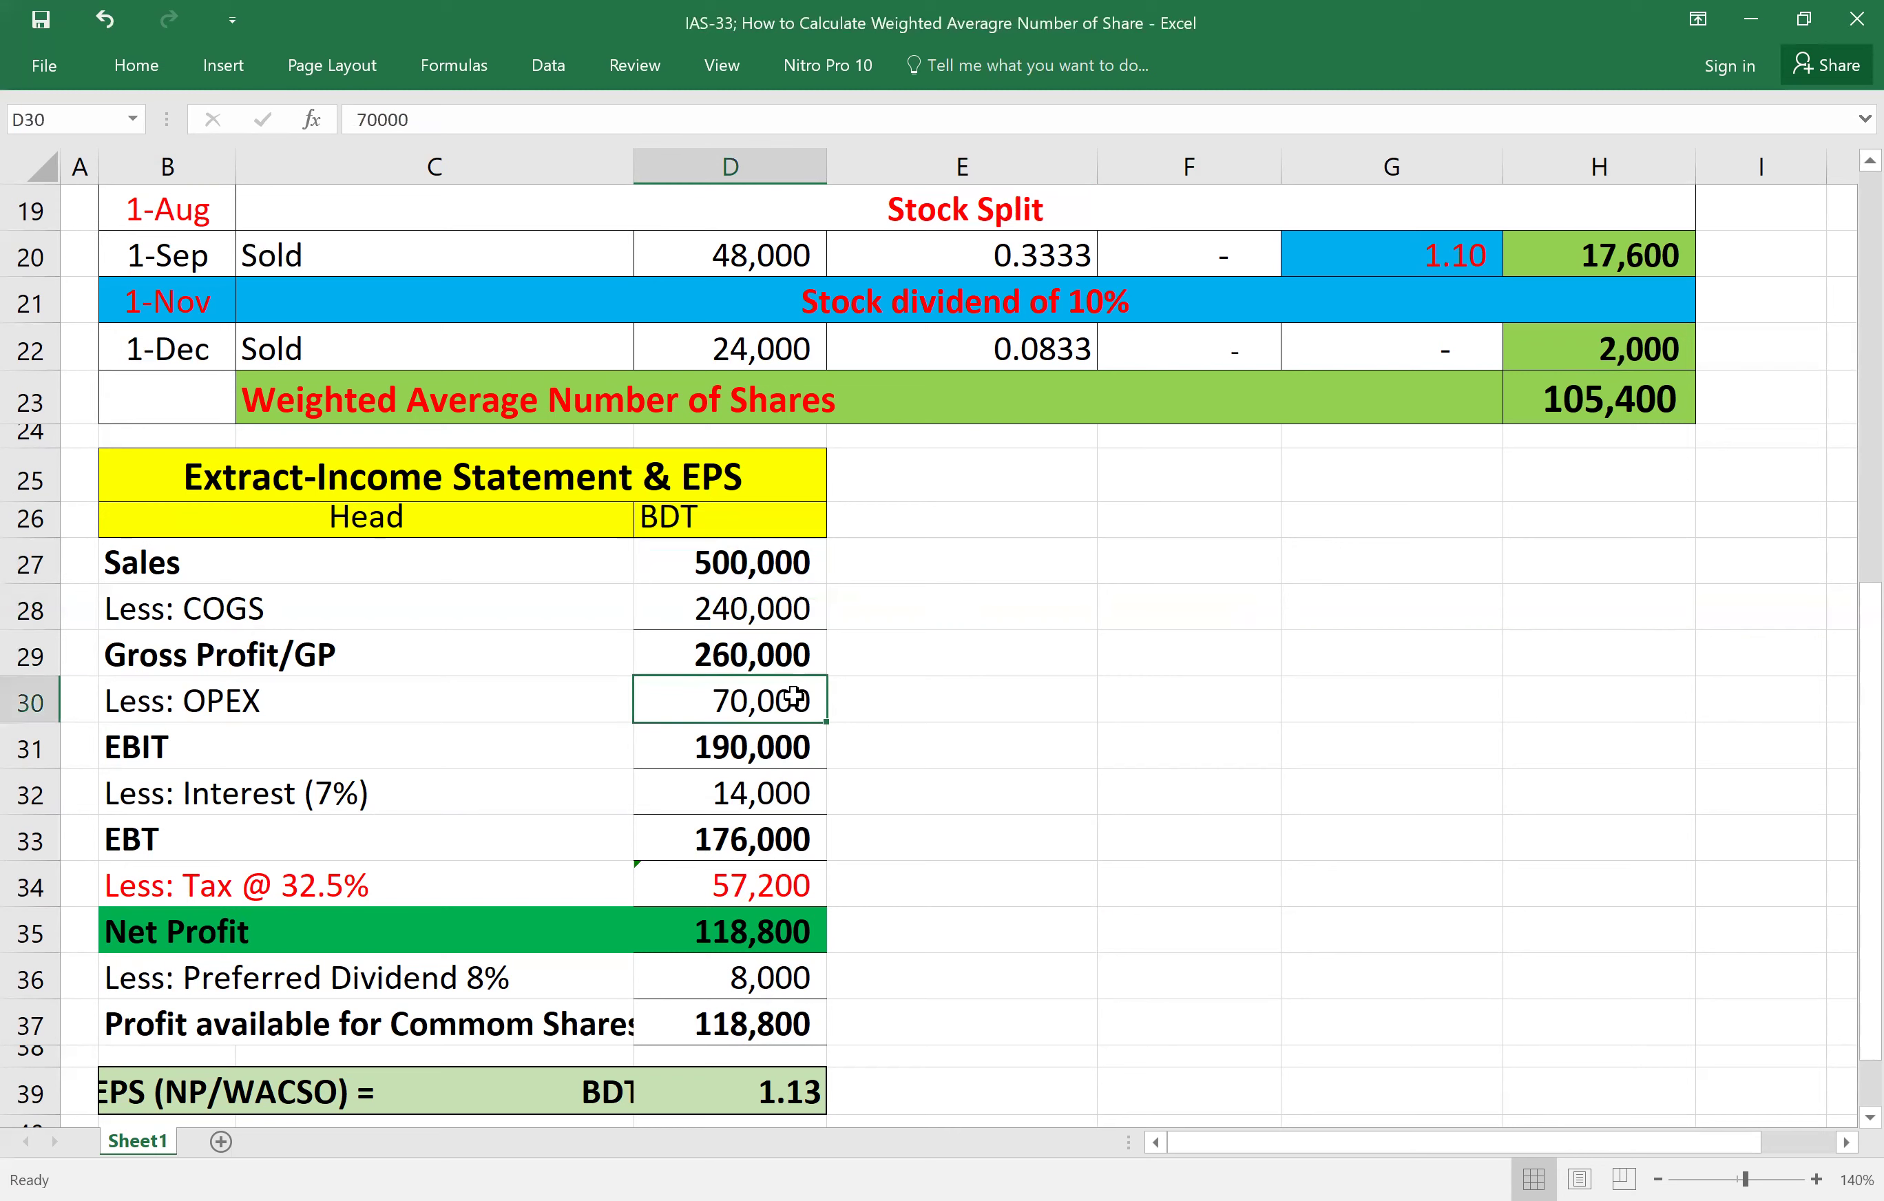
double_click(402, 696)
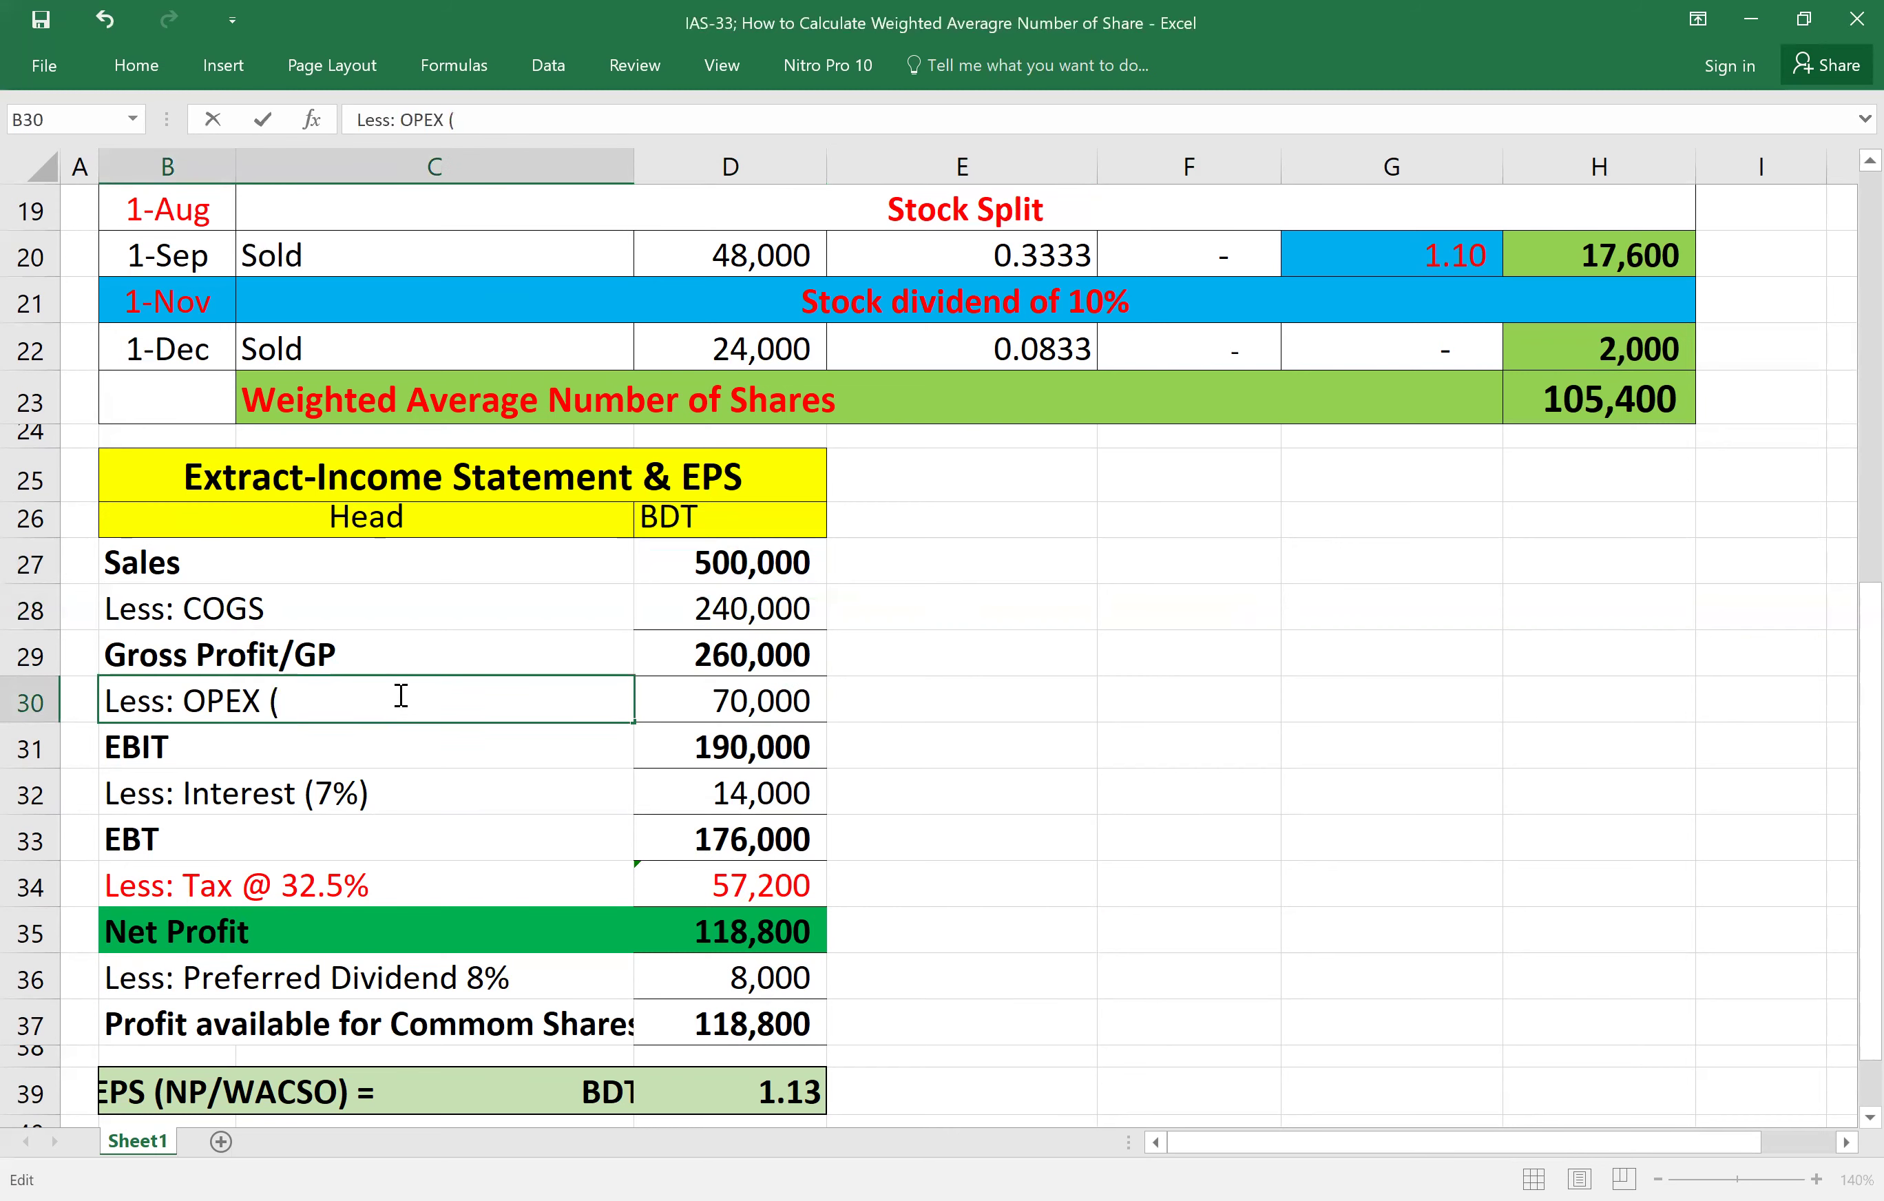
text((A)
key(BackSpace)
text(Sales, MBD)
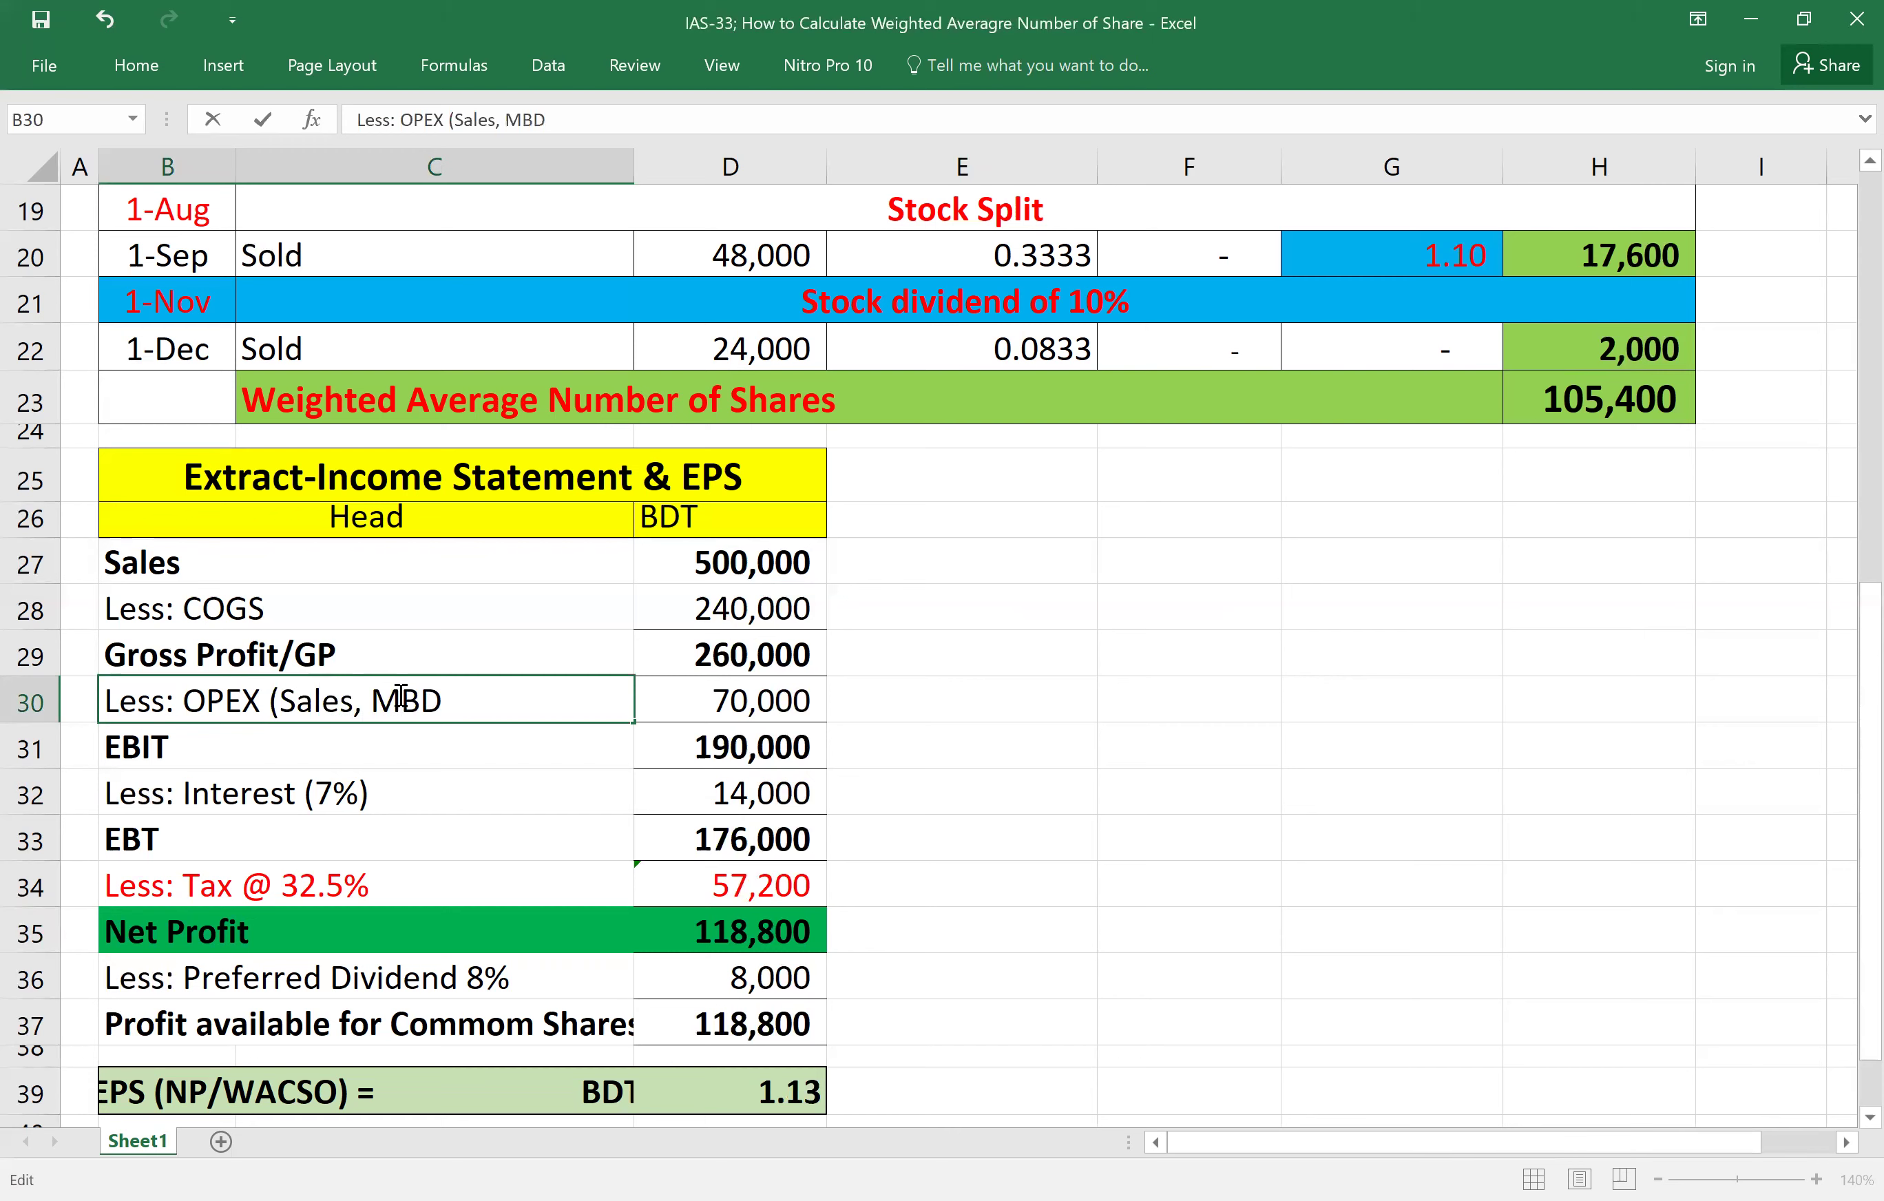
text(, Admin)
click(1108, 663)
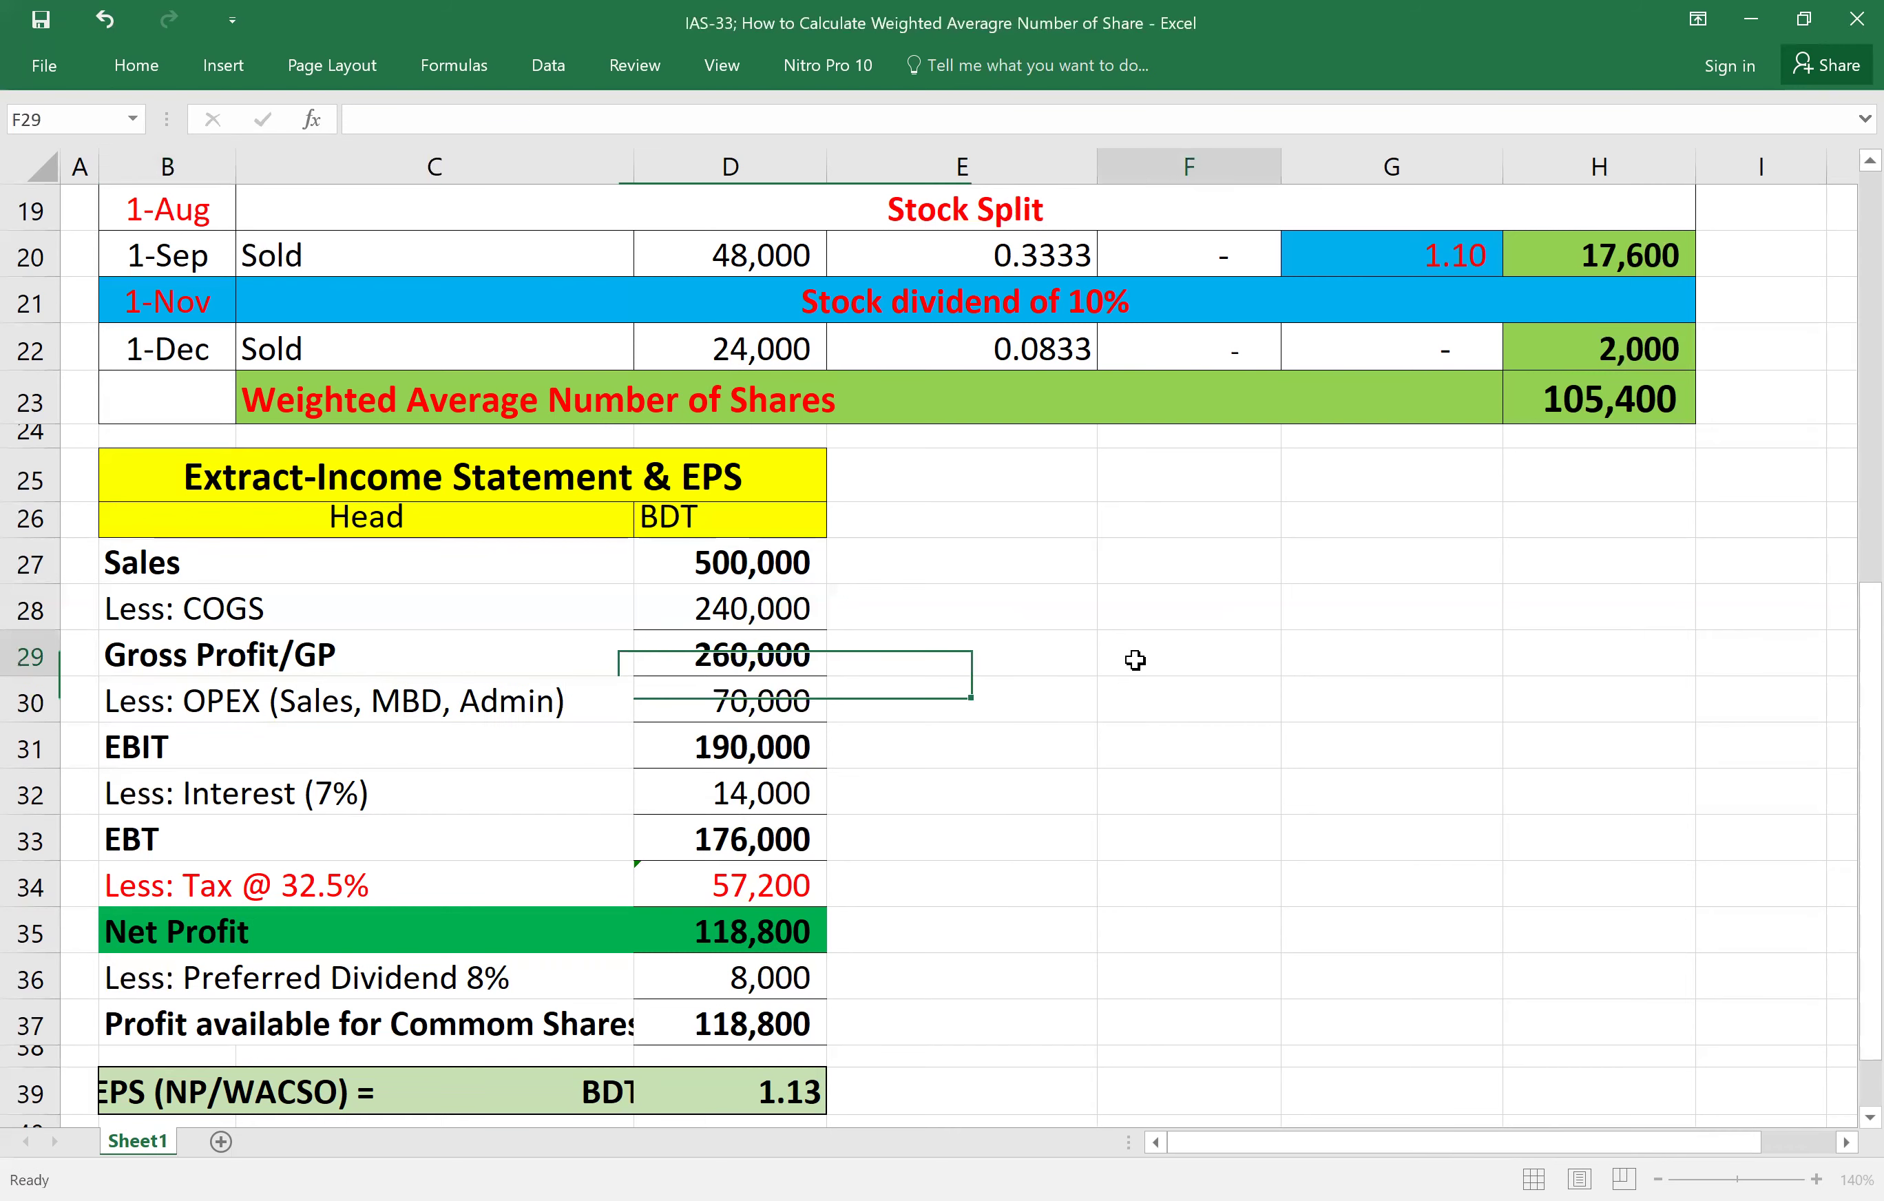
Review the amounts from EBIT through Net Profit and color the Net Profit label and amount in row 35 red.
click(730, 746)
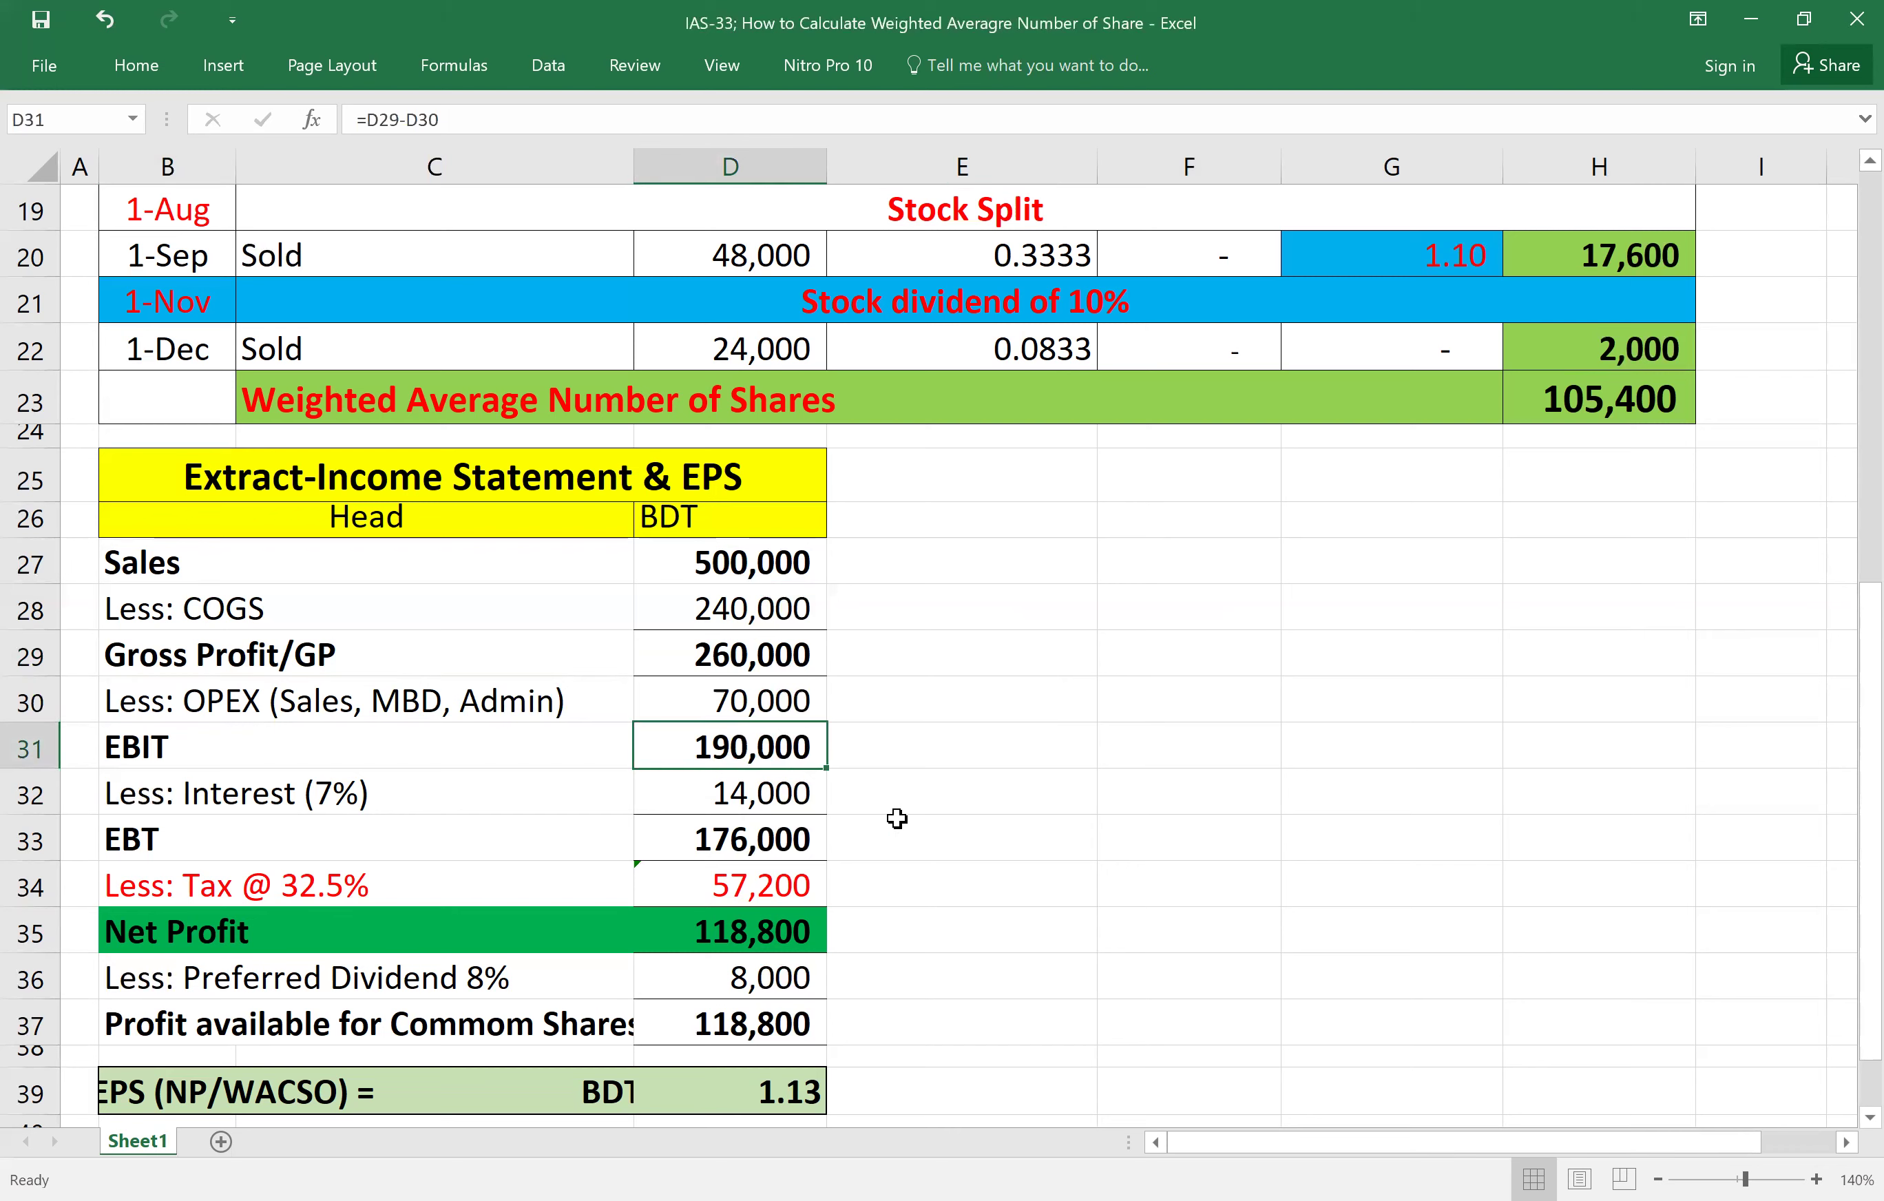
click(767, 786)
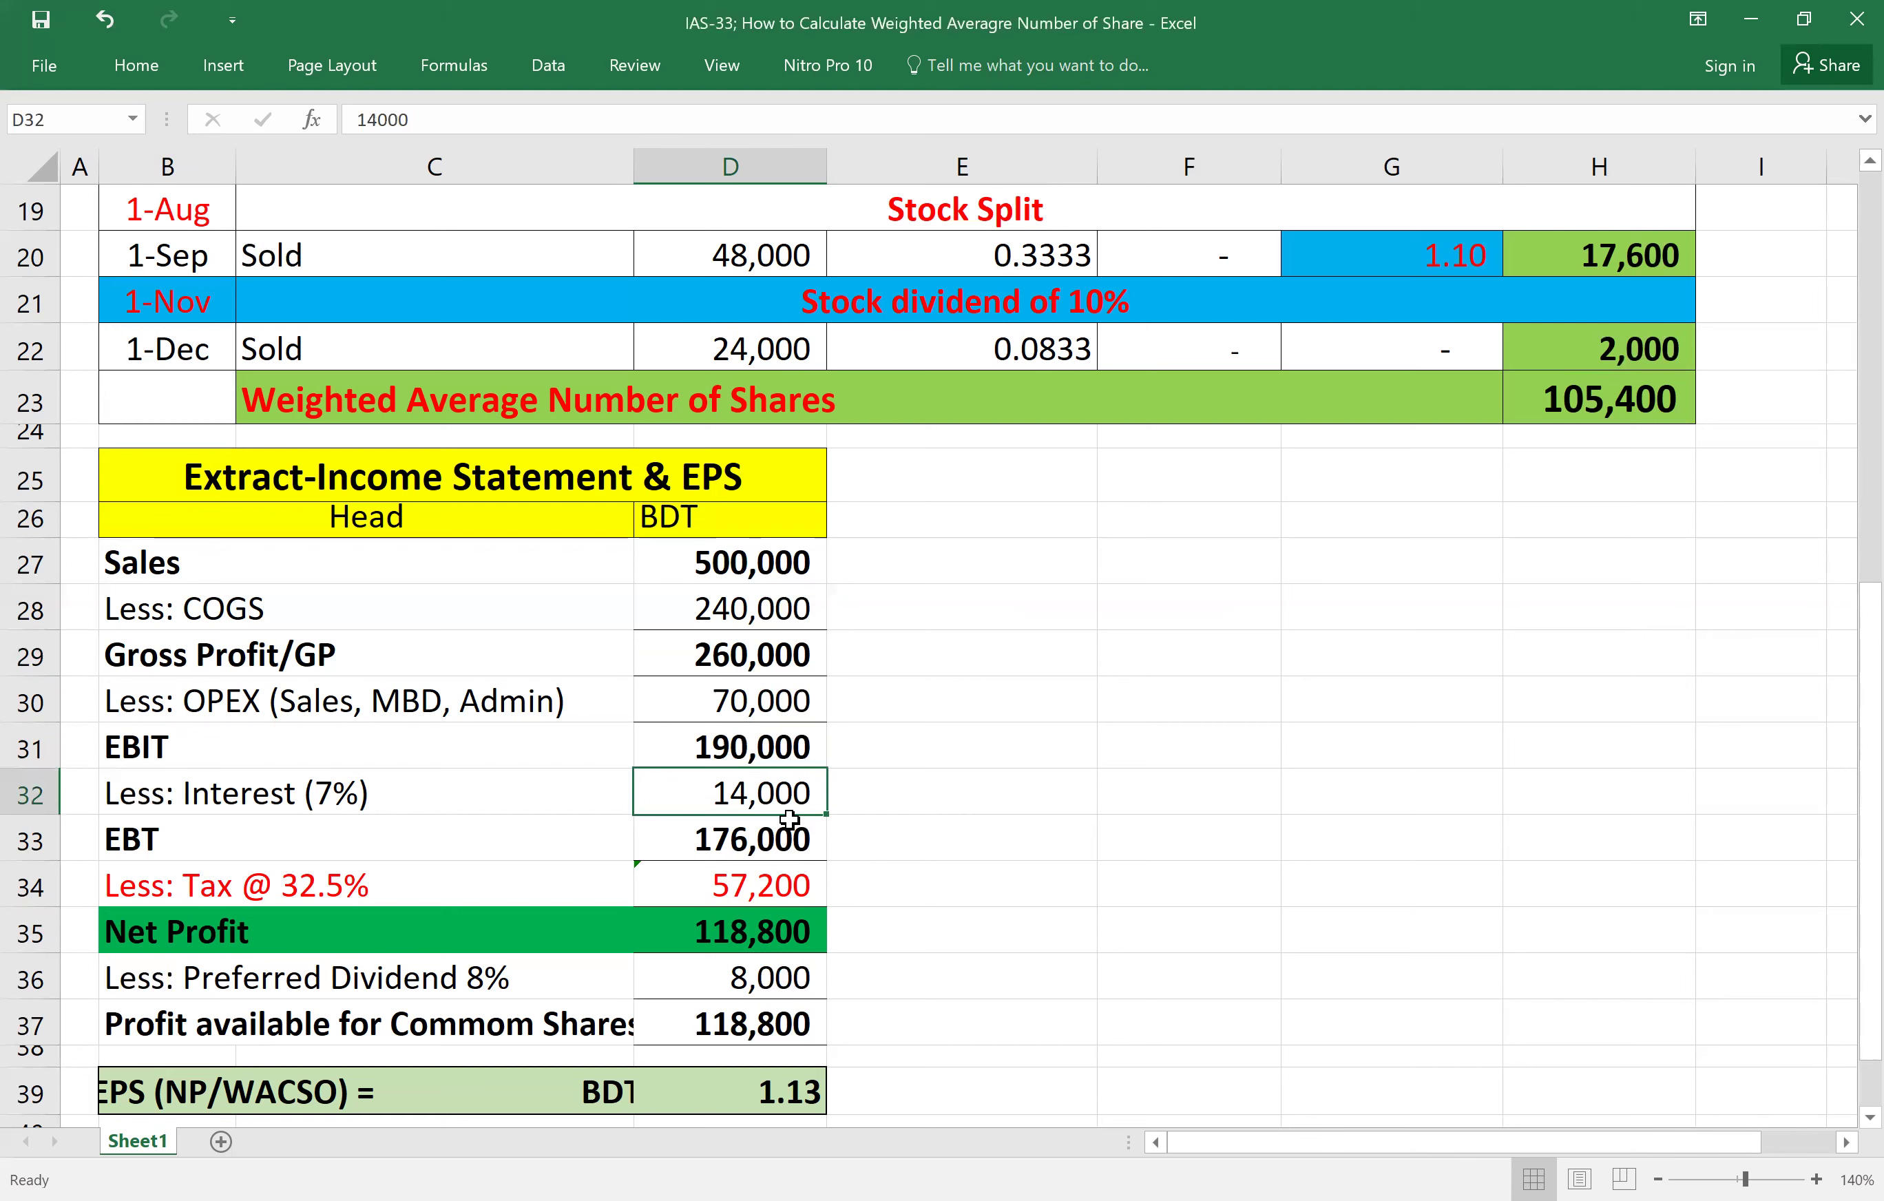
click(758, 841)
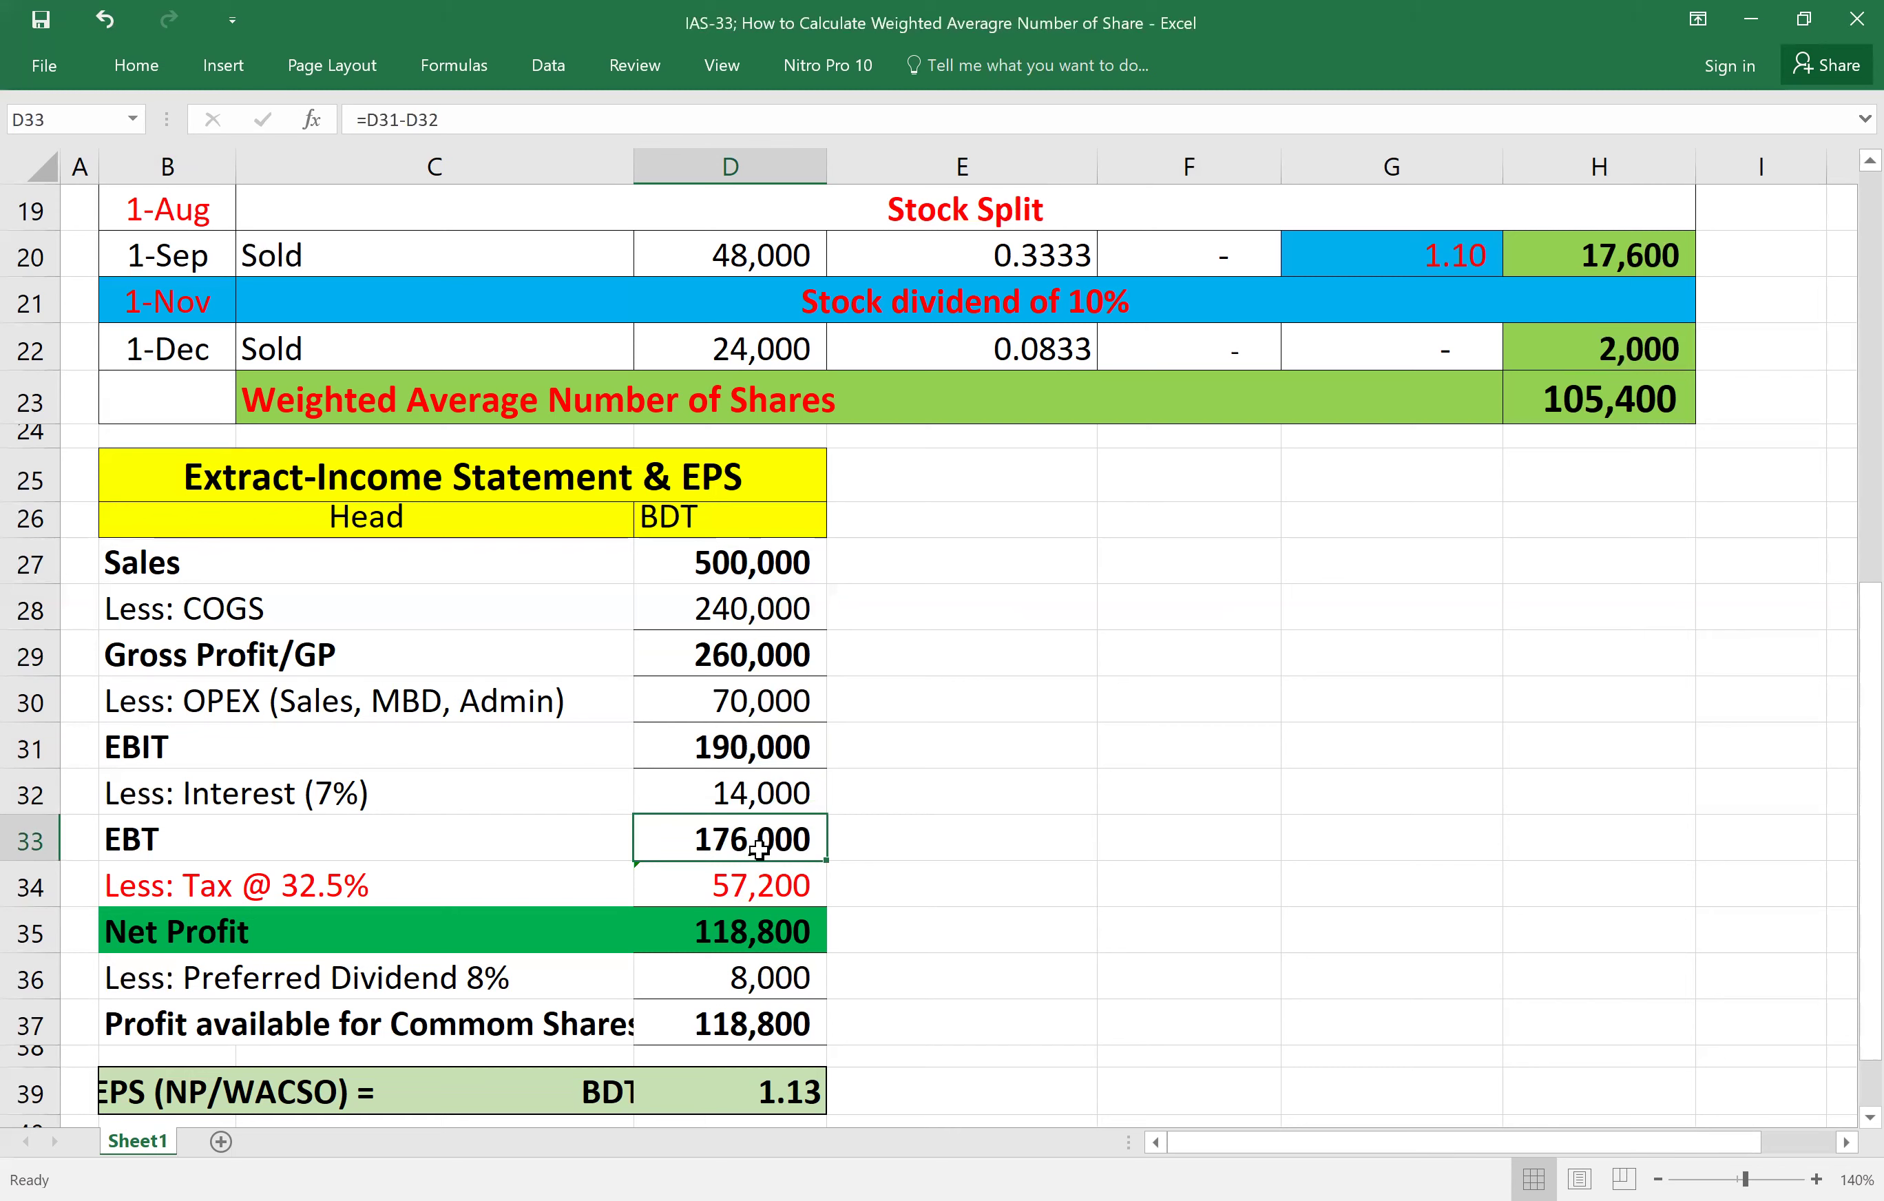
click(762, 892)
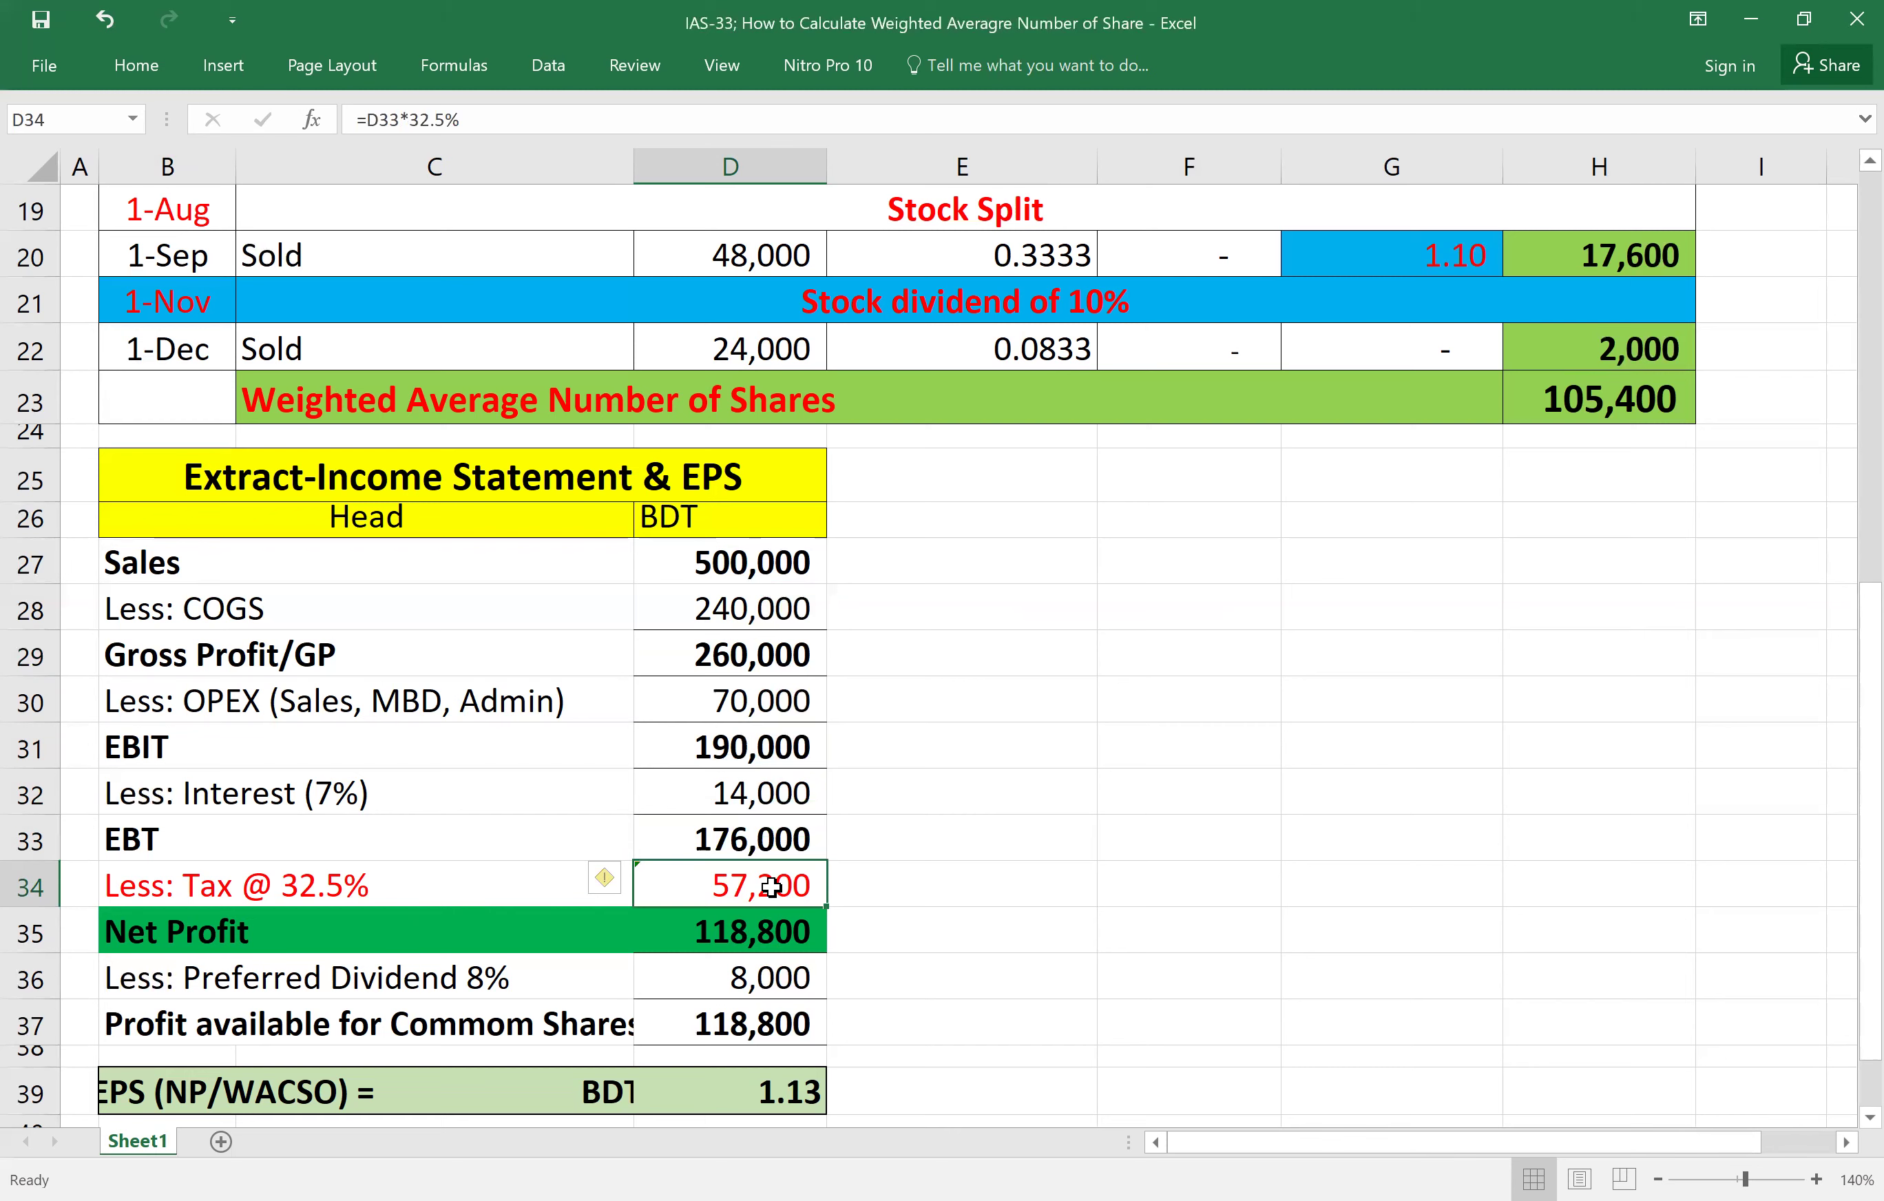
click(1145, 875)
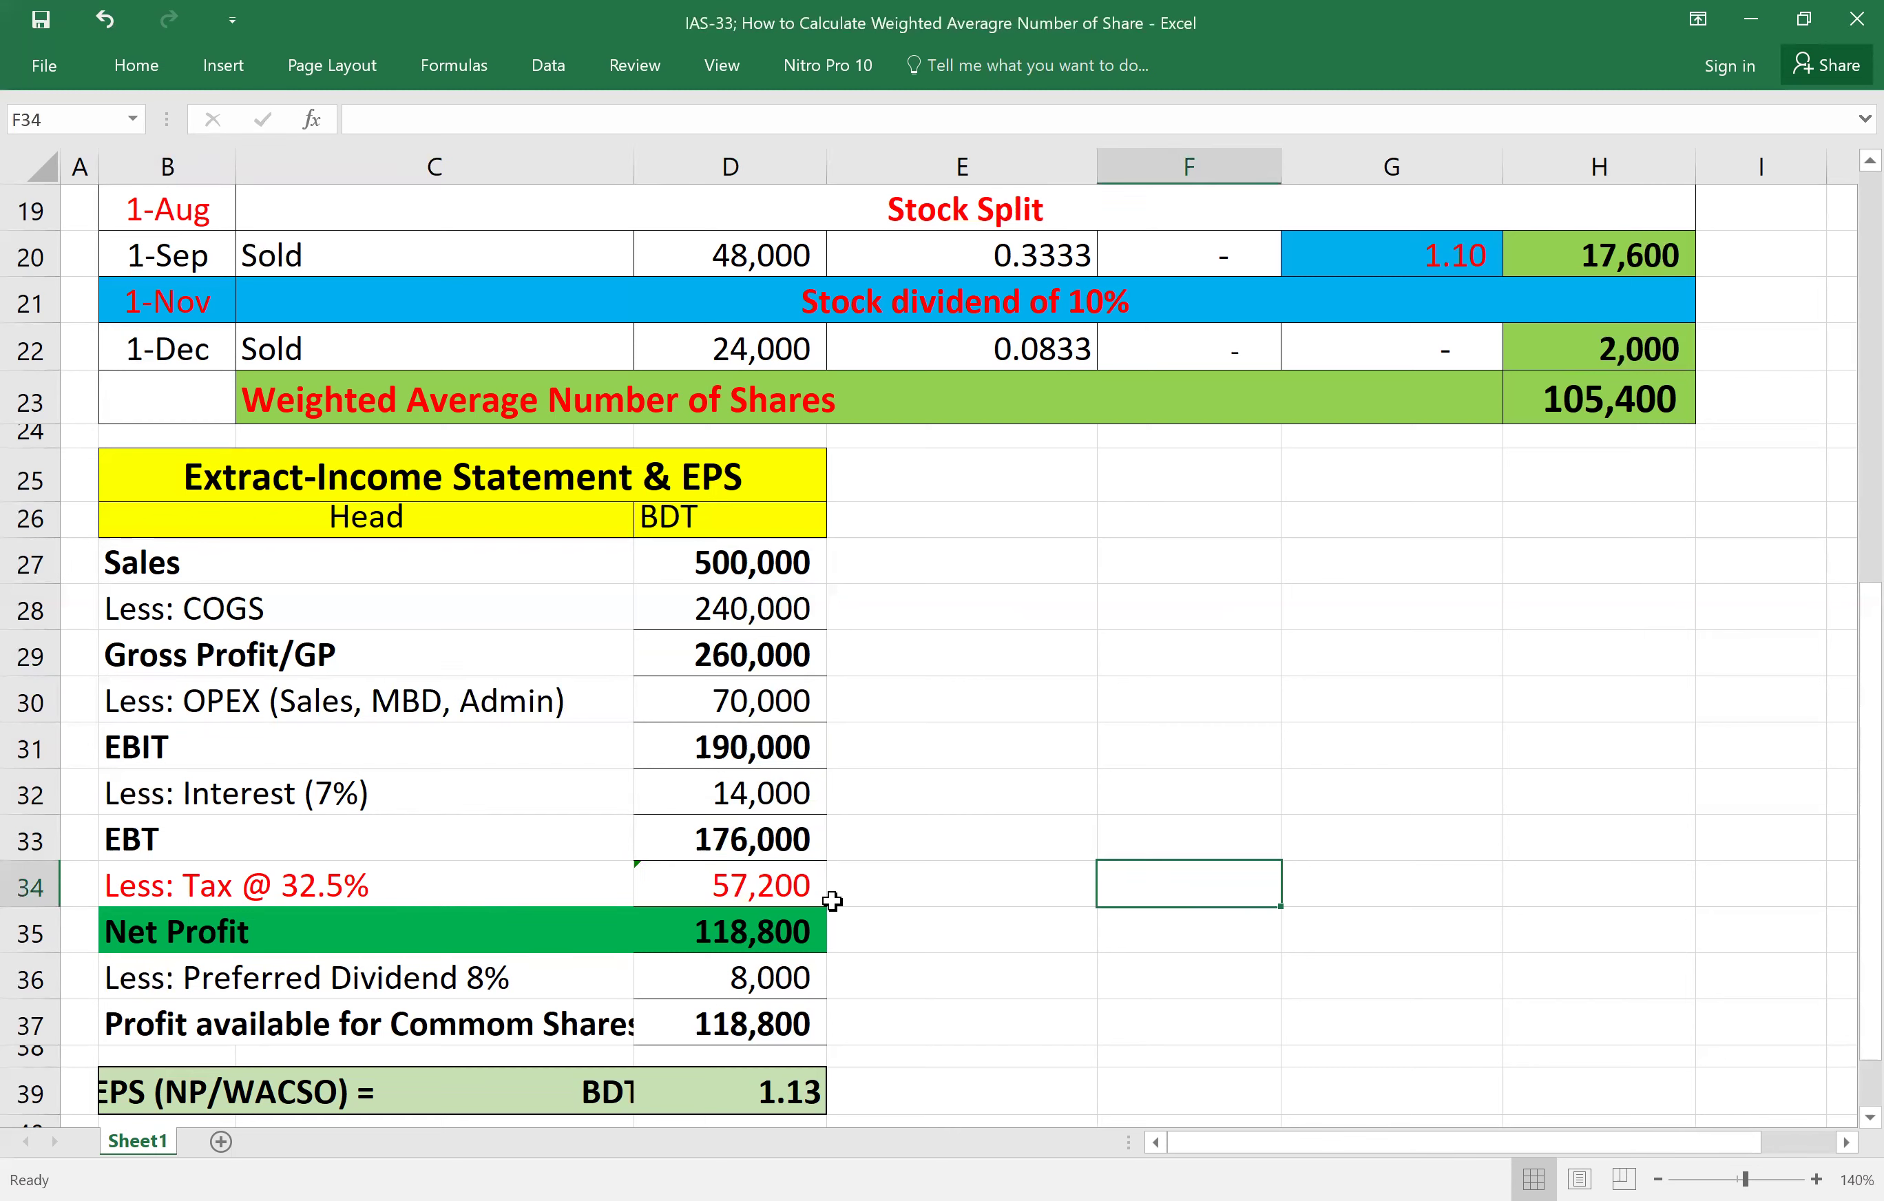
click(764, 927)
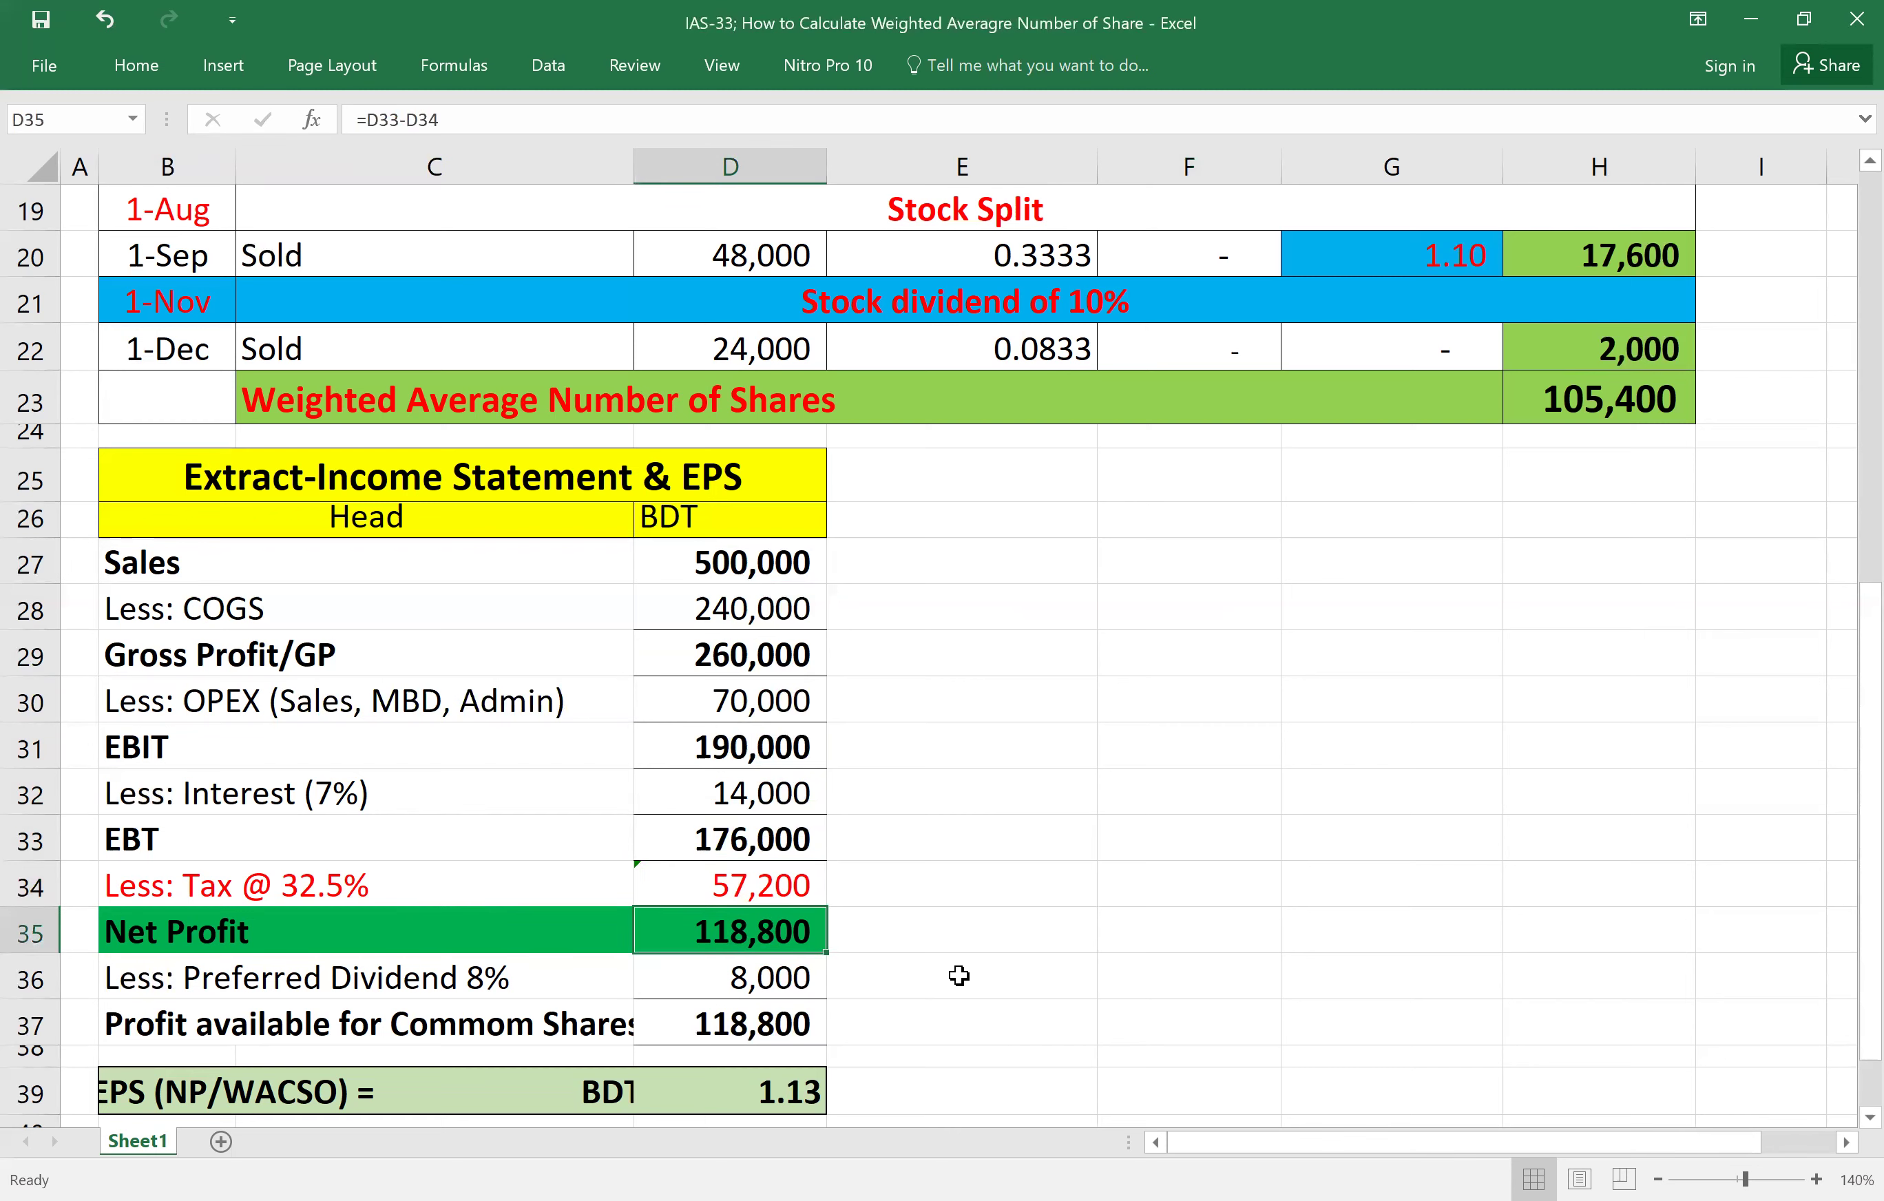
click(168, 931)
drag(581, 929, 748, 936)
right_click(727, 938)
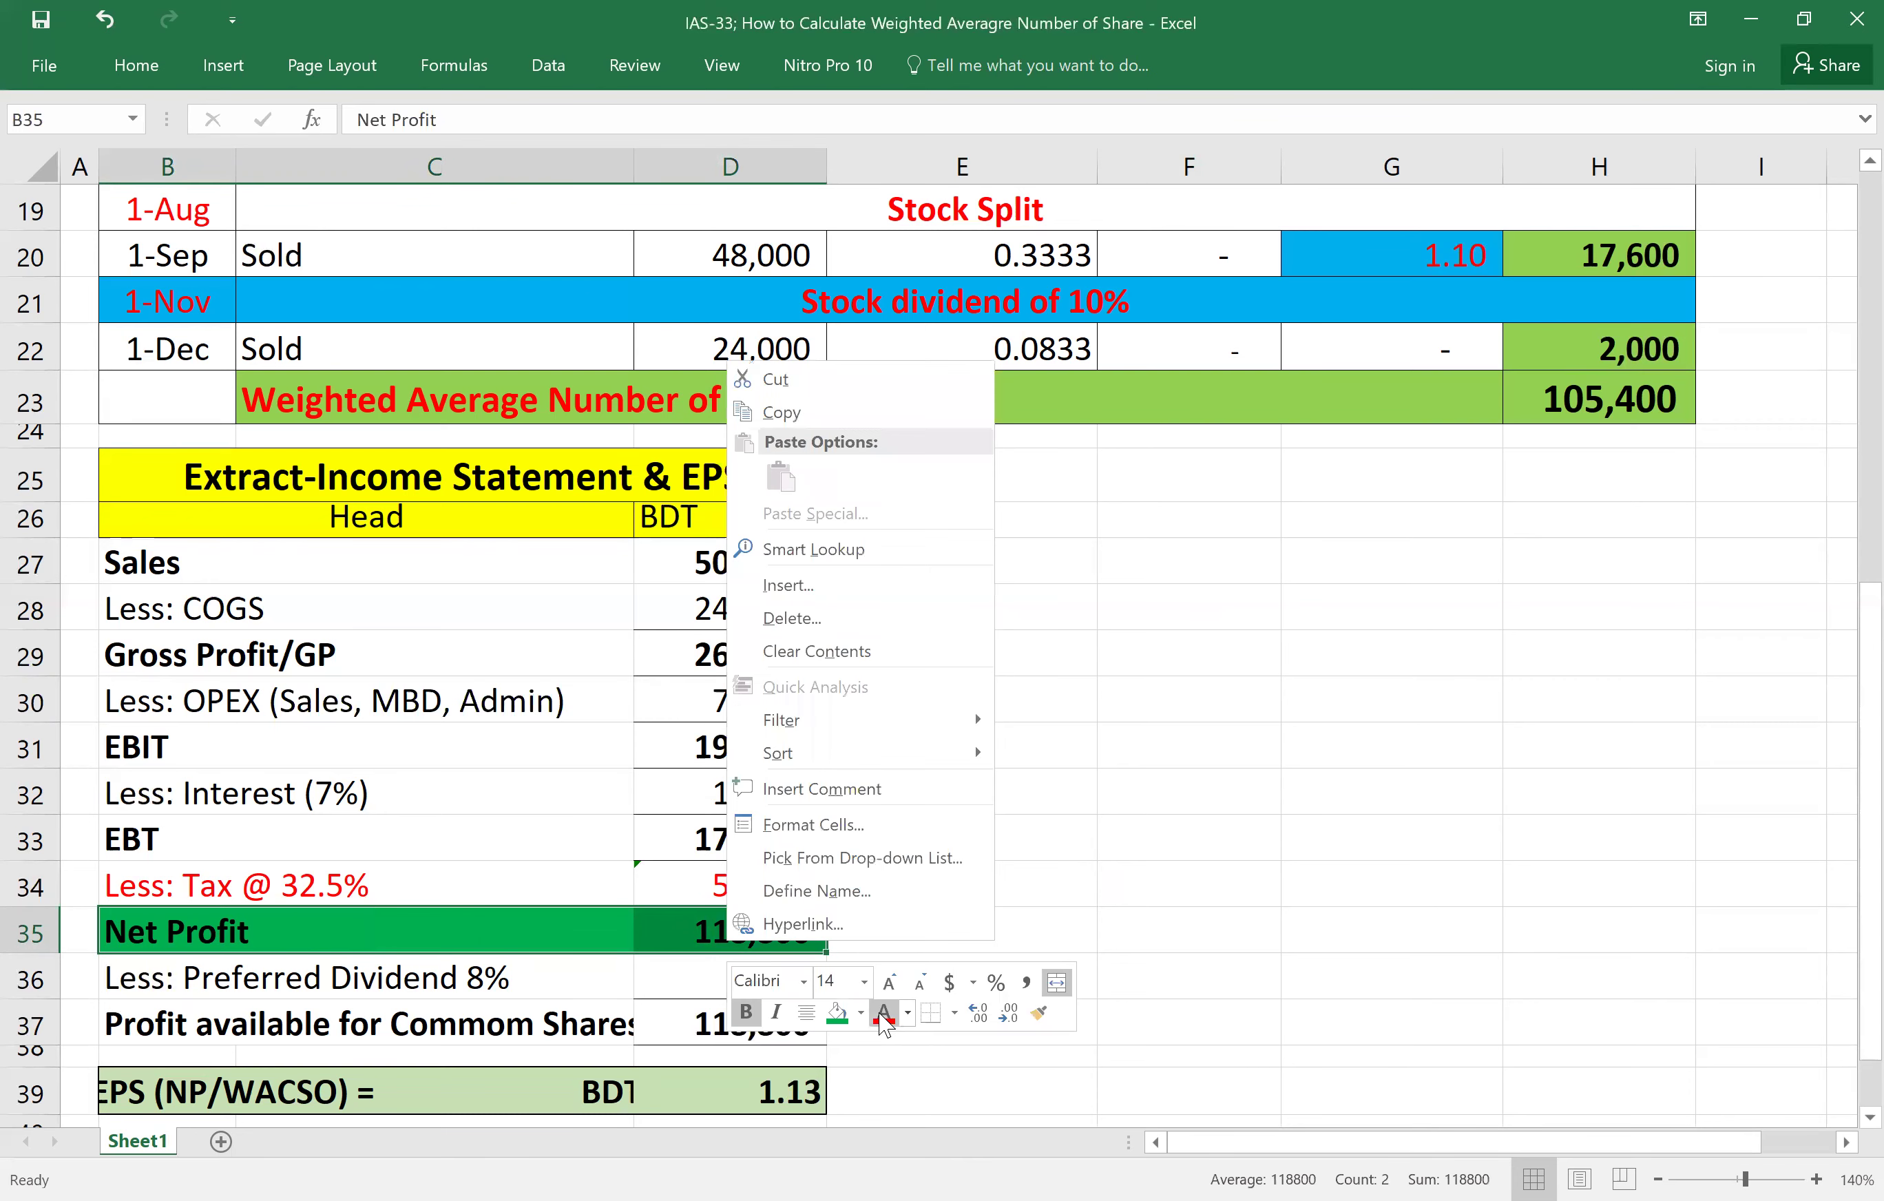
click(883, 1013)
click(1069, 836)
Make the Preferred Dividend label and amount in row 36 bold and fill them with standard orange.
scroll(1143, 958, down, 2)
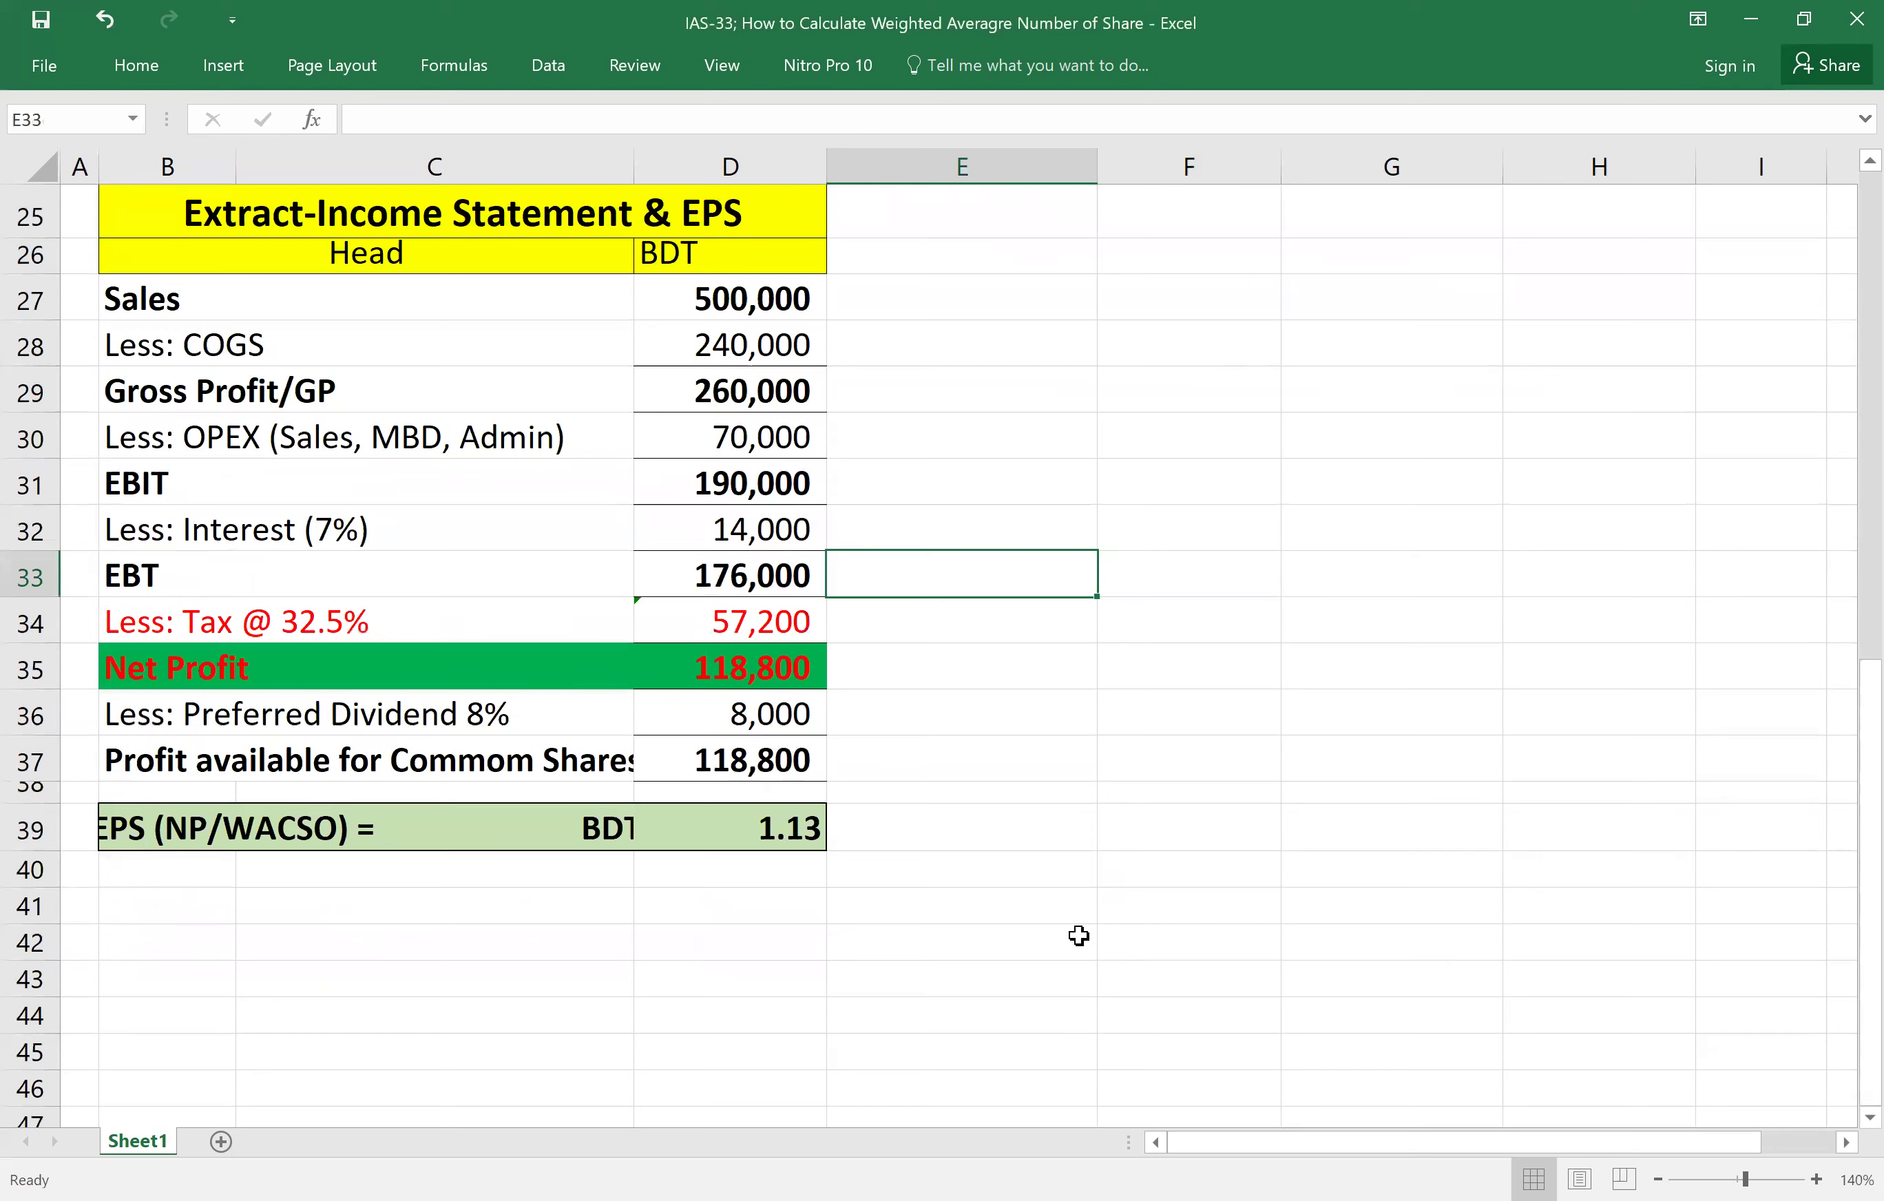
click(113, 717)
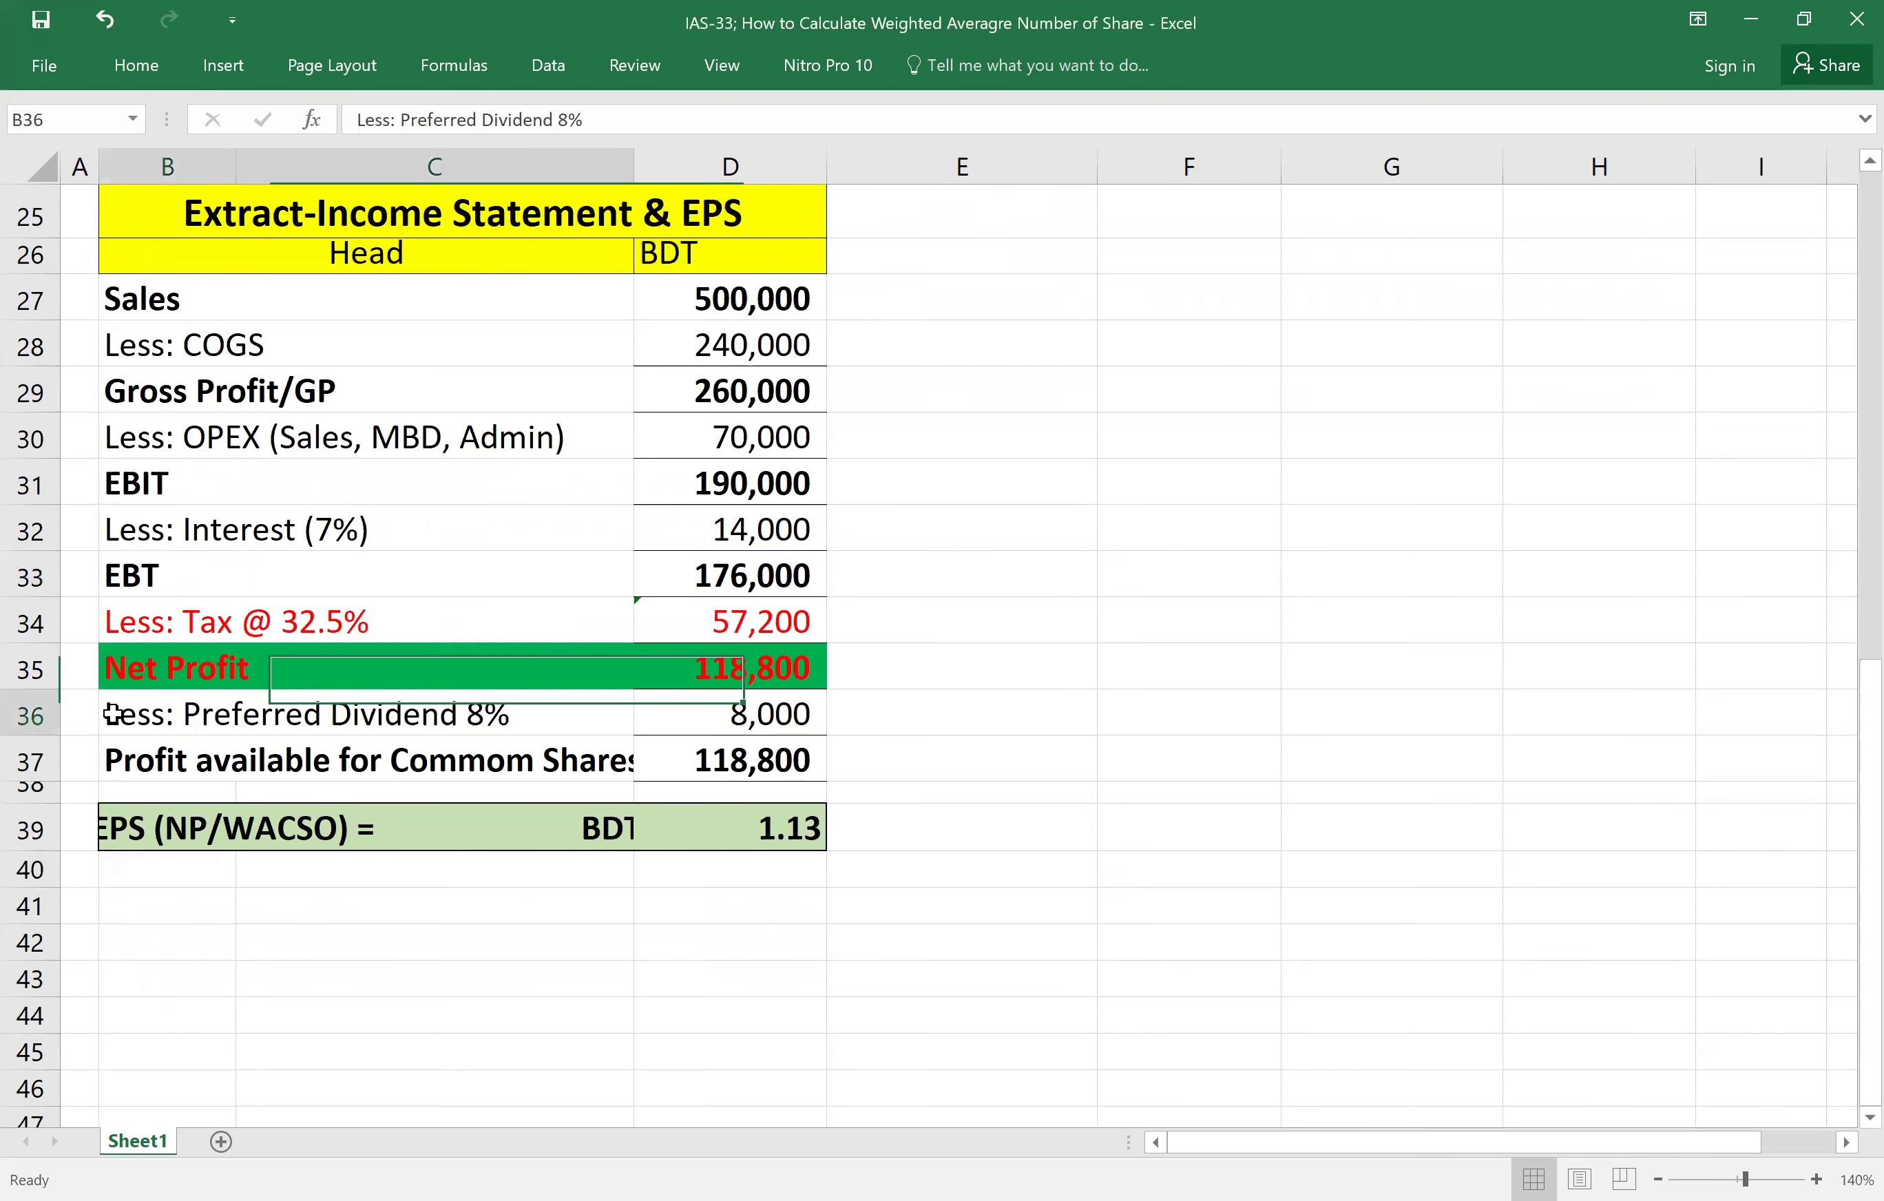
drag(629, 706, 688, 716)
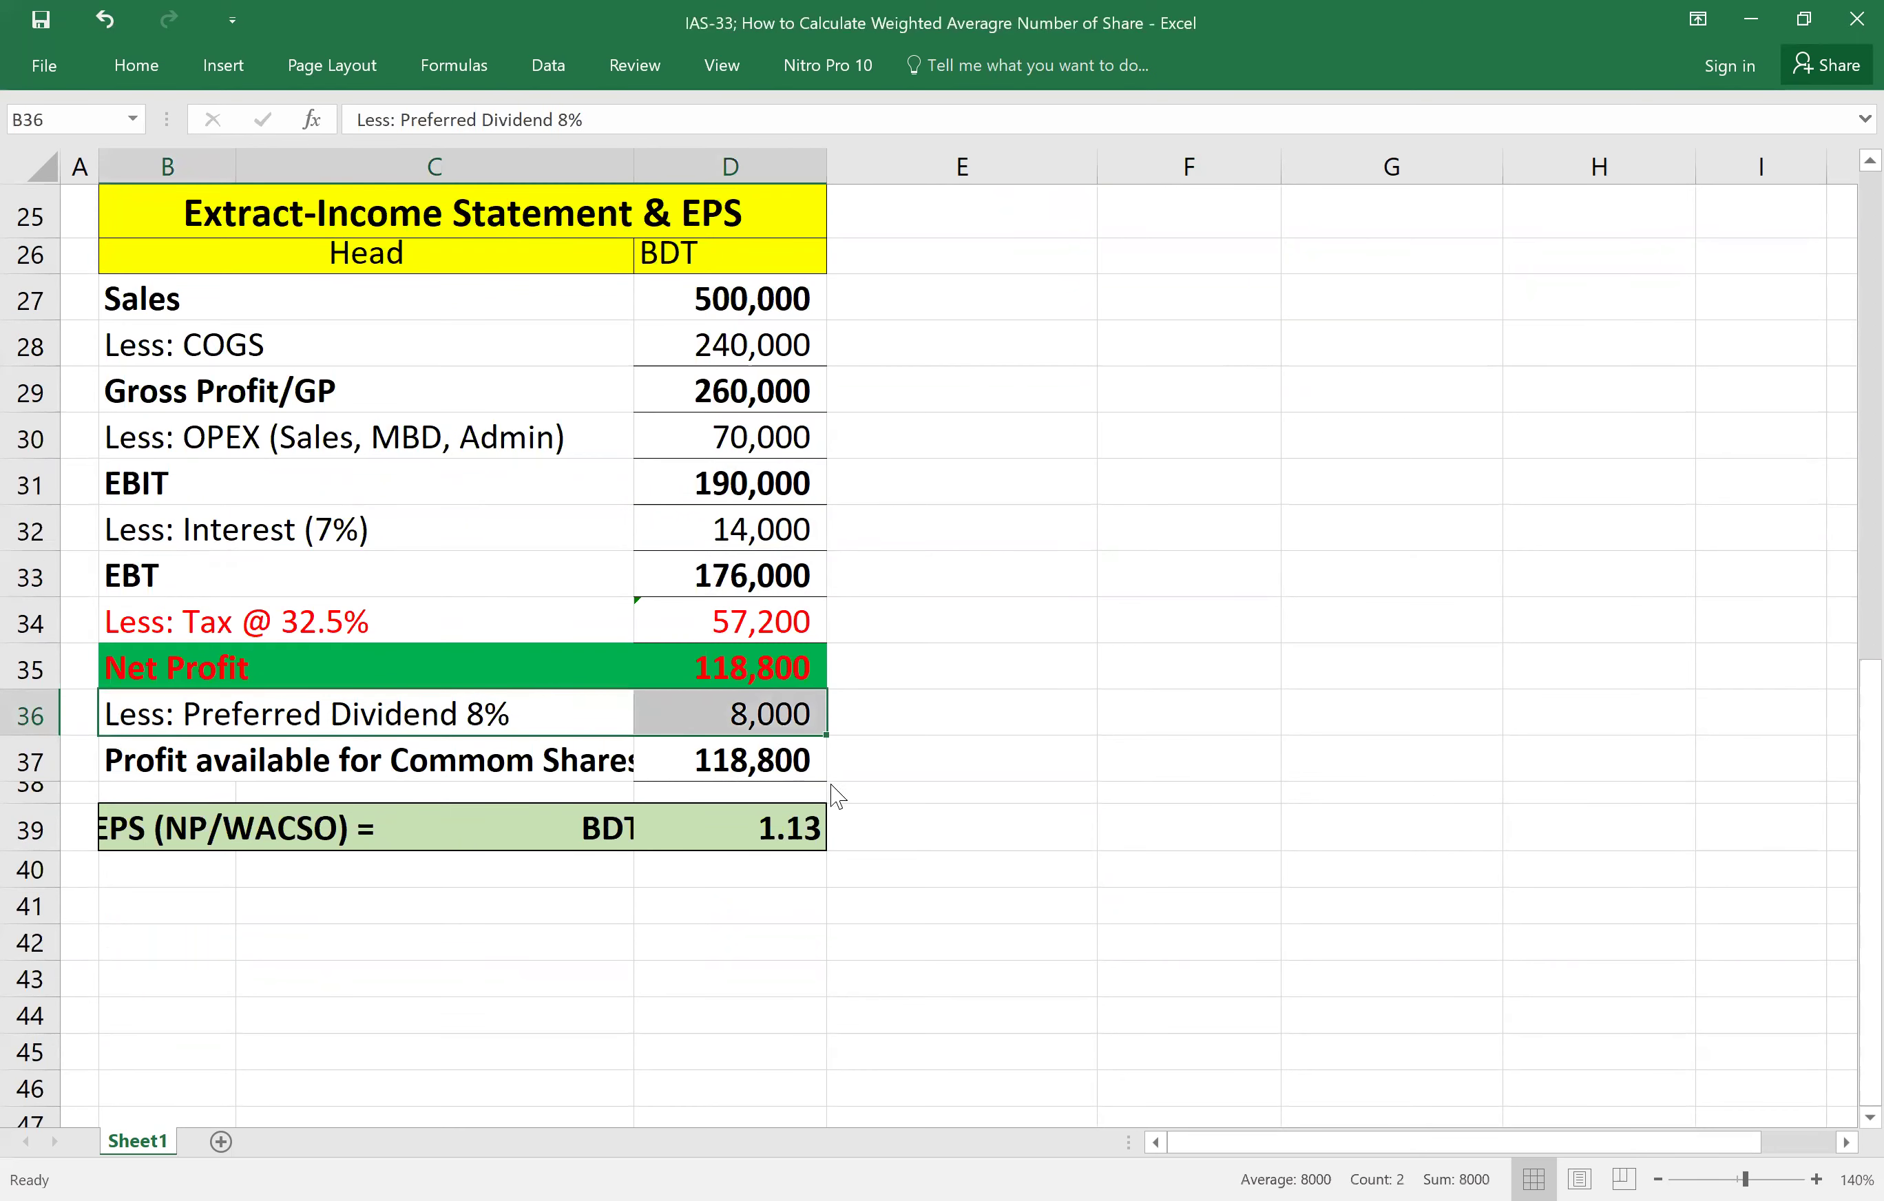
right_click(691, 722)
click(710, 782)
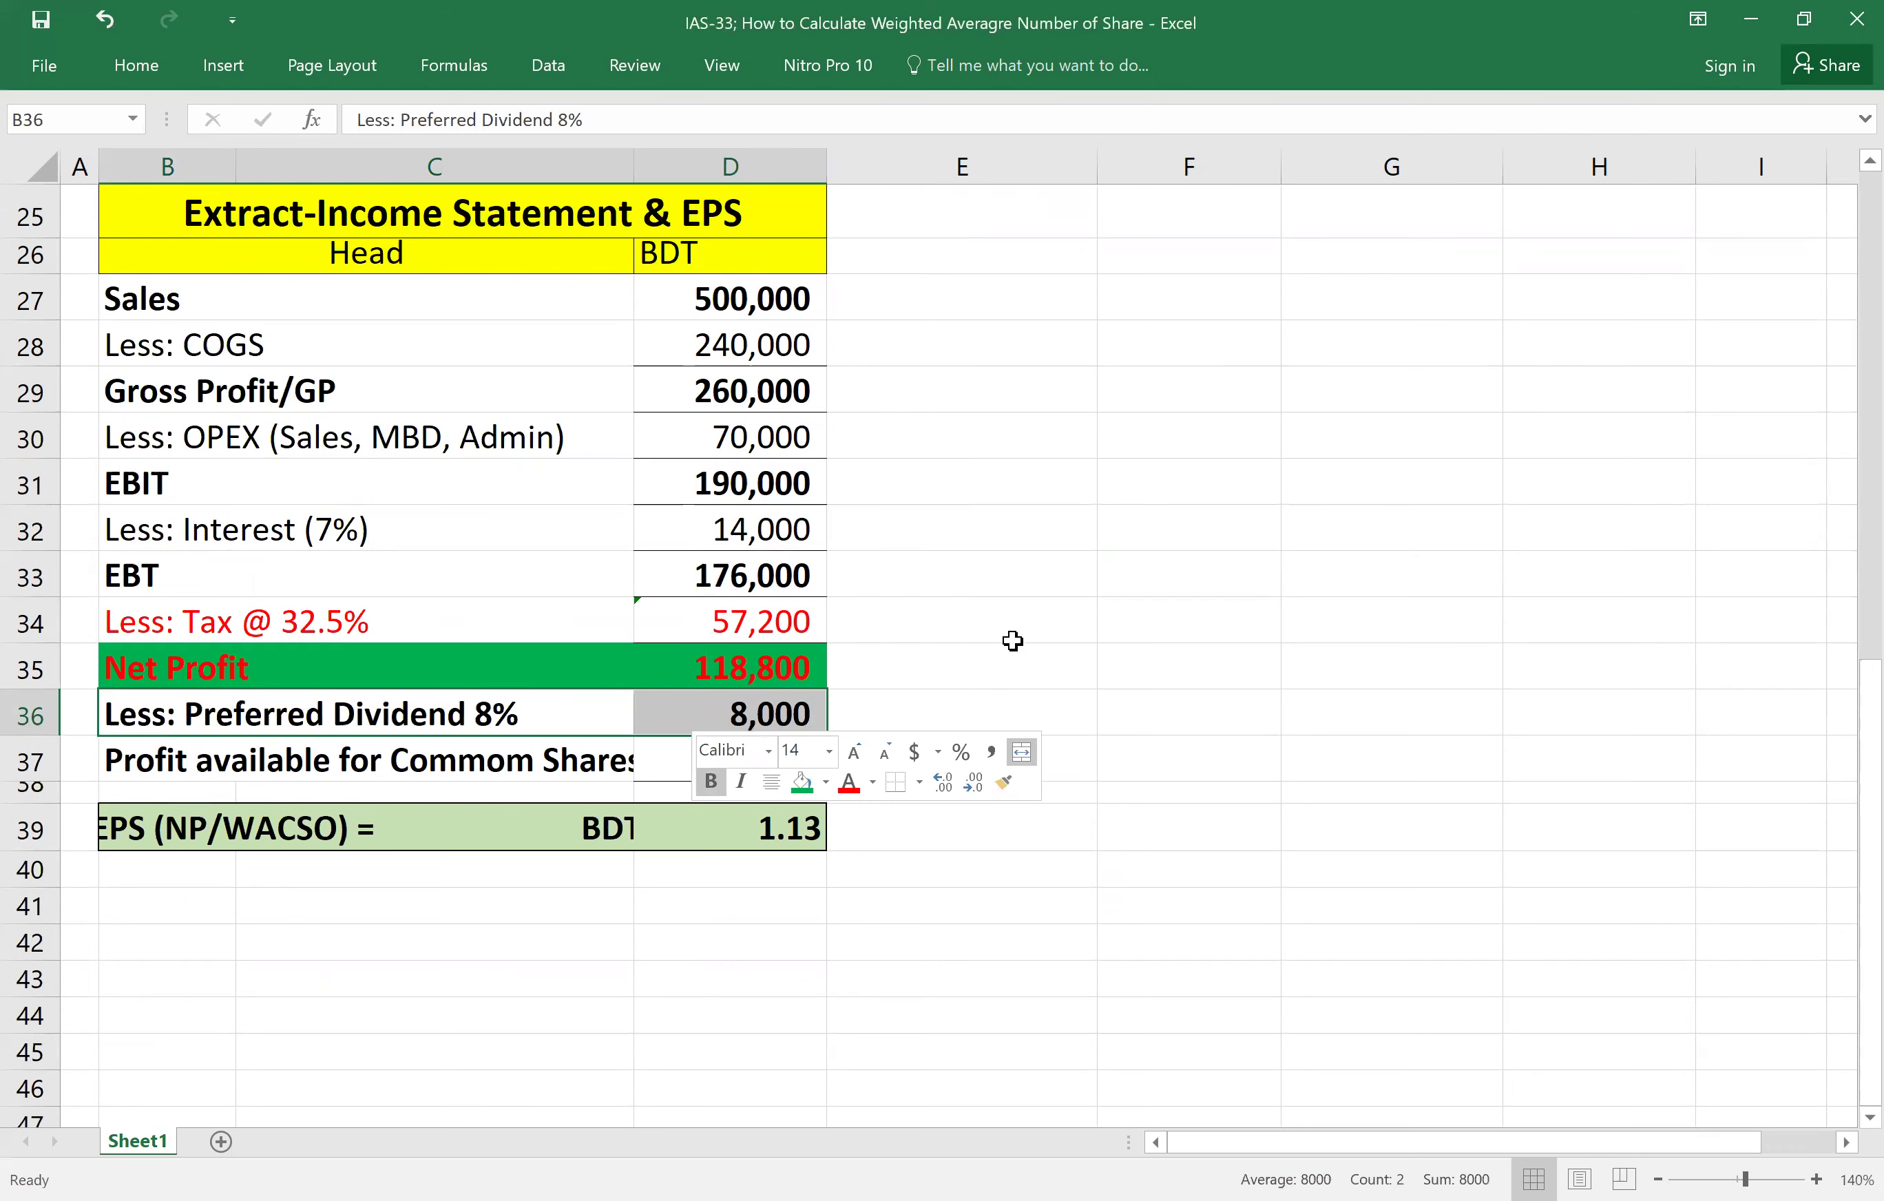
shift+click(682, 717)
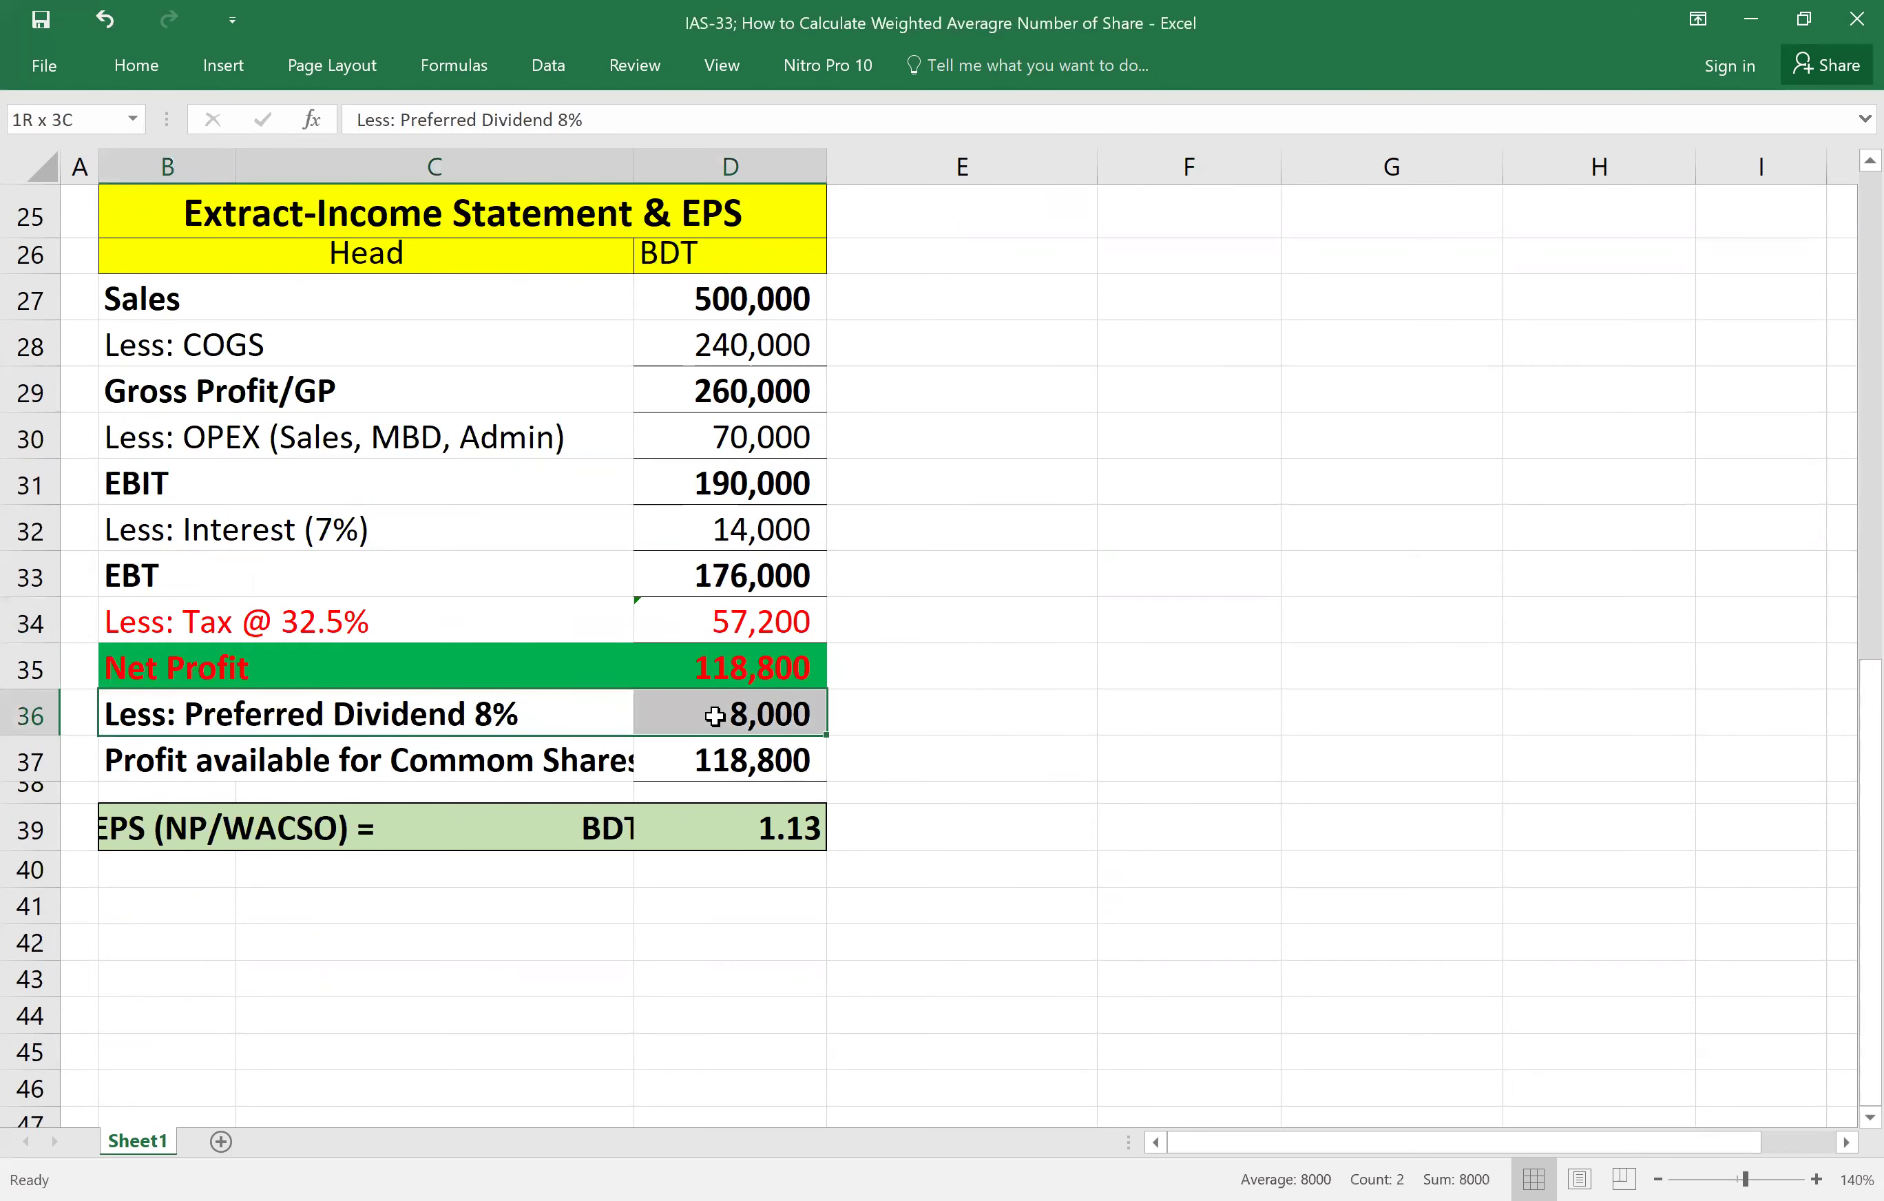
right_click(715, 716)
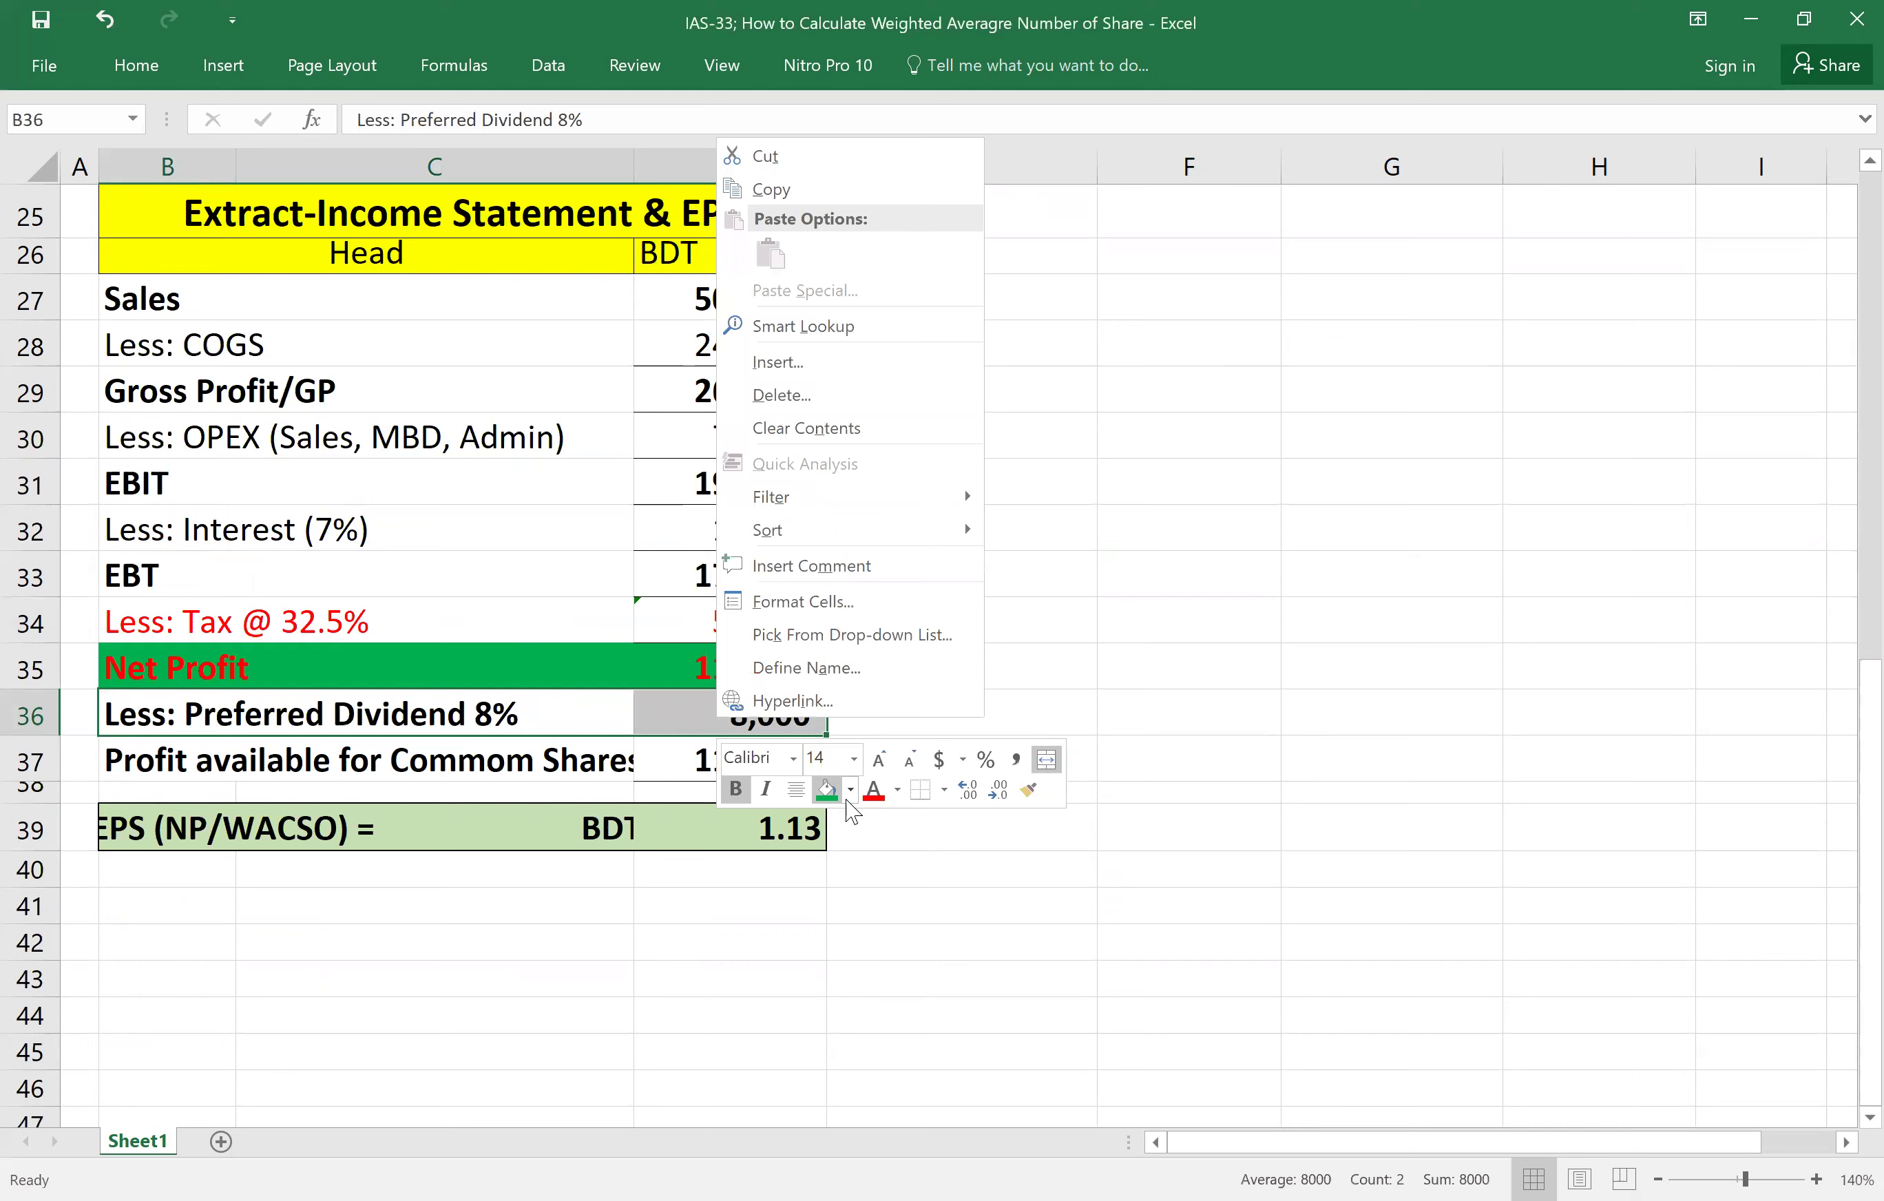
click(852, 791)
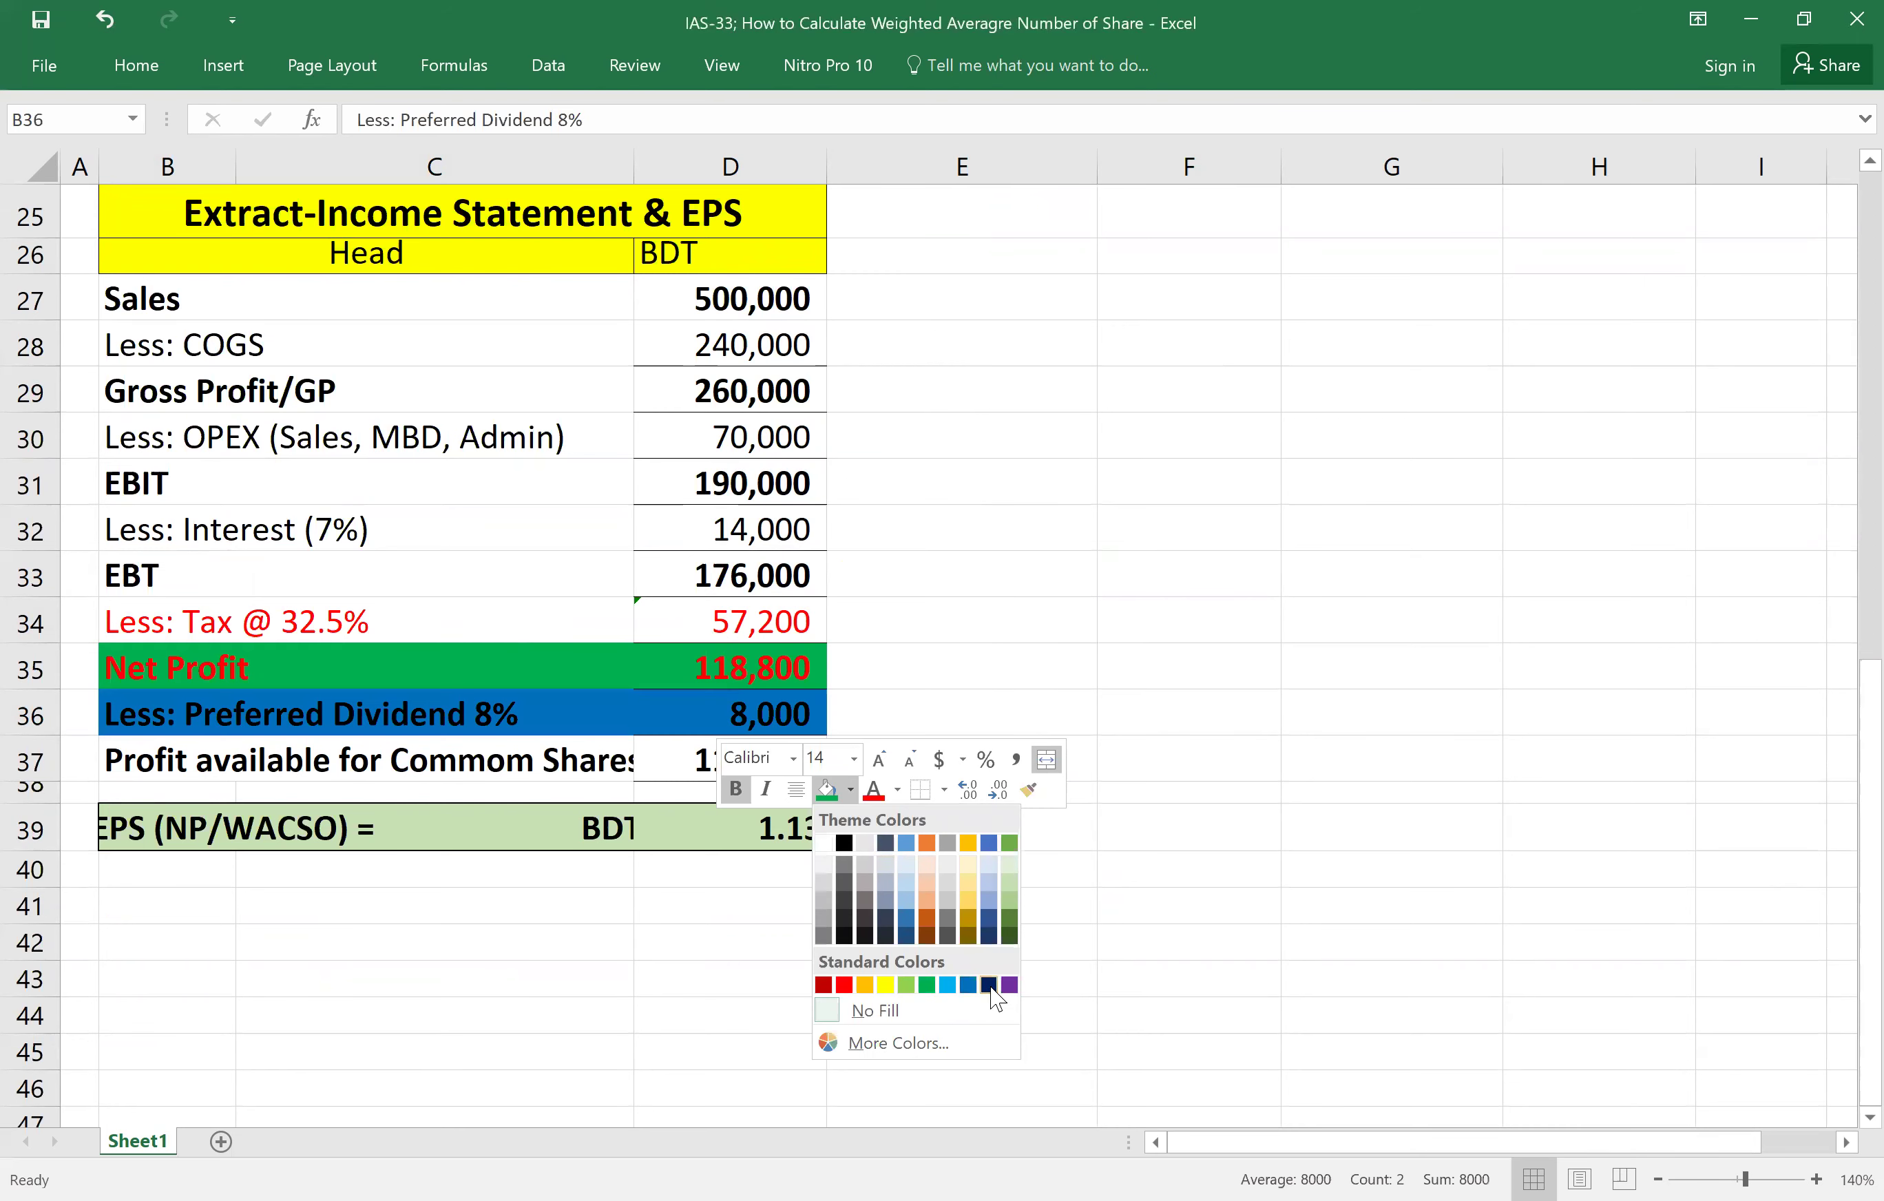
click(865, 985)
drag(1188, 621, 1187, 575)
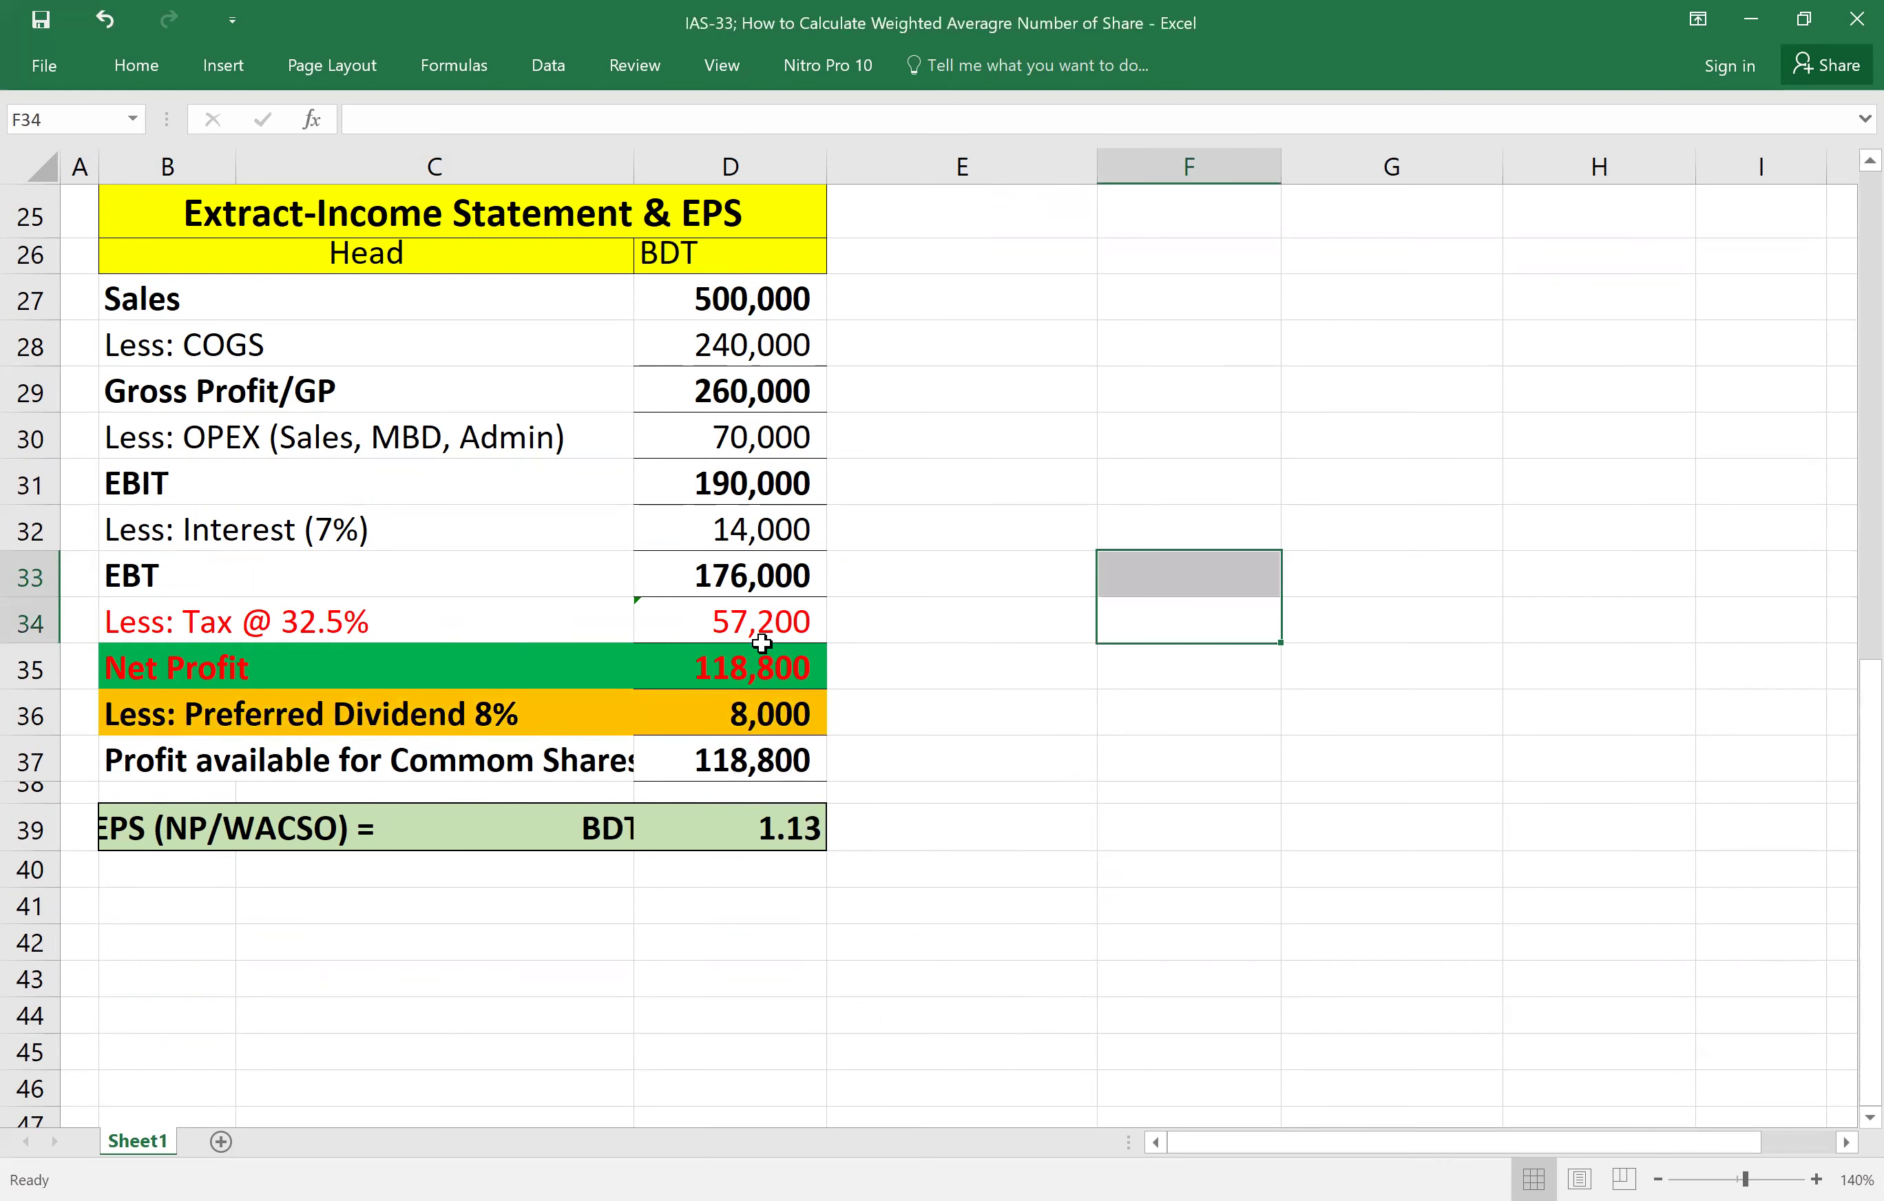
Review the Net Profit and Preferred Dividend amounts and autofit the width of column C.
click(752, 665)
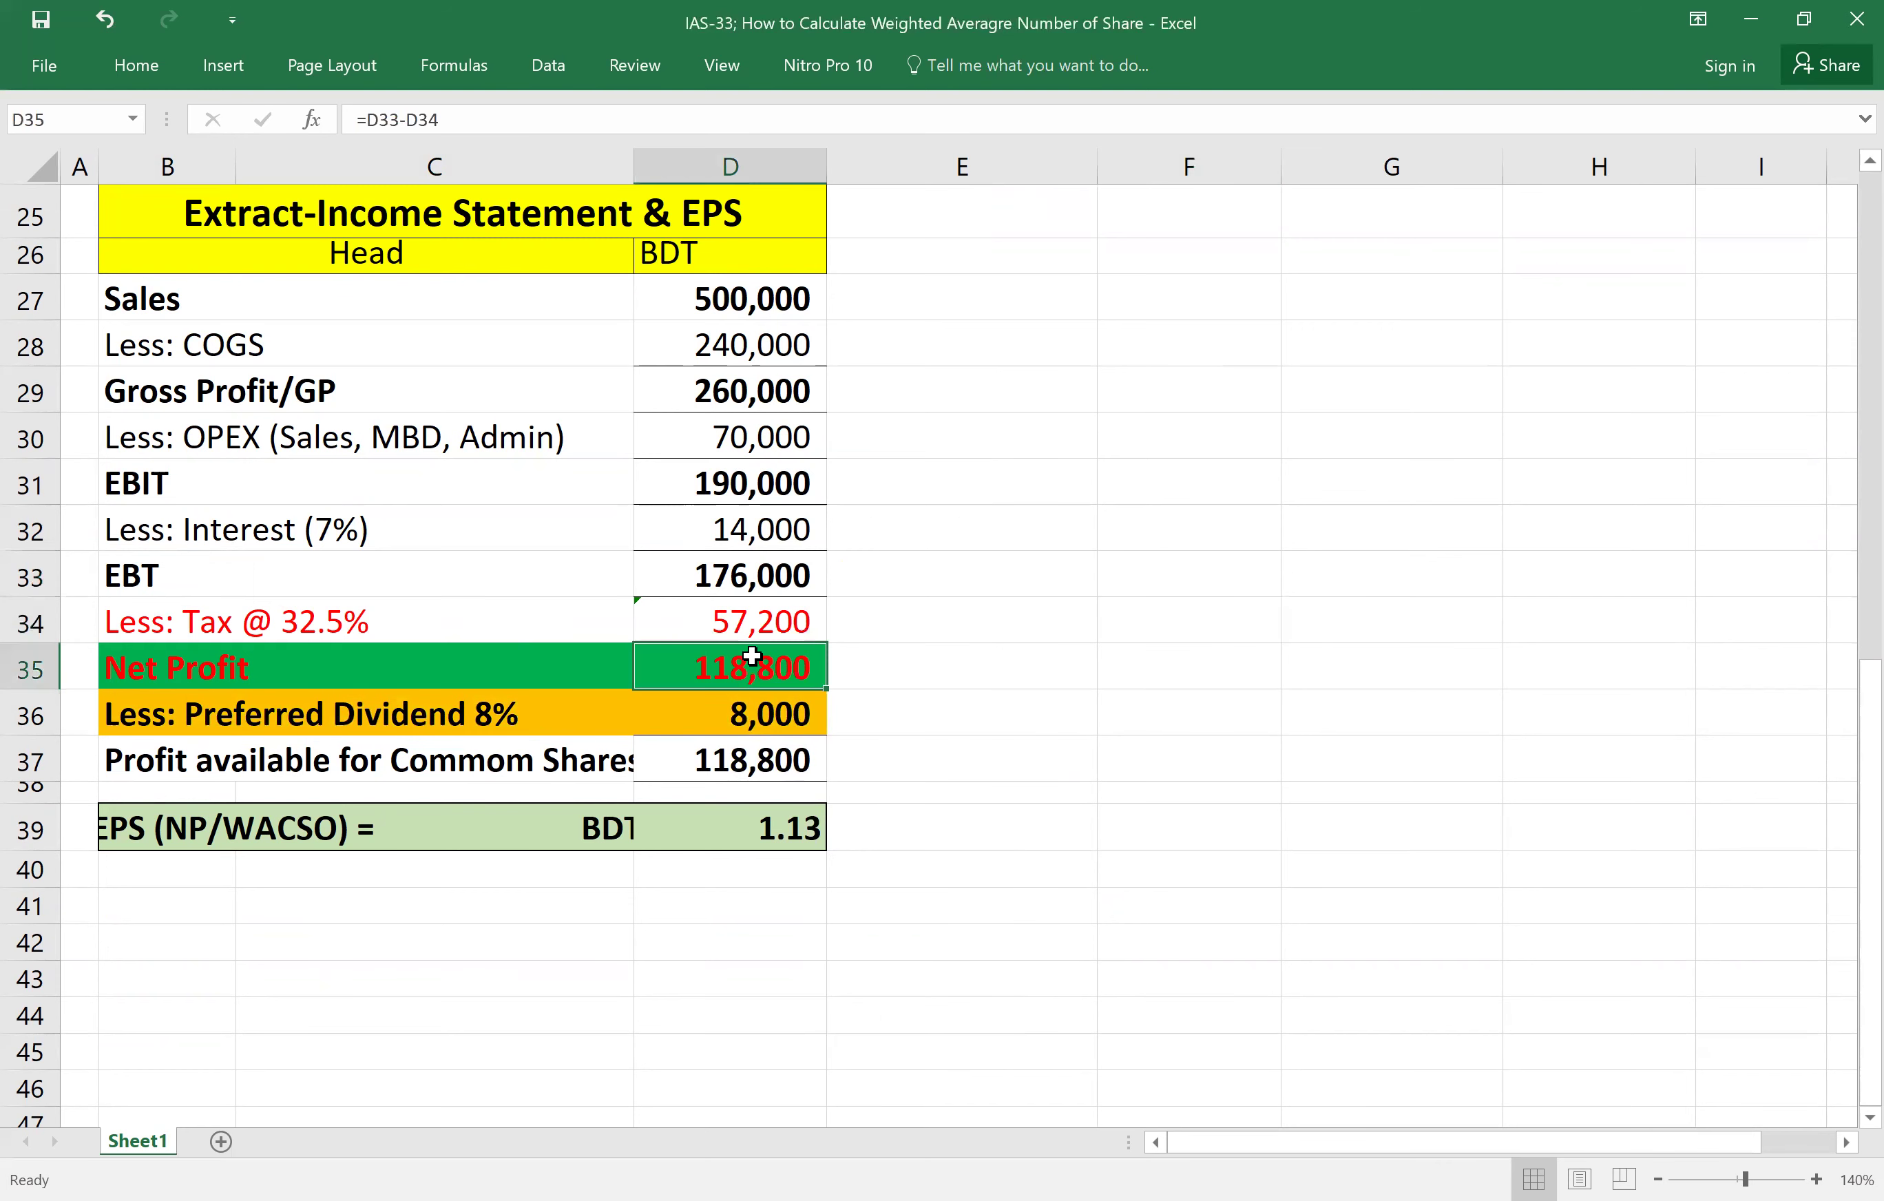
click(769, 721)
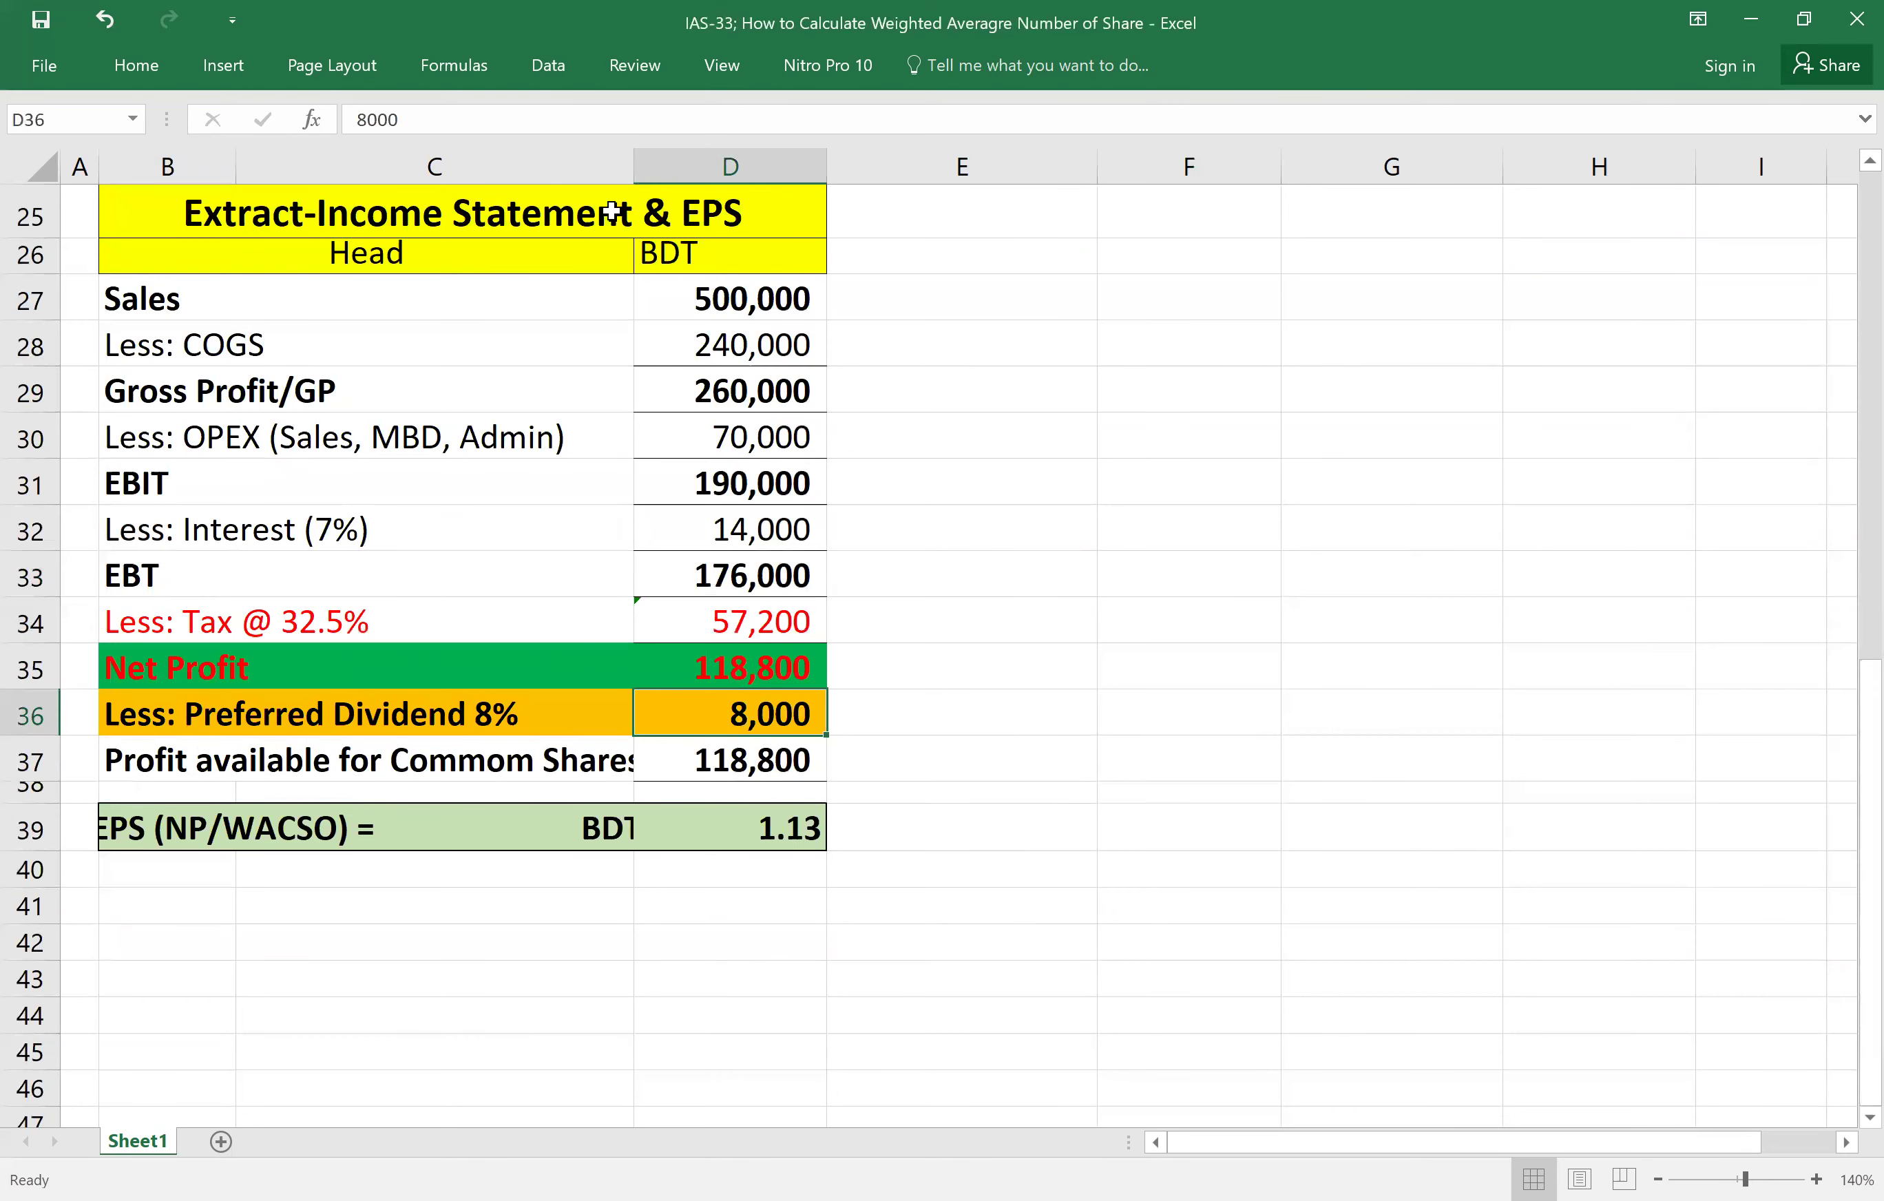
click(1291, 512)
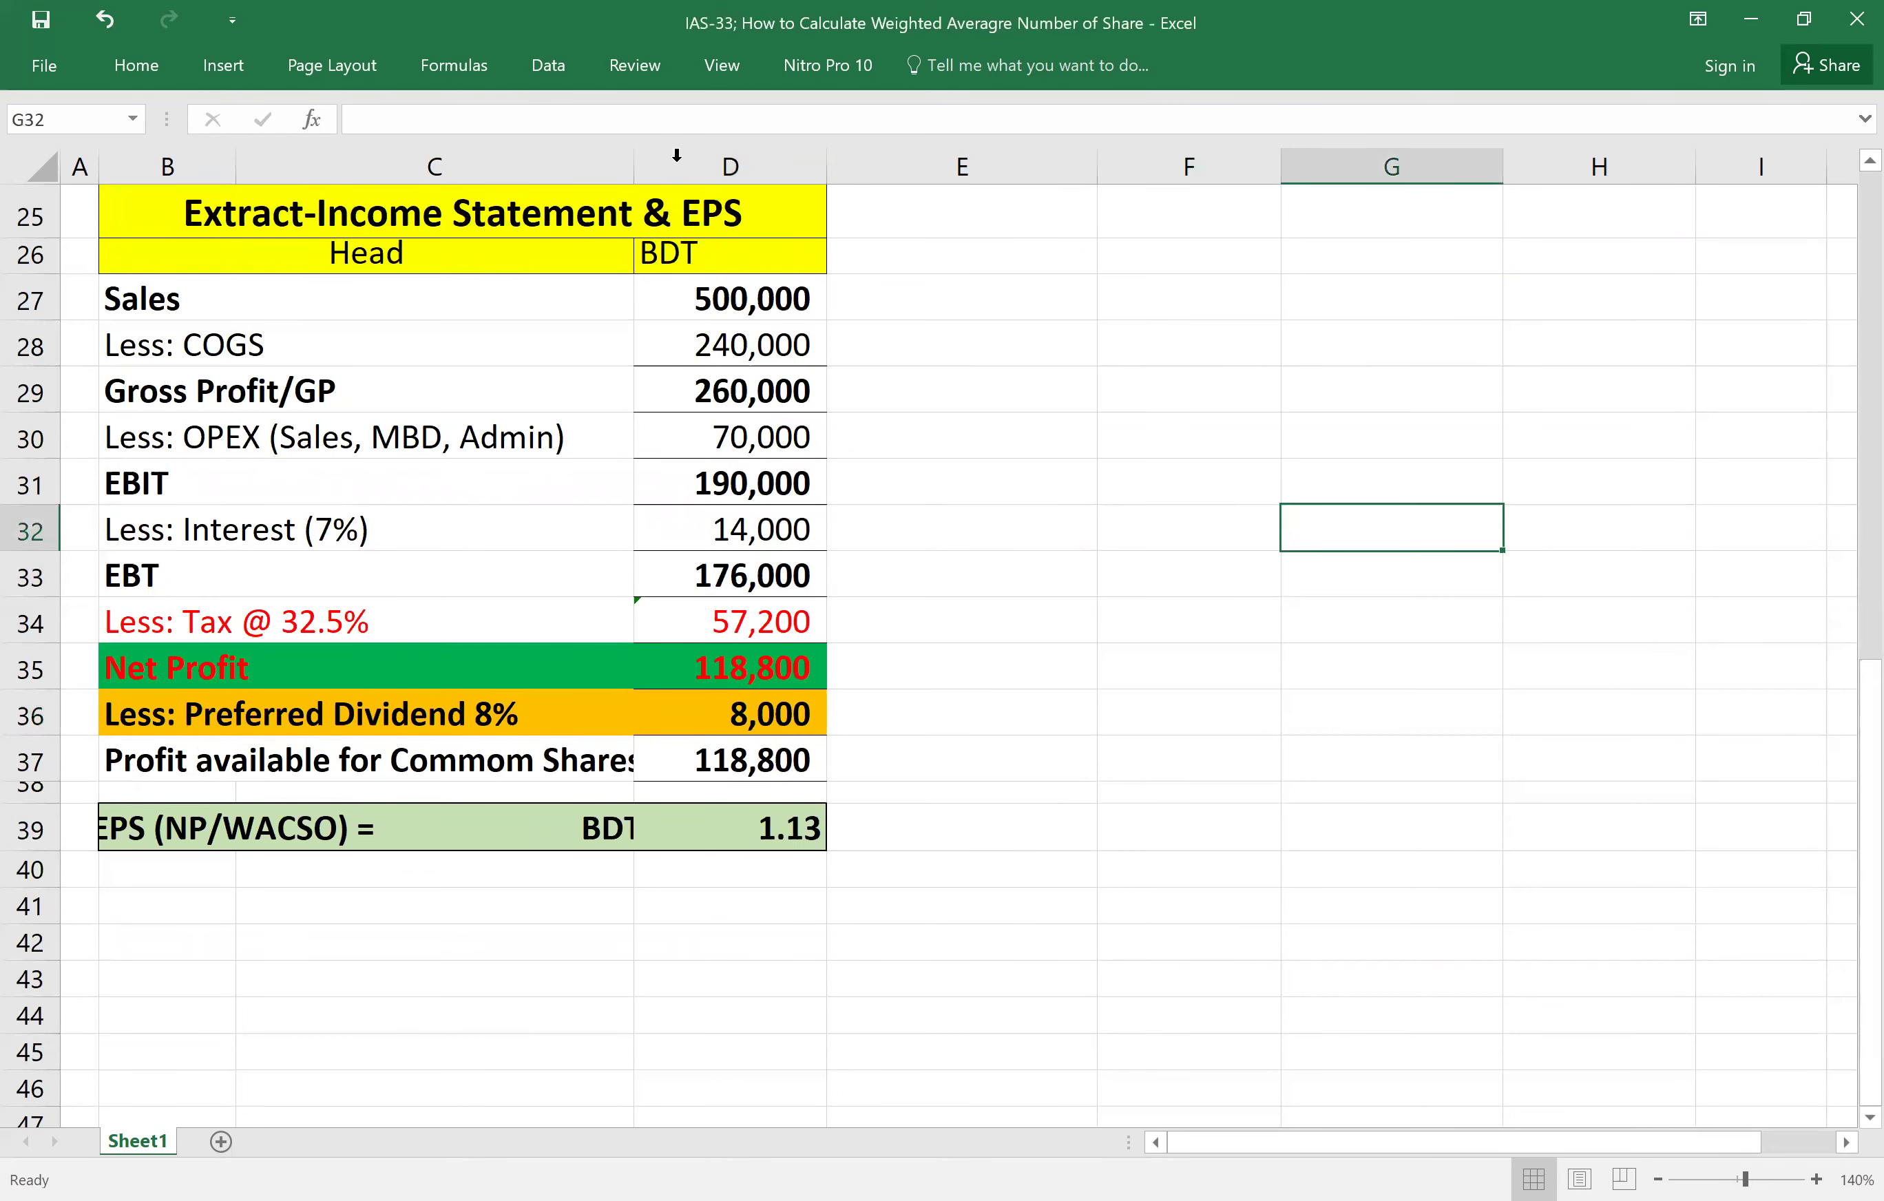
double_click(631, 158)
click(1163, 784)
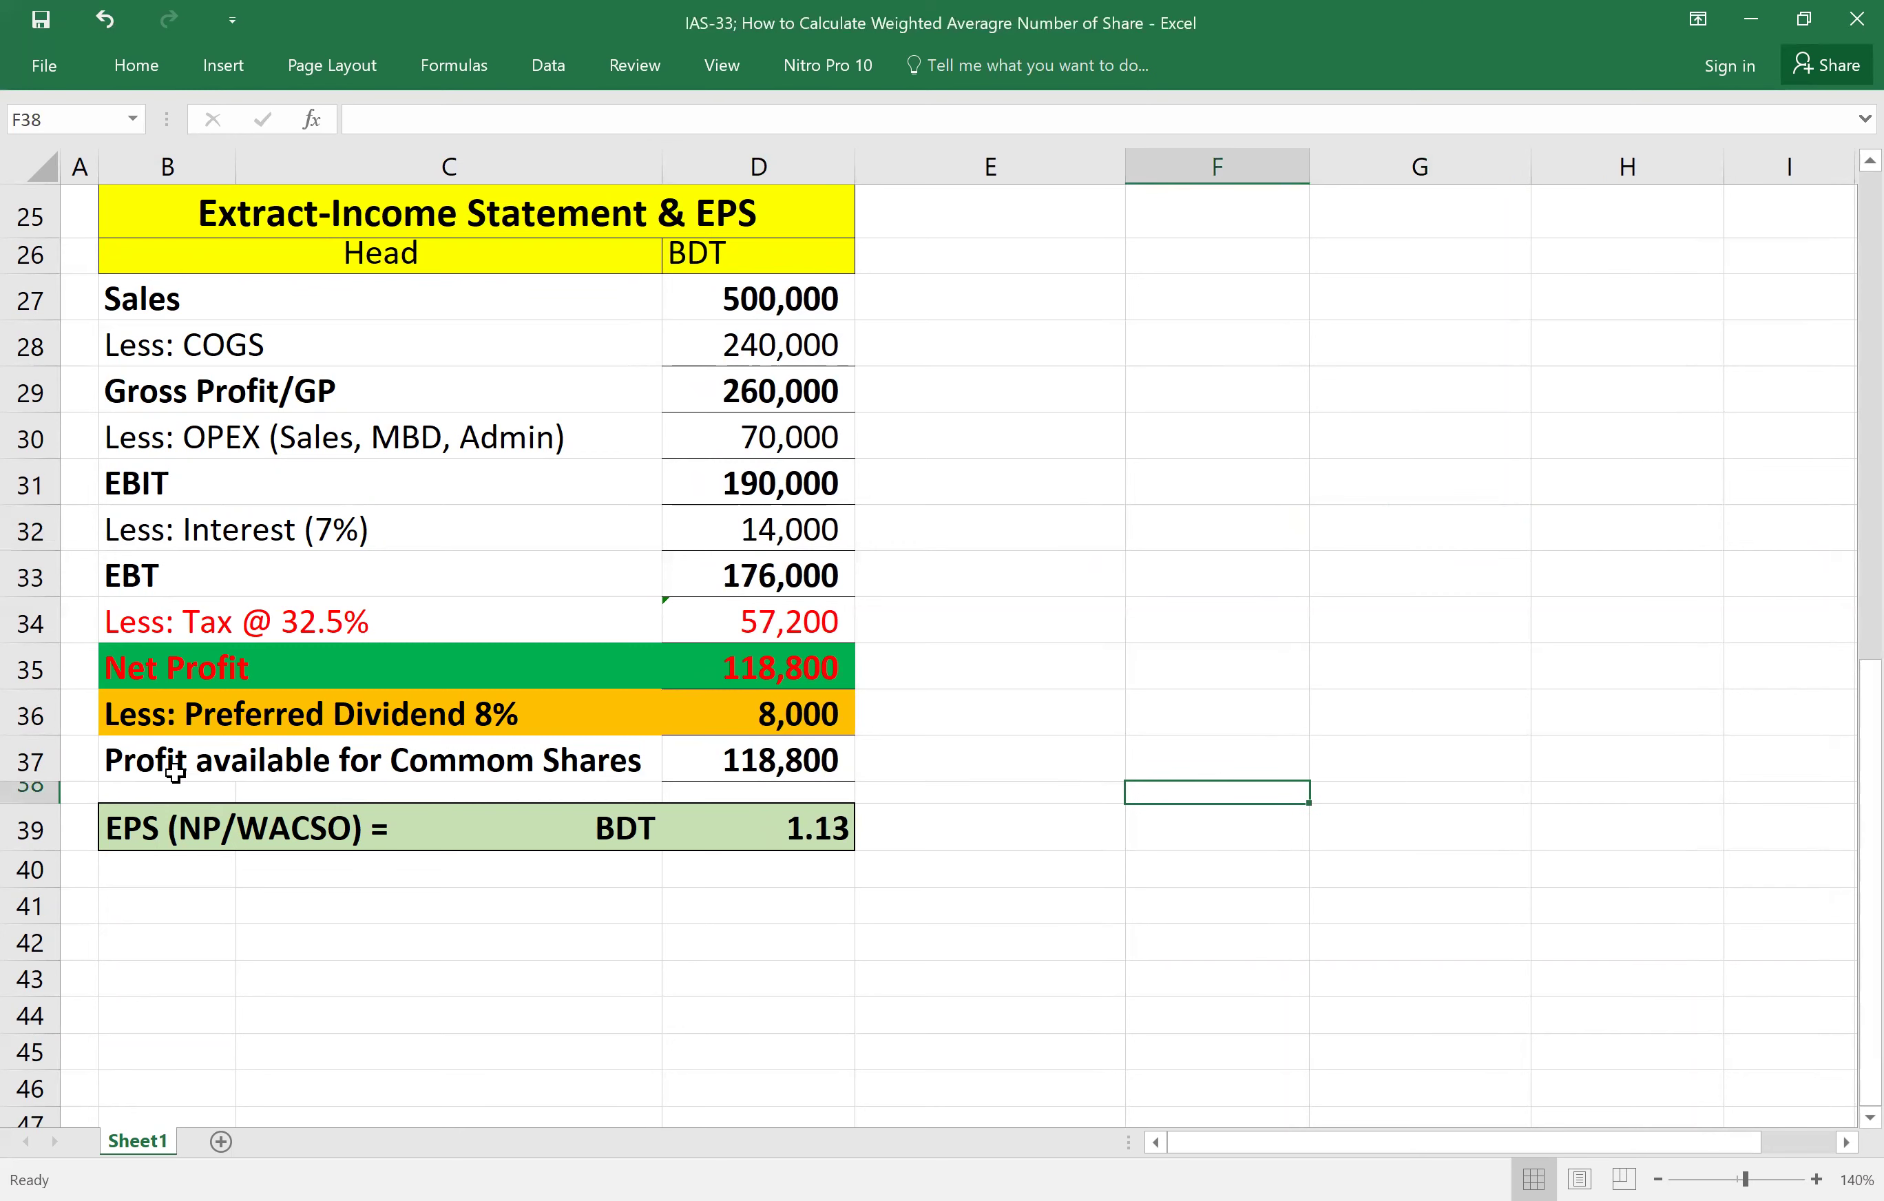
Color the row 37 label and amount for profit available for common shares red and fill them with light blue.
drag(148, 758, 756, 764)
right_click(757, 764)
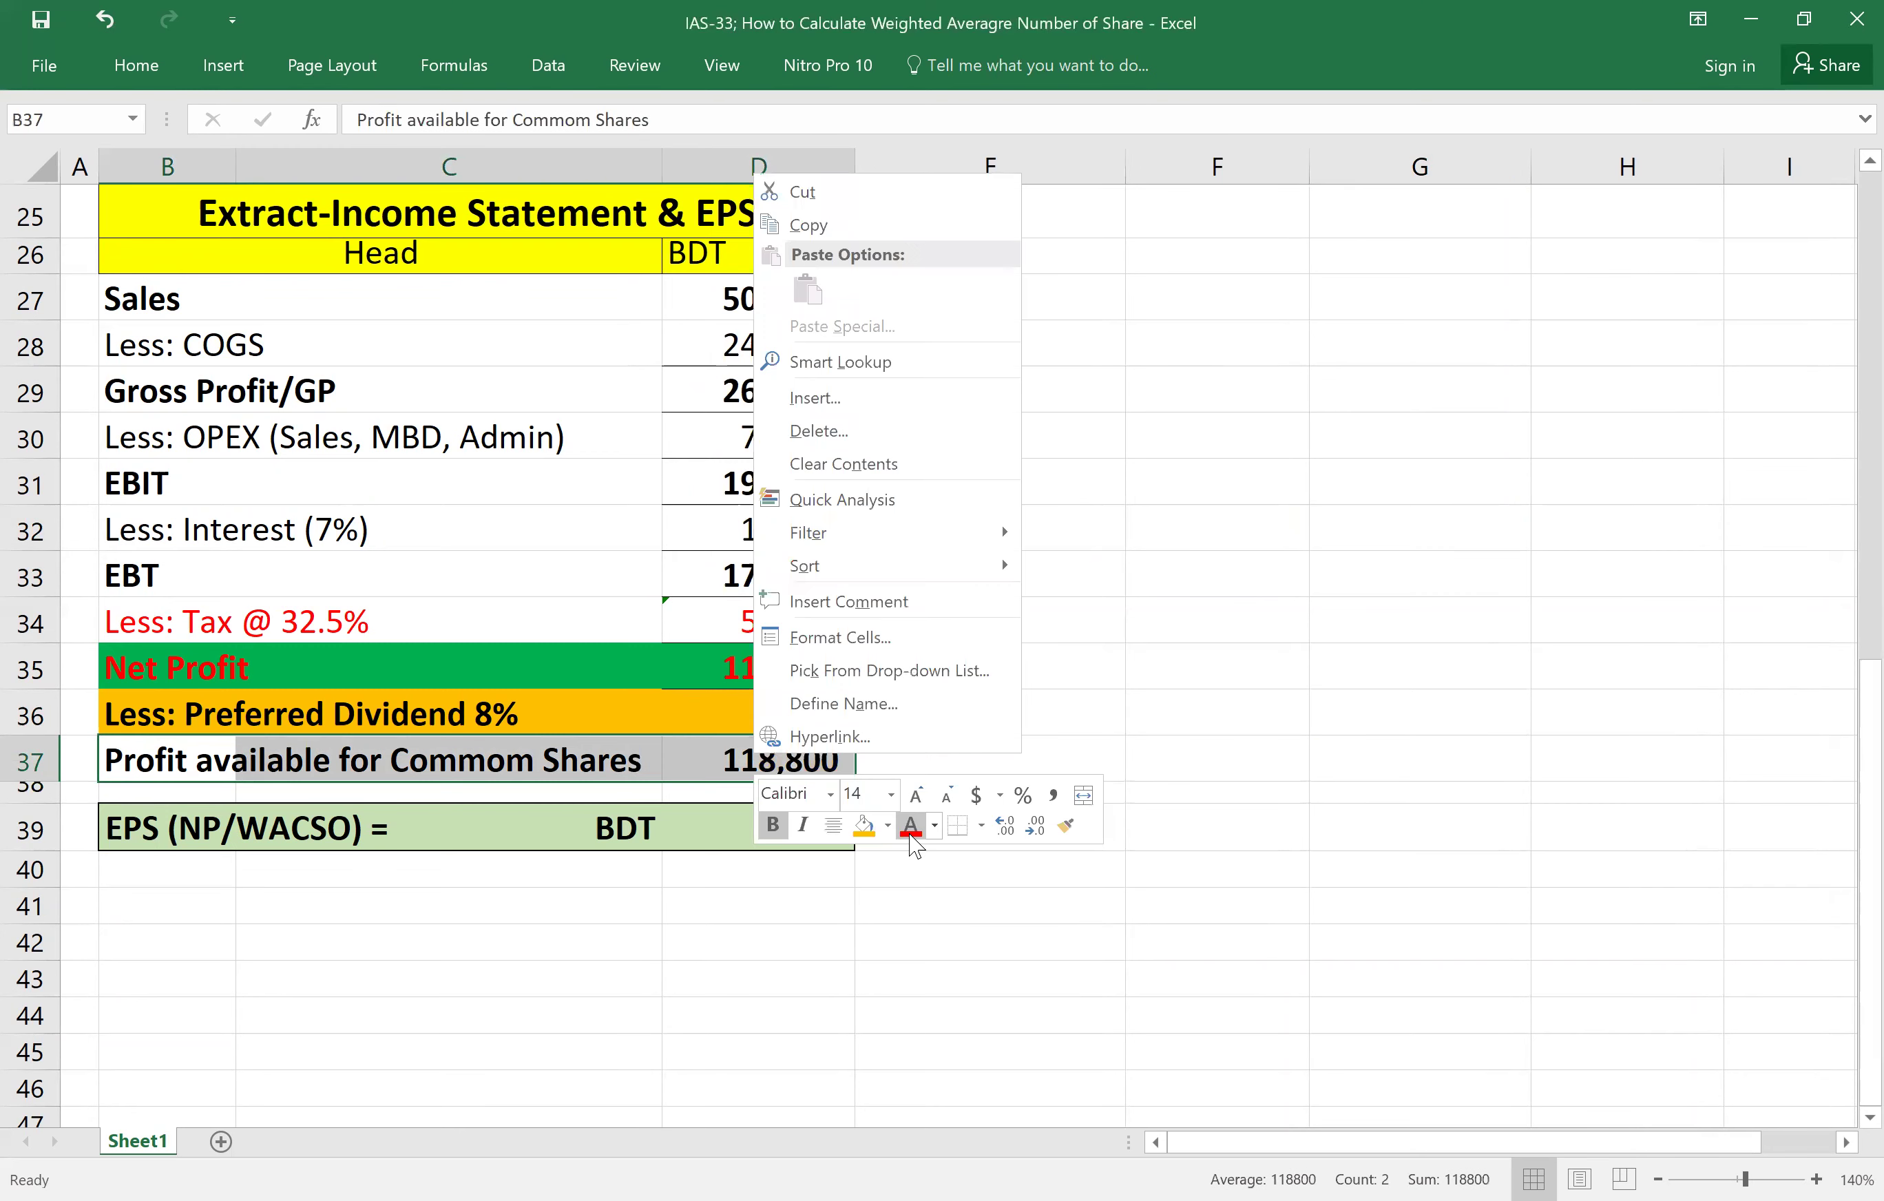
click(911, 837)
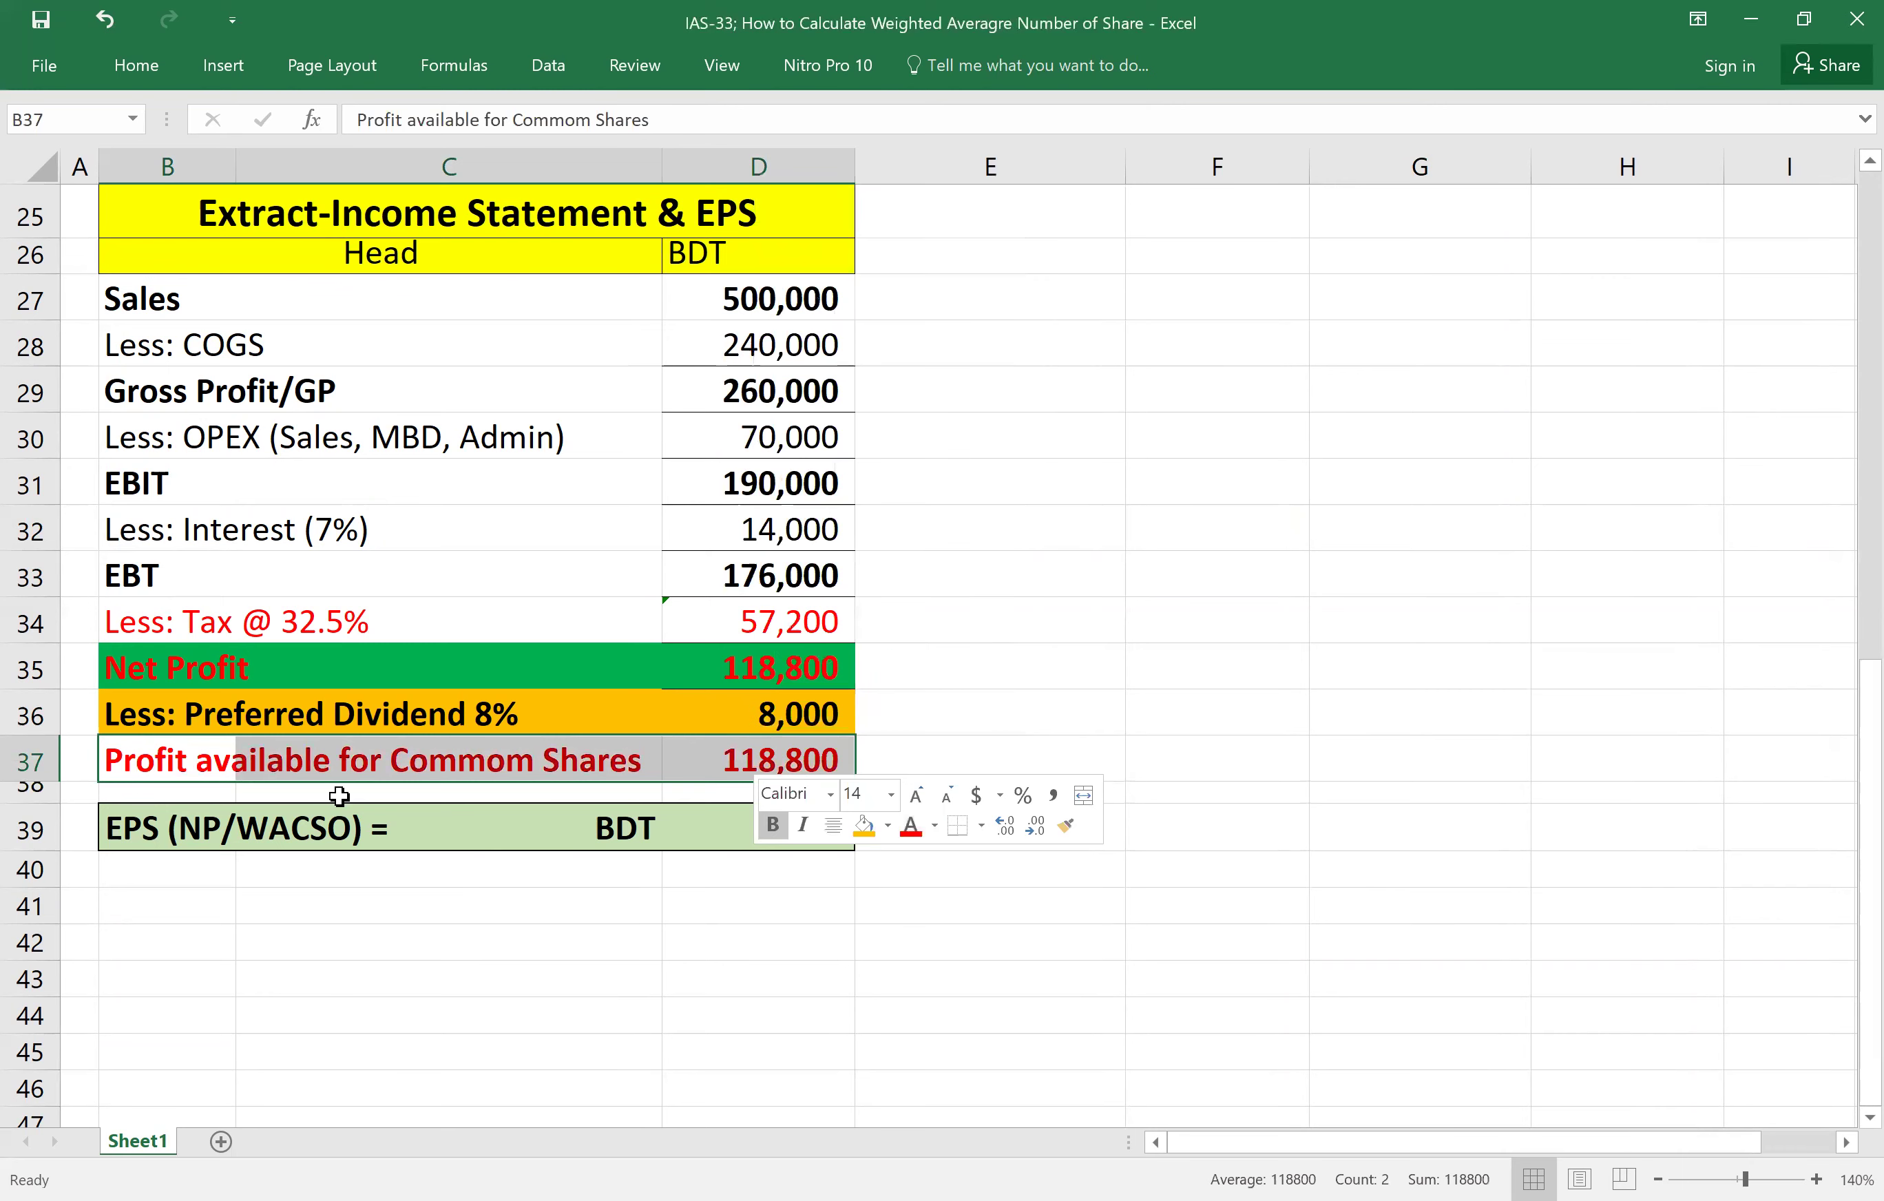
click(651, 990)
drag(172, 767, 732, 760)
key(shift+F10)
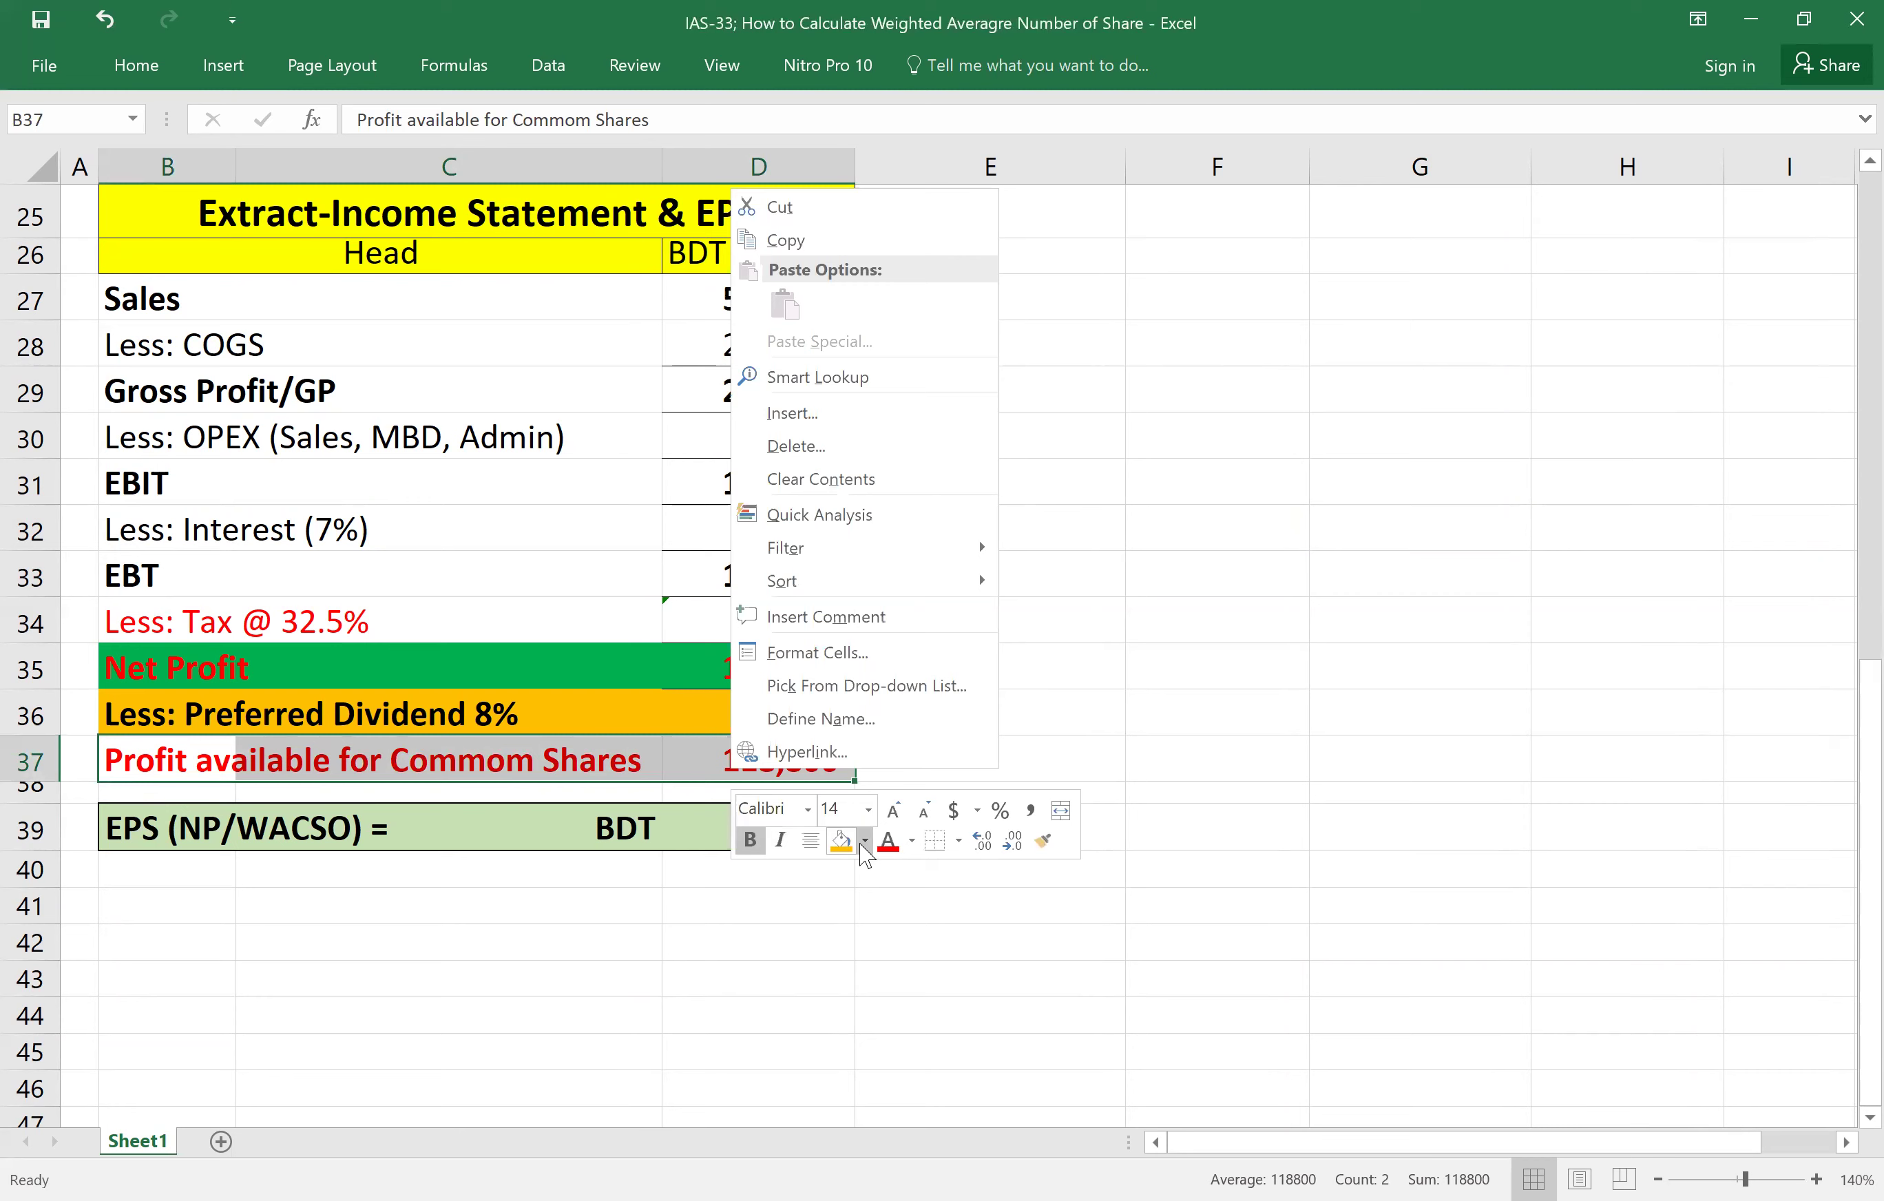
click(865, 842)
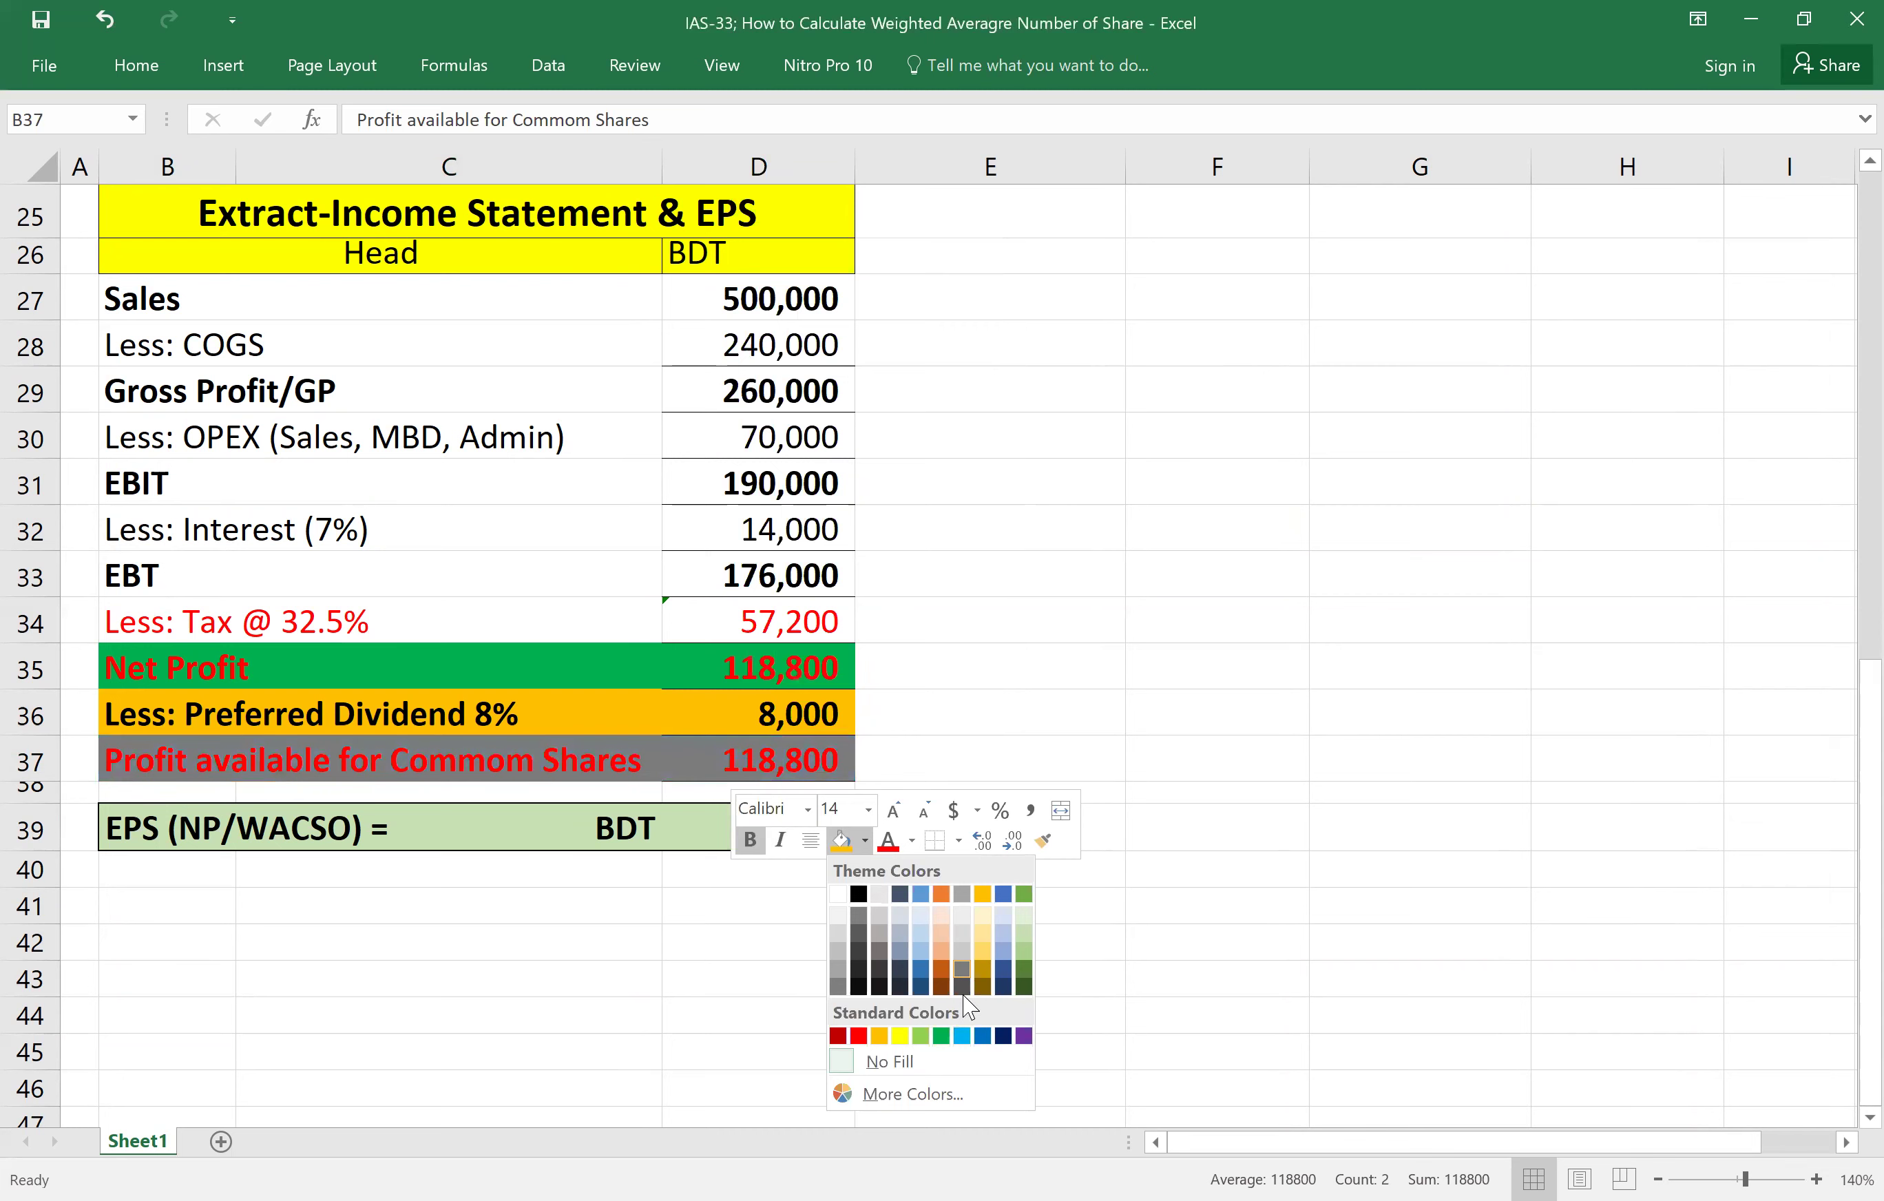
click(1420, 620)
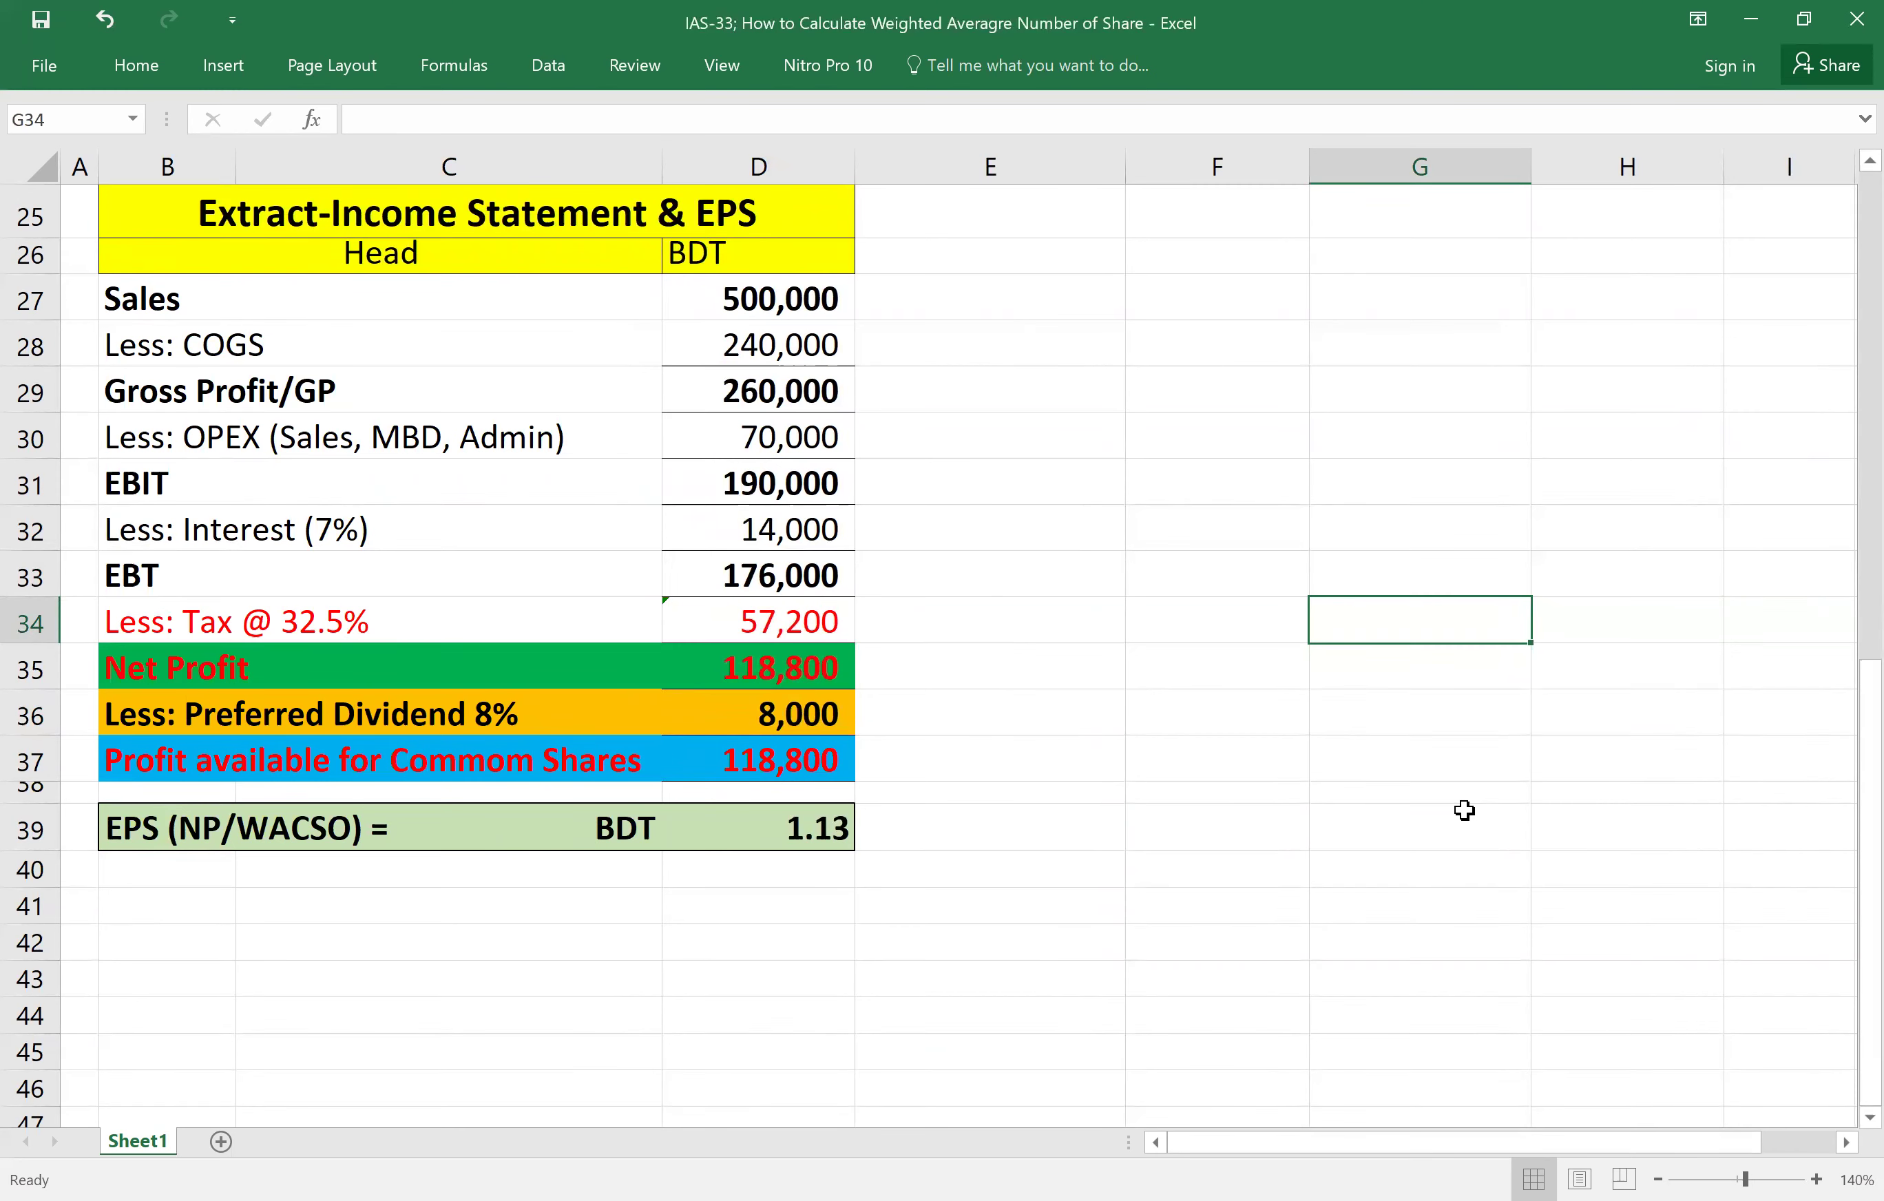
Change the EPS label in row 39 to read "EPS (NPAfor CS/WACSO) =" before BDT and widen column C.
scroll(555, 989, up, 3)
scroll(237, 973, down, 2)
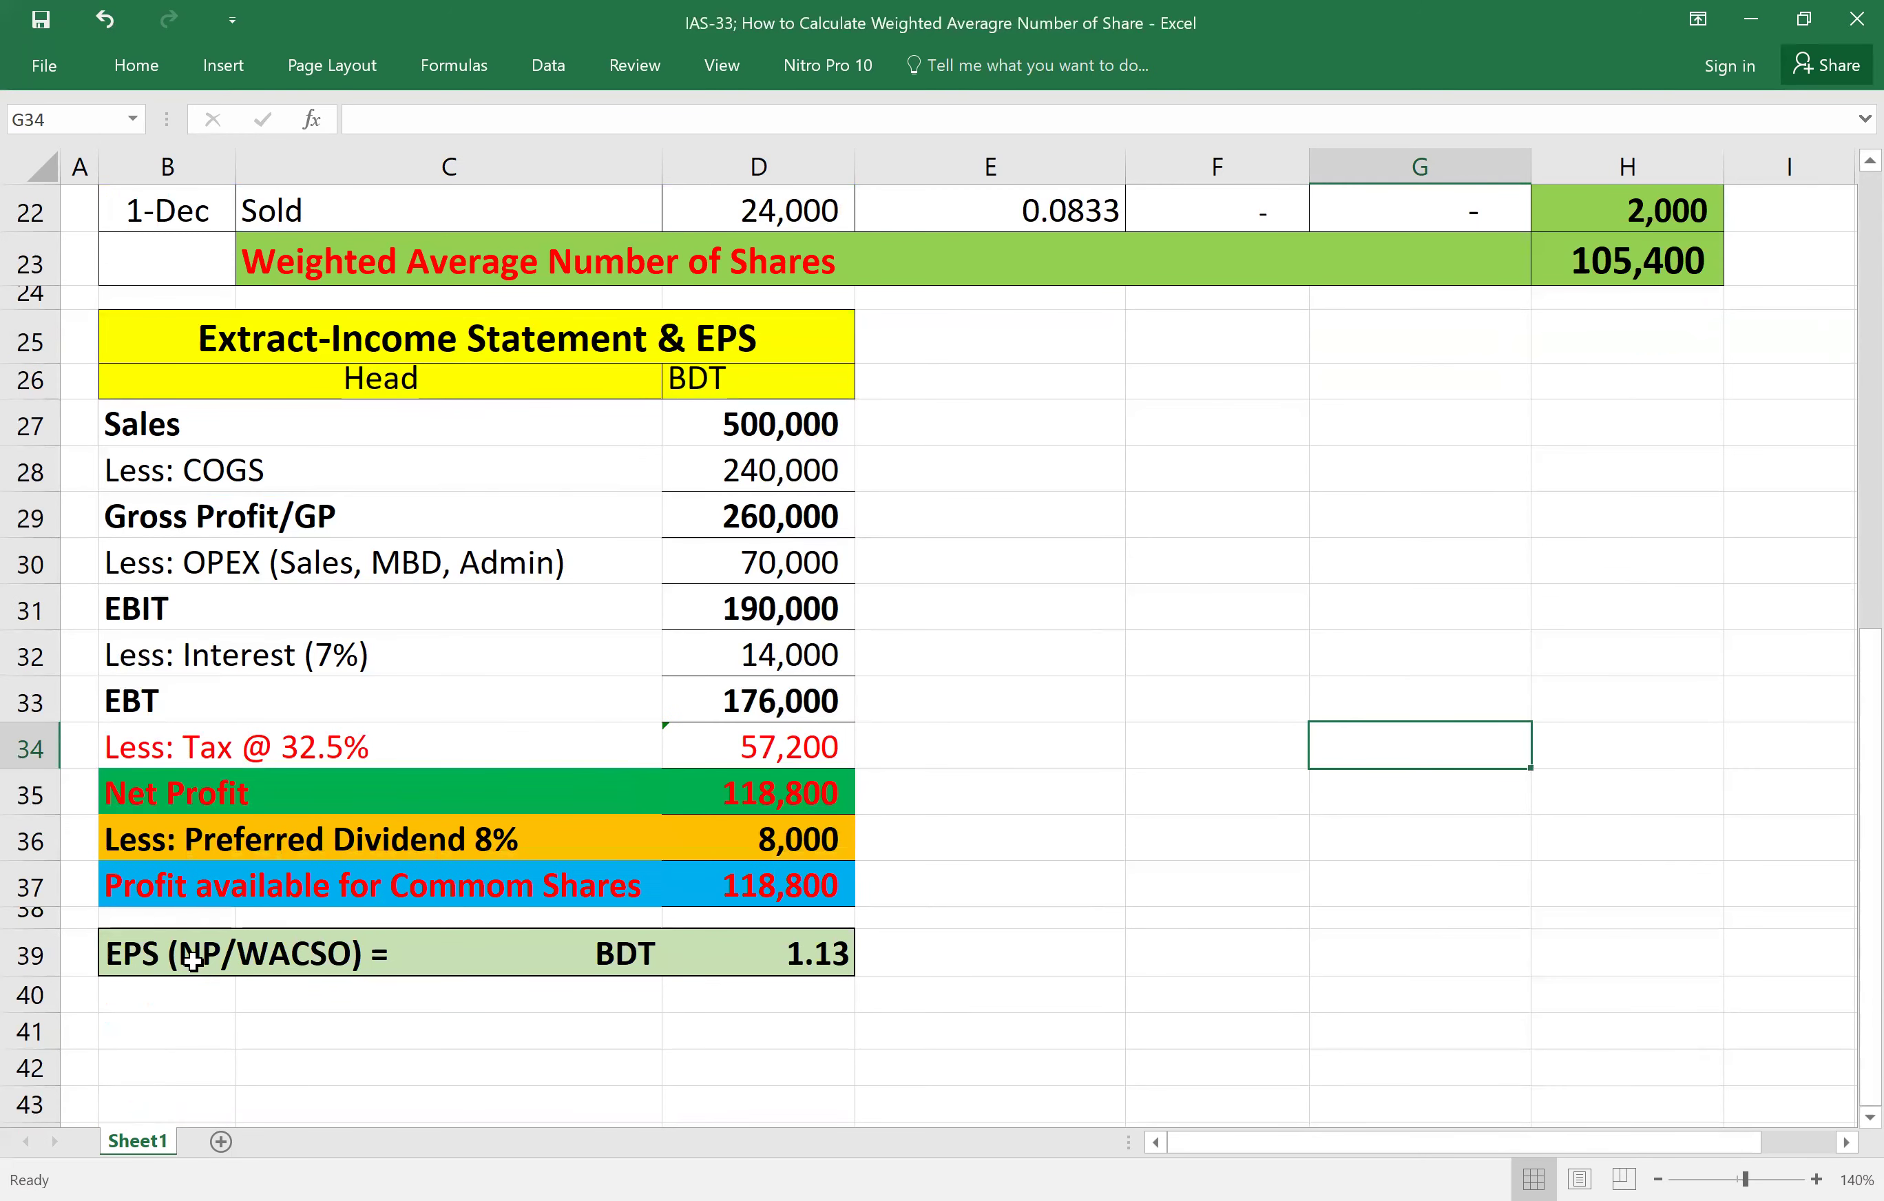
click(200, 967)
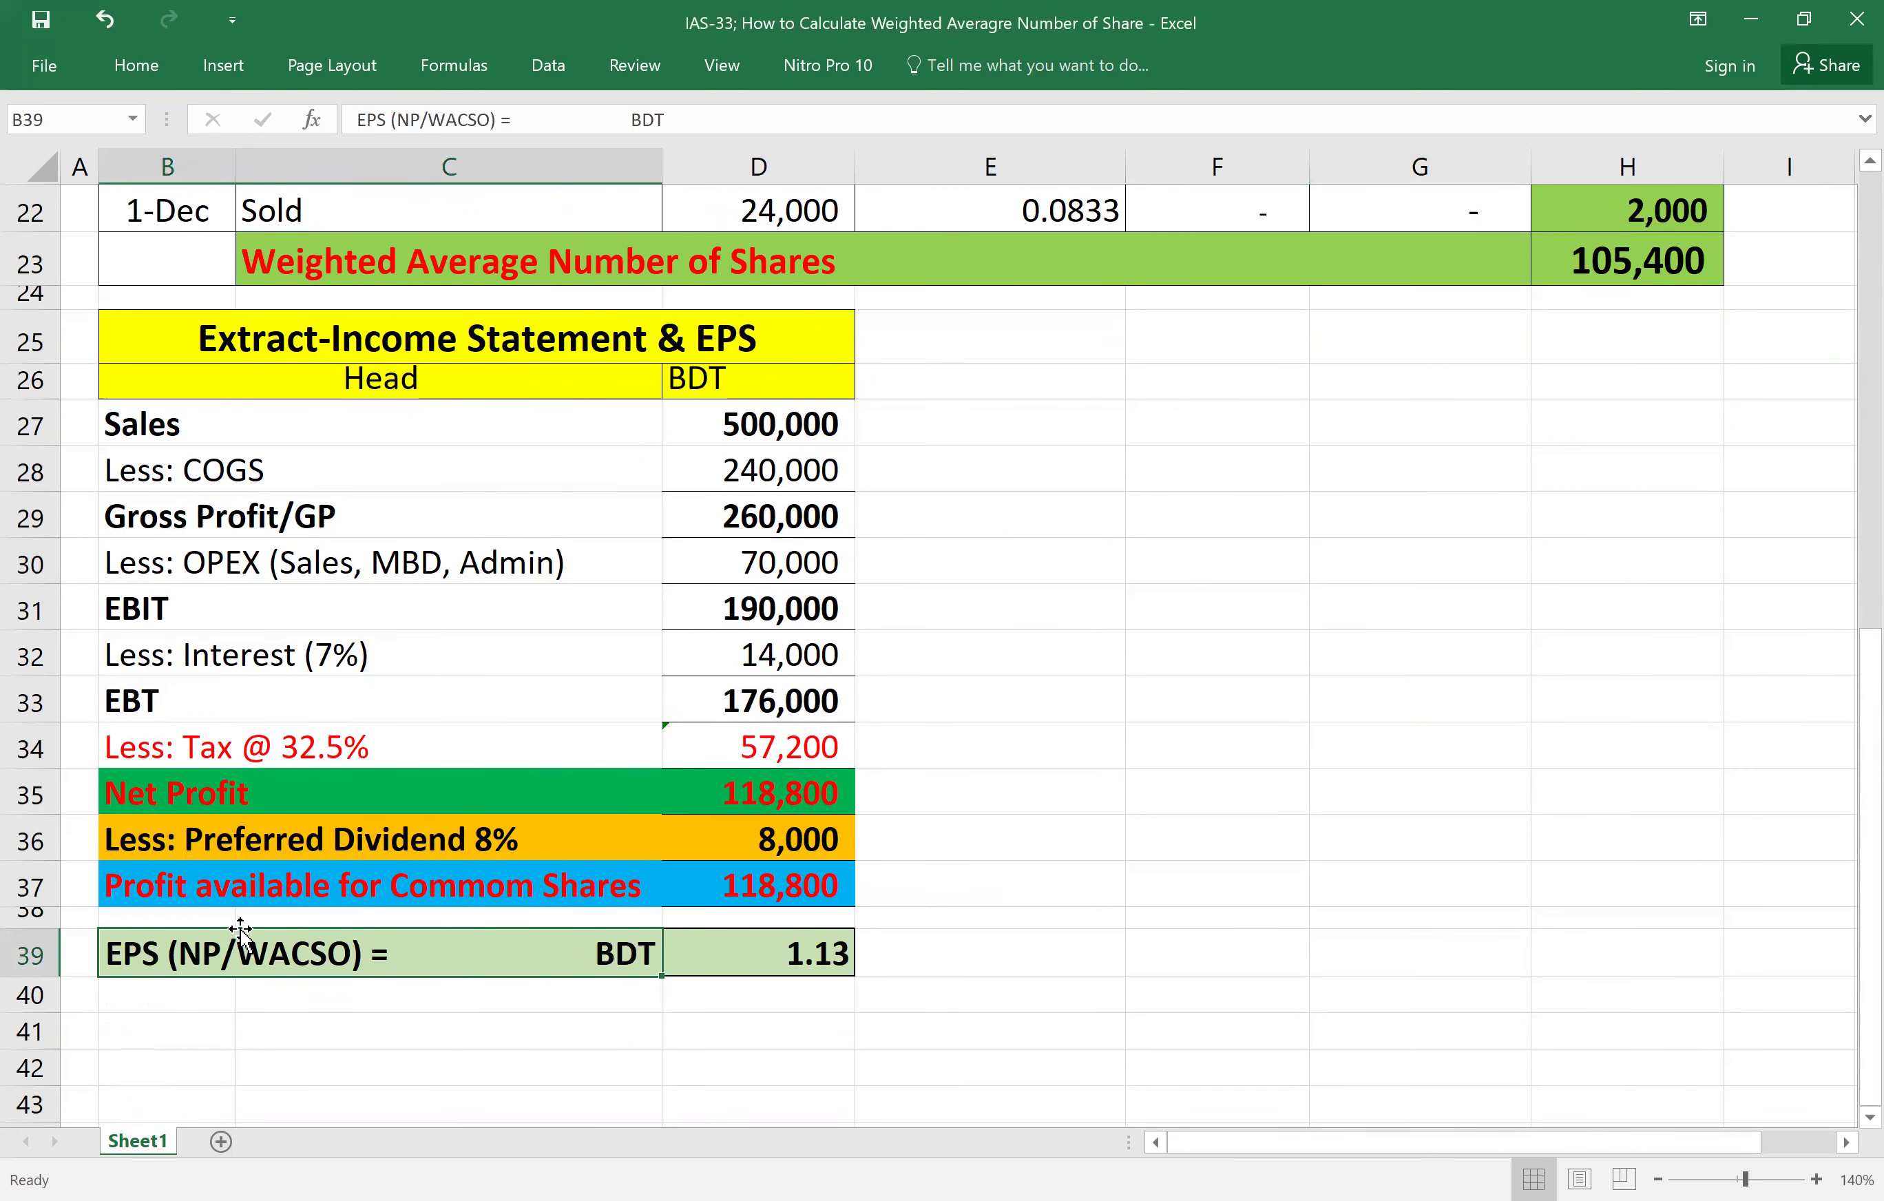
double_click(221, 953)
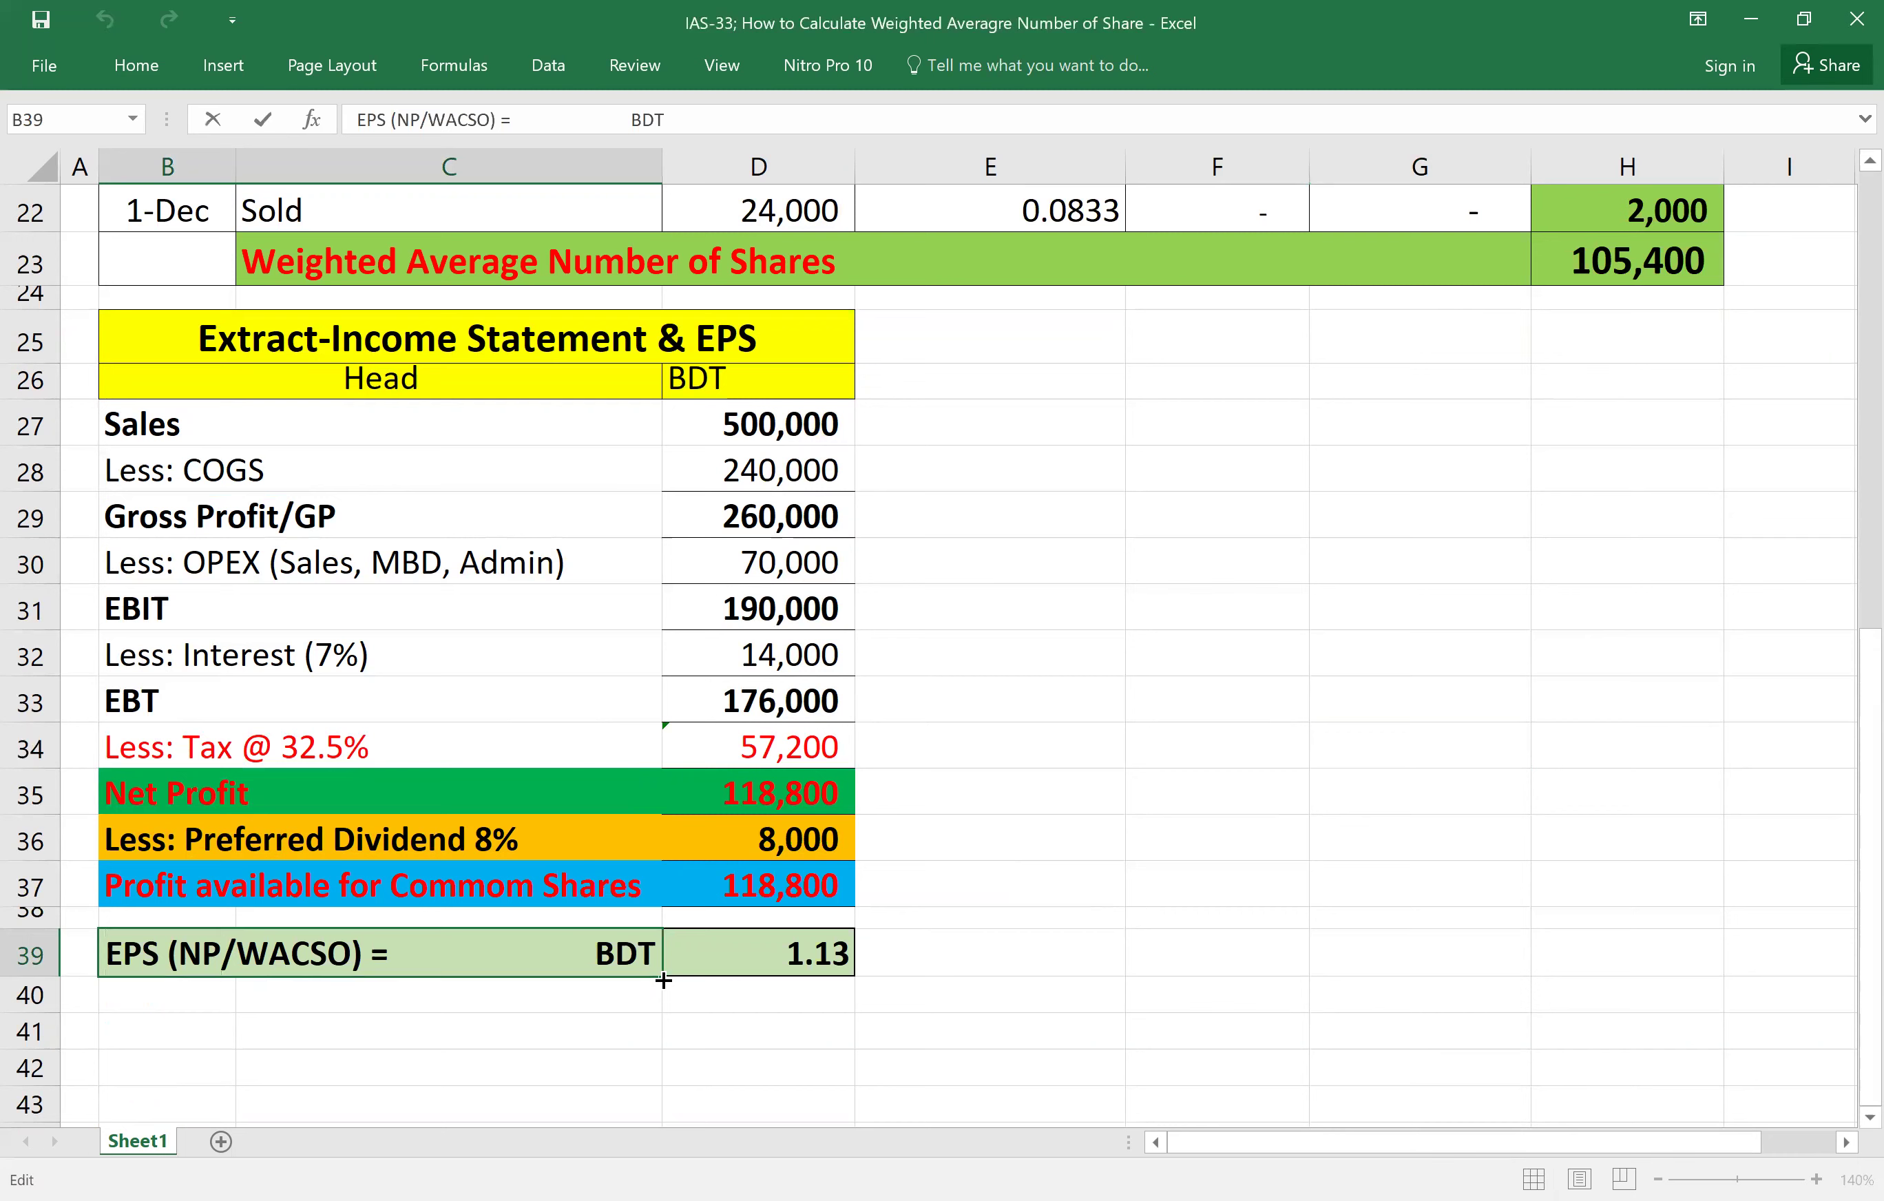
text(A)
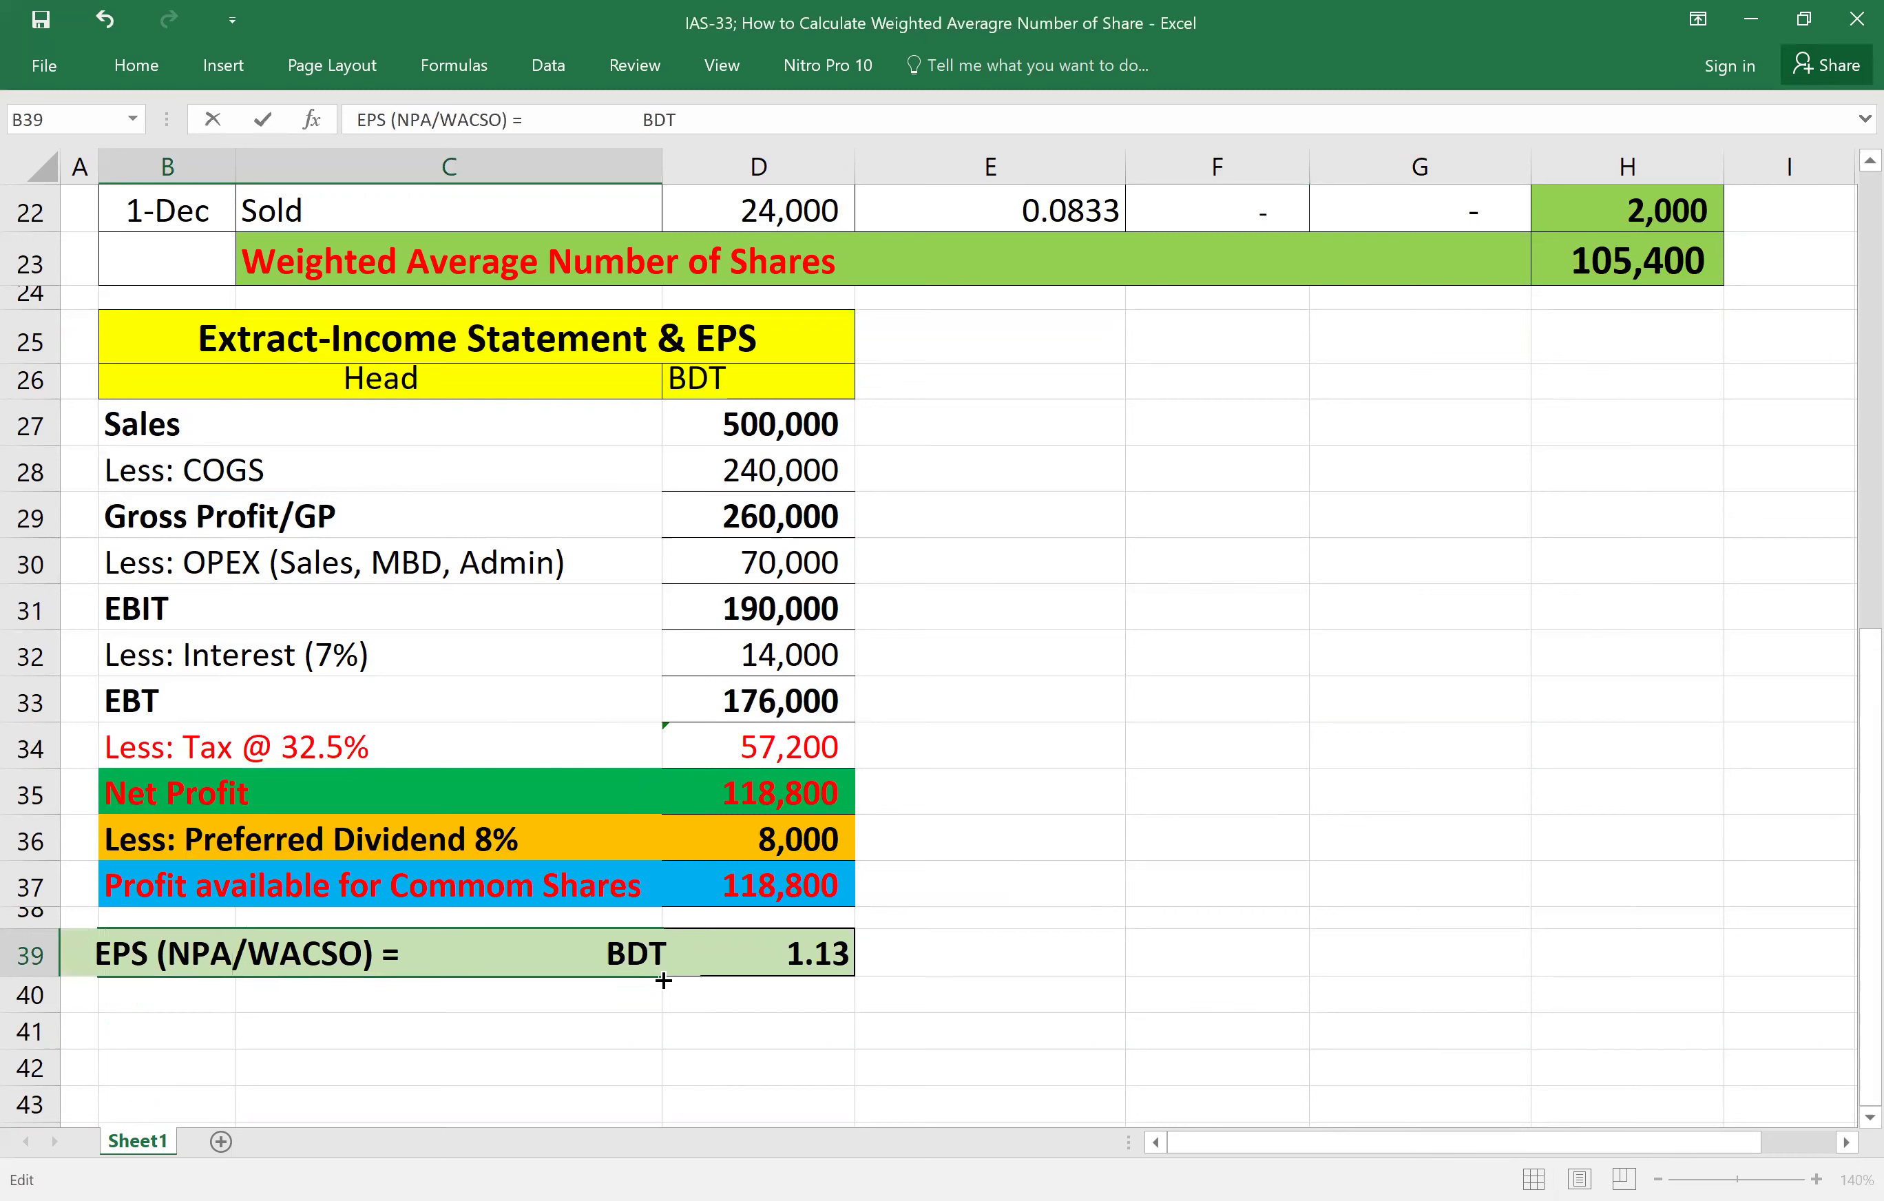
text(for)
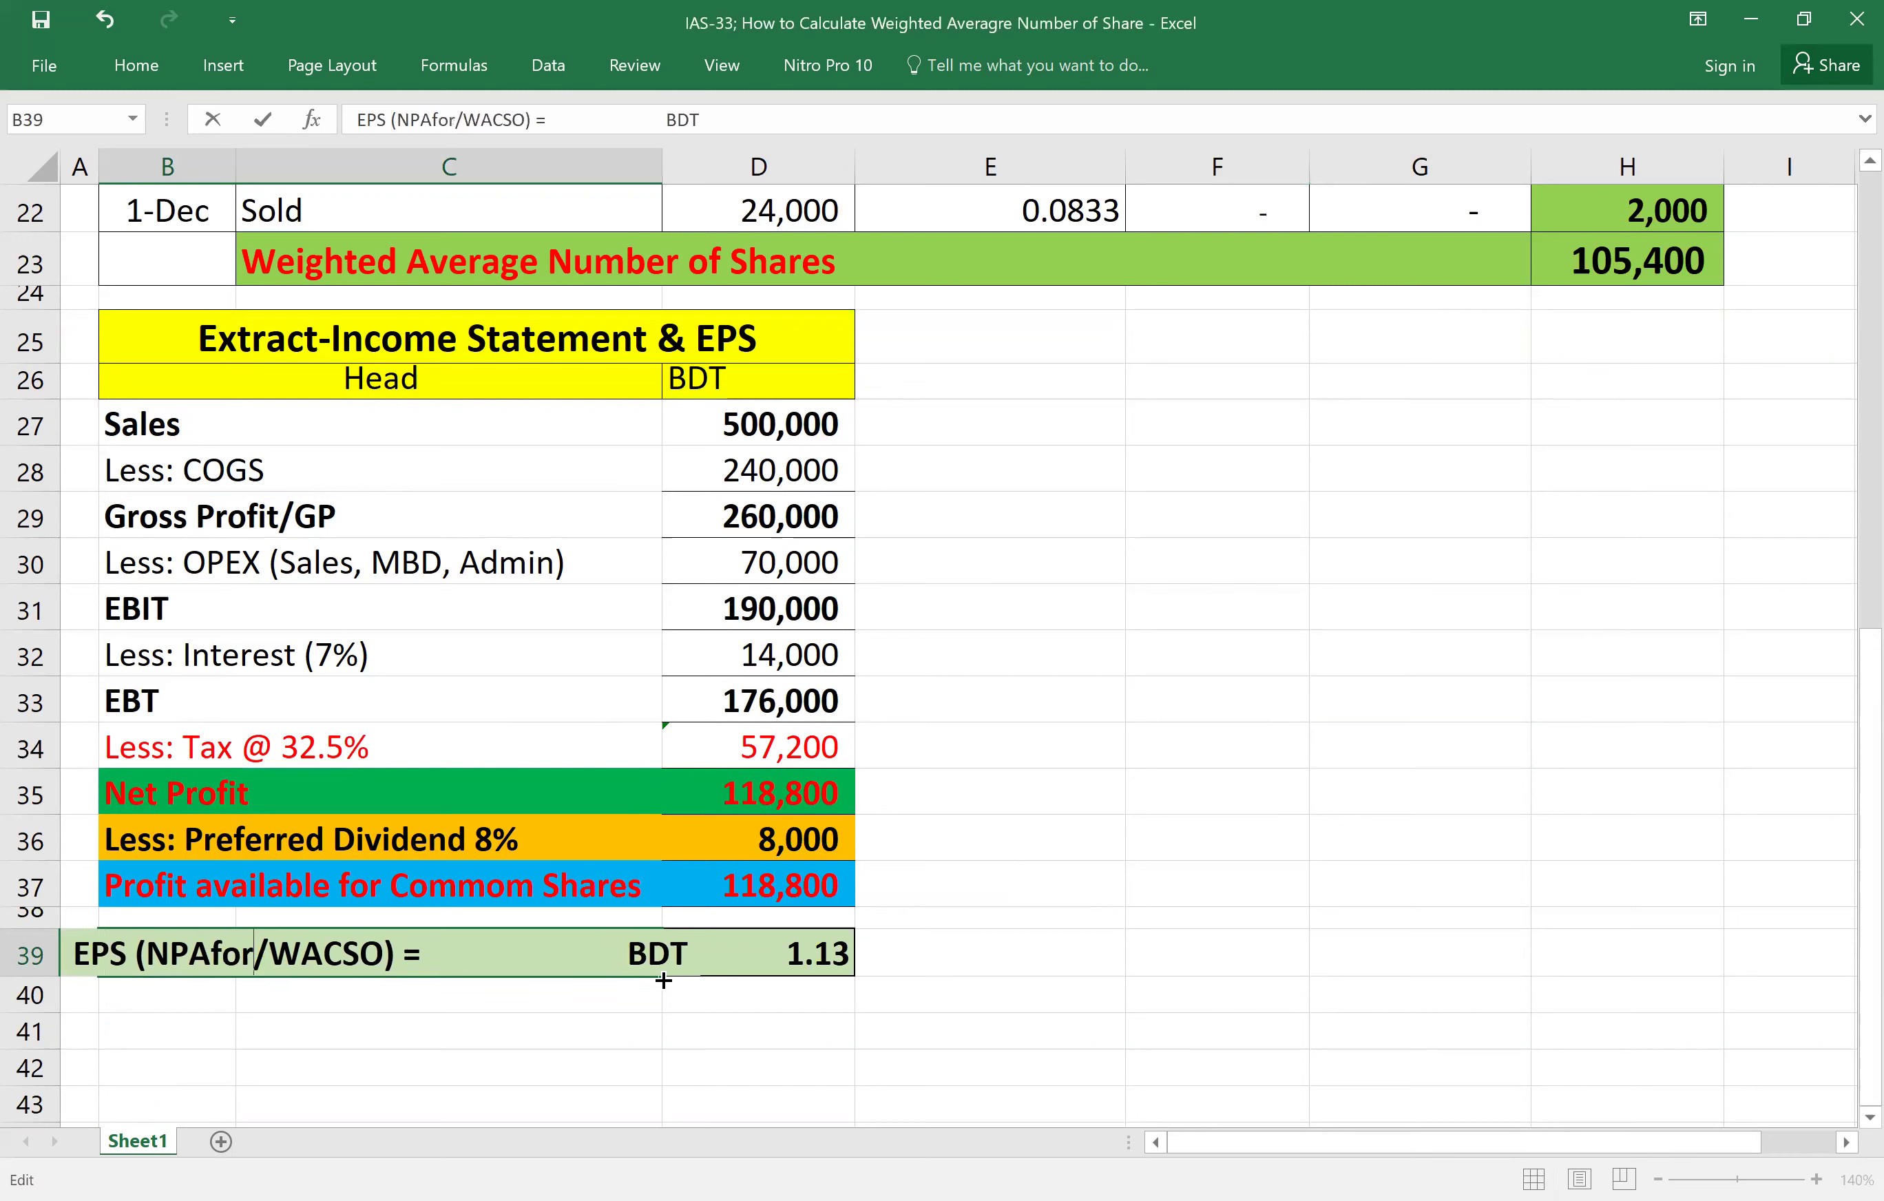
text( CS)
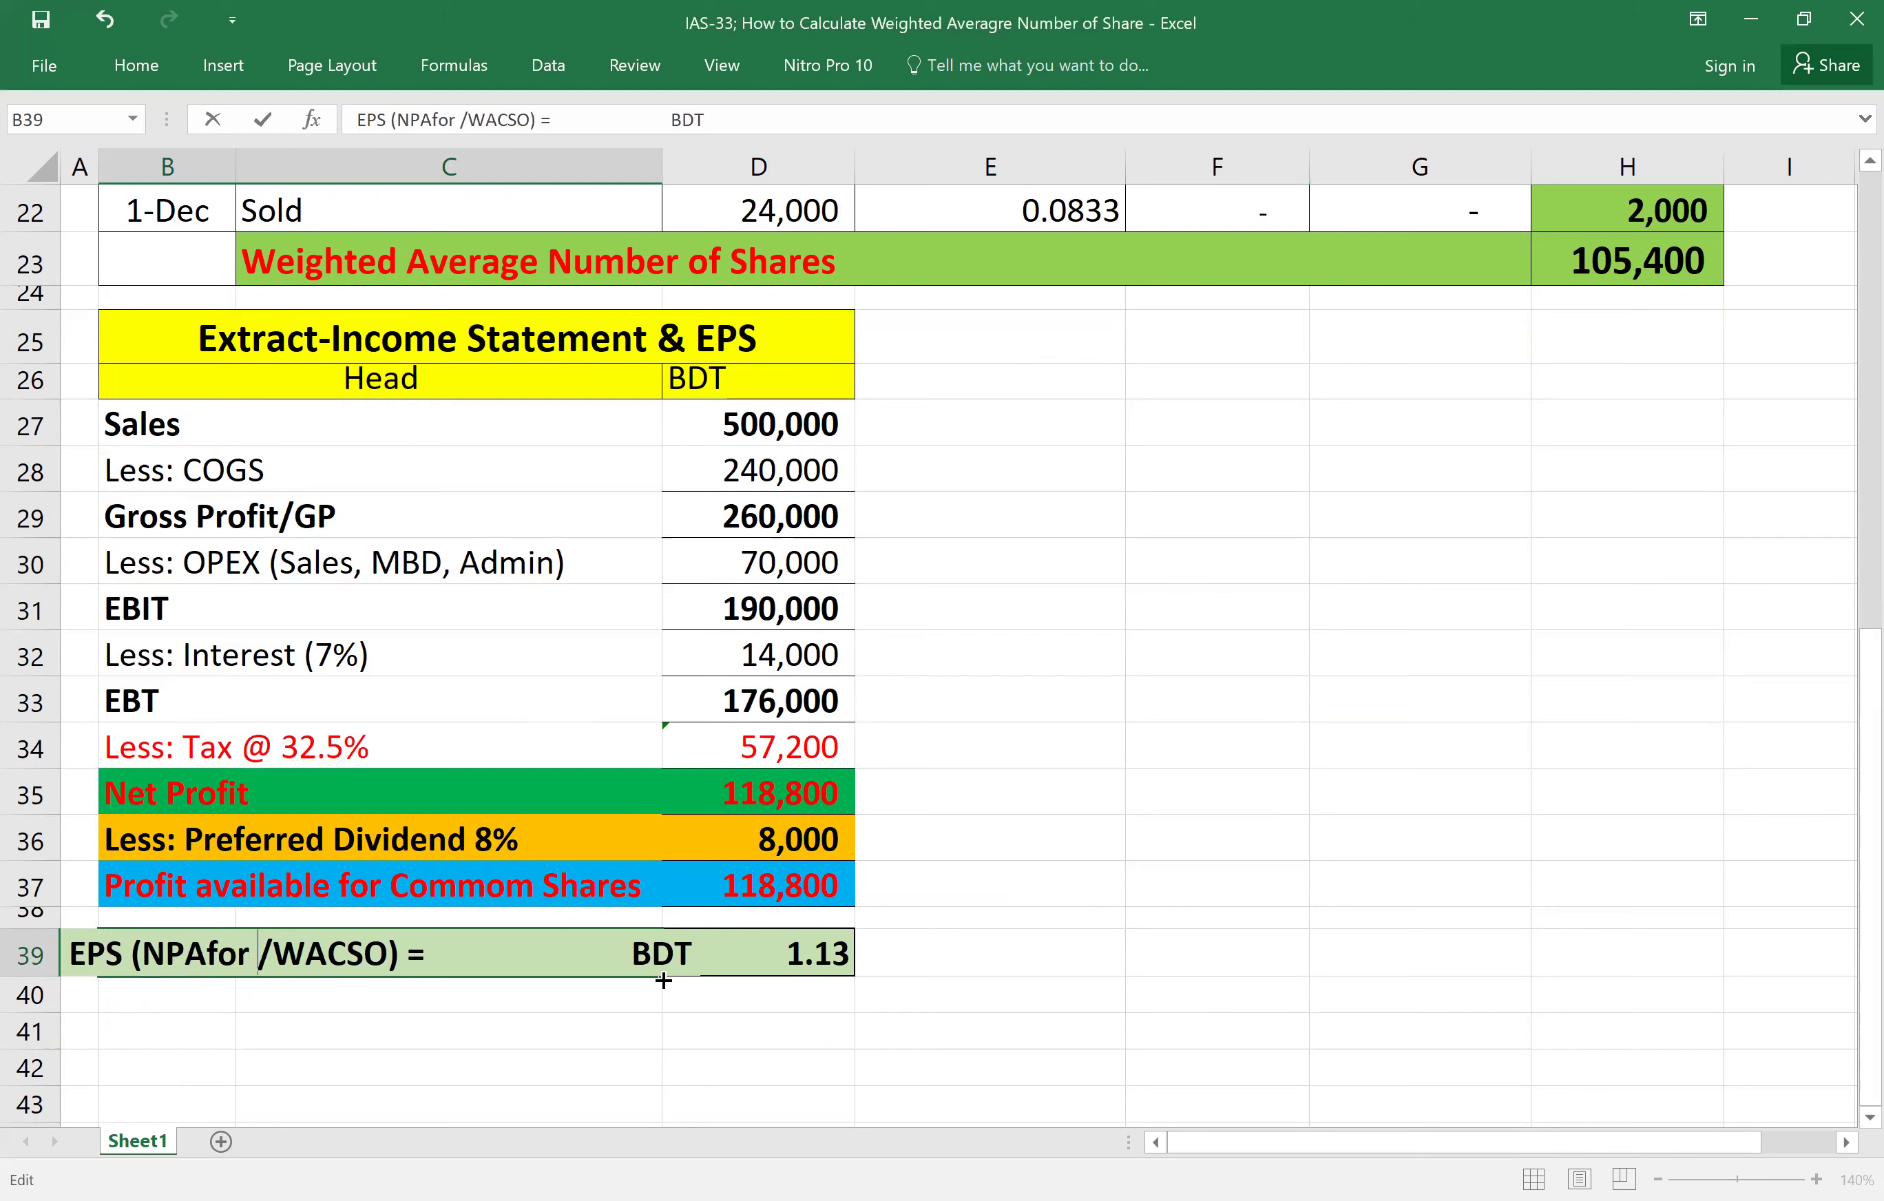
click(1200, 621)
drag(674, 169, 771, 158)
click(1329, 883)
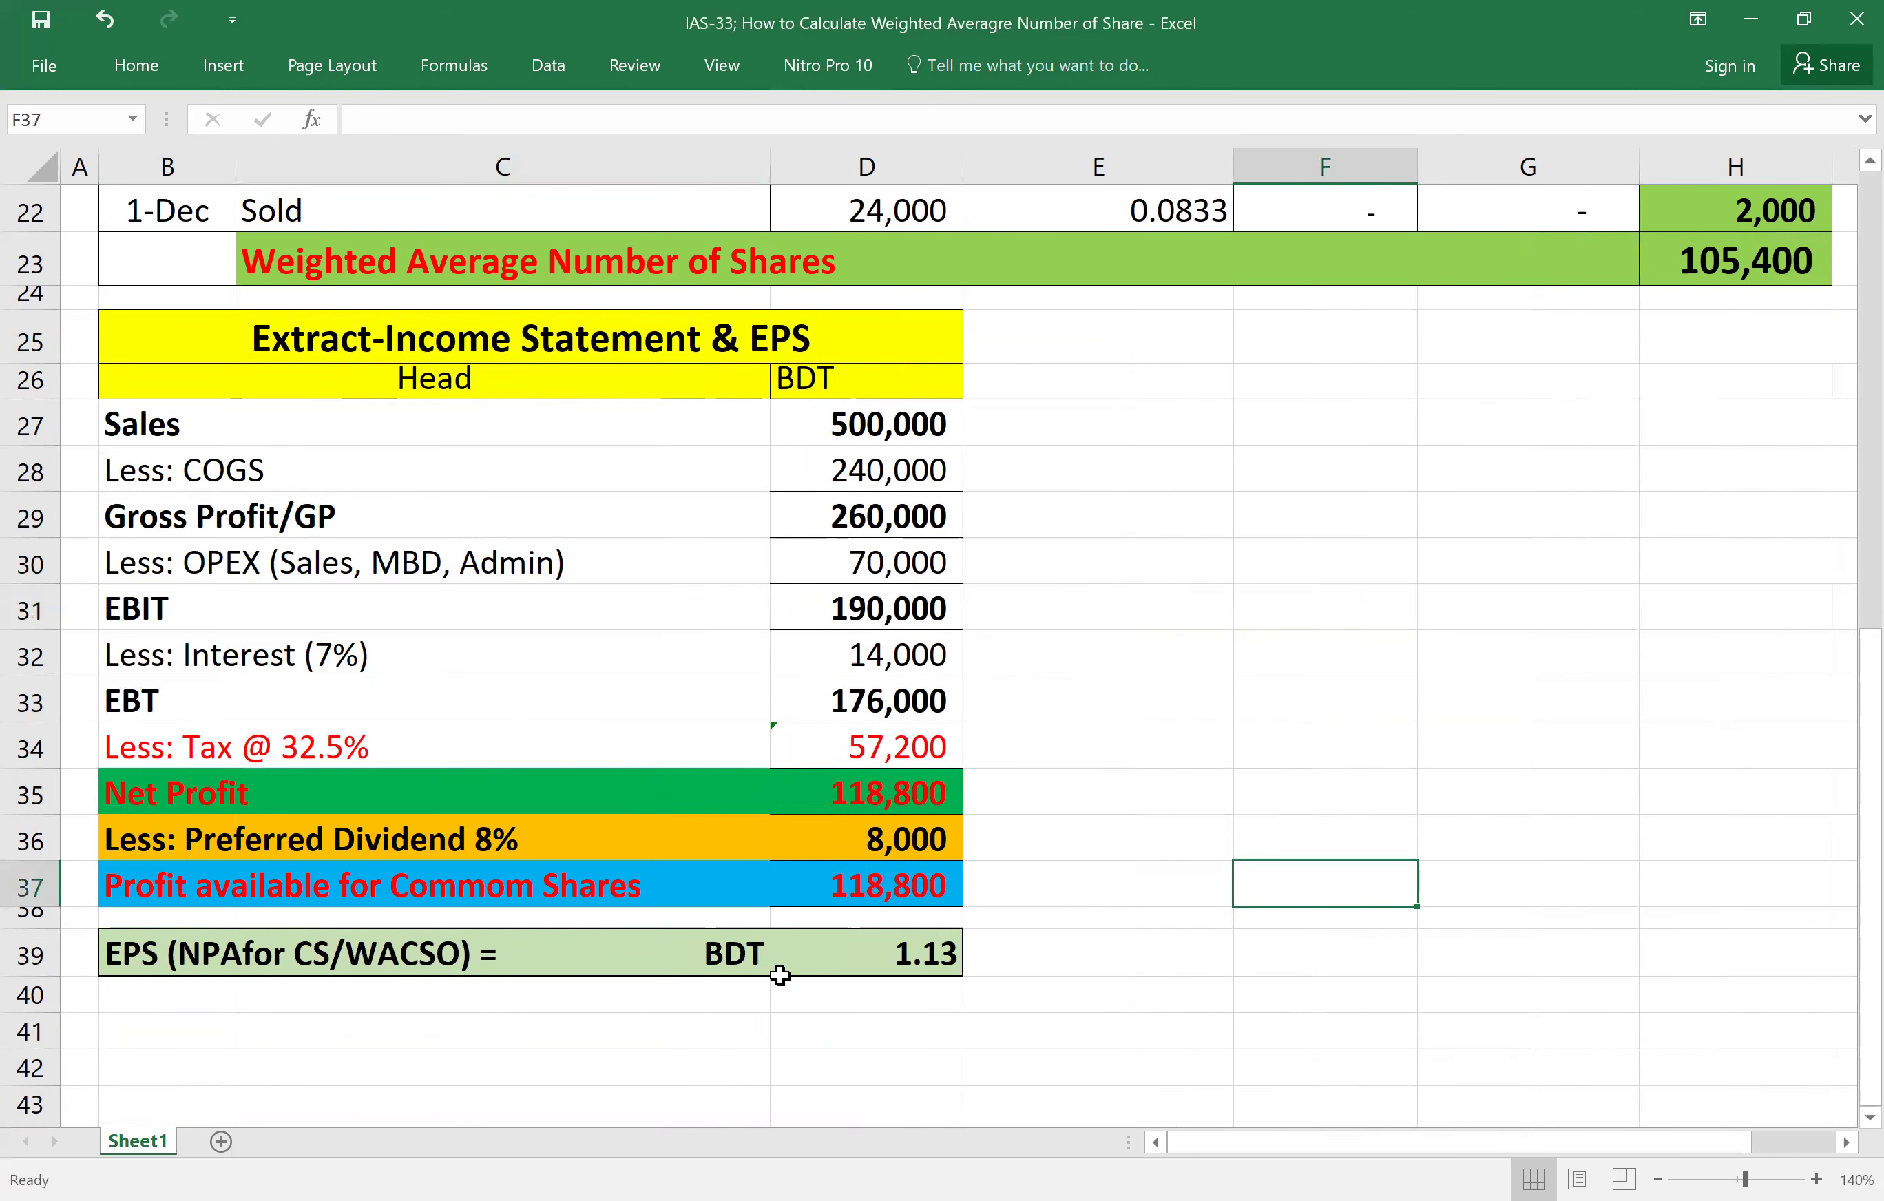
Examine the EPS formula in D39 together with the profit available for common shares and the weighted average number of shares it uses.
click(923, 892)
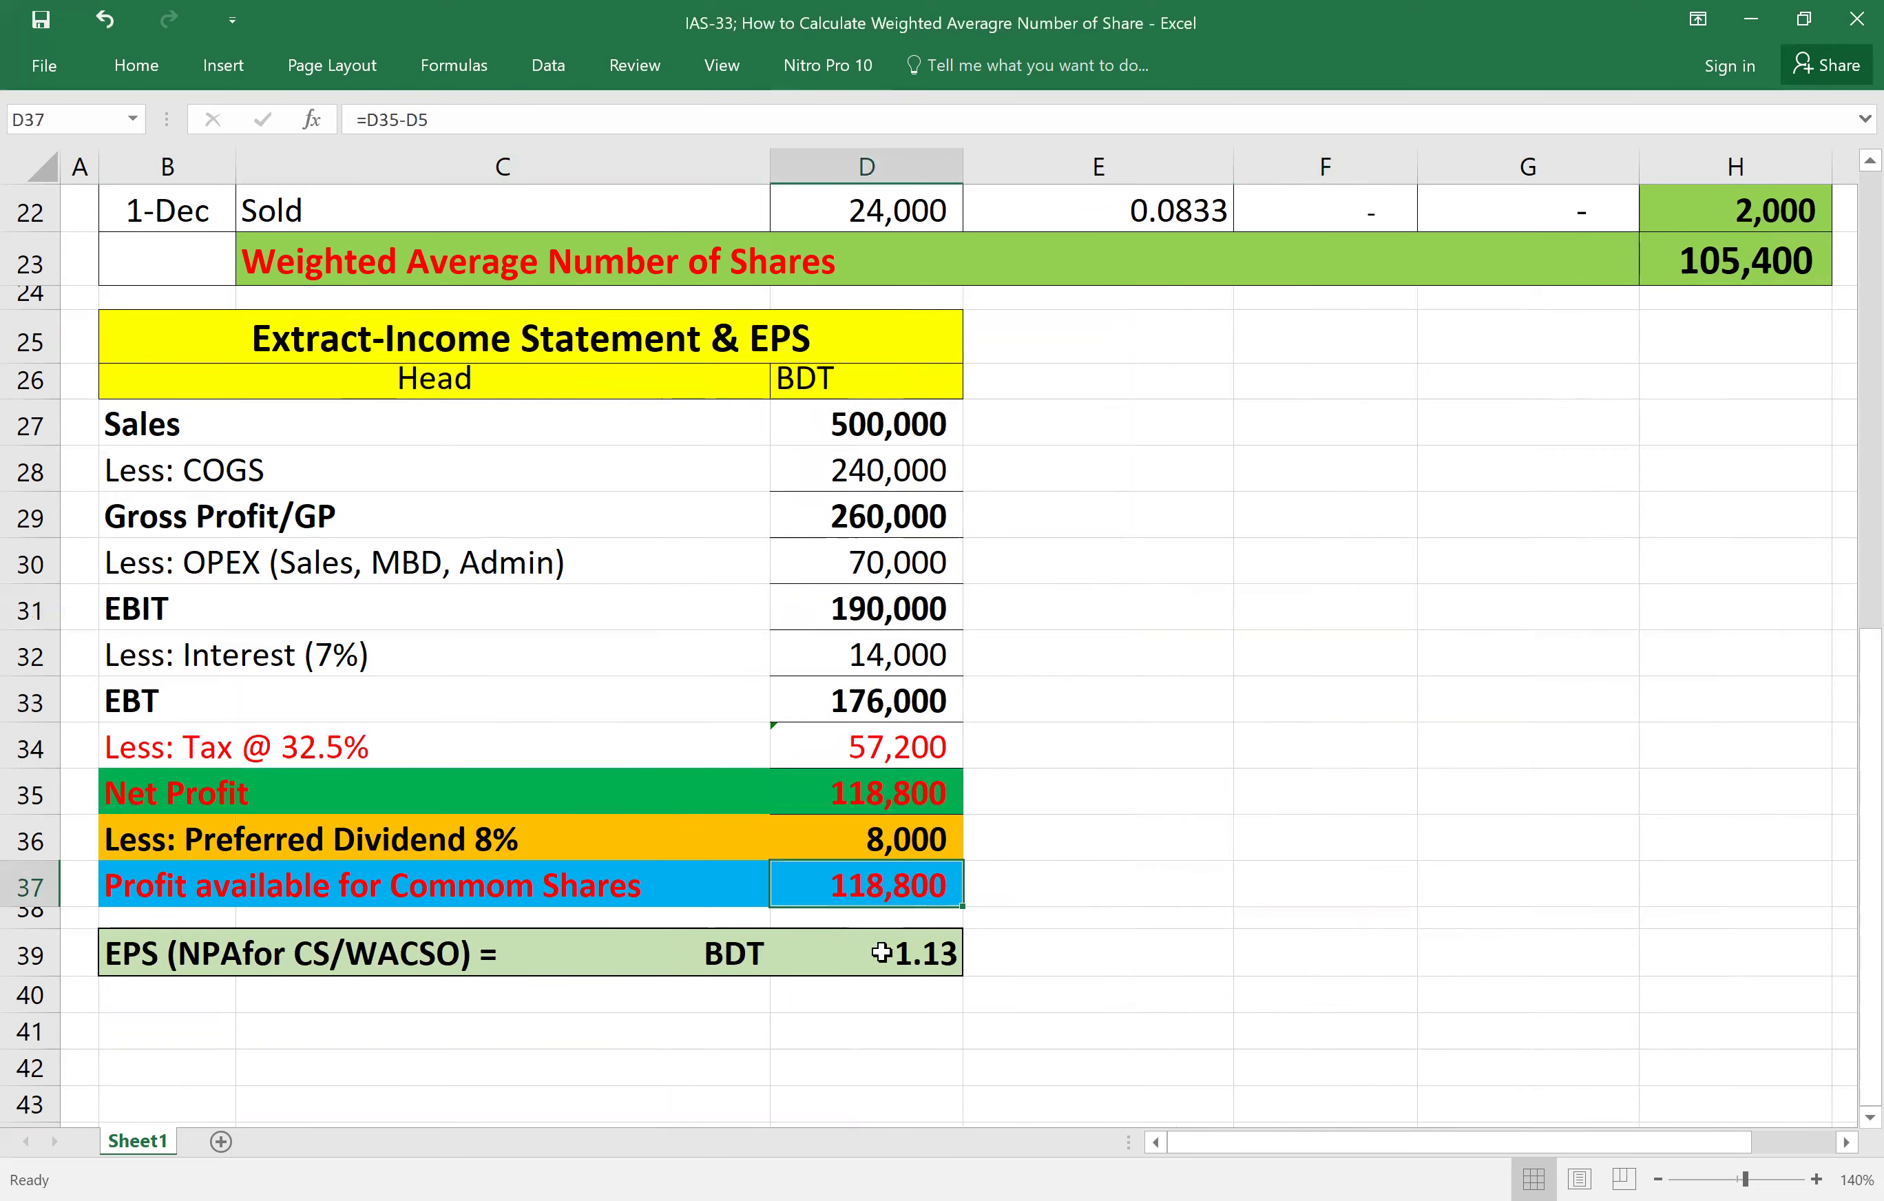
scroll(1761, 340, up, 1)
click(1746, 403)
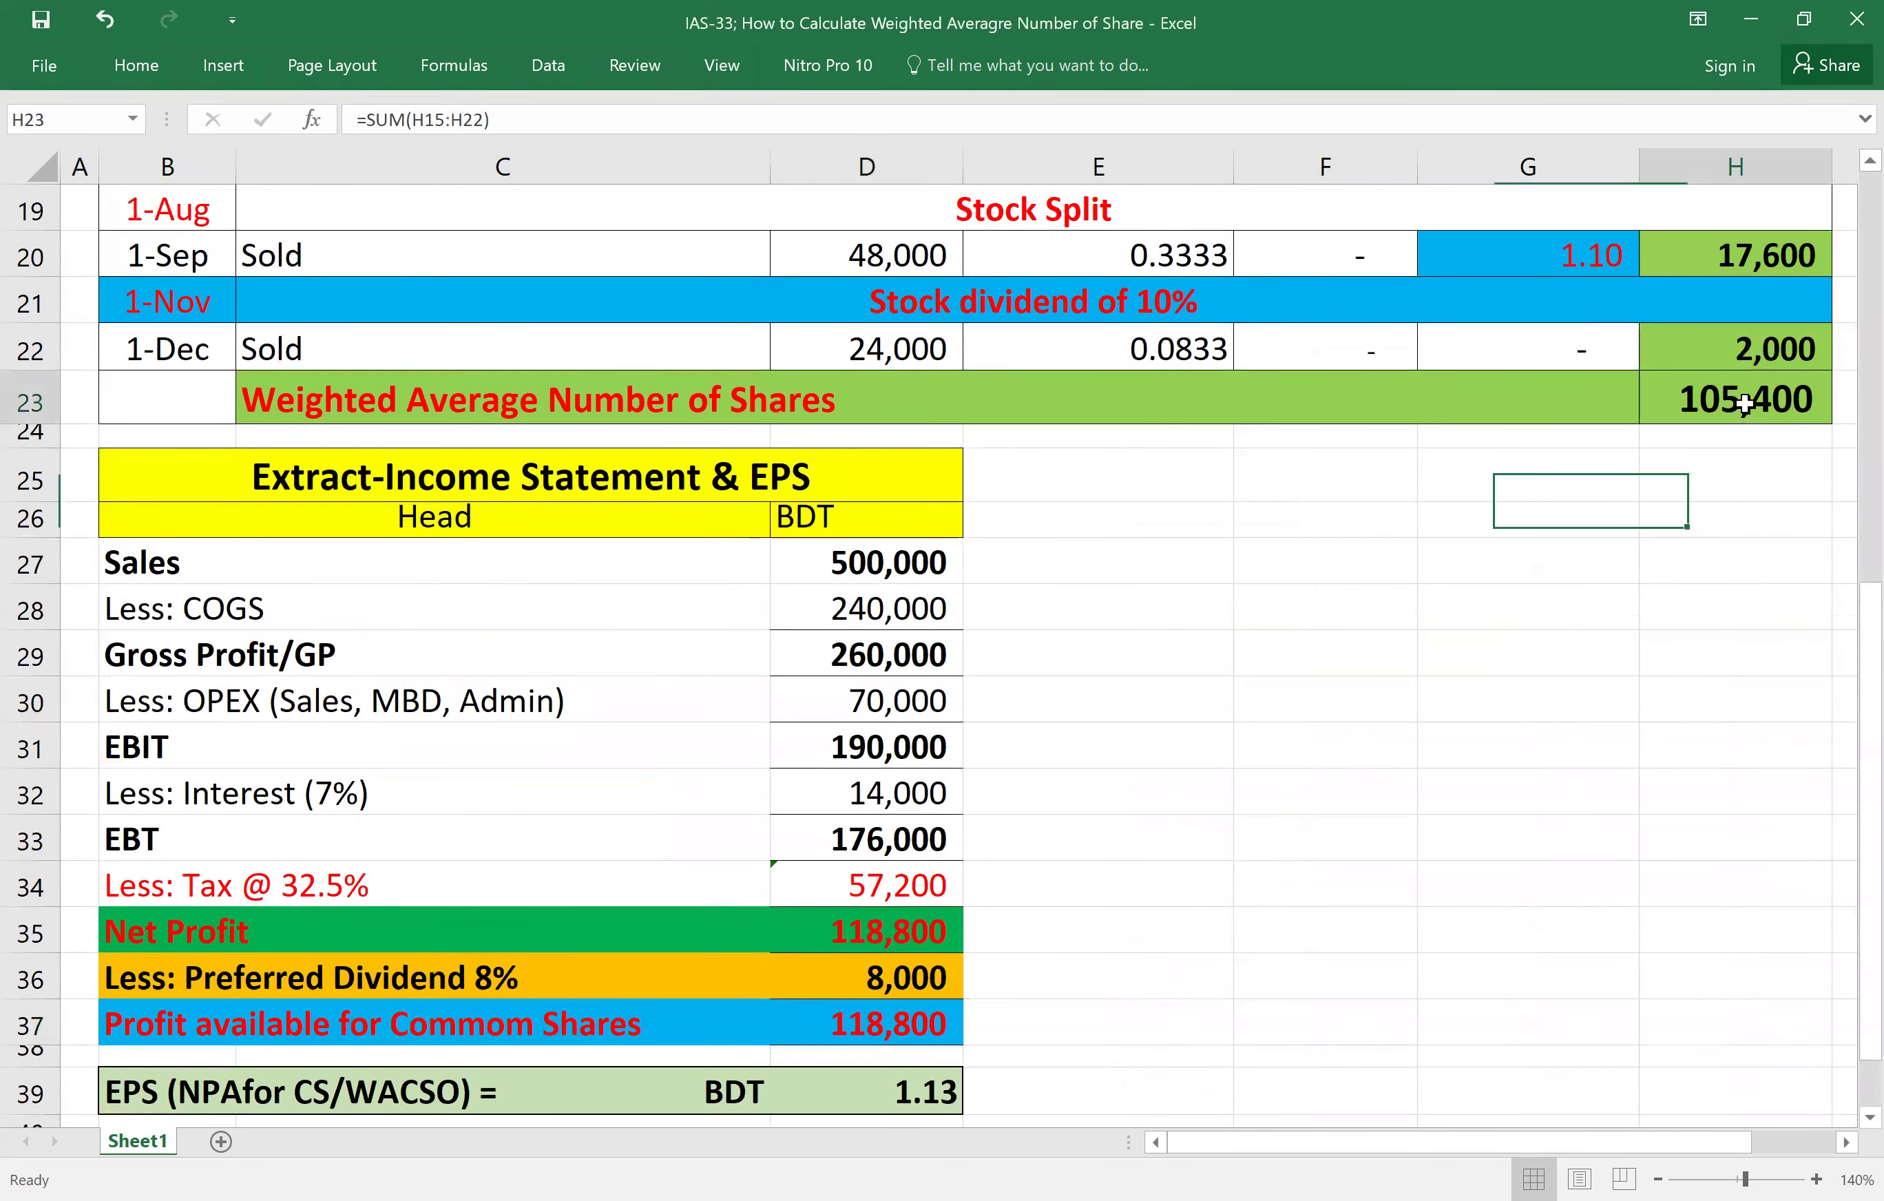
scroll(909, 967, down, 1)
click(901, 973)
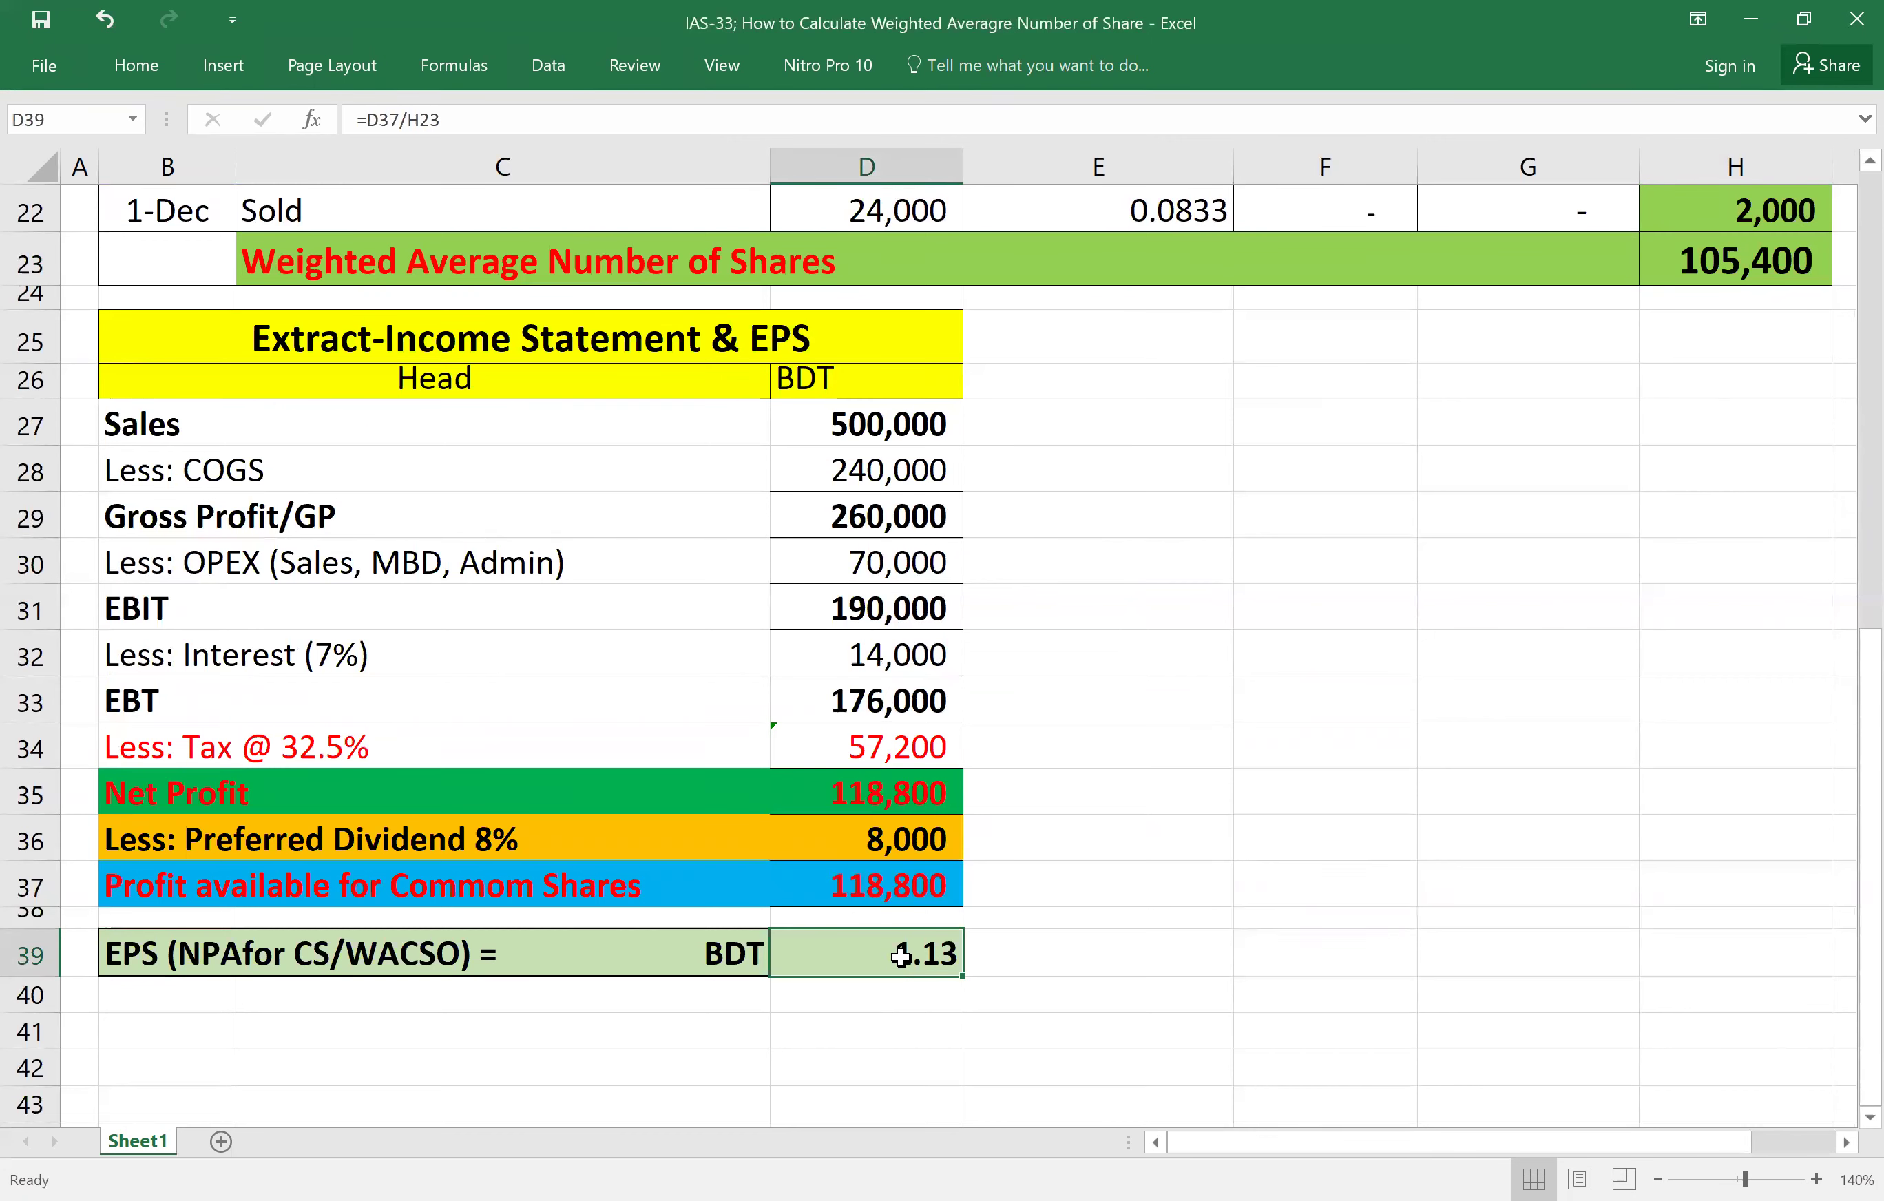
double_click(904, 959)
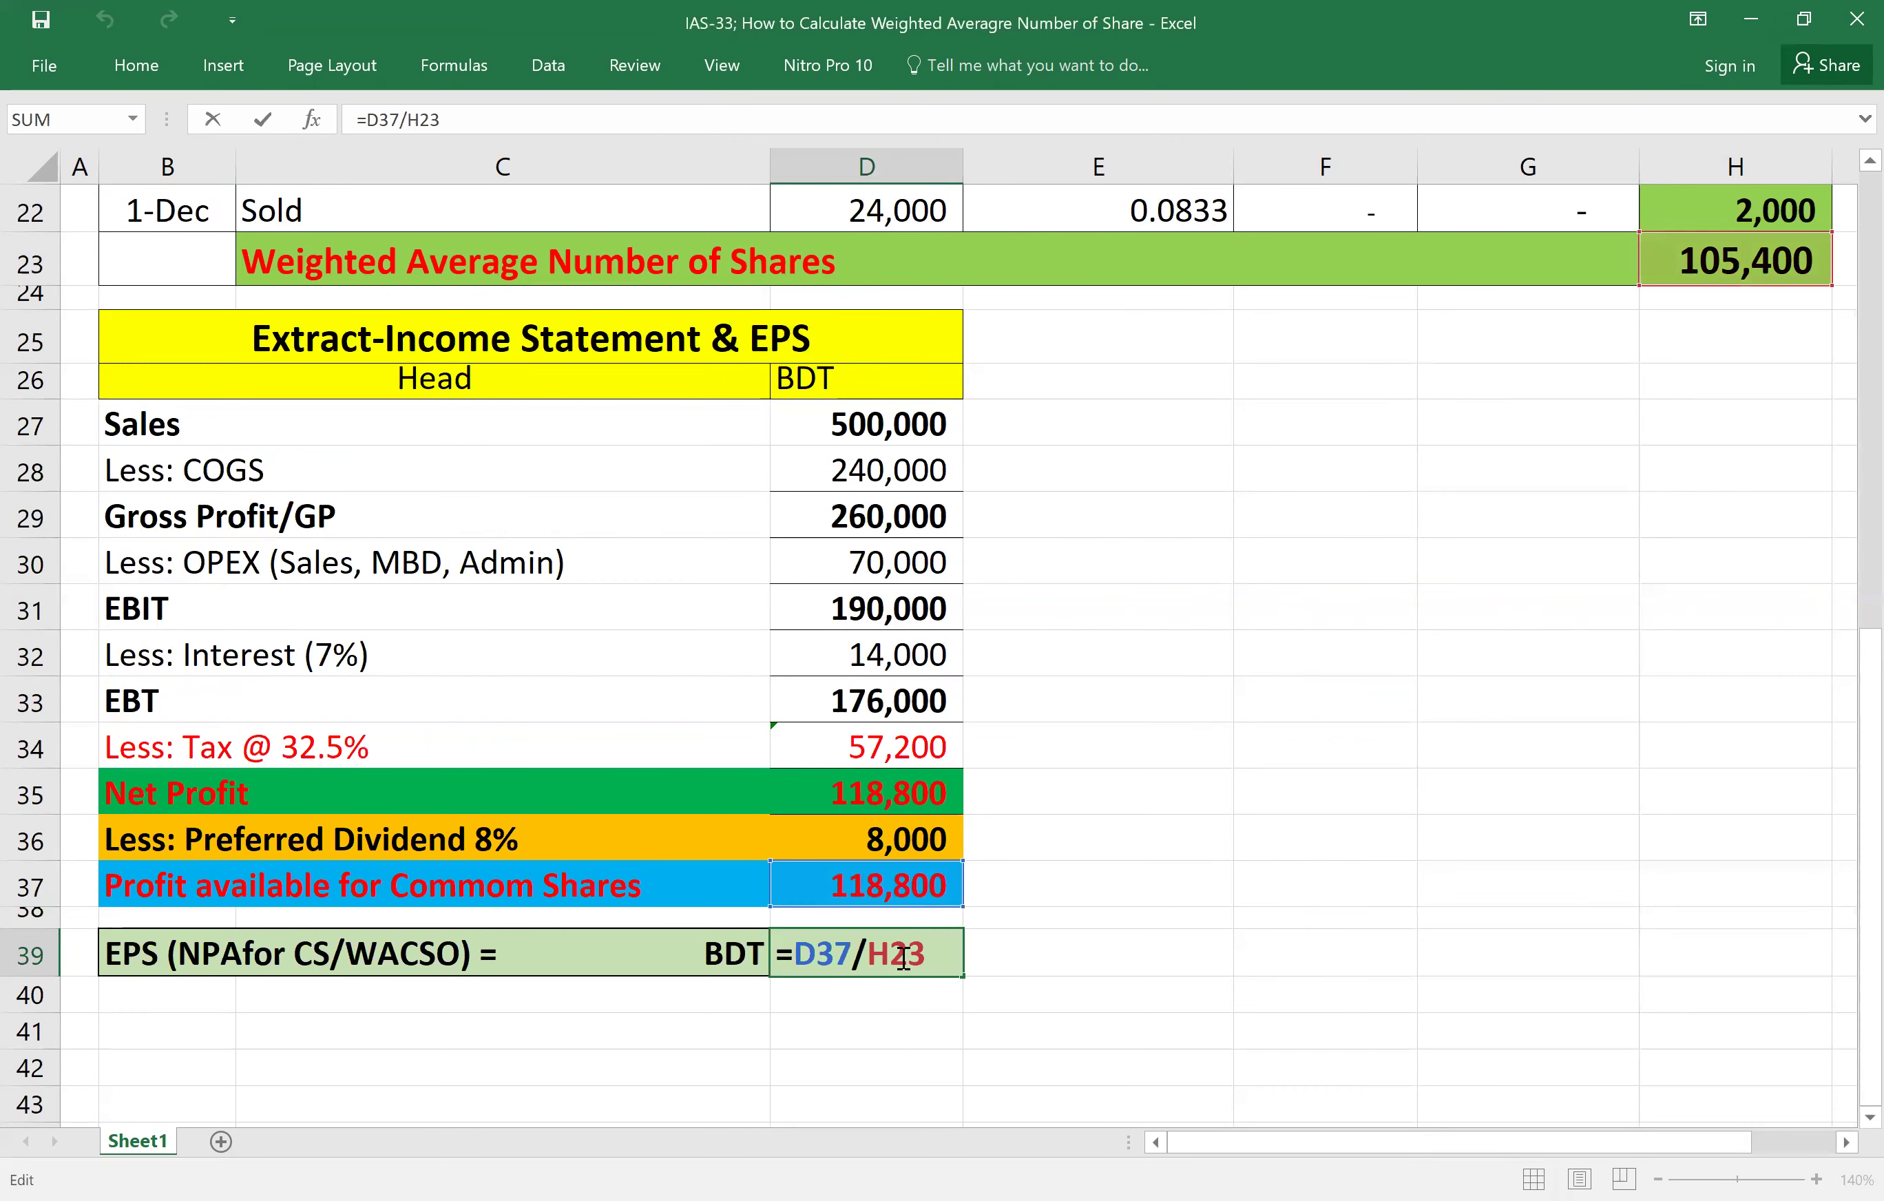
click(1390, 892)
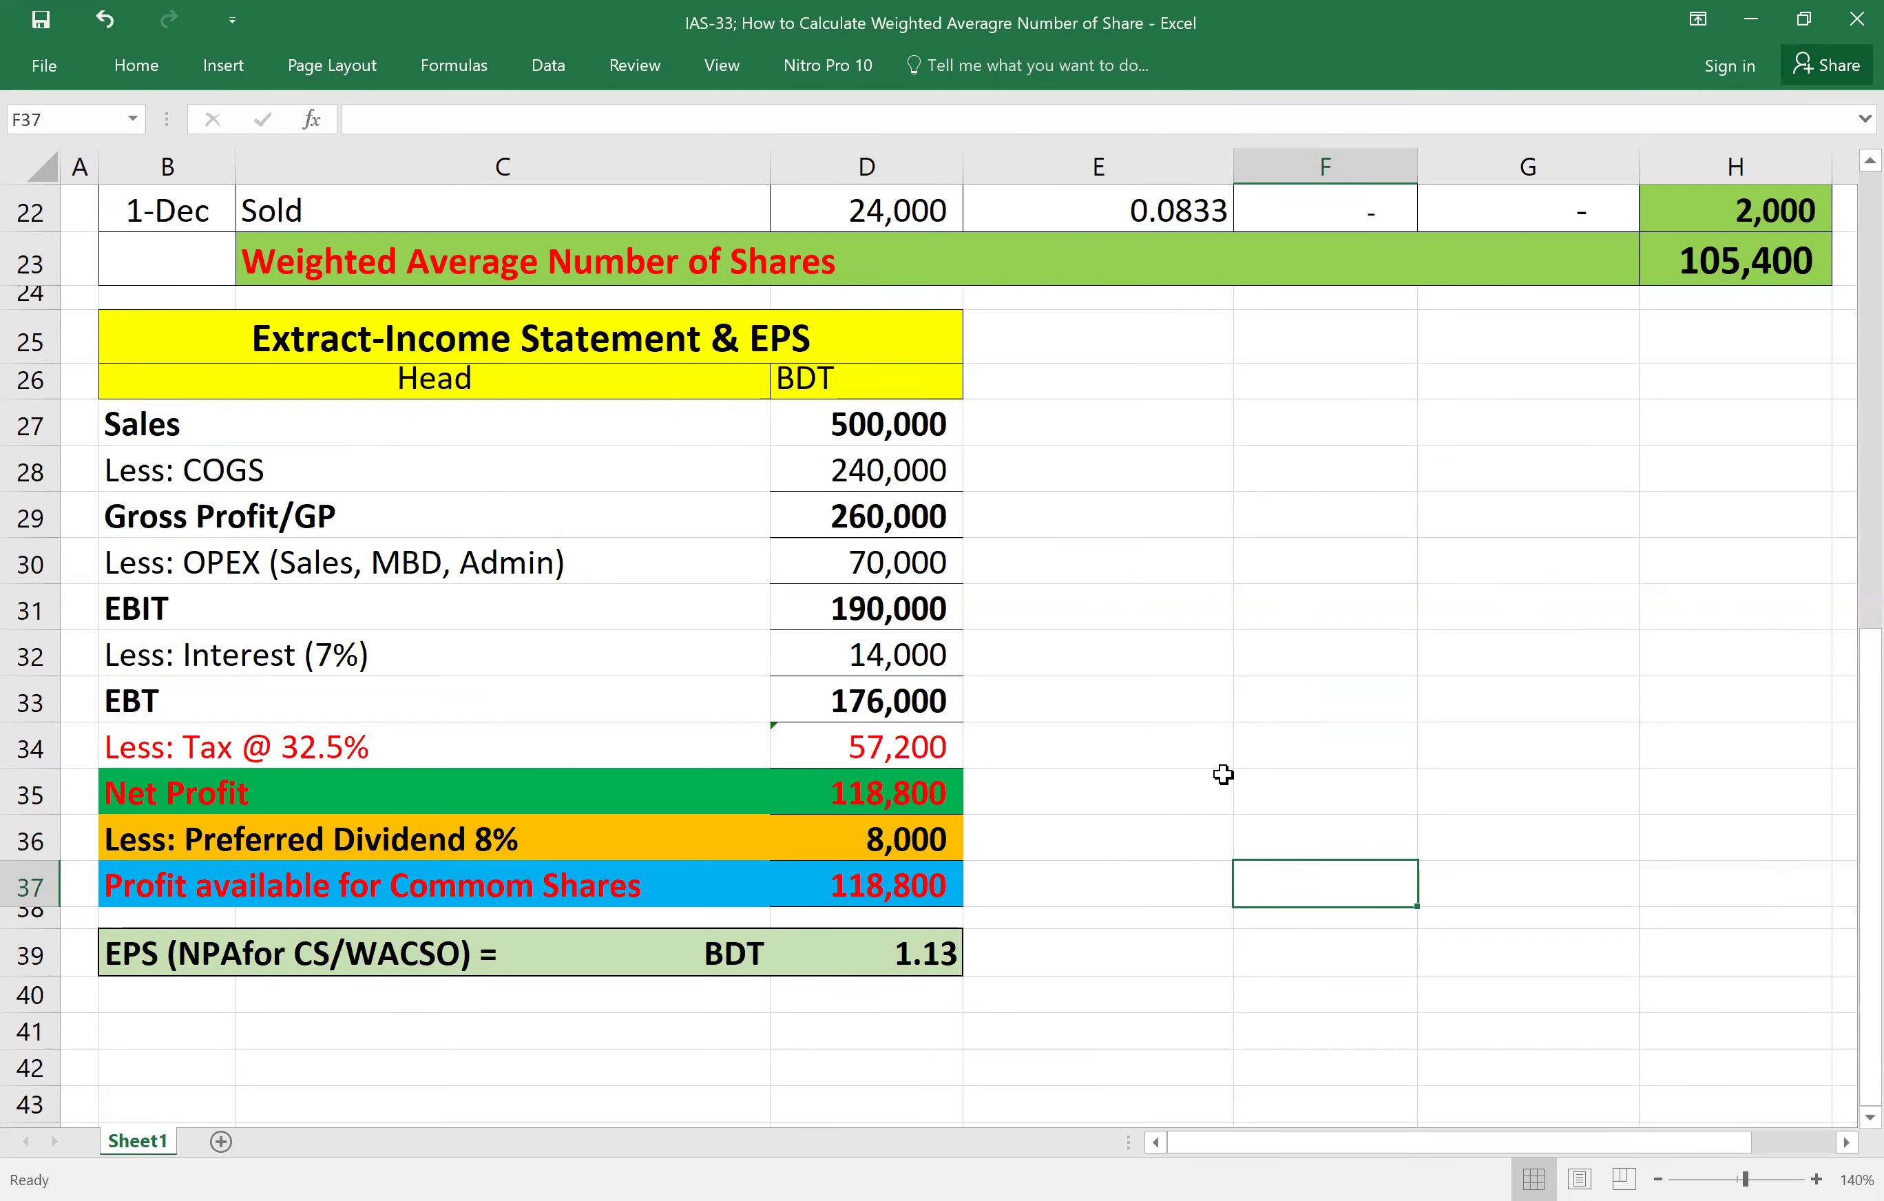
Review the stock split factors for January to July and the dividend factors for January to September in the share table.
scroll(1185, 727, up, 4)
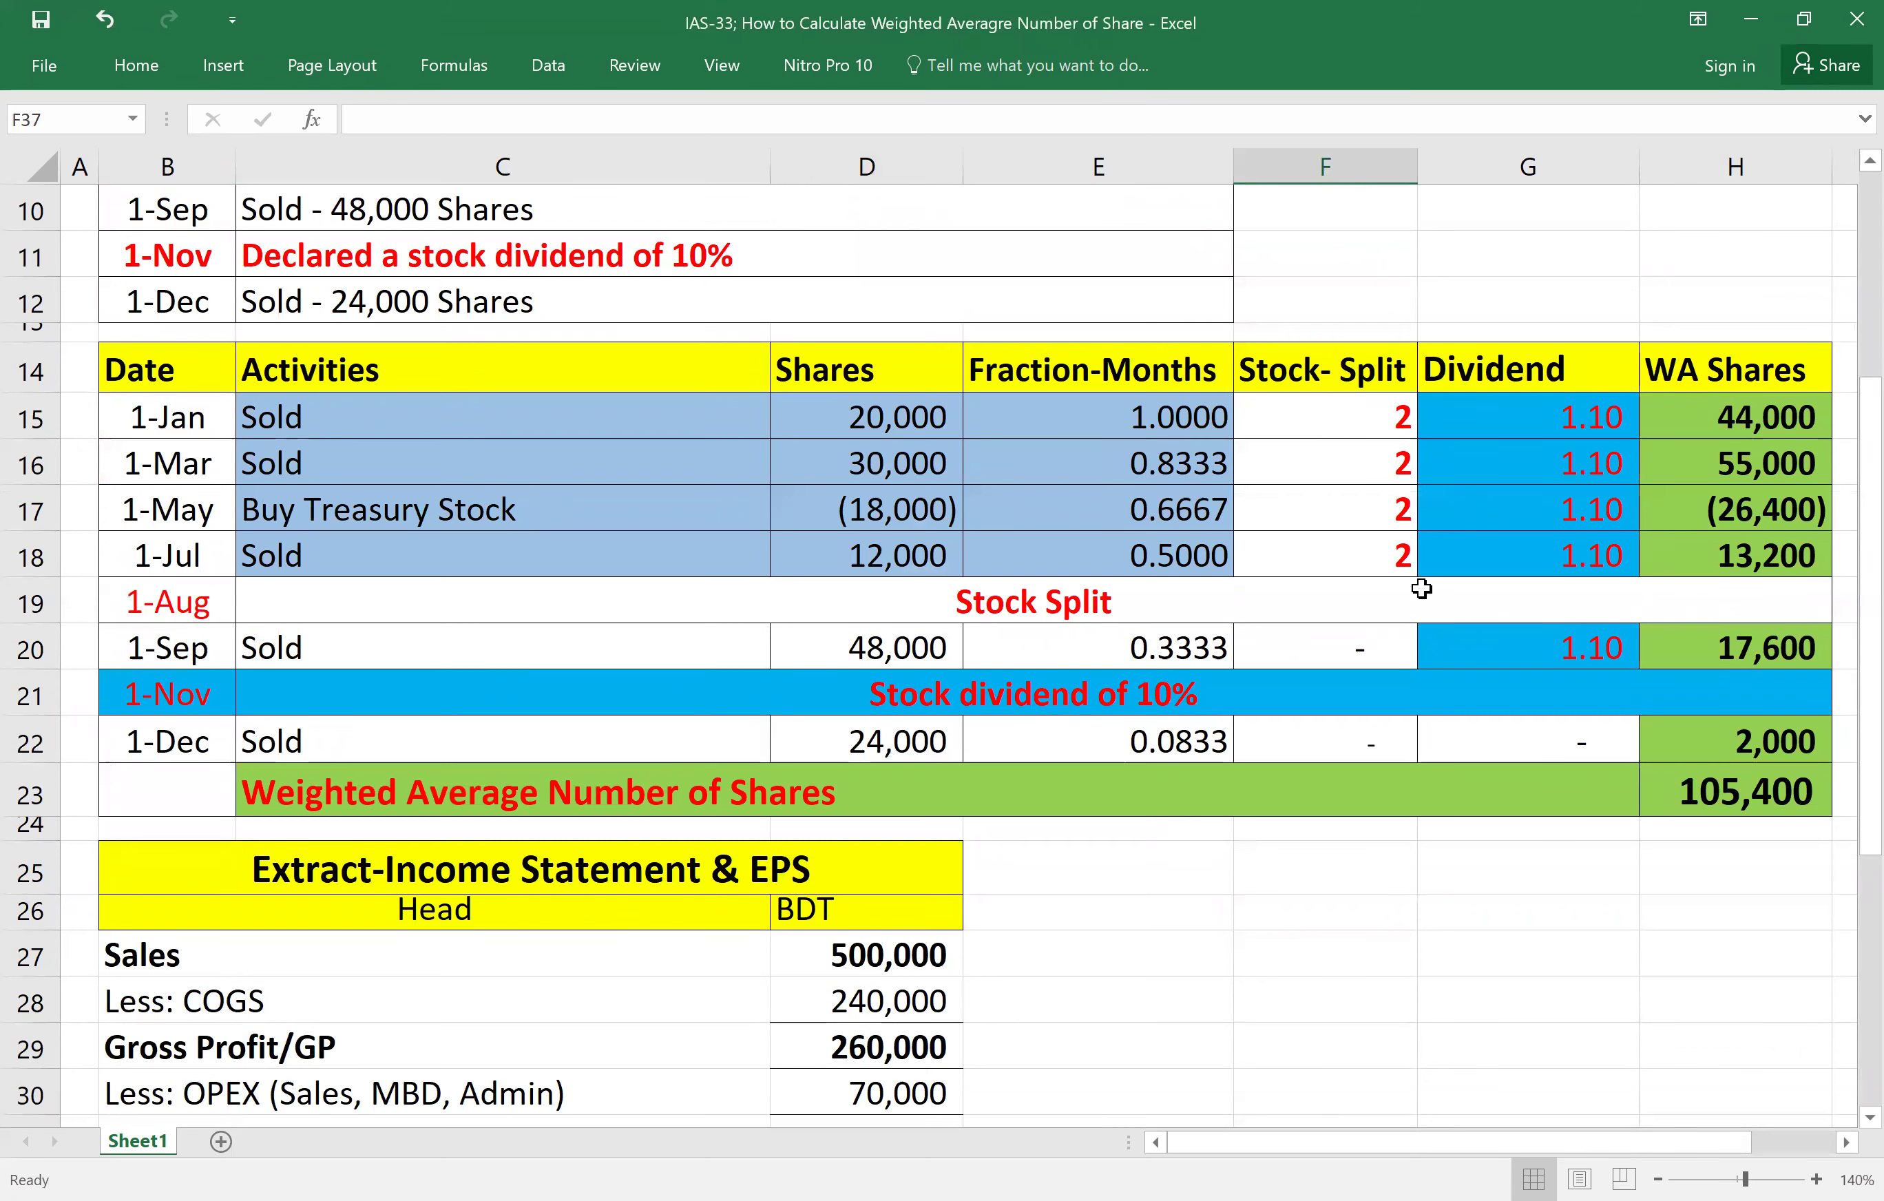
click(1355, 415)
drag(1346, 462, 1336, 559)
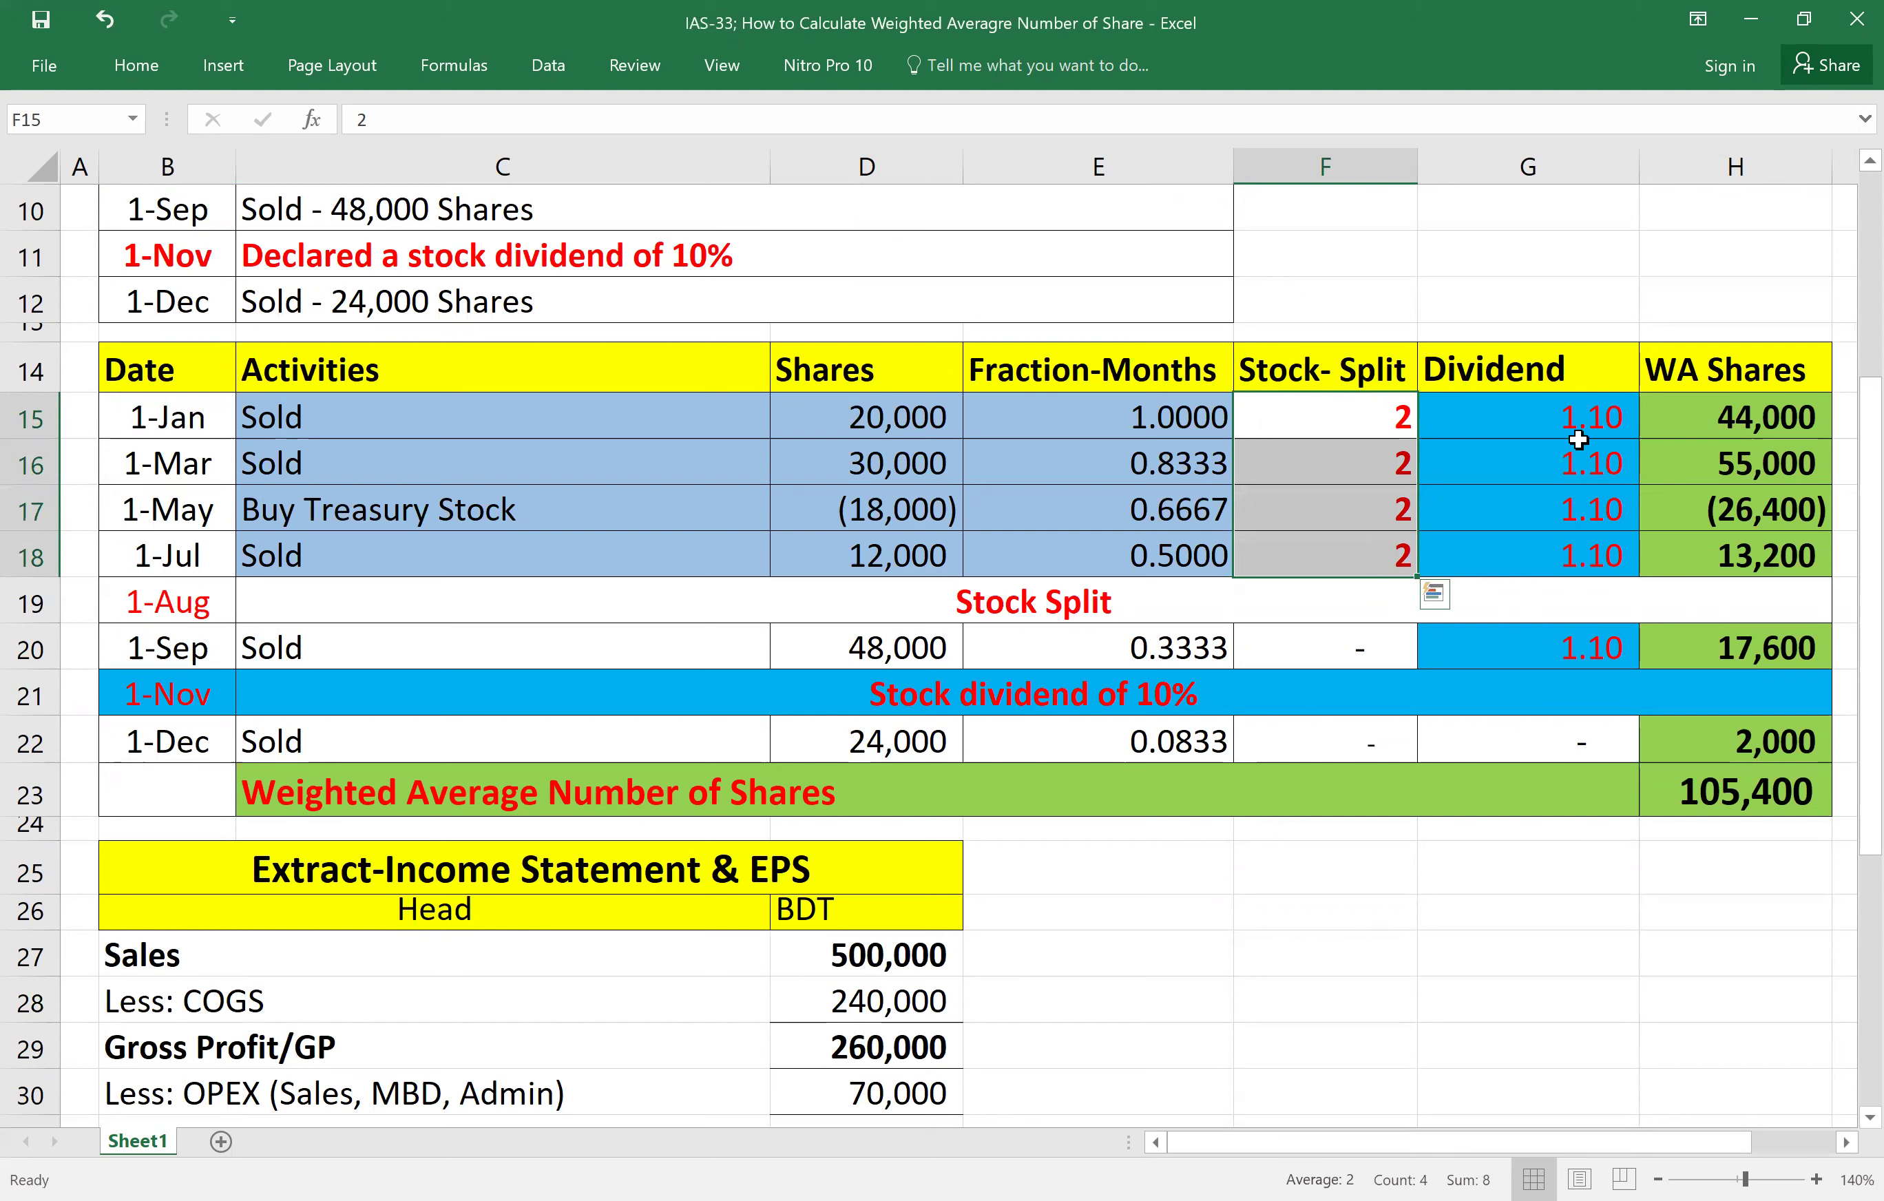
drag(1576, 421, 1562, 574)
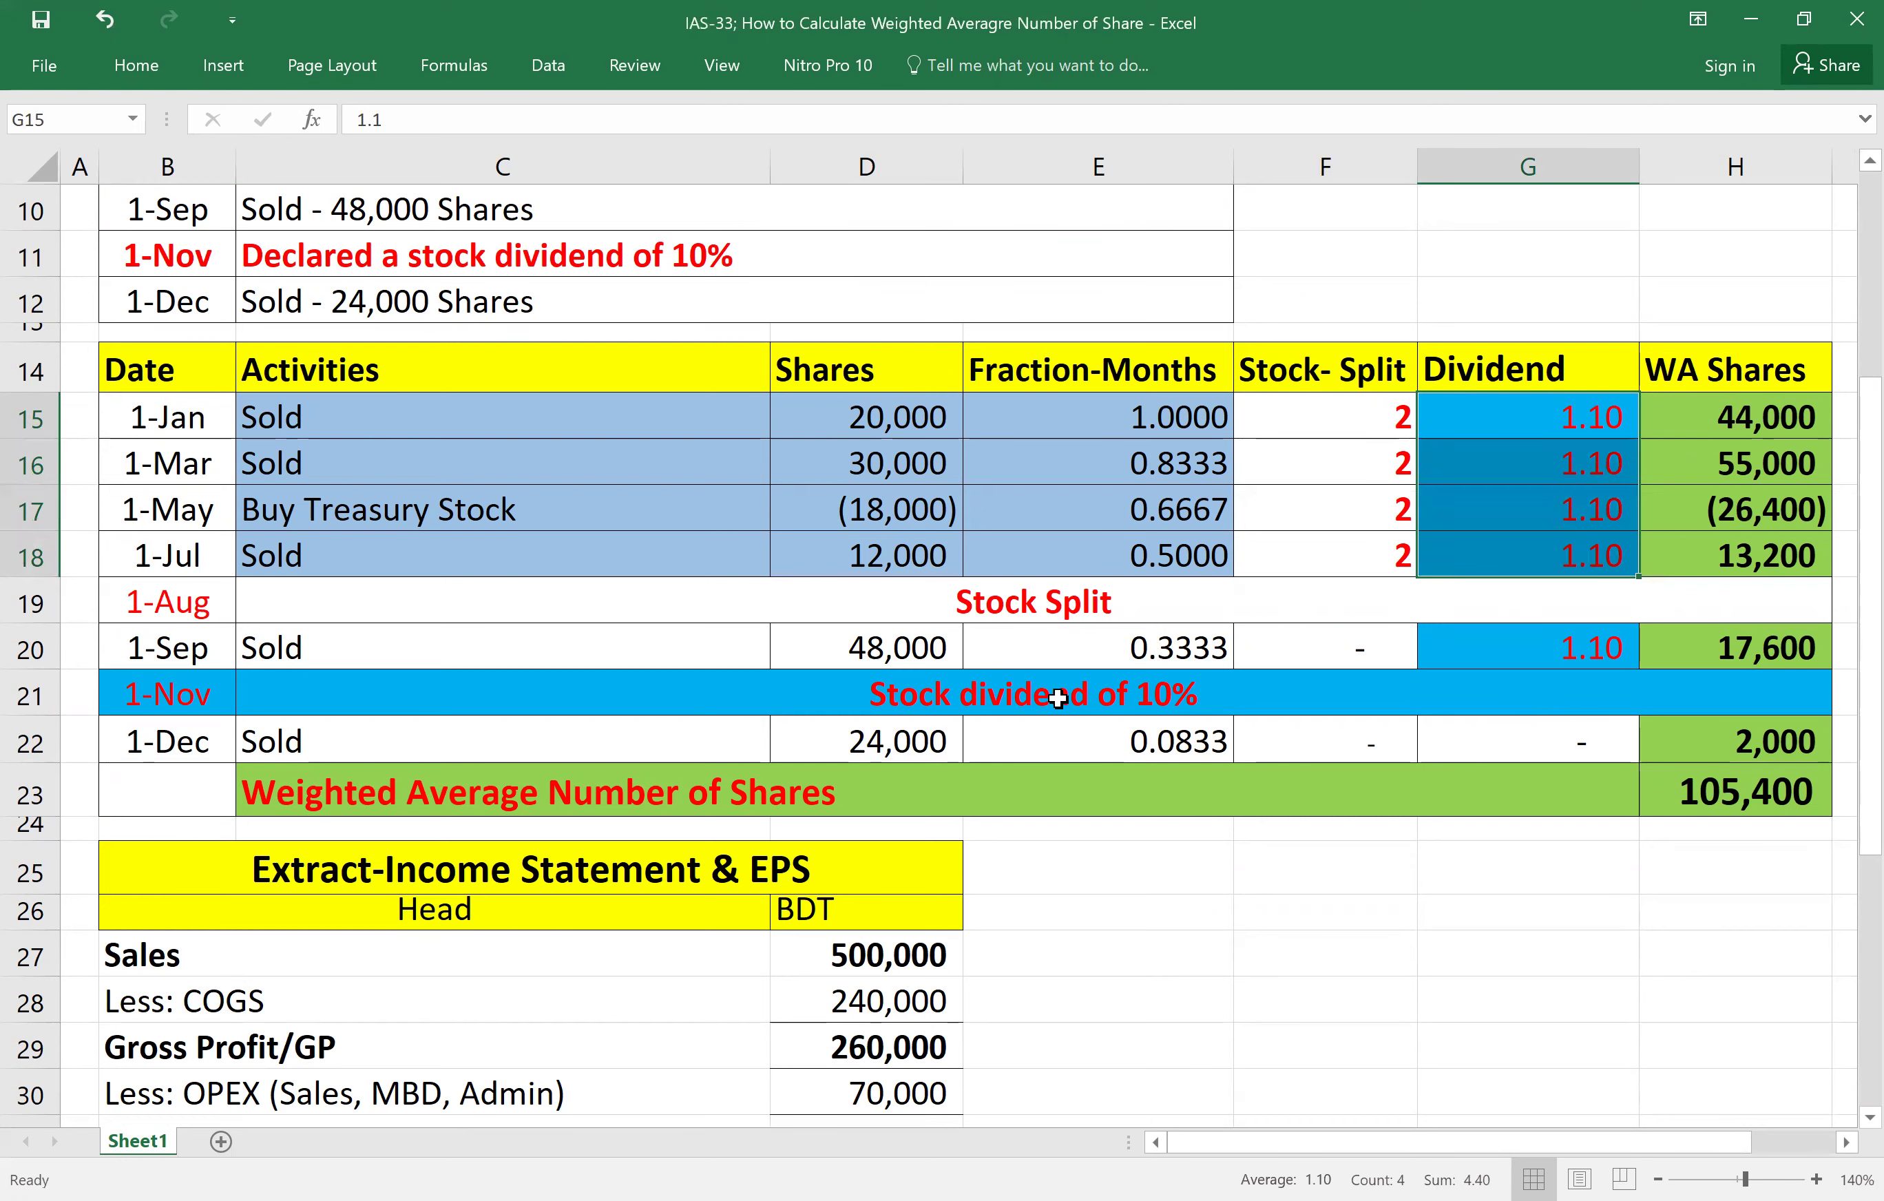
click(1109, 696)
drag(1608, 652, 1589, 417)
click(1496, 910)
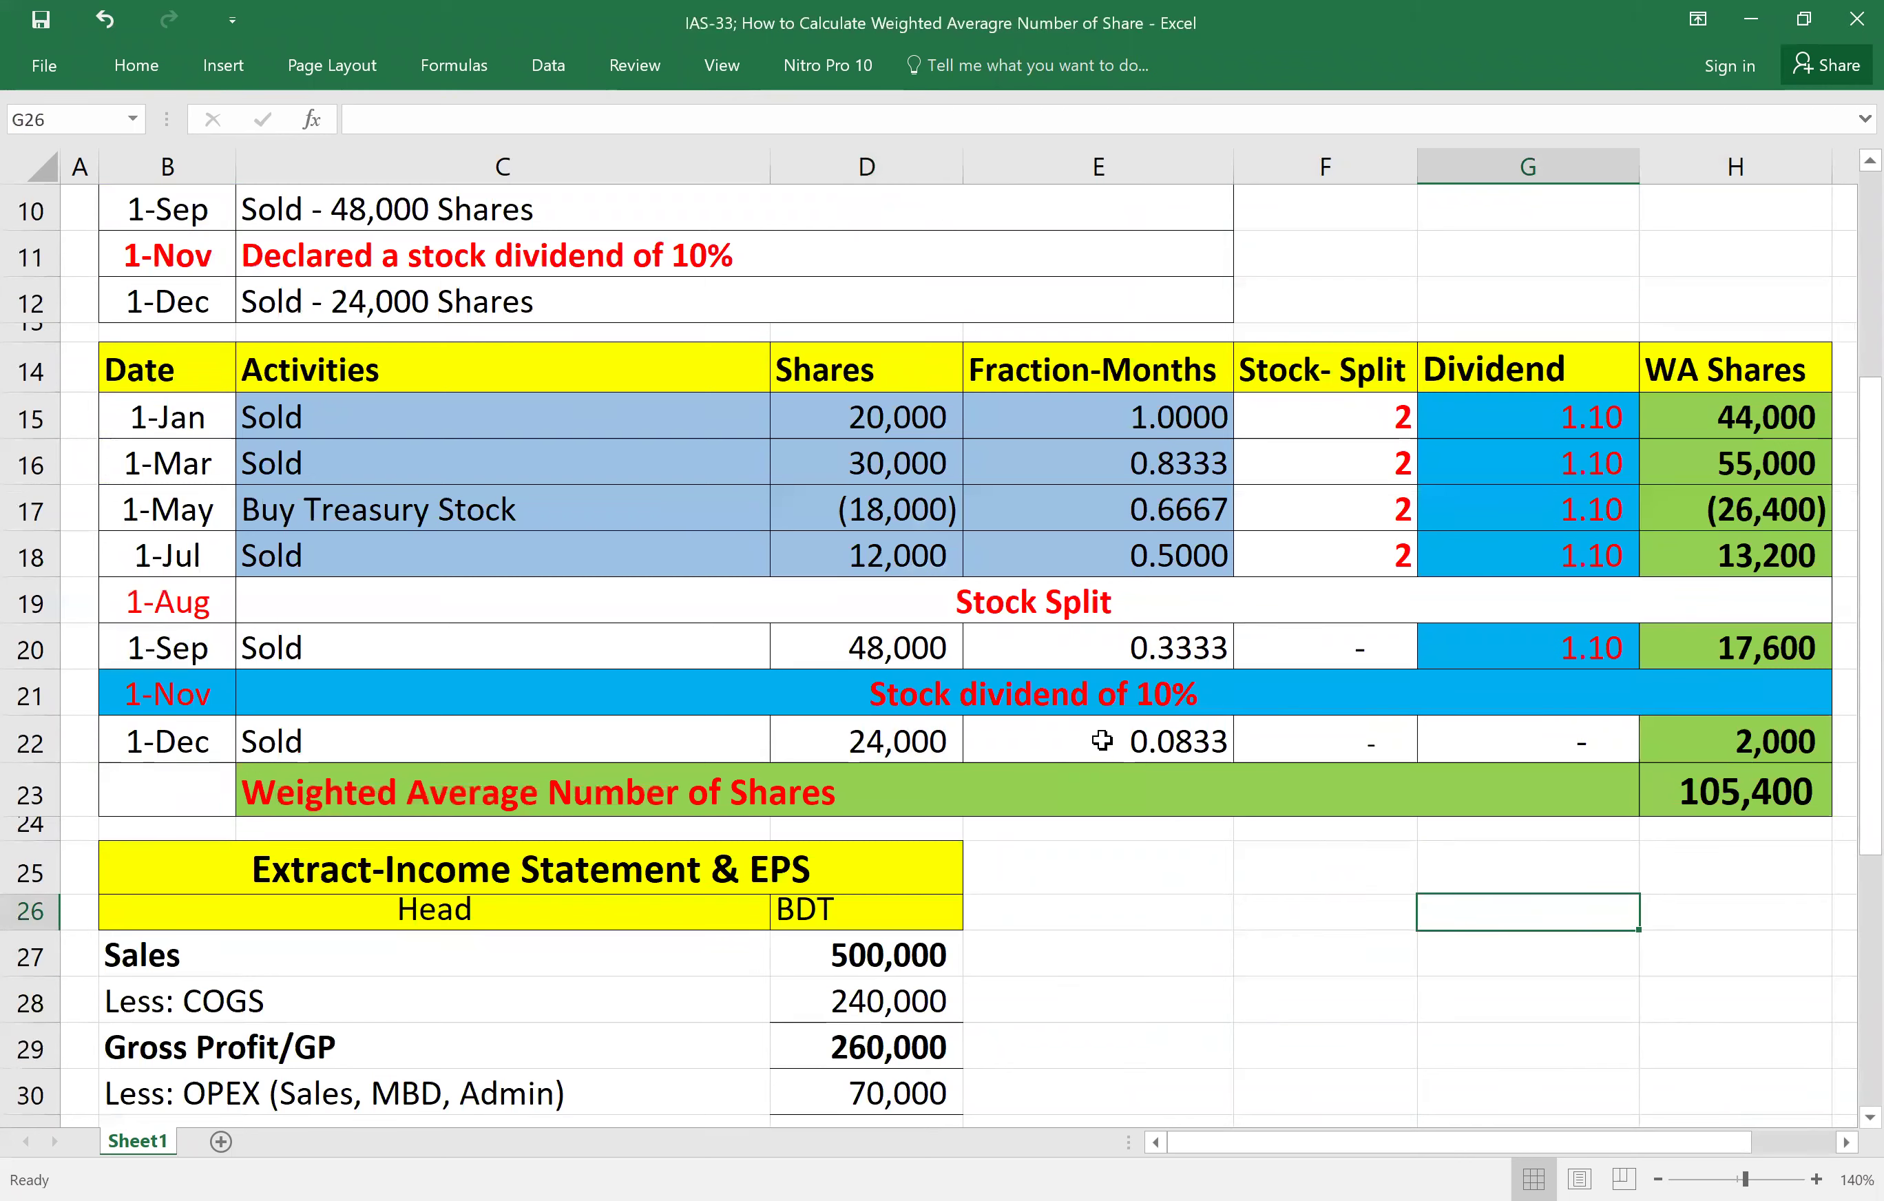
Review the 1-Nov stock dividend row and the 1-Dec share sale, and return to the list of activities.
click(446, 688)
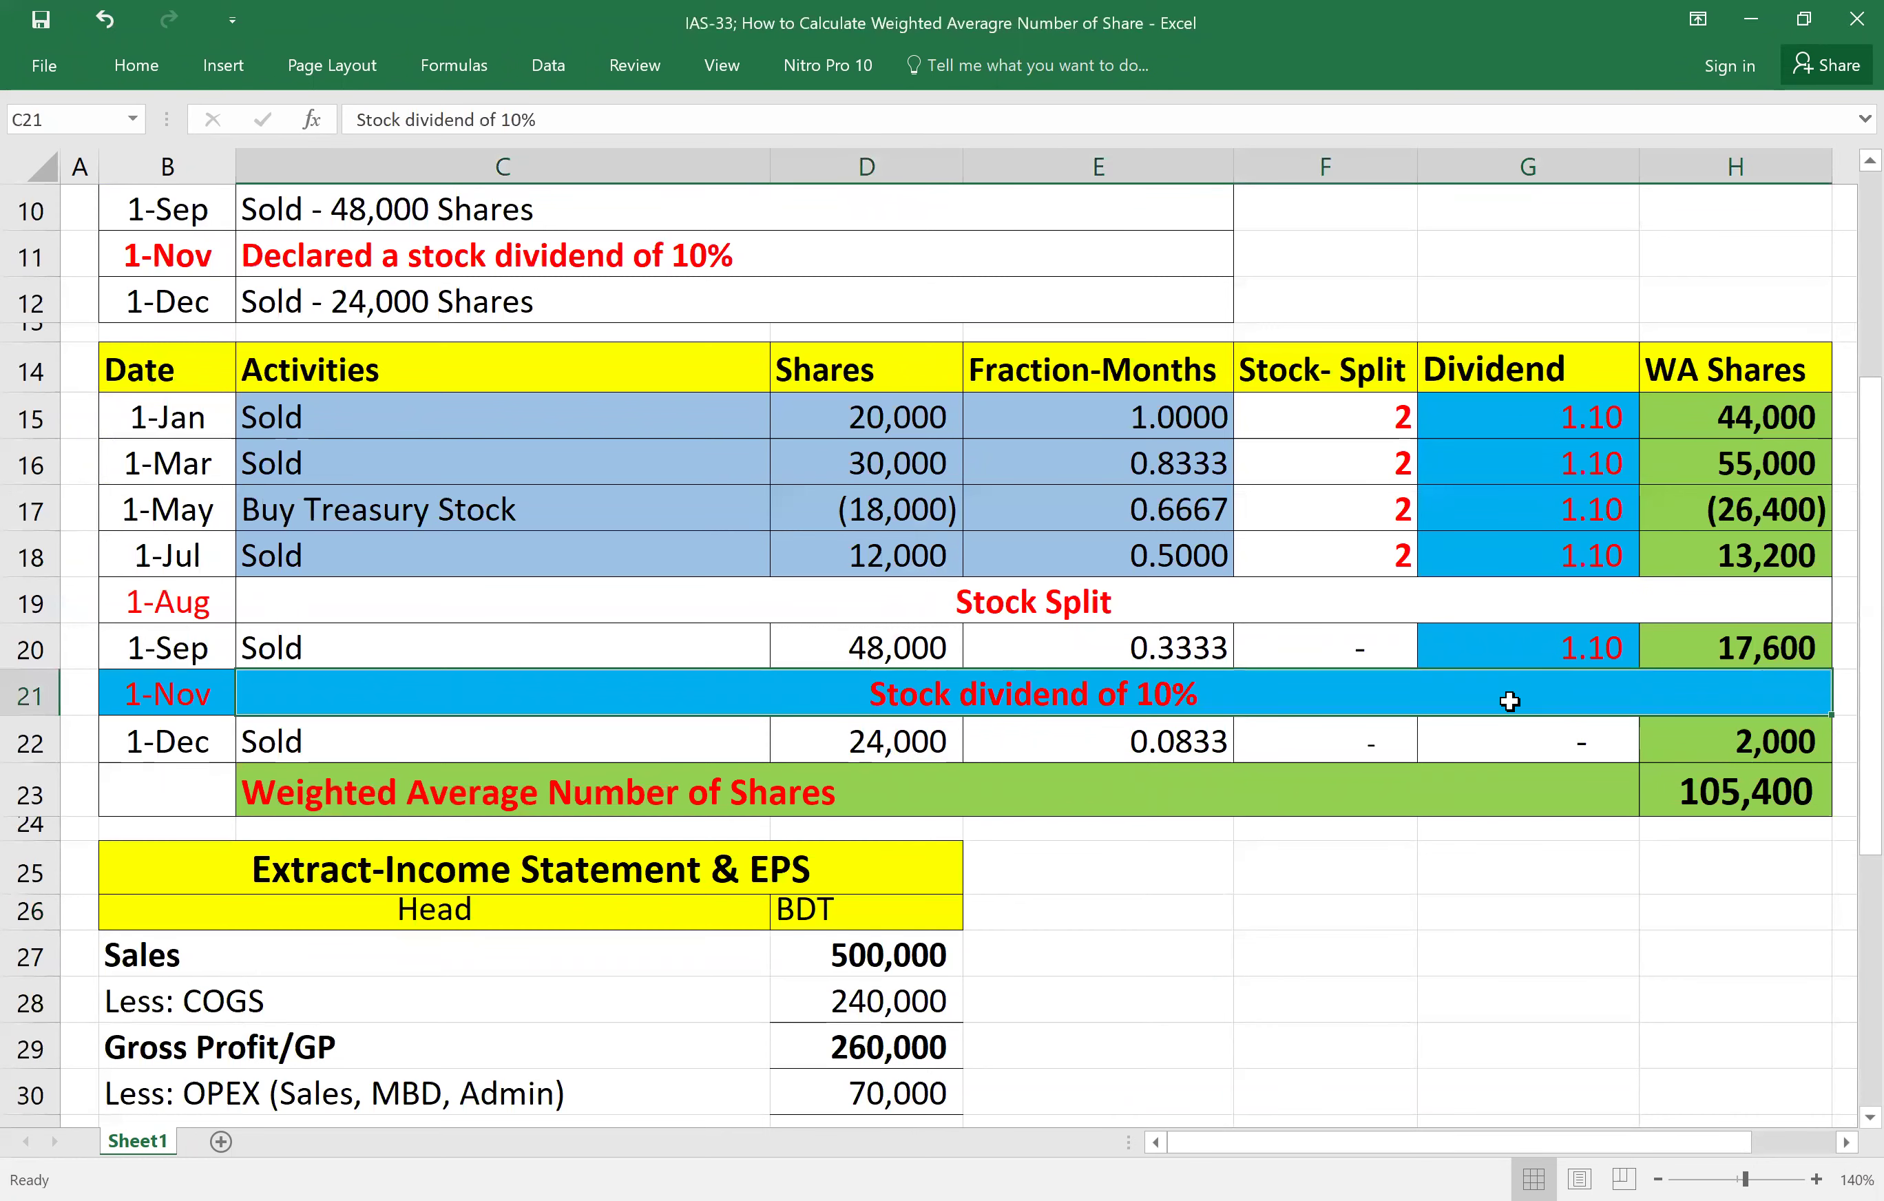
click(935, 756)
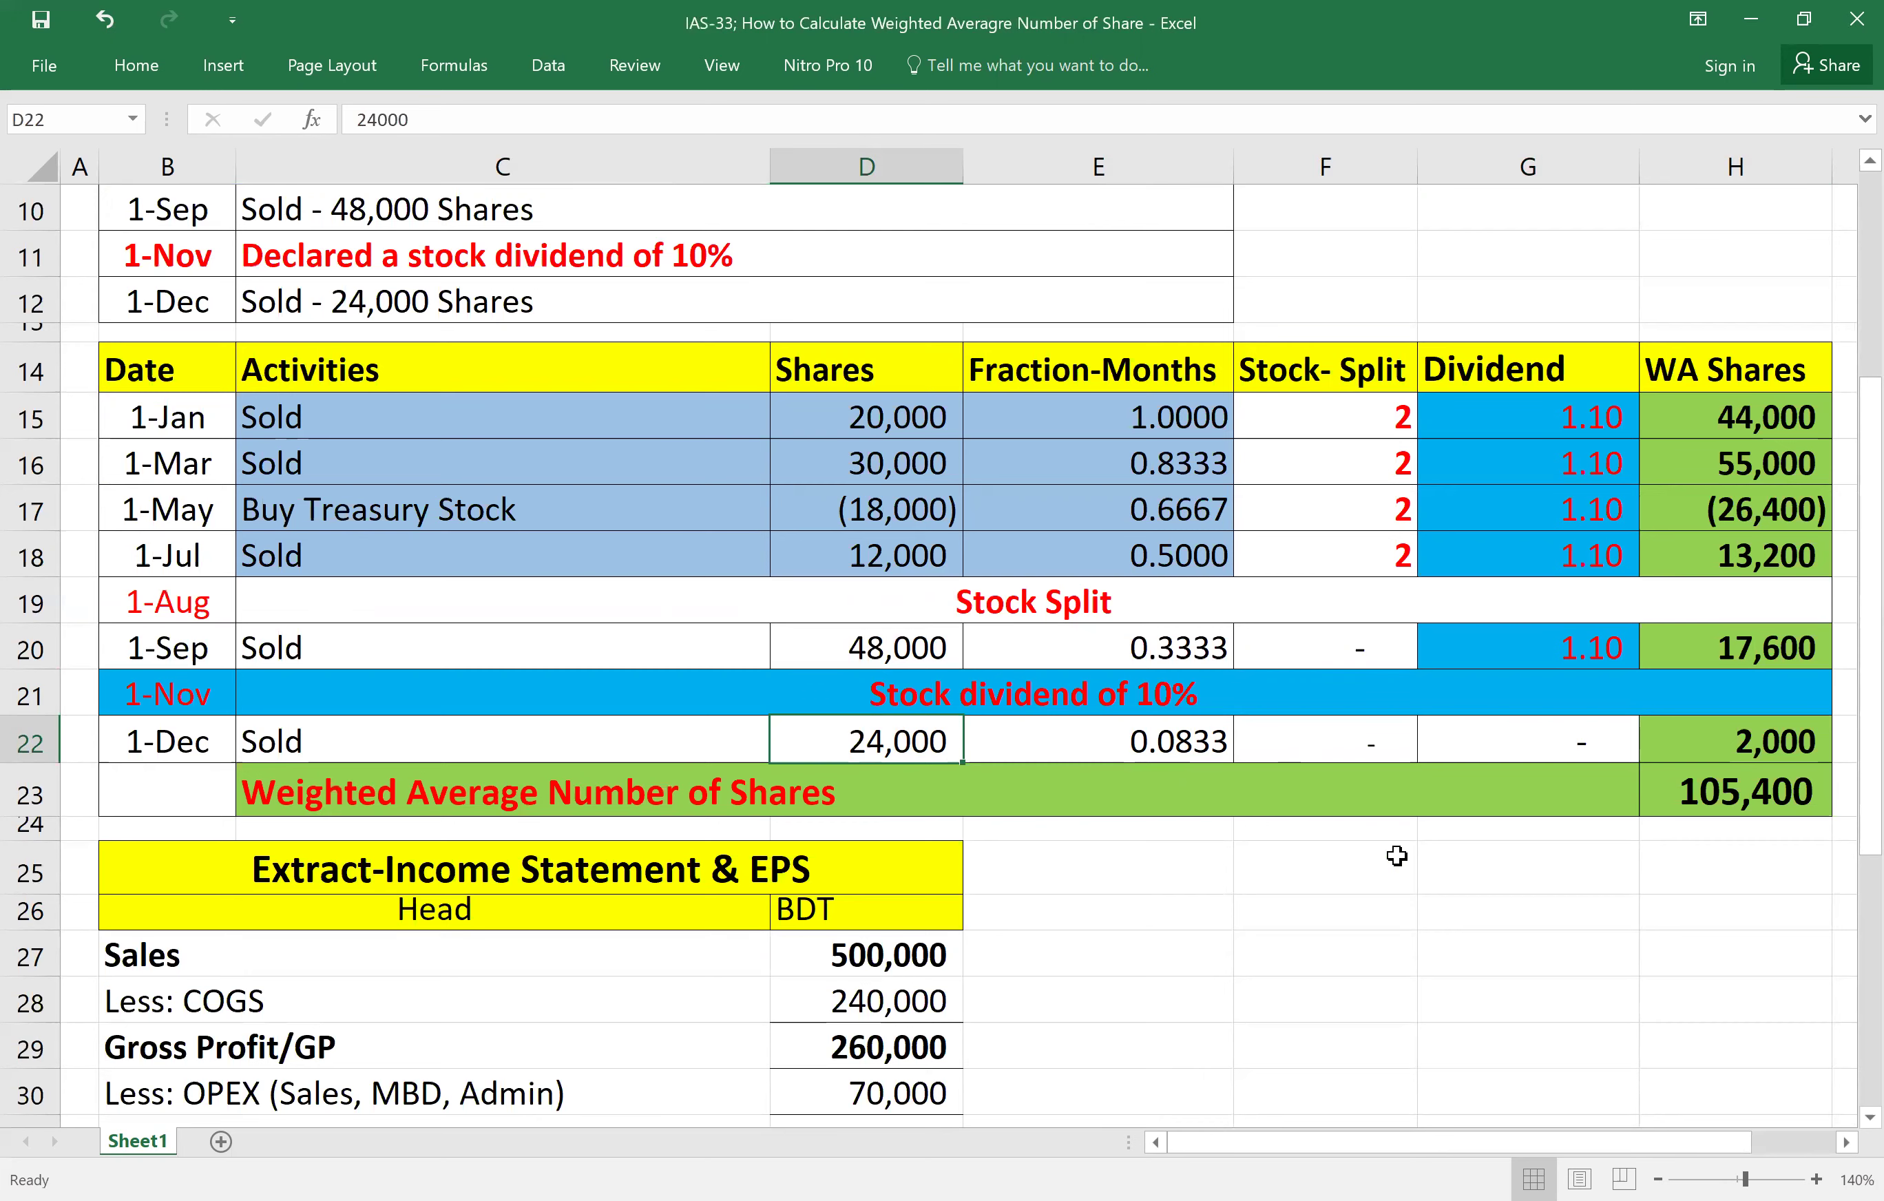
scroll(1359, 930, up, 3)
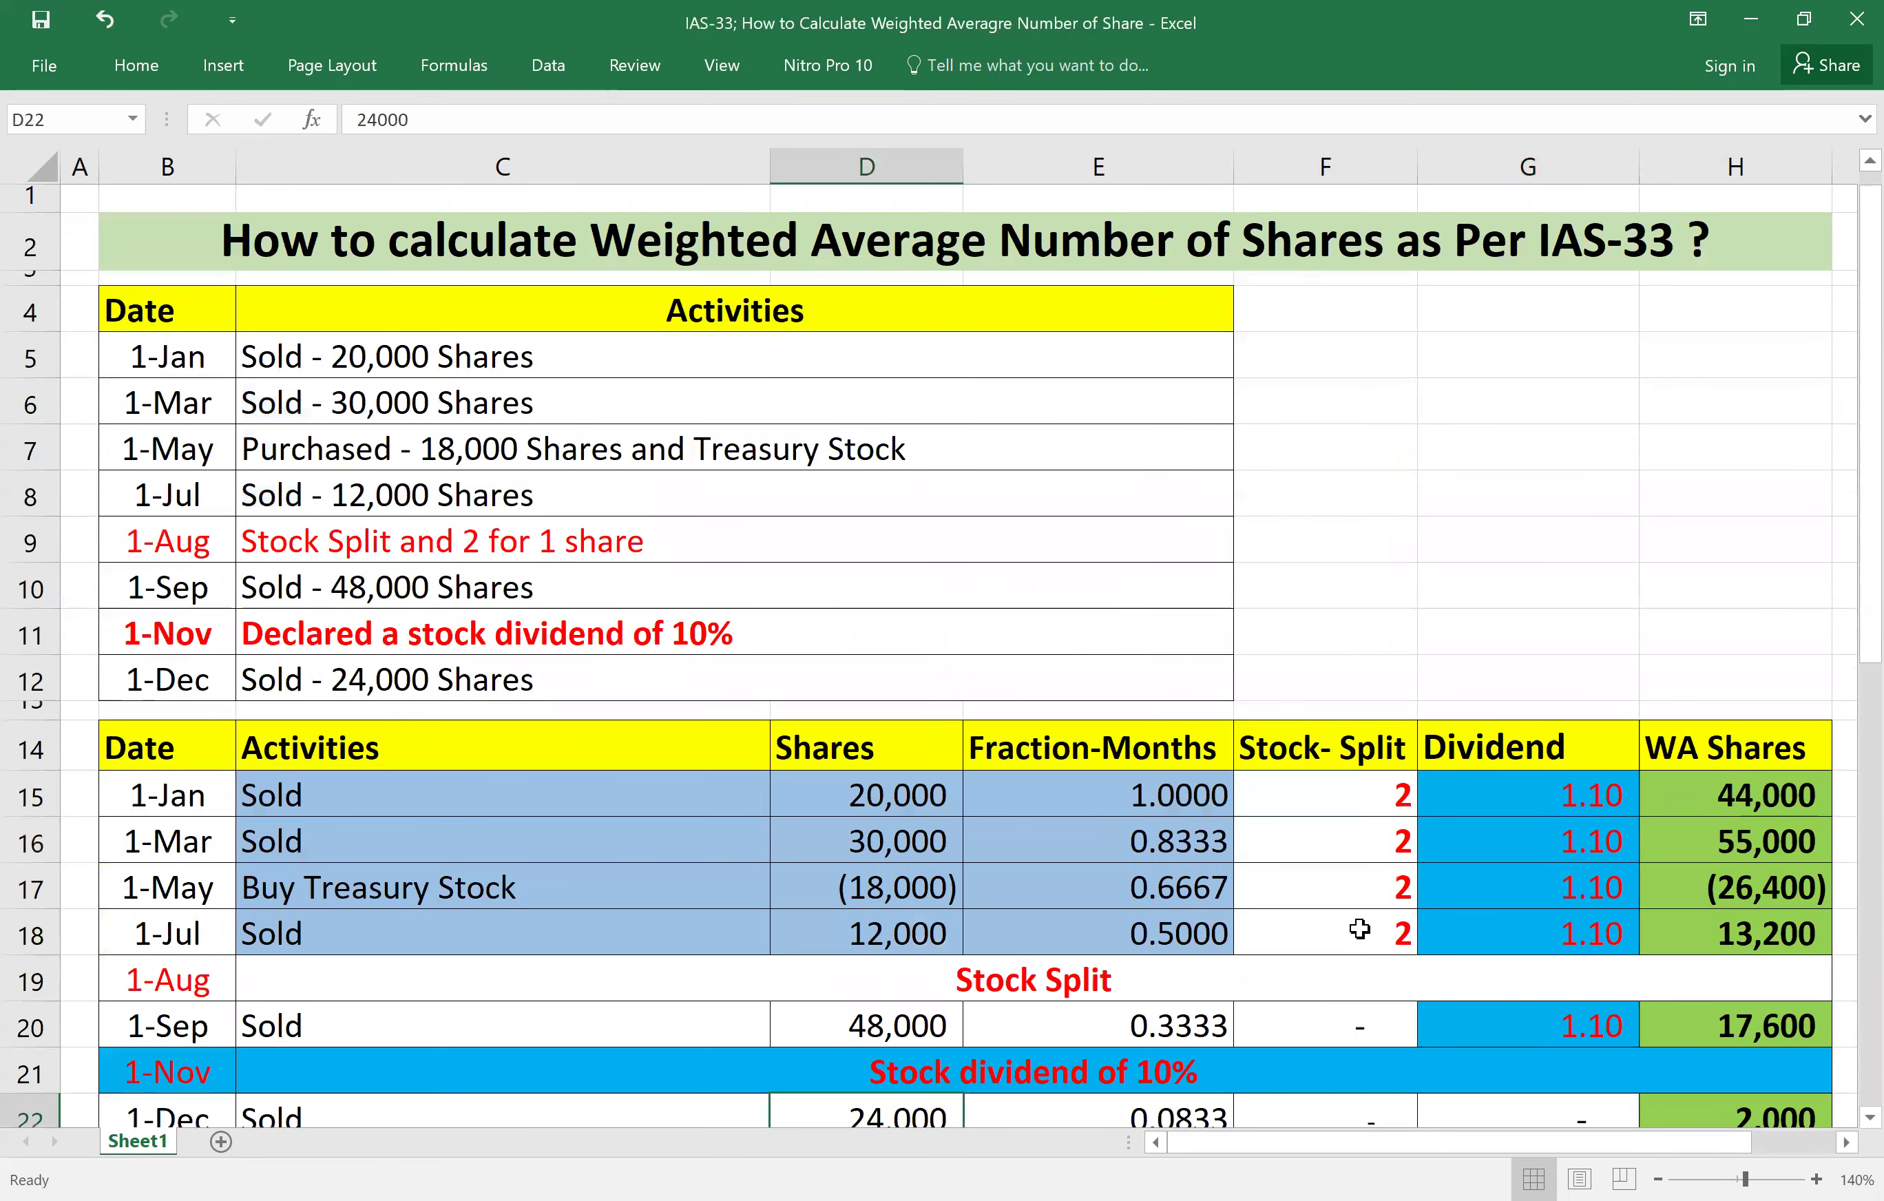